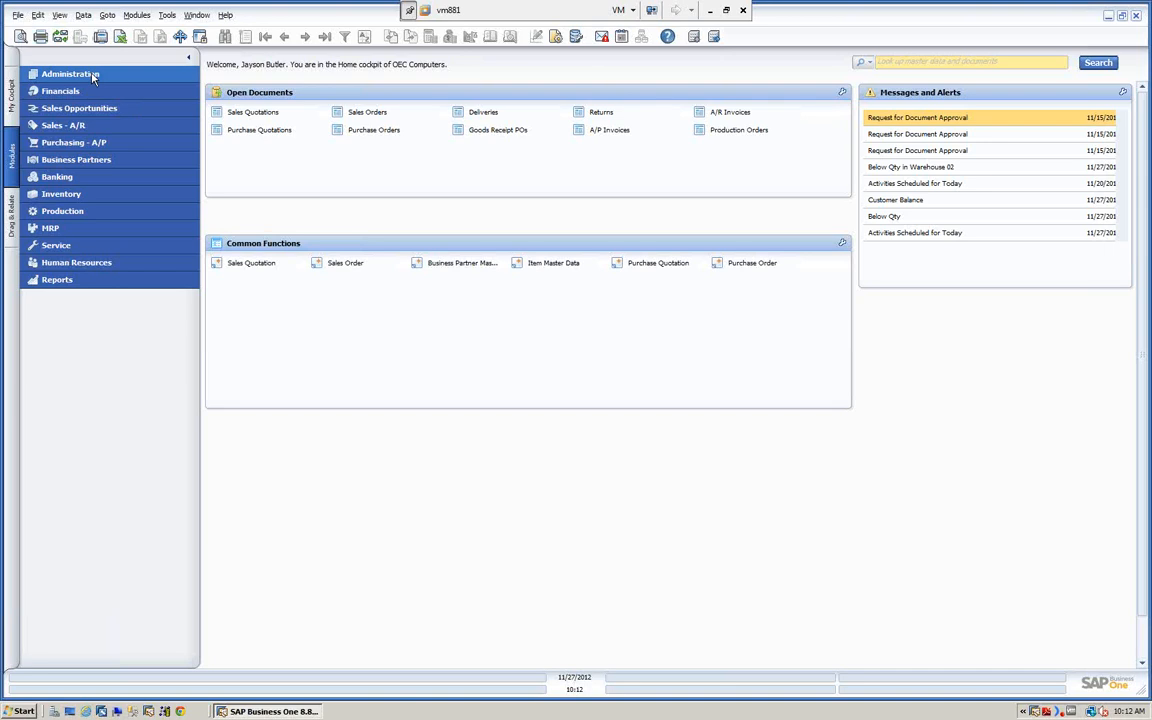
Review the cash flow line item assignment and default payment items in the system's General Settings, and close them.
click(100, 74)
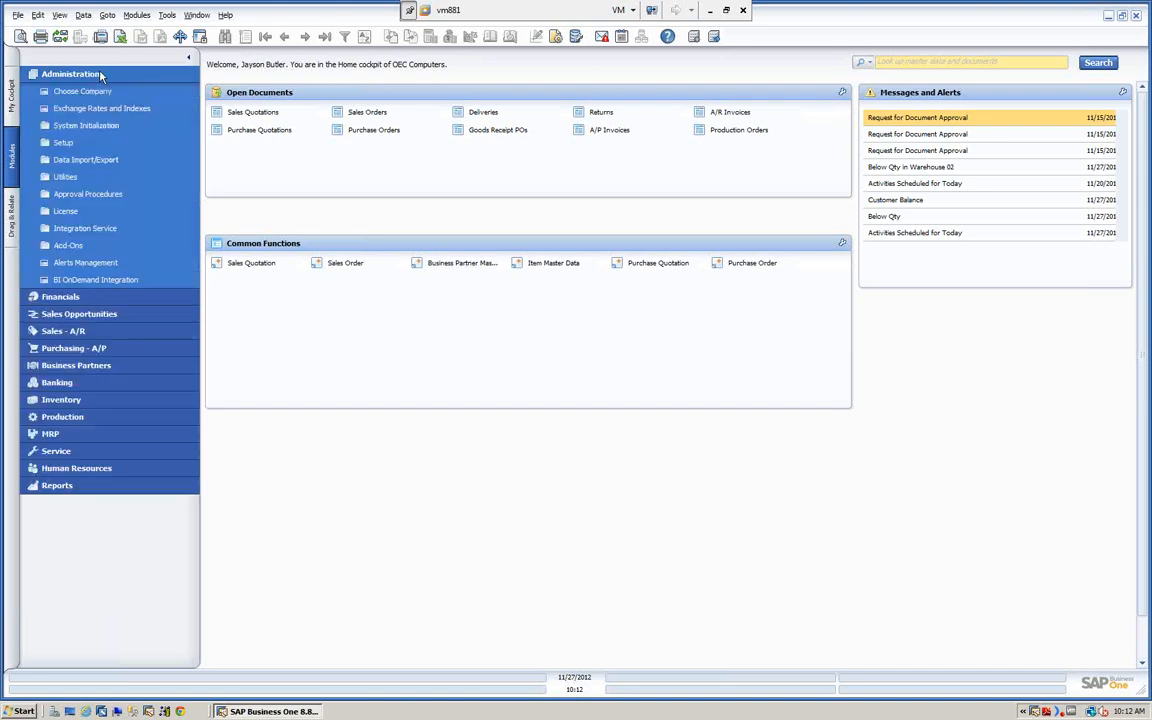
click(86, 126)
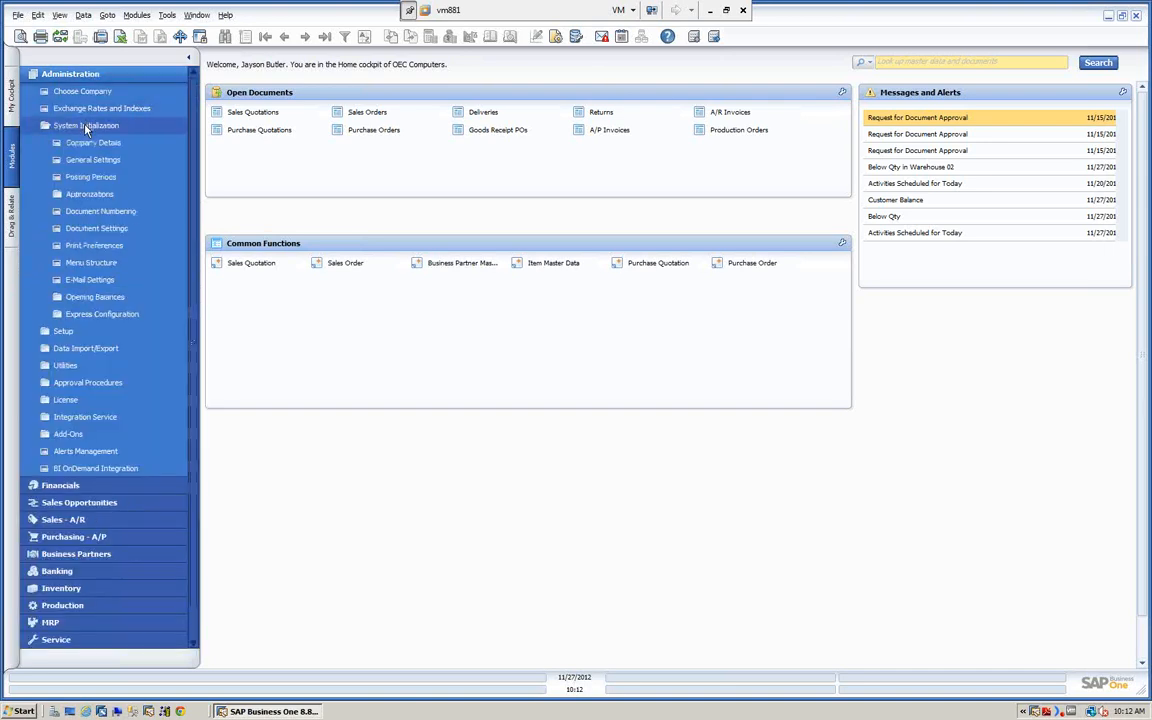
click(88, 159)
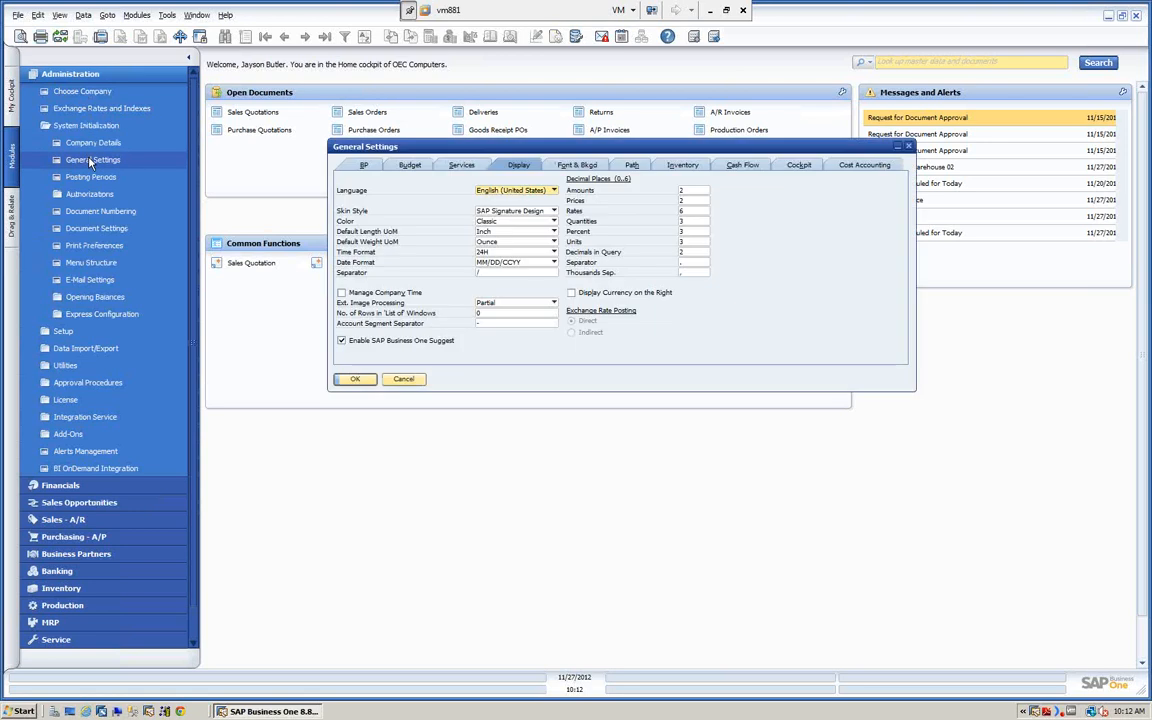
click(742, 166)
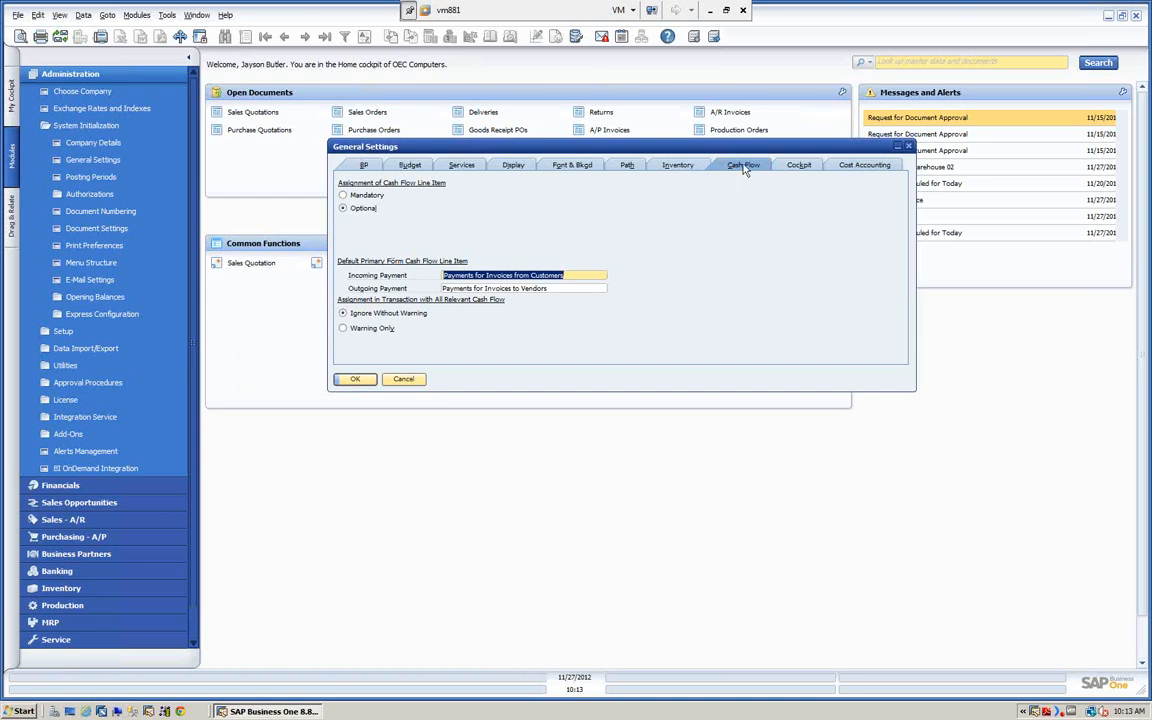
click(360, 382)
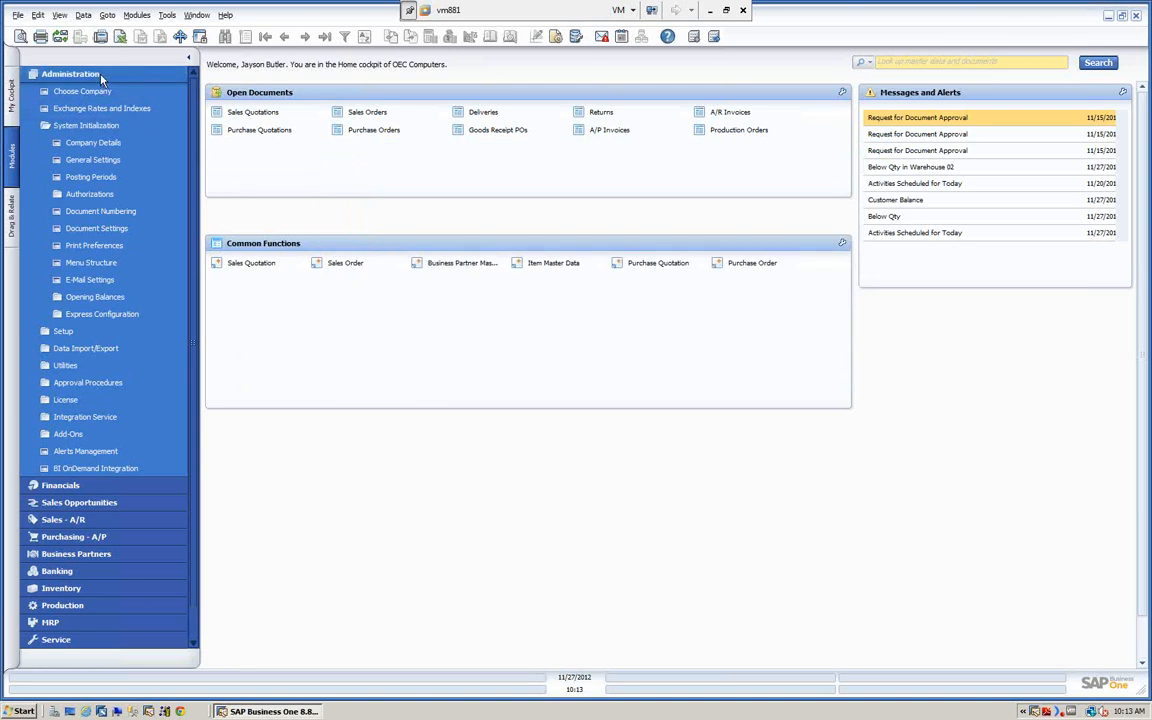
Examine the cash account and cash flow properties of Cash at Bank - Checking in the Chart of Accounts, and close it.
click(72, 74)
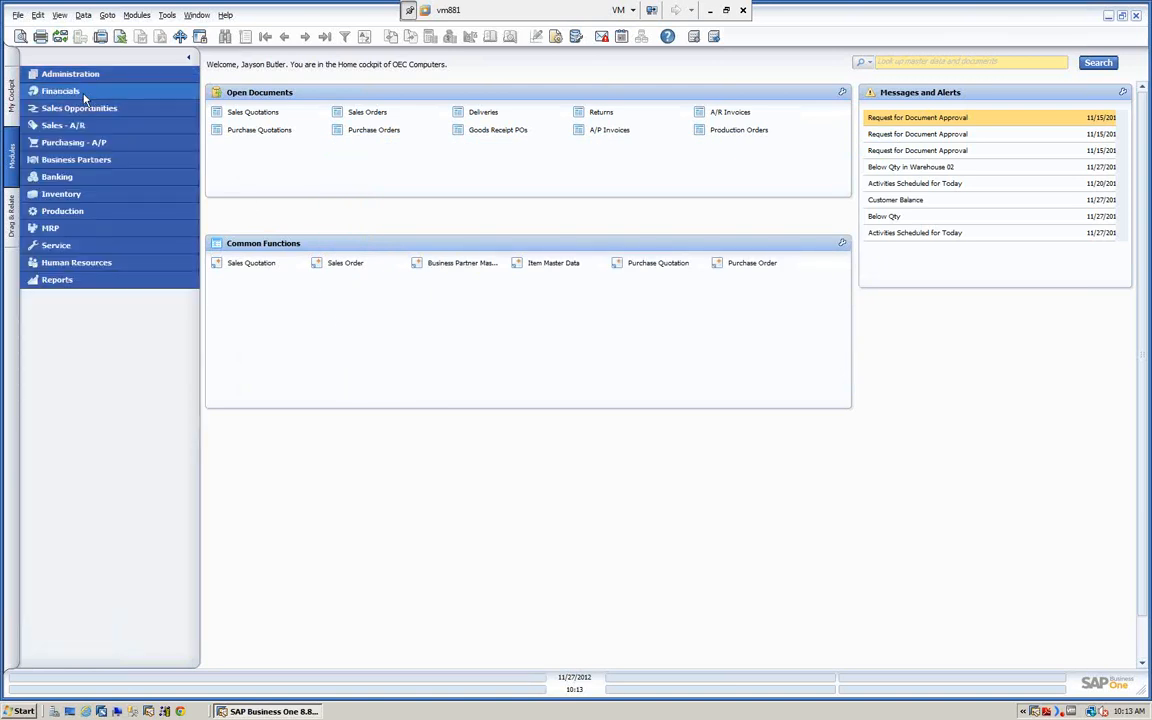
click(76, 91)
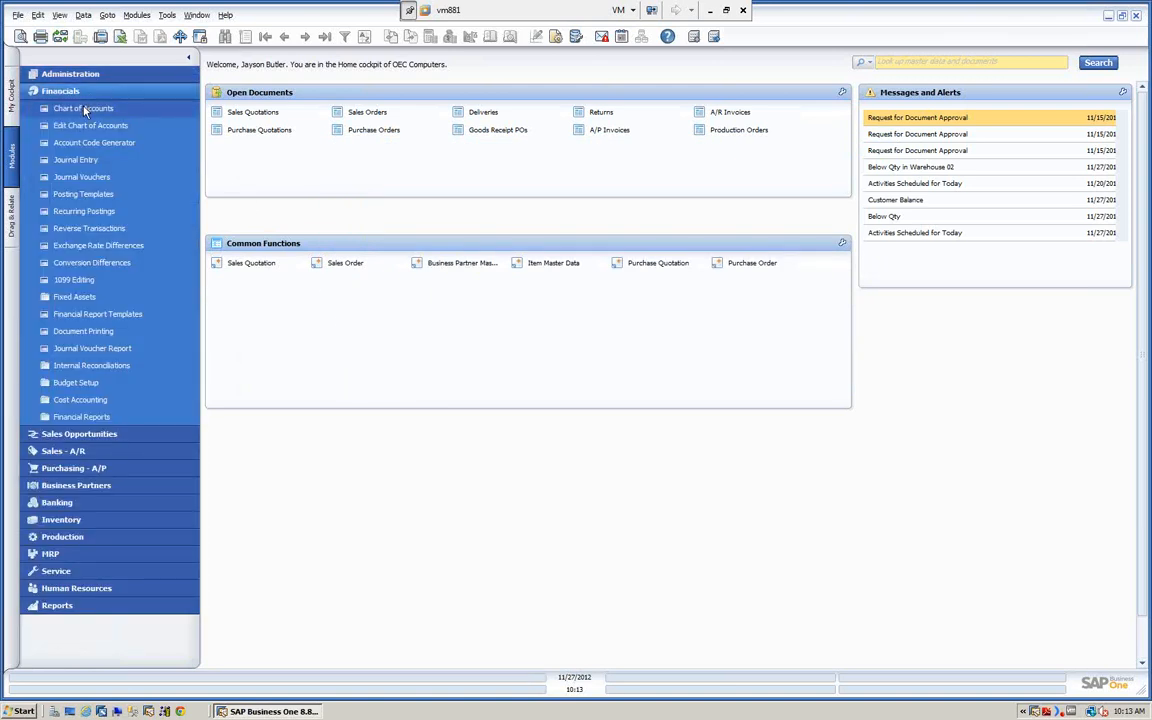
click(85, 110)
drag(255, 88, 510, 94)
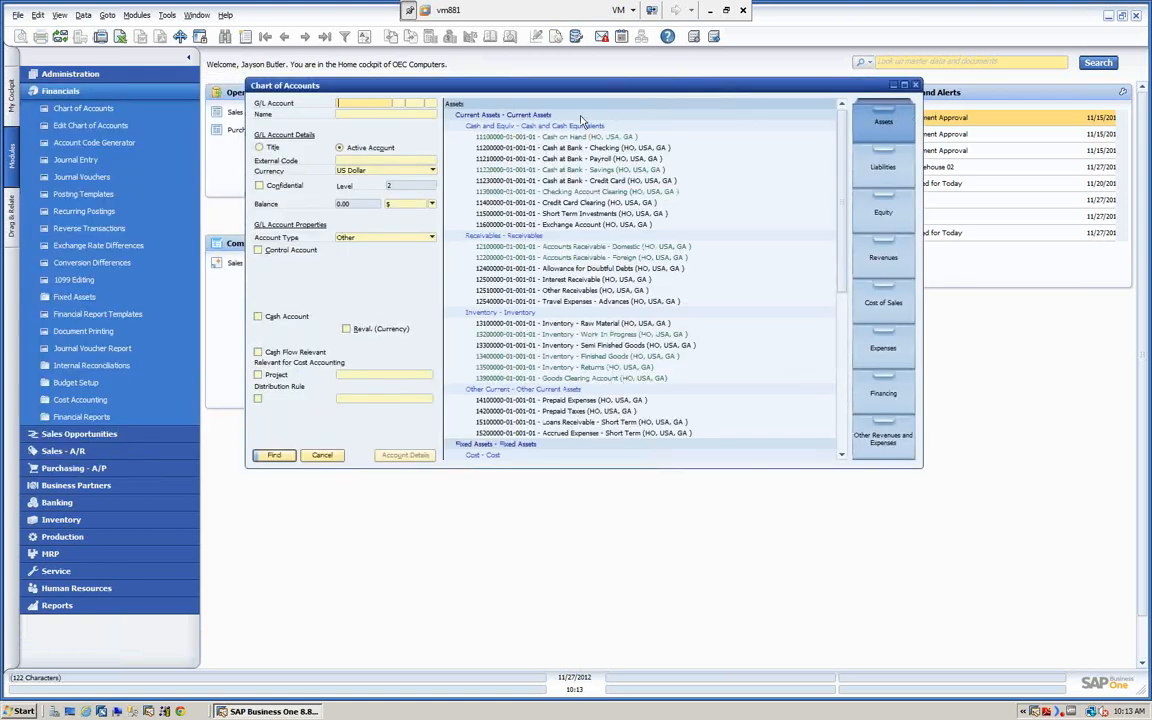
click(528, 150)
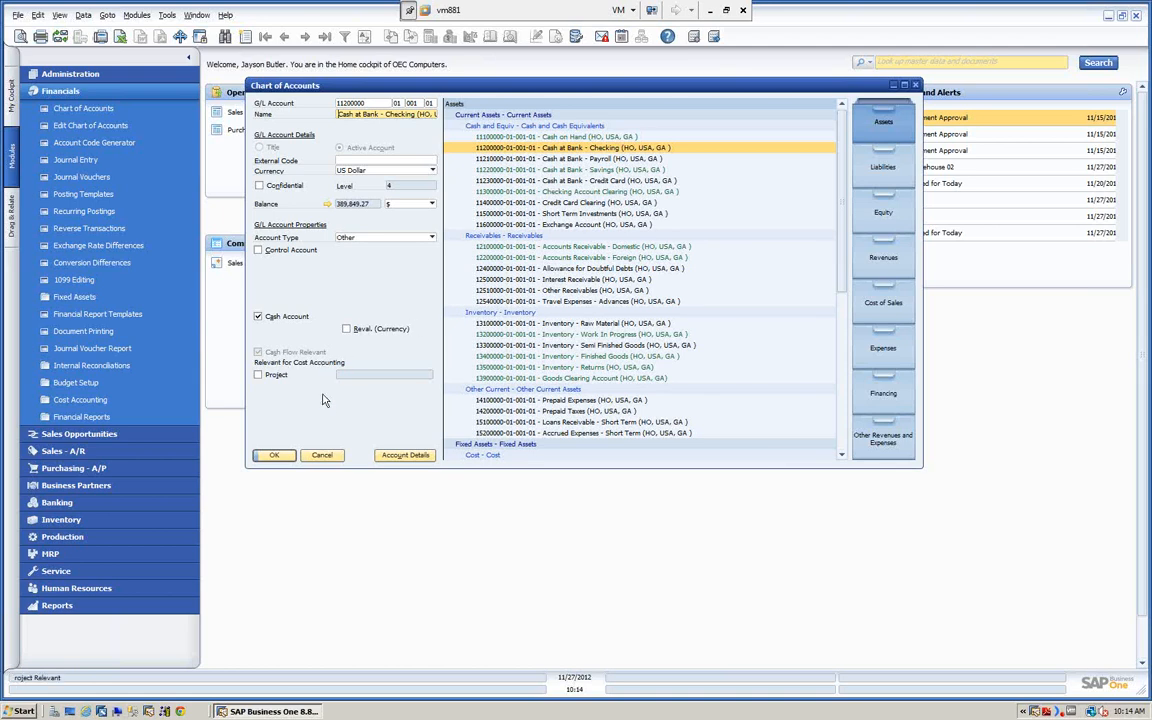
click(321, 455)
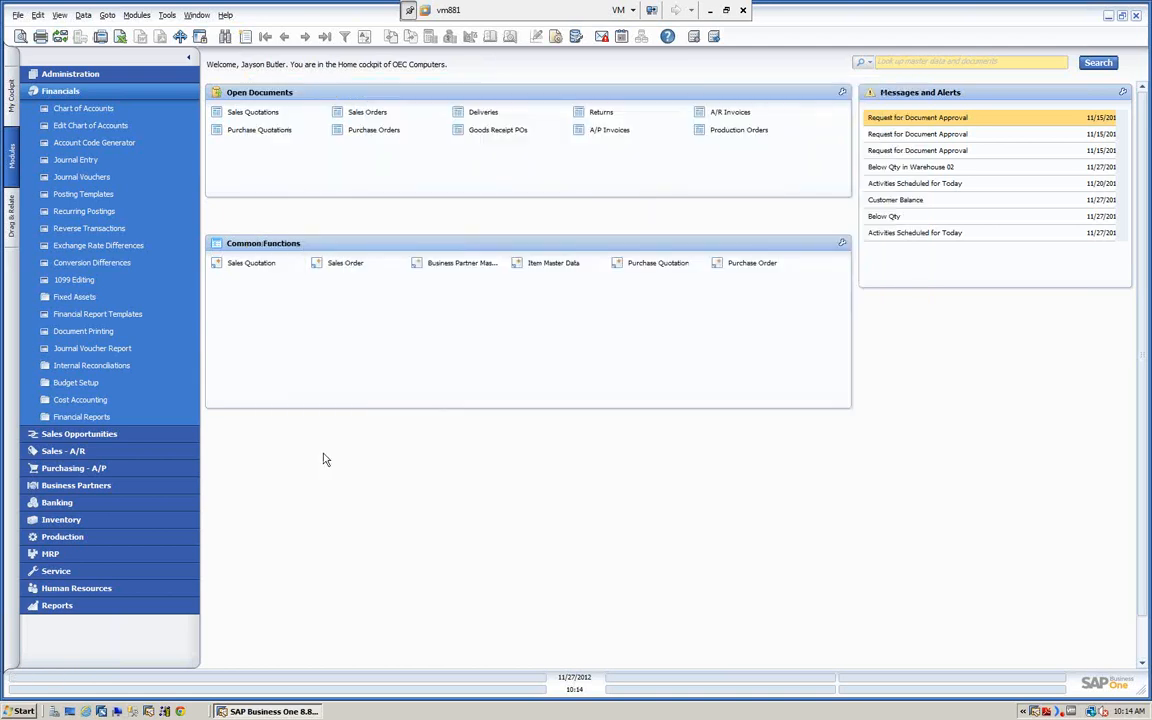
Start a new journal entry with Cash at Bank - Checking as the account on the first line.
click(89, 162)
drag(283, 90, 485, 97)
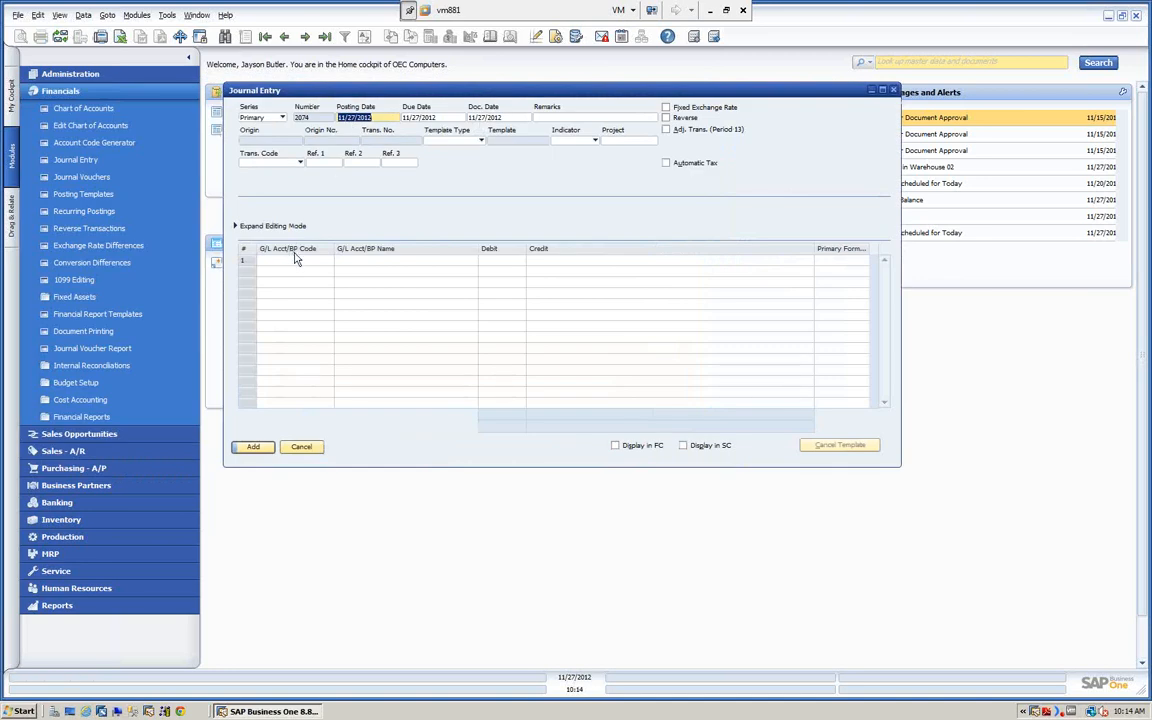
click(296, 258)
key(Tab)
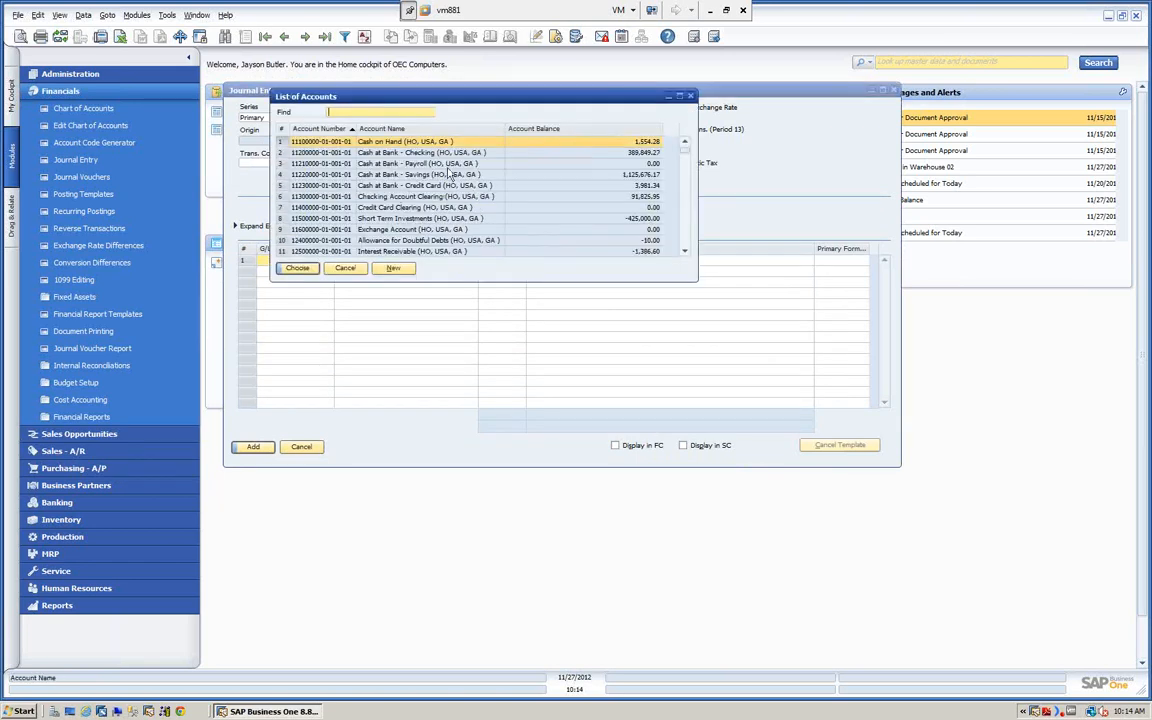
click(352, 151)
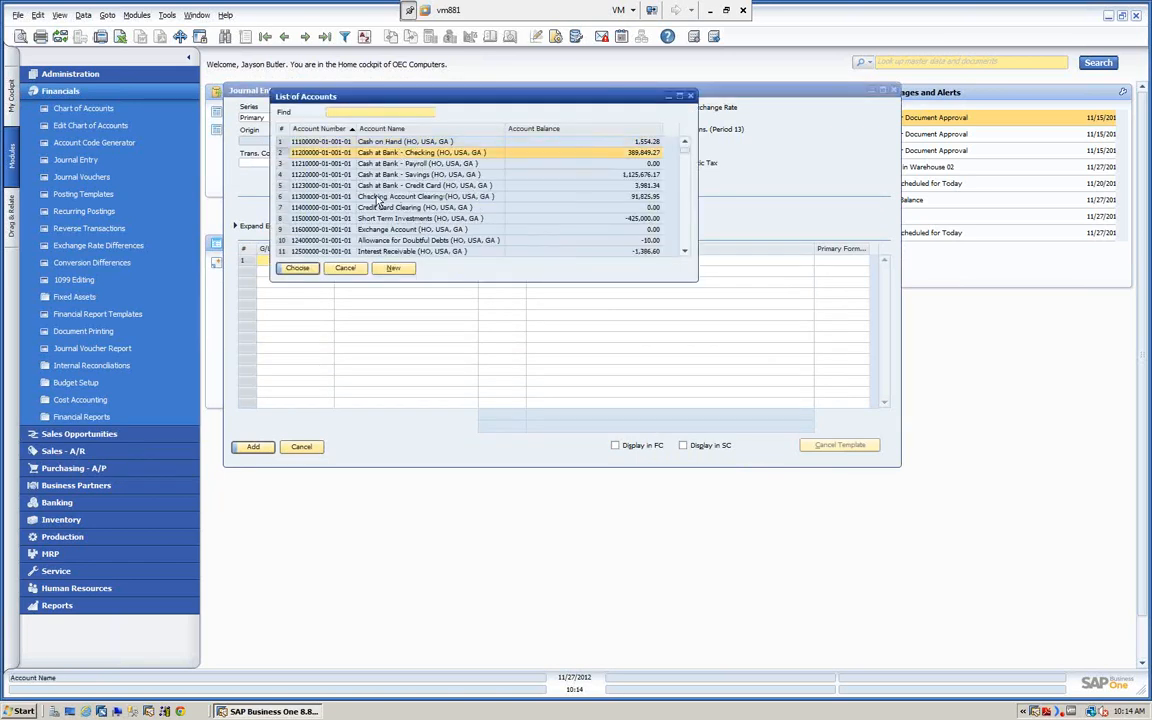
click(298, 268)
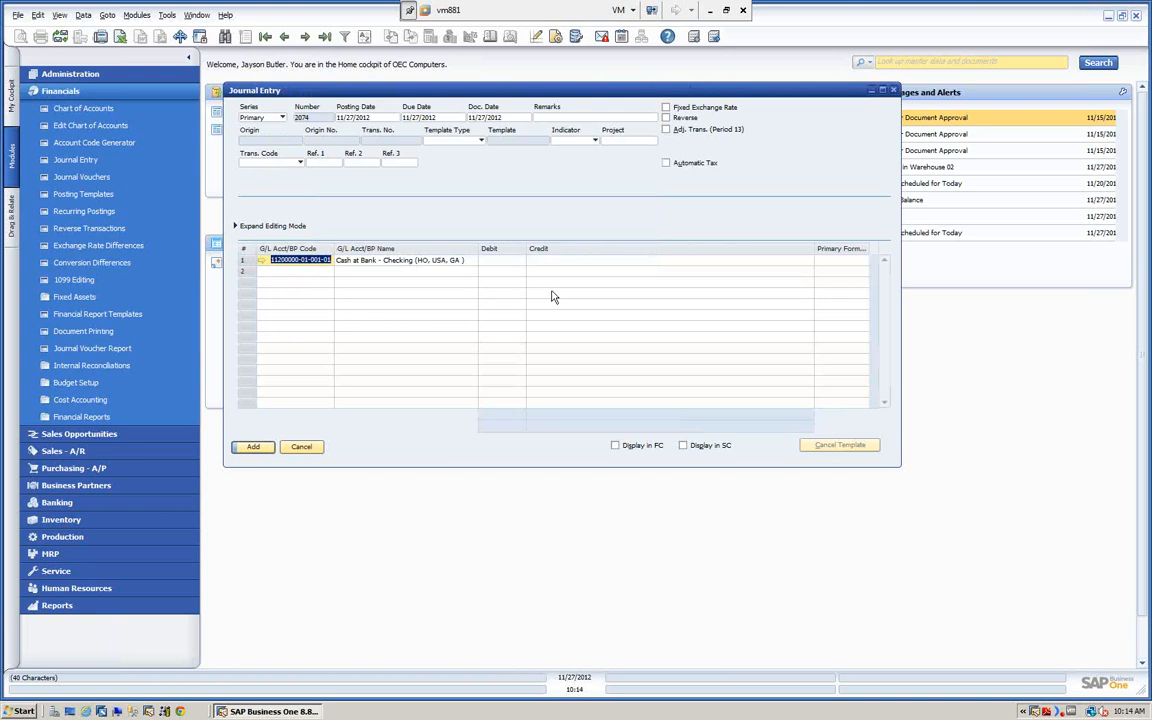
Credit the first line with 1000 and assign Cash Paid for Electricity as its primary form item.
key(Tab)
key(Tab)
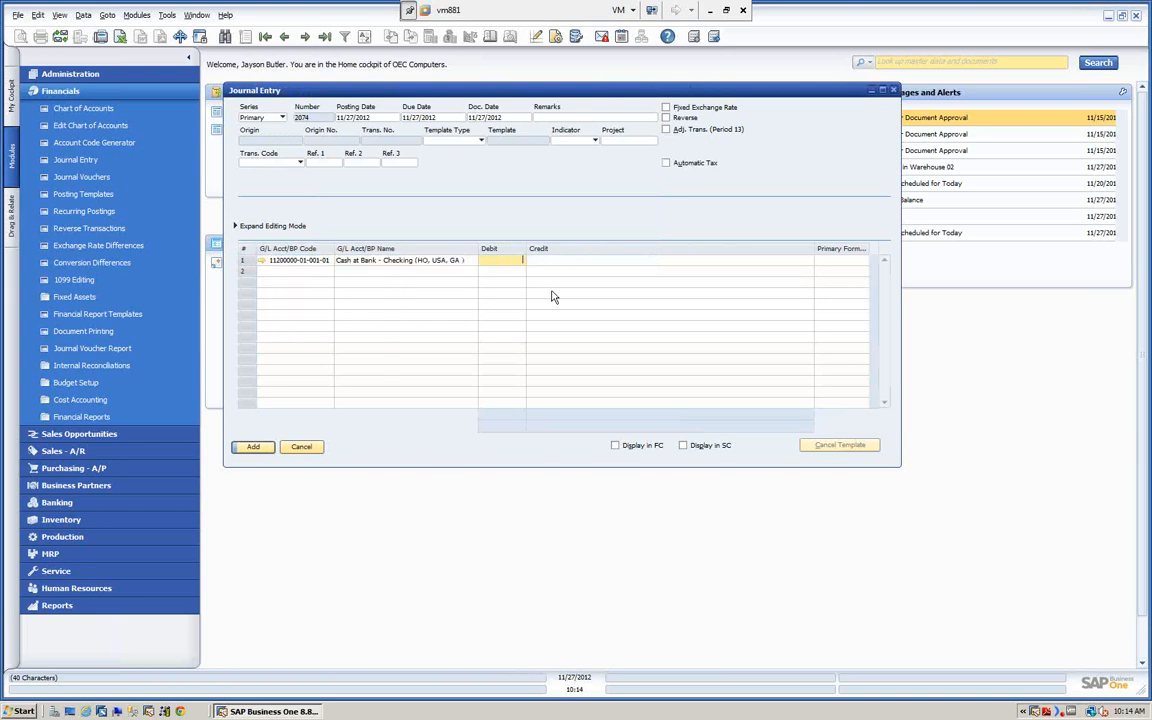
key(Tab)
text(1600)
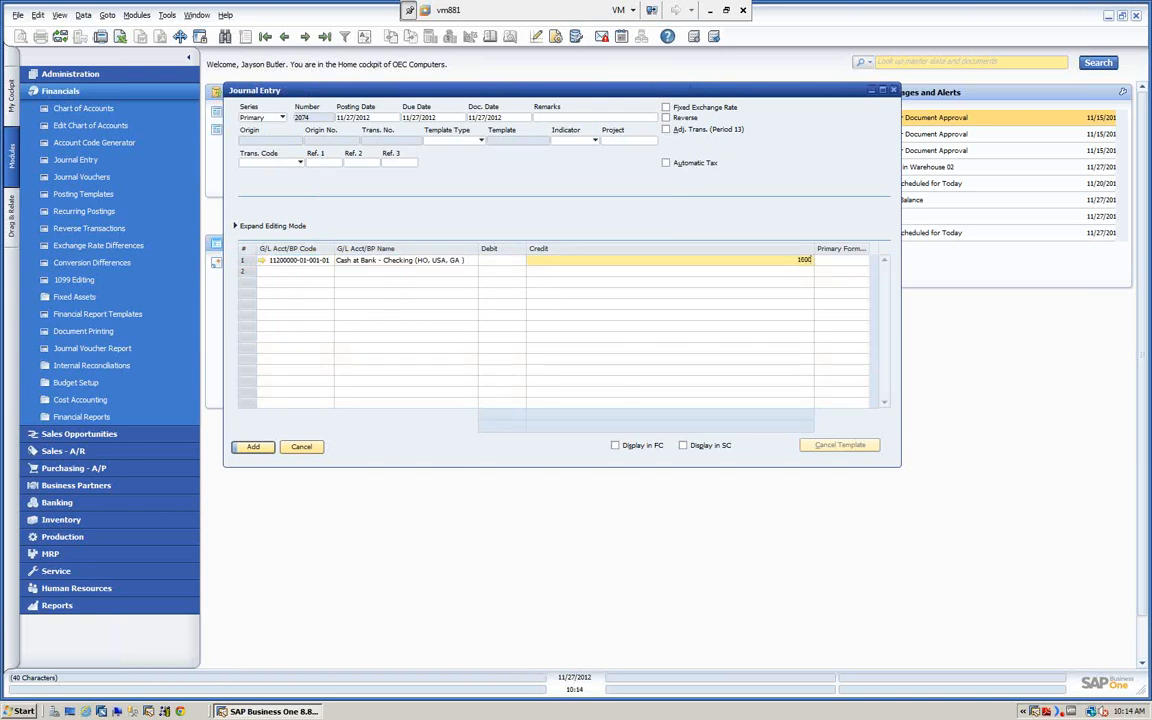
click(866, 259)
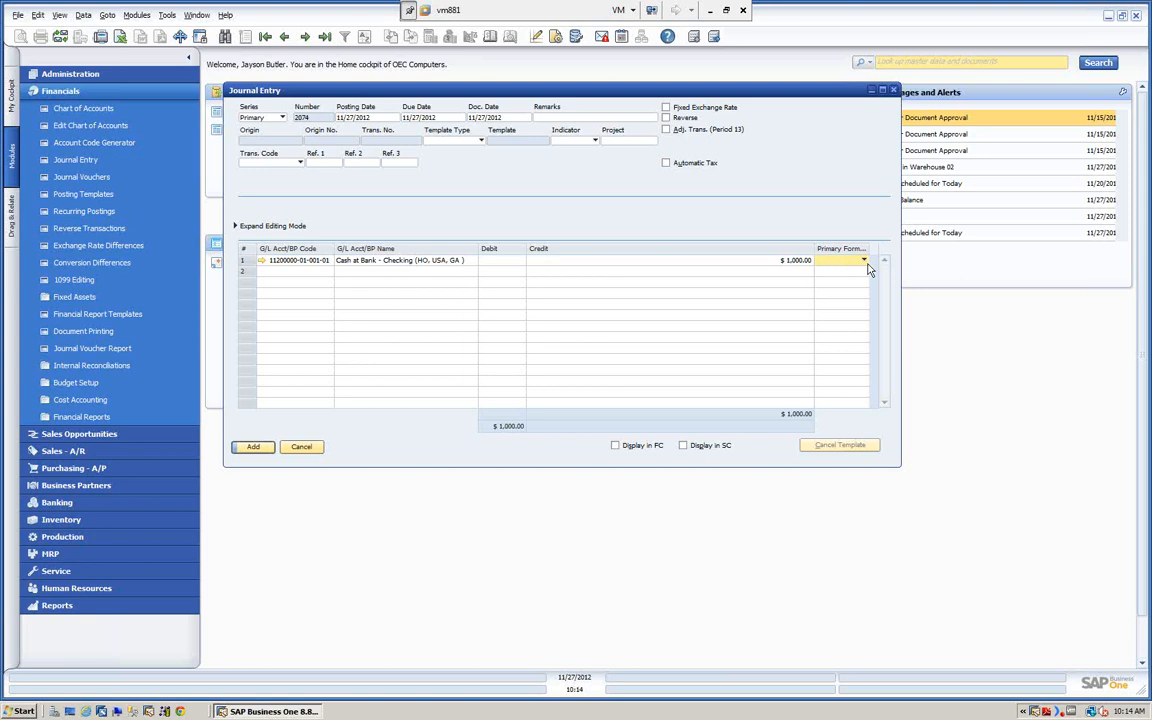
drag(903, 243, 1004, 244)
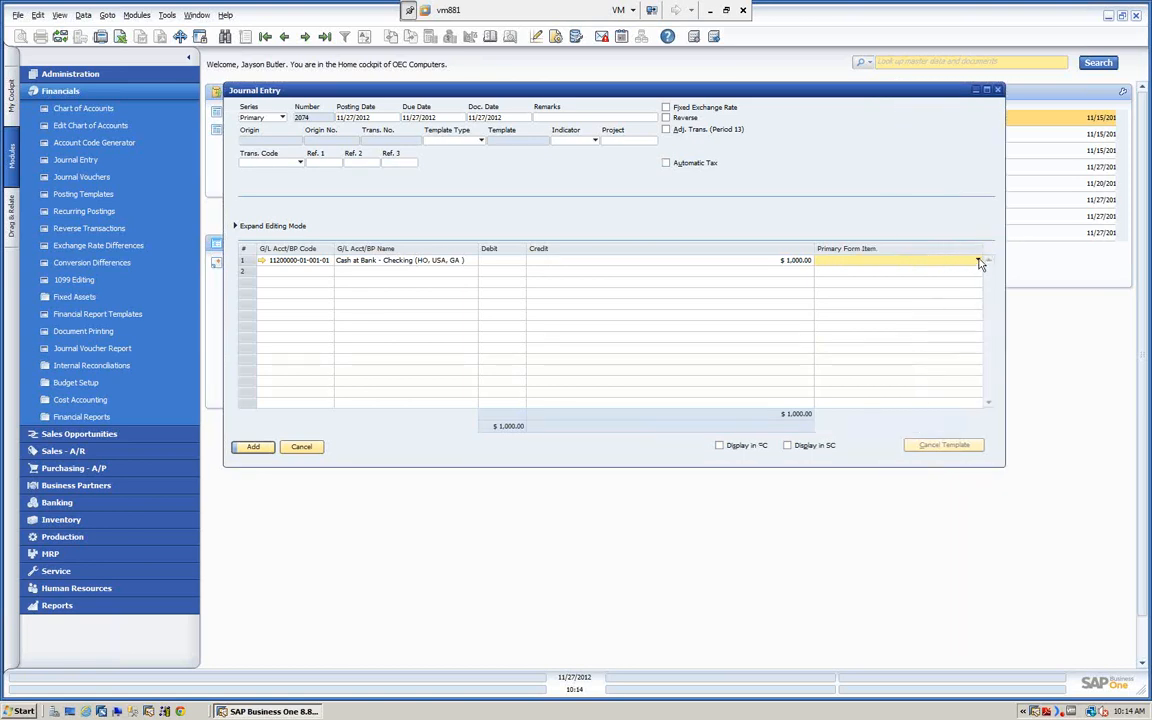
click(977, 261)
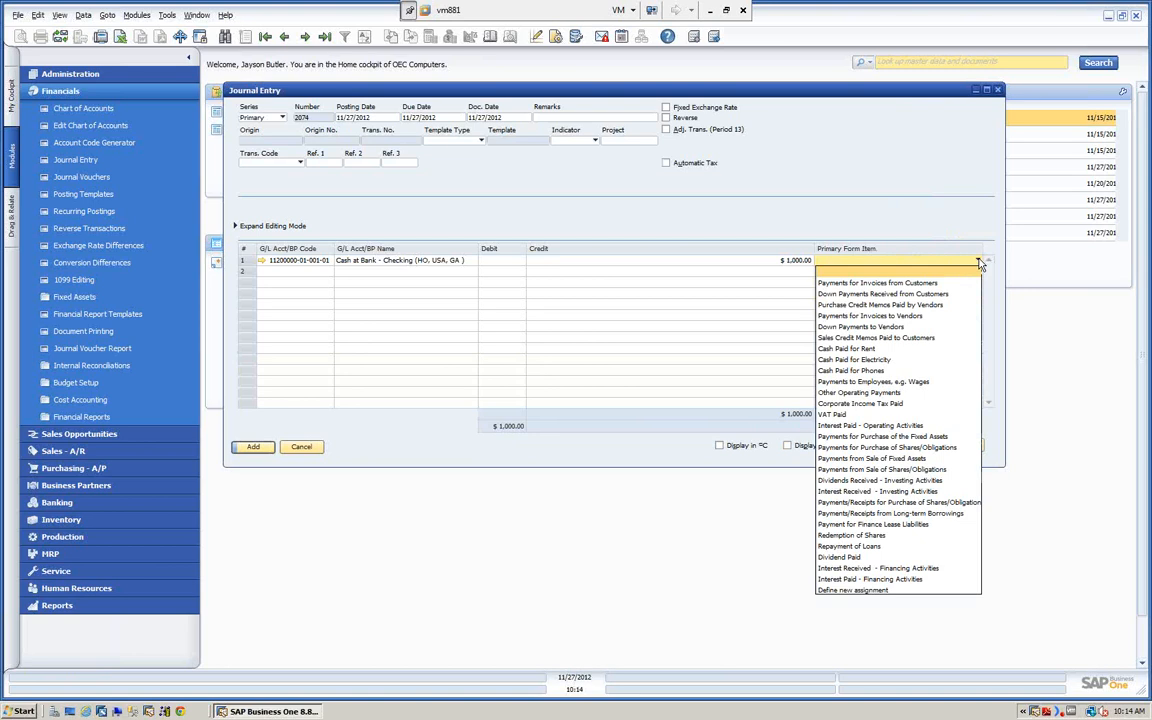
click(851, 360)
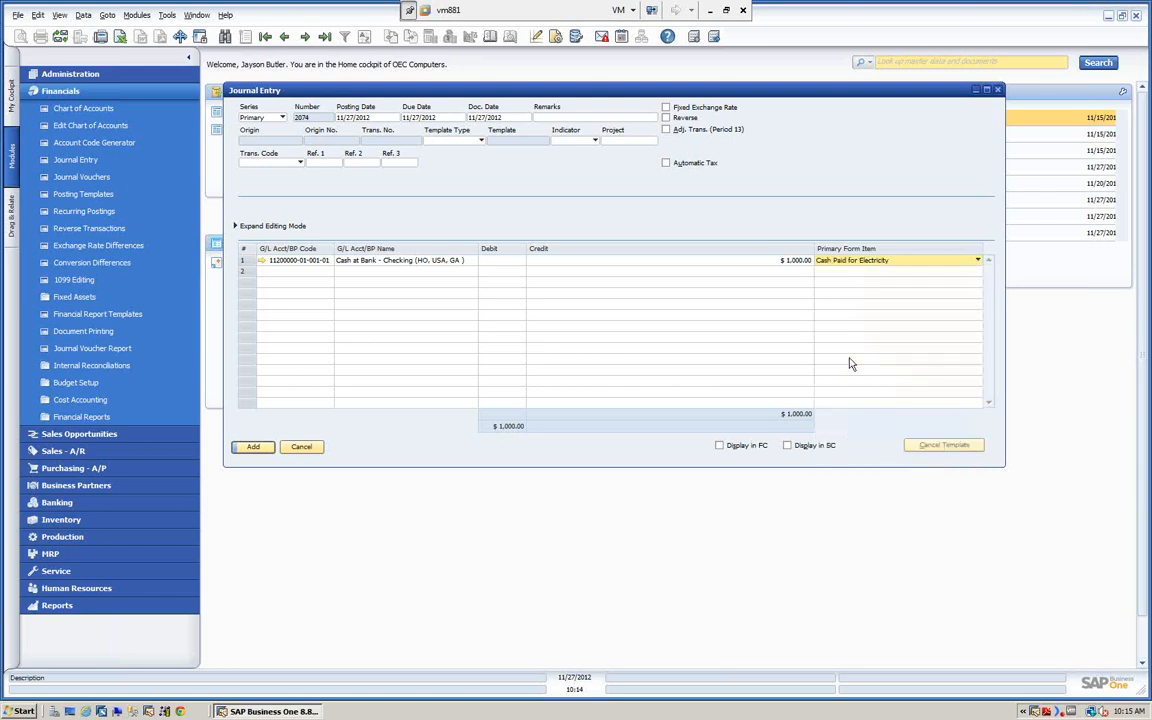
Add the Utilities account on the second line of the journal entry with the balancing debit of 1,000.
click(312, 271)
key(Tab)
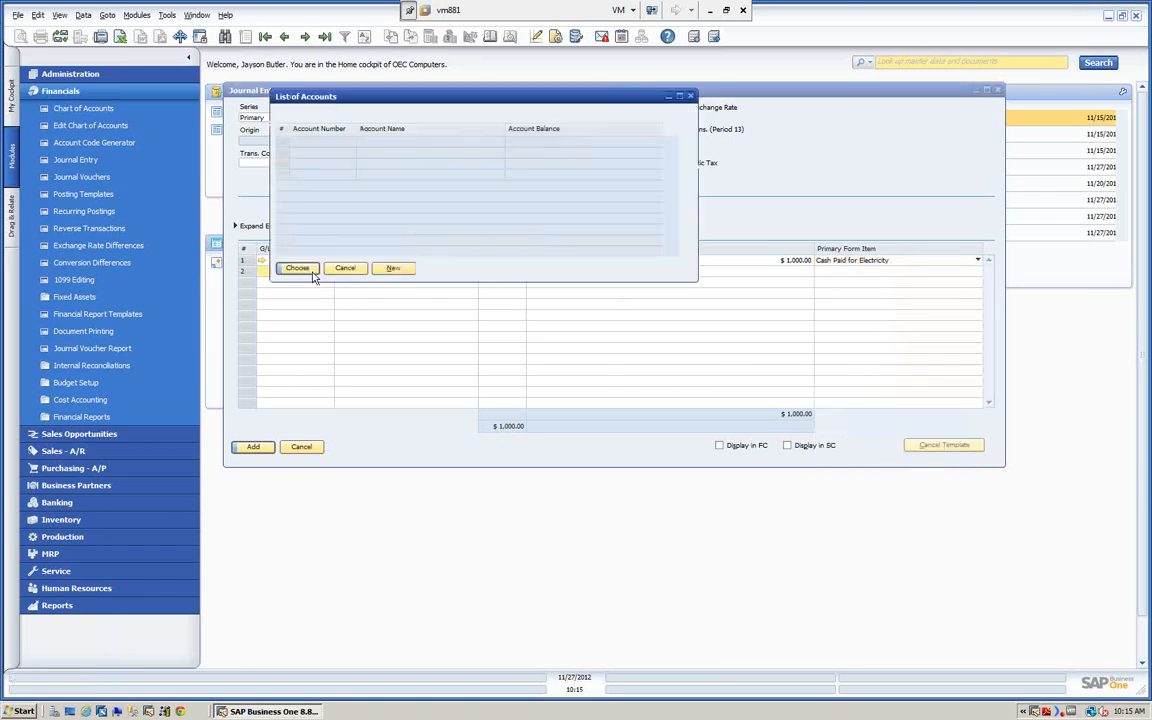
click(437, 131)
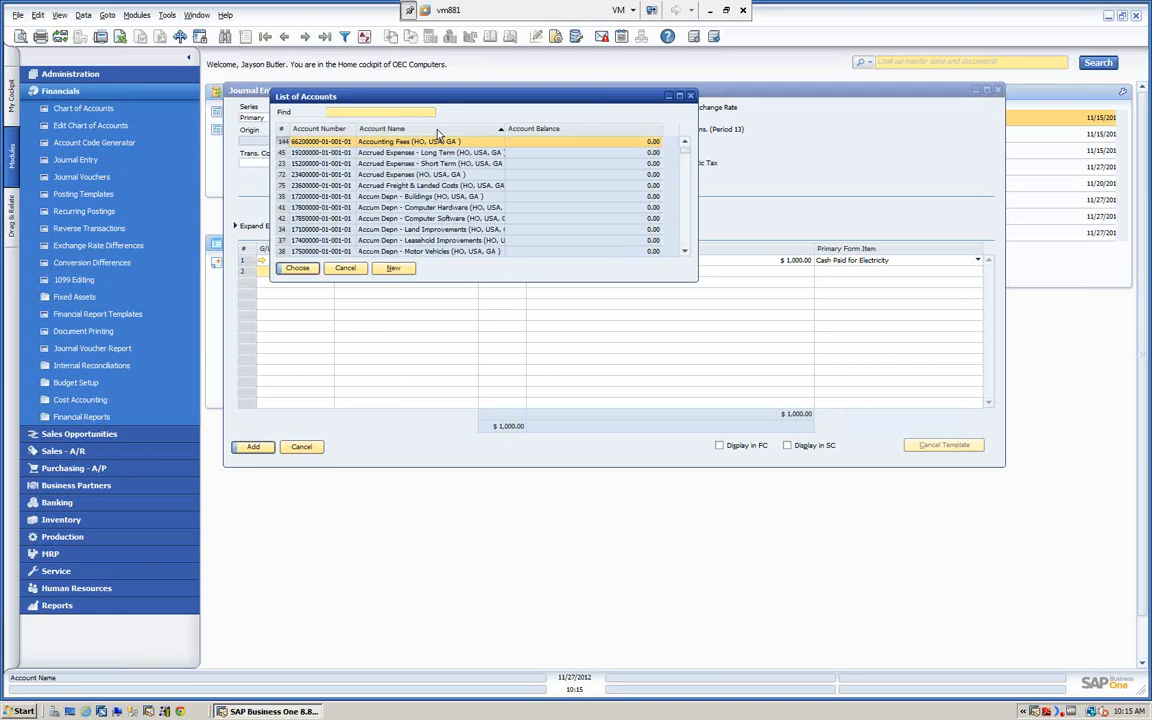
text(ut)
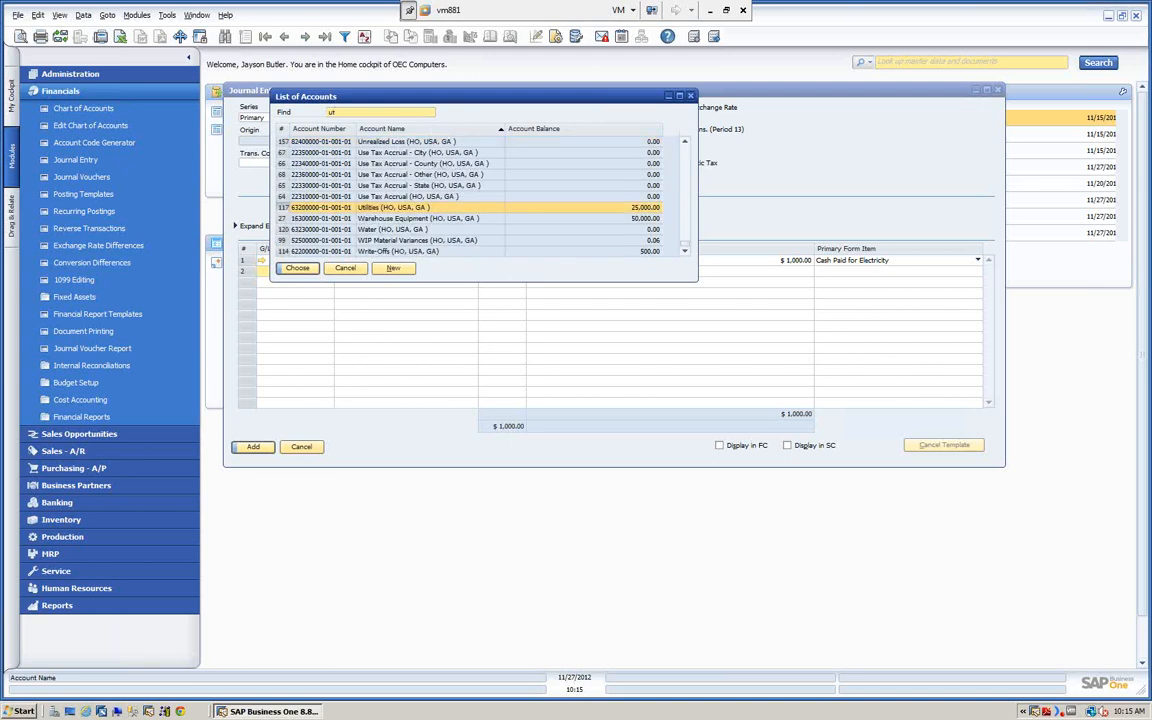
click(298, 268)
key(Tab)
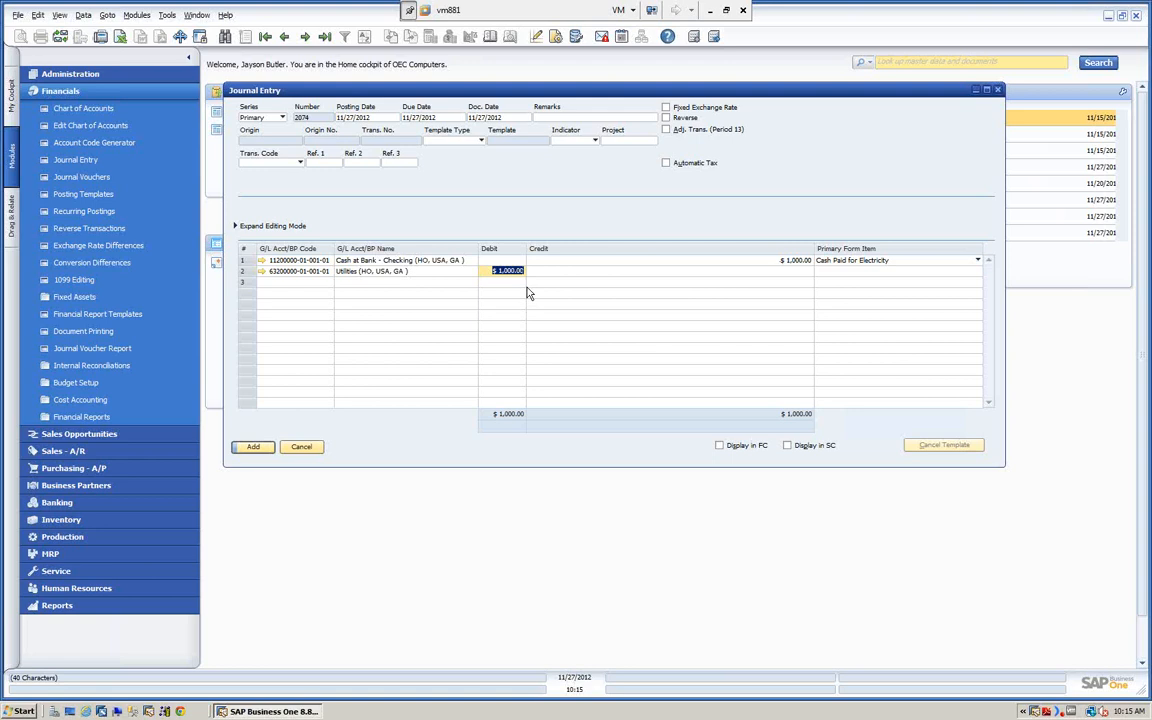
Try to assign a primary form item to the Utilities line.
click(886, 279)
click(904, 271)
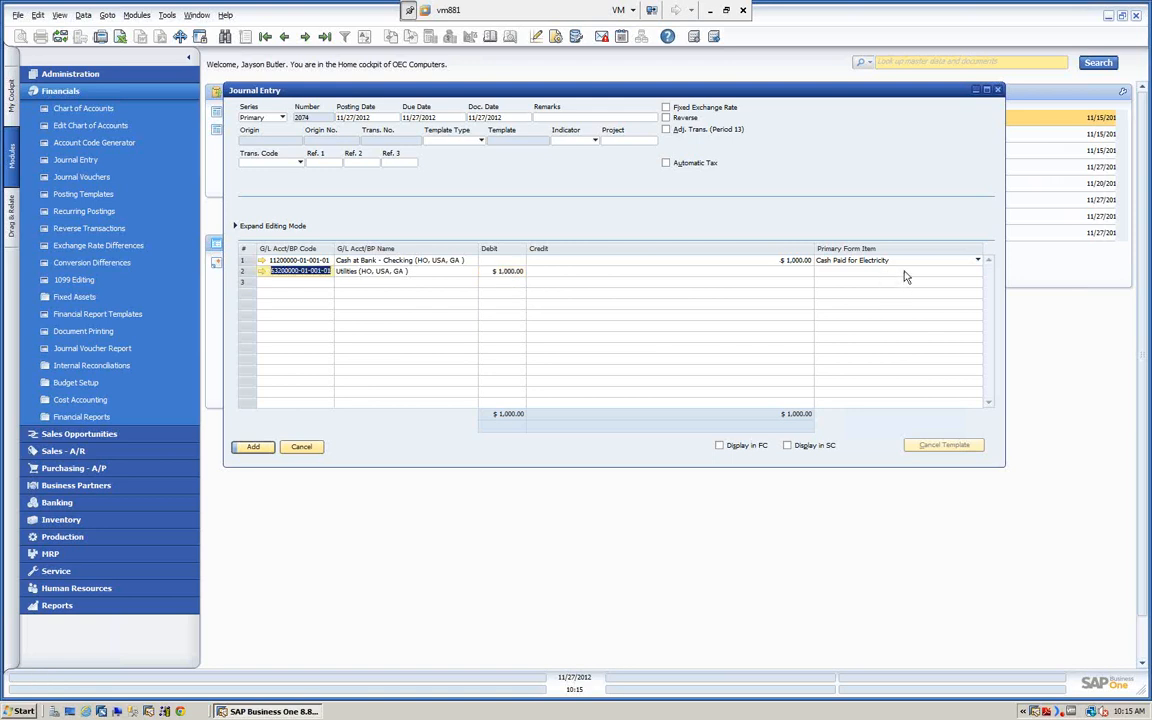
key(Tab)
key(Tab)
key(Tab)
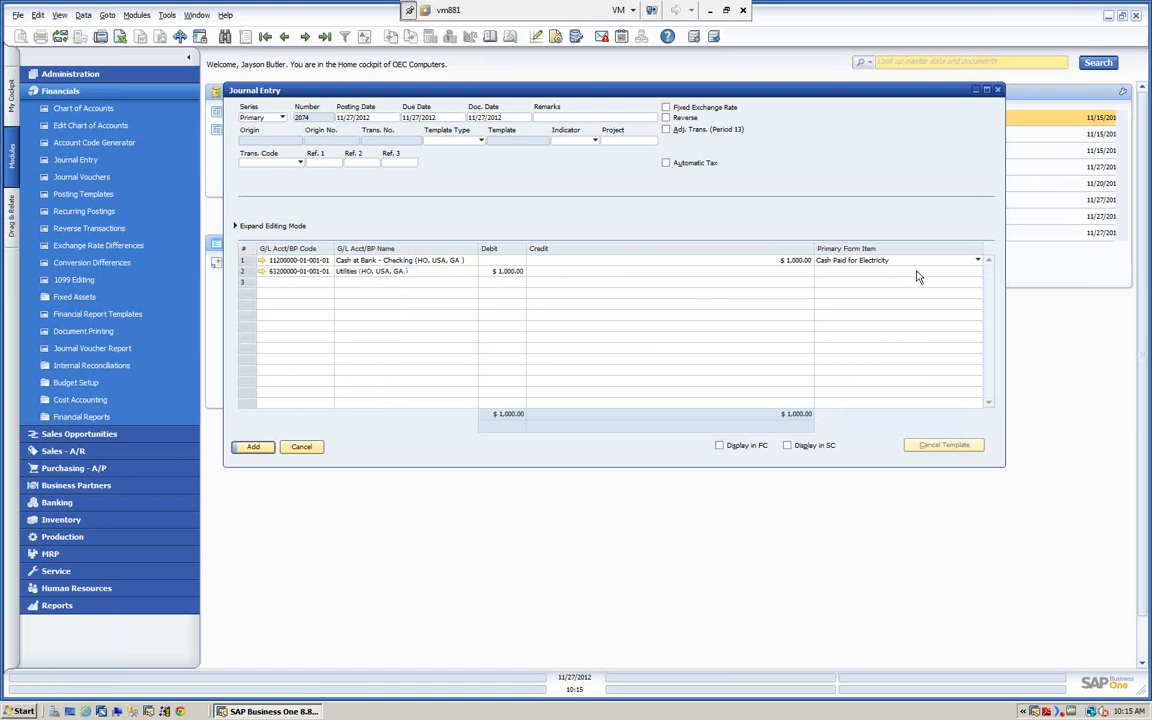
key(Up)
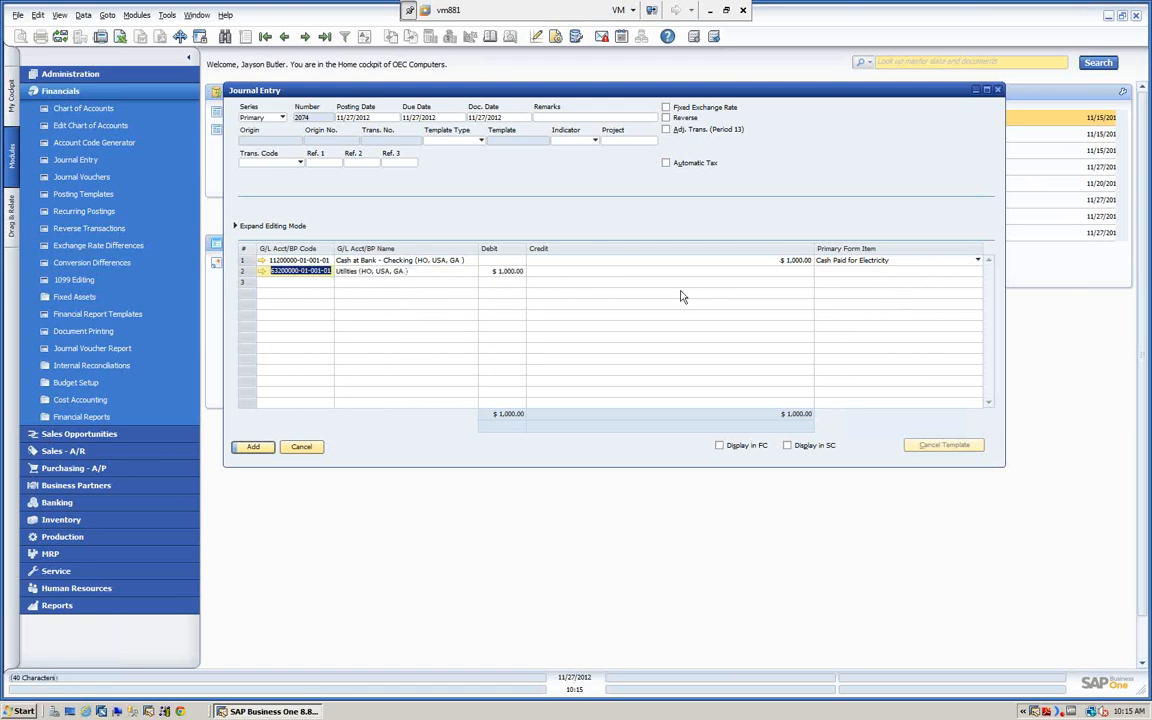
Check the Utilities account's properties for cash flow relevance, and view the primary form item choices on the checking line.
click(262, 276)
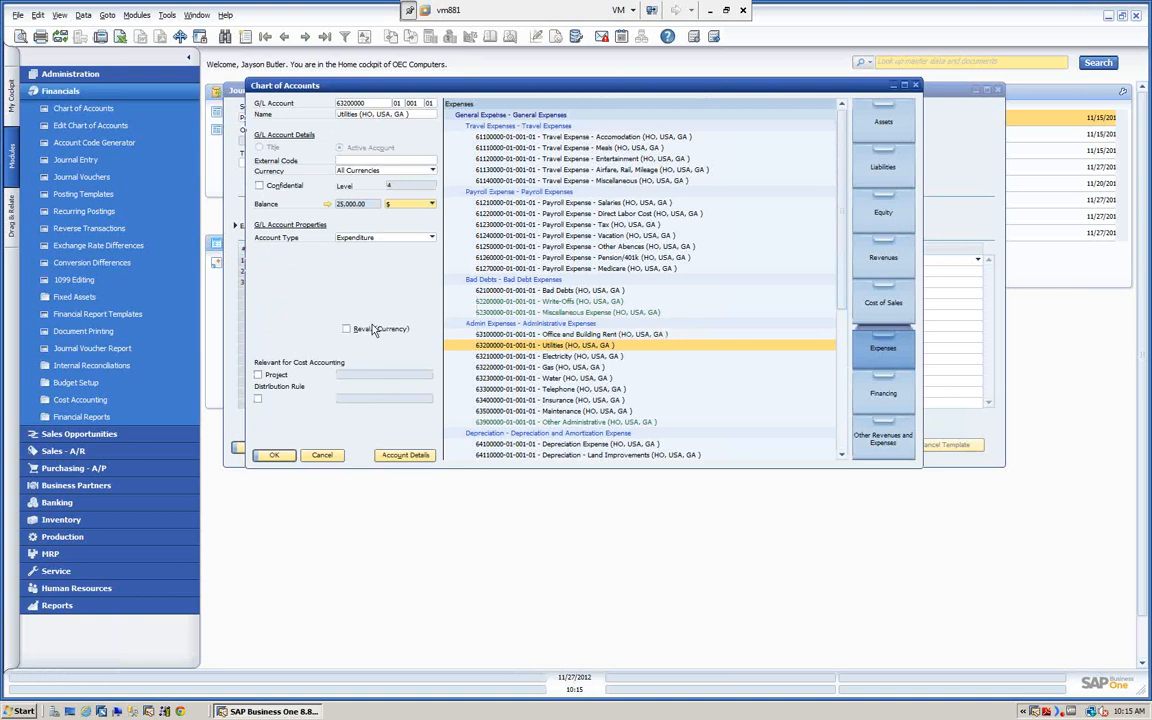
click(276, 456)
click(918, 264)
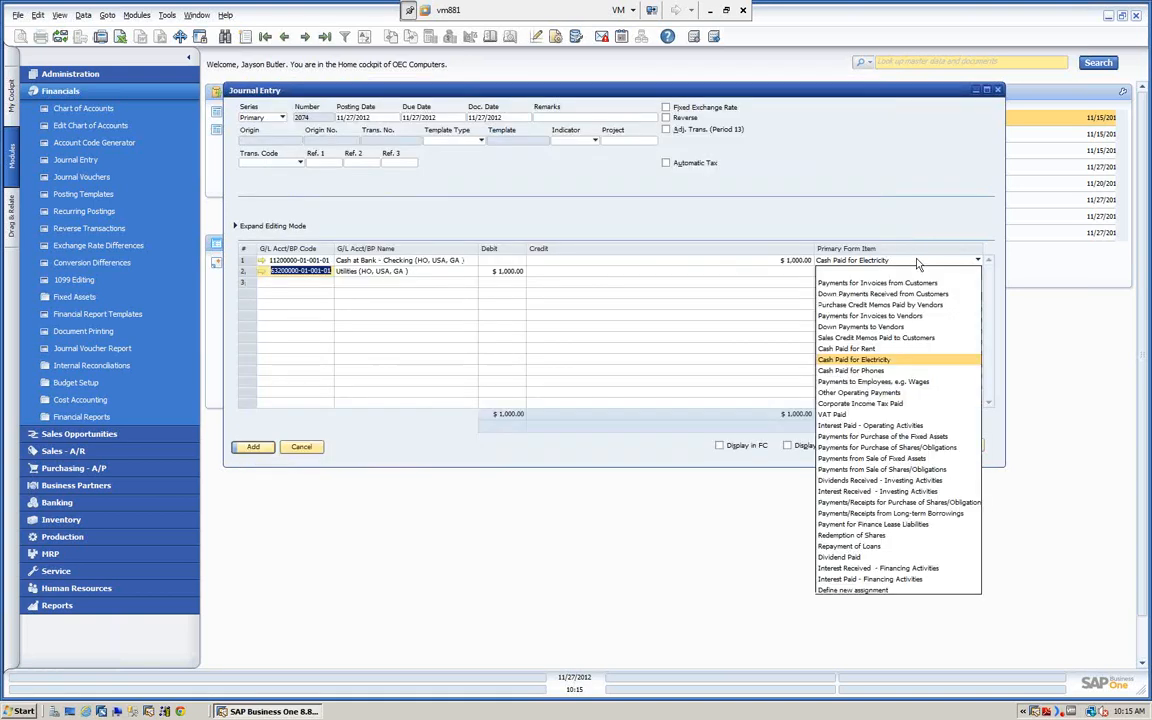
click(314, 284)
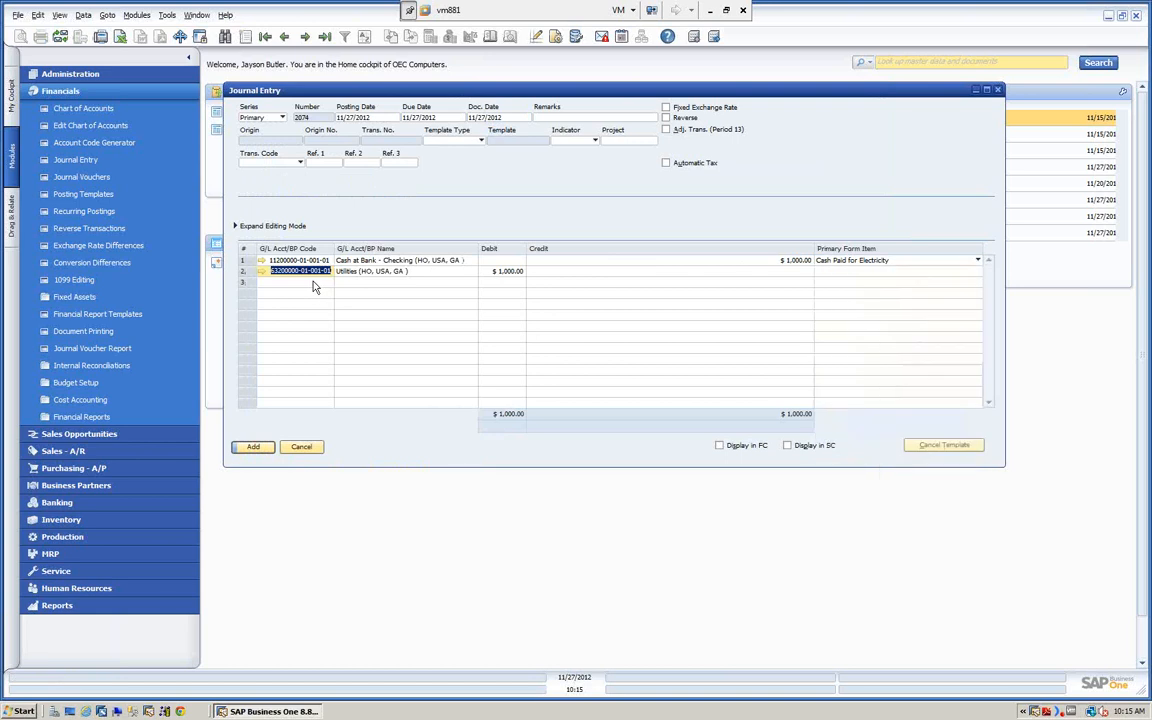
Add a third journal entry line for Cash at Bank - Checking with a credit of 100.
click(313, 281)
key(Tab)
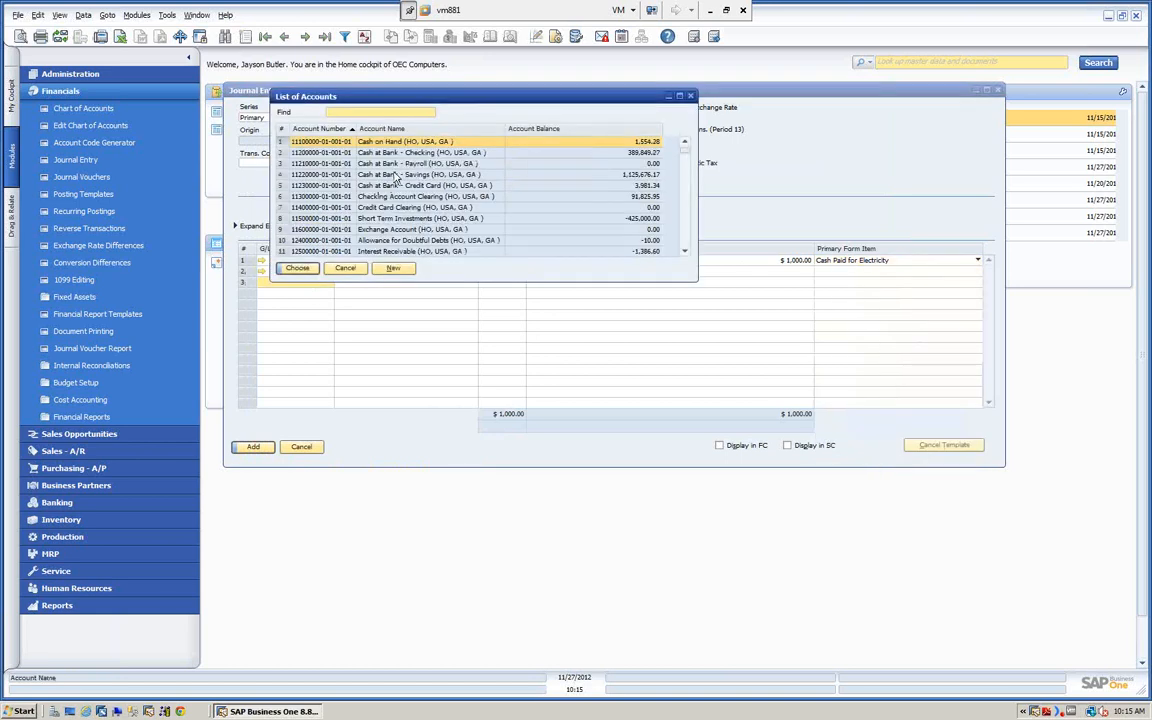
click(407, 152)
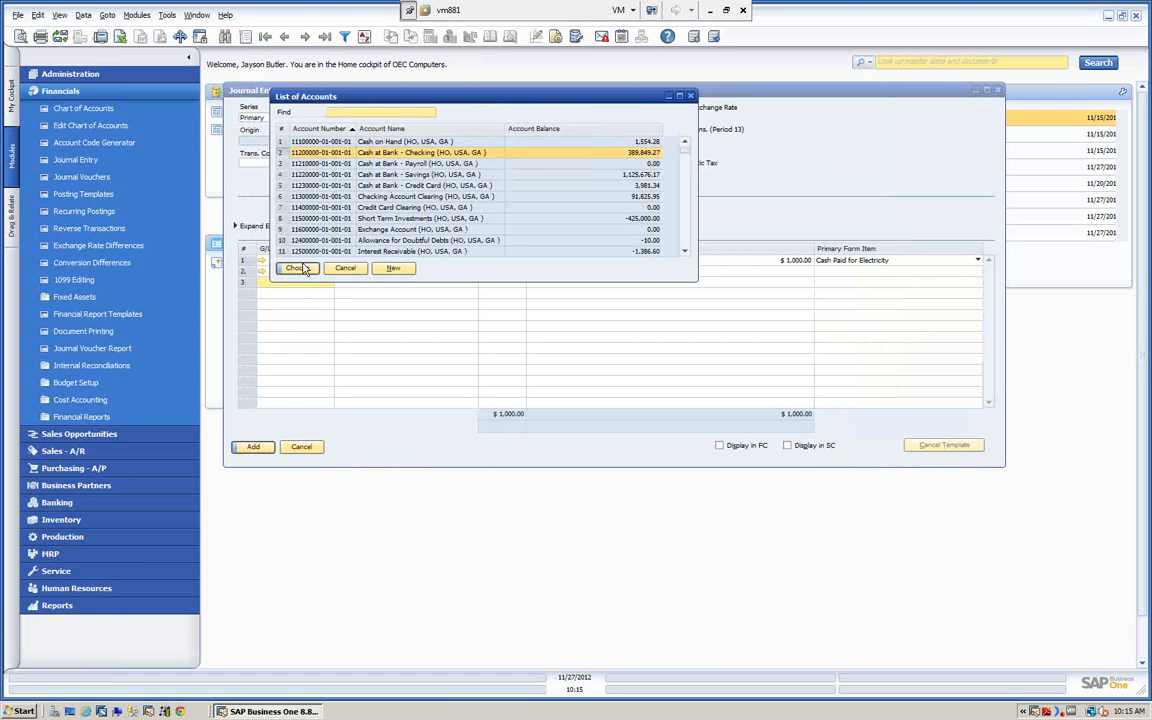
click(297, 268)
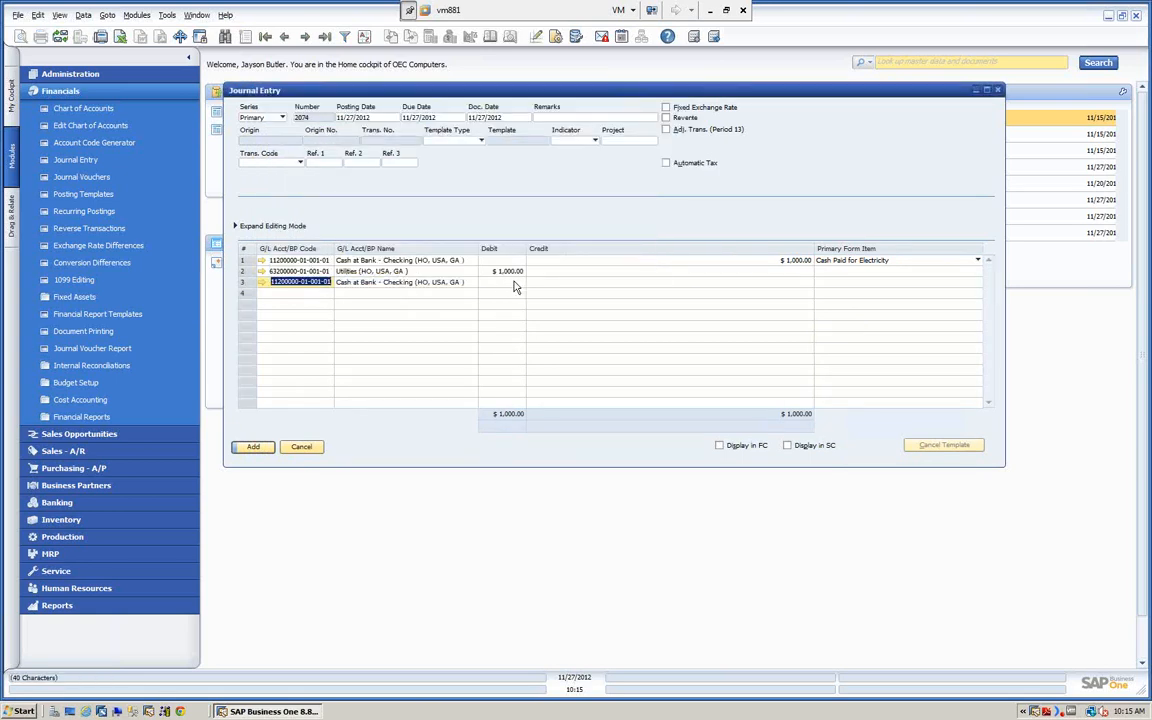
click(559, 283)
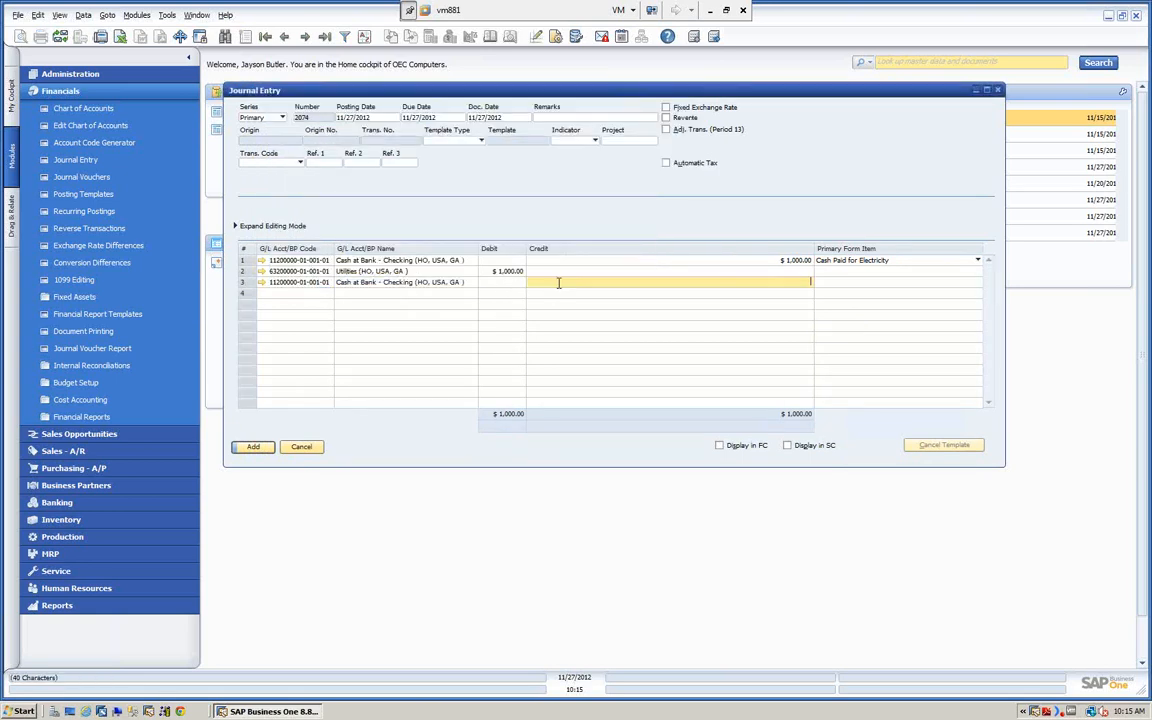
text(100)
key(Tab)
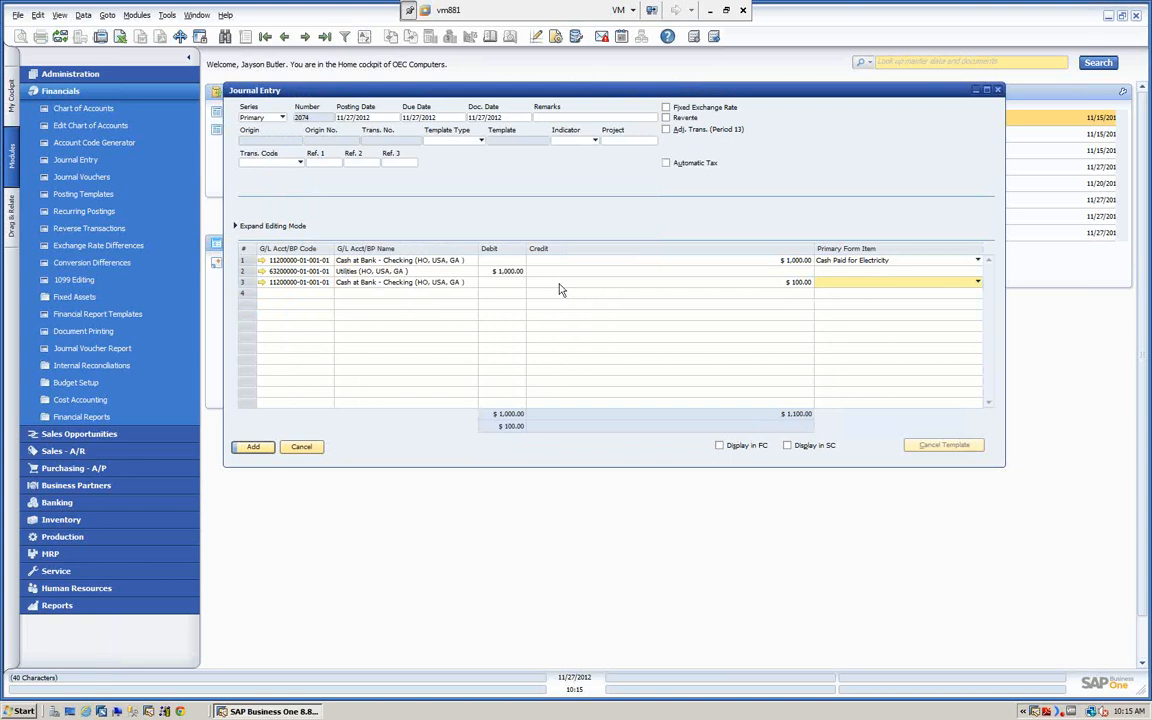
Assign Cash Paid for Phones to the third line and add a fourth line for Travel Expense - Meals with the balancing debit of 100.
click(978, 284)
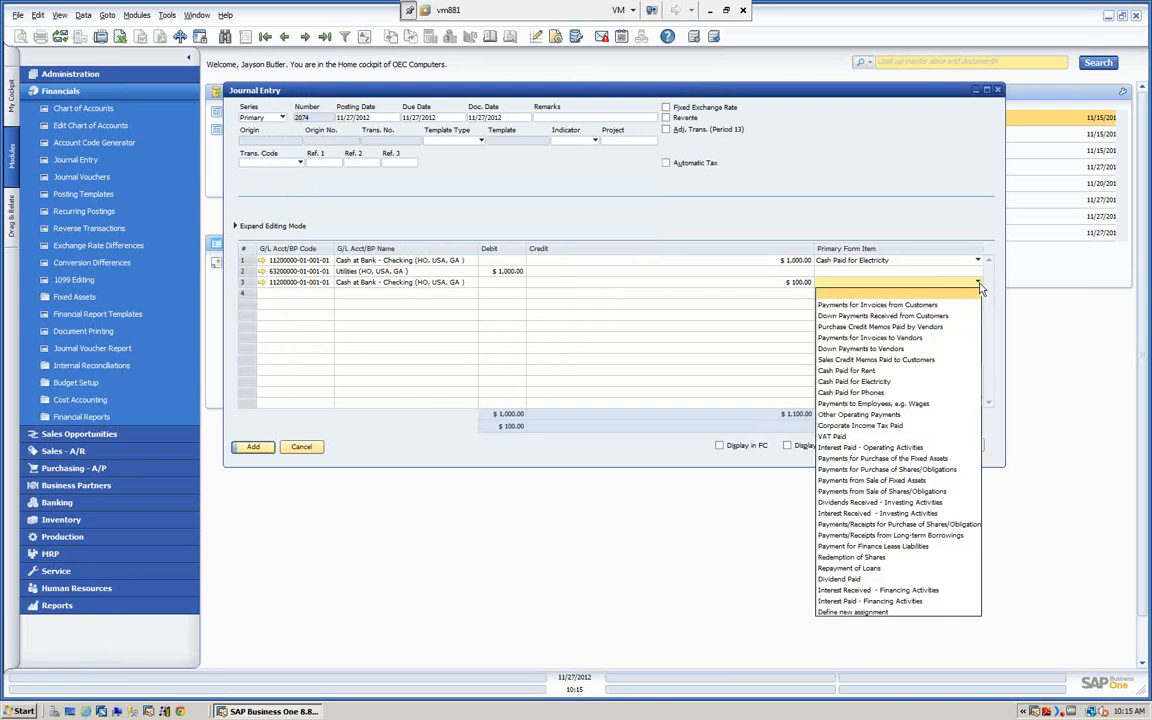
click(851, 393)
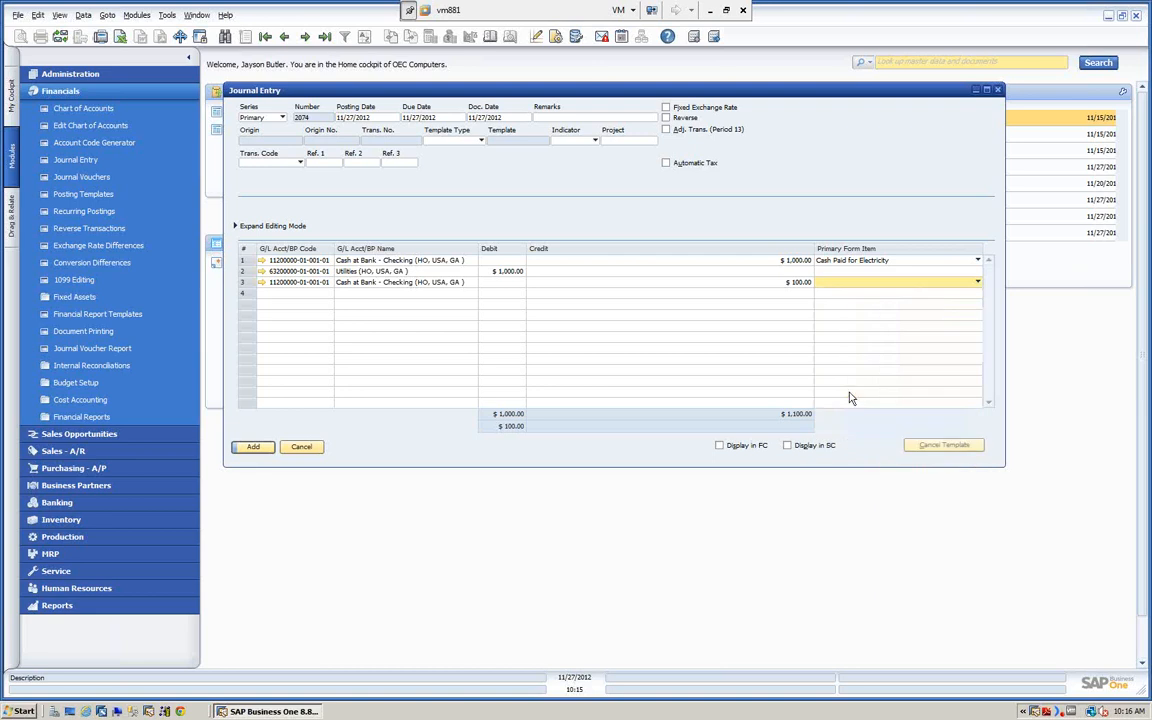
click(310, 294)
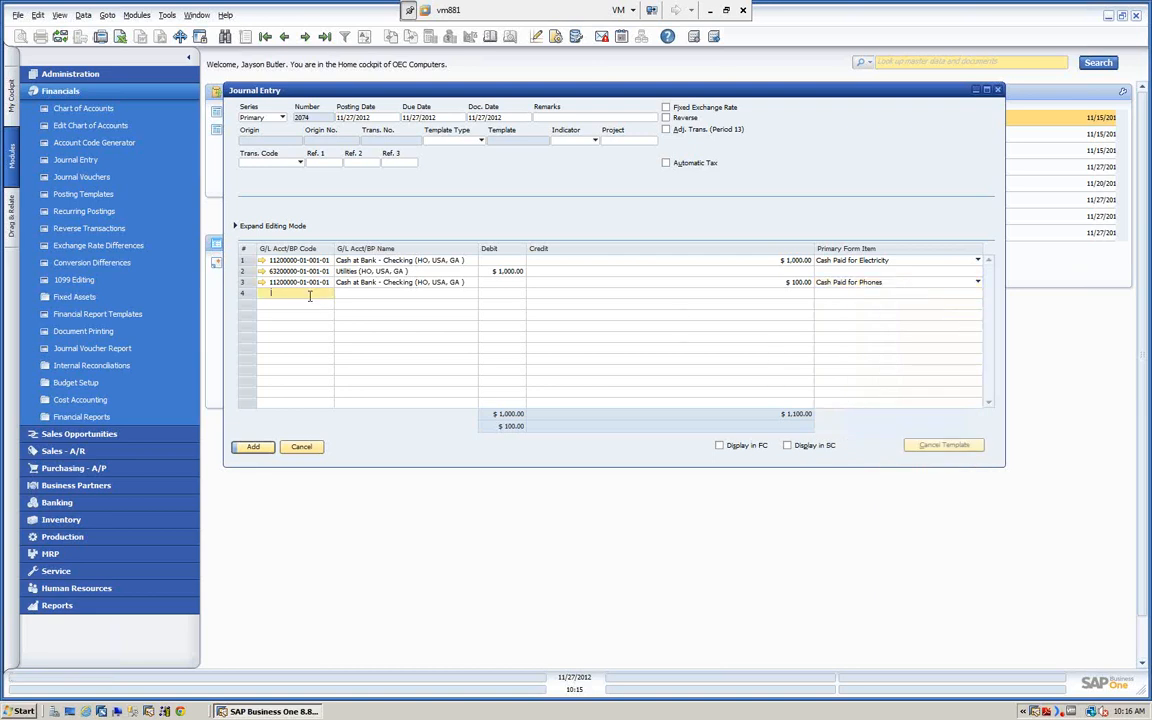
text(6)
key(Tab)
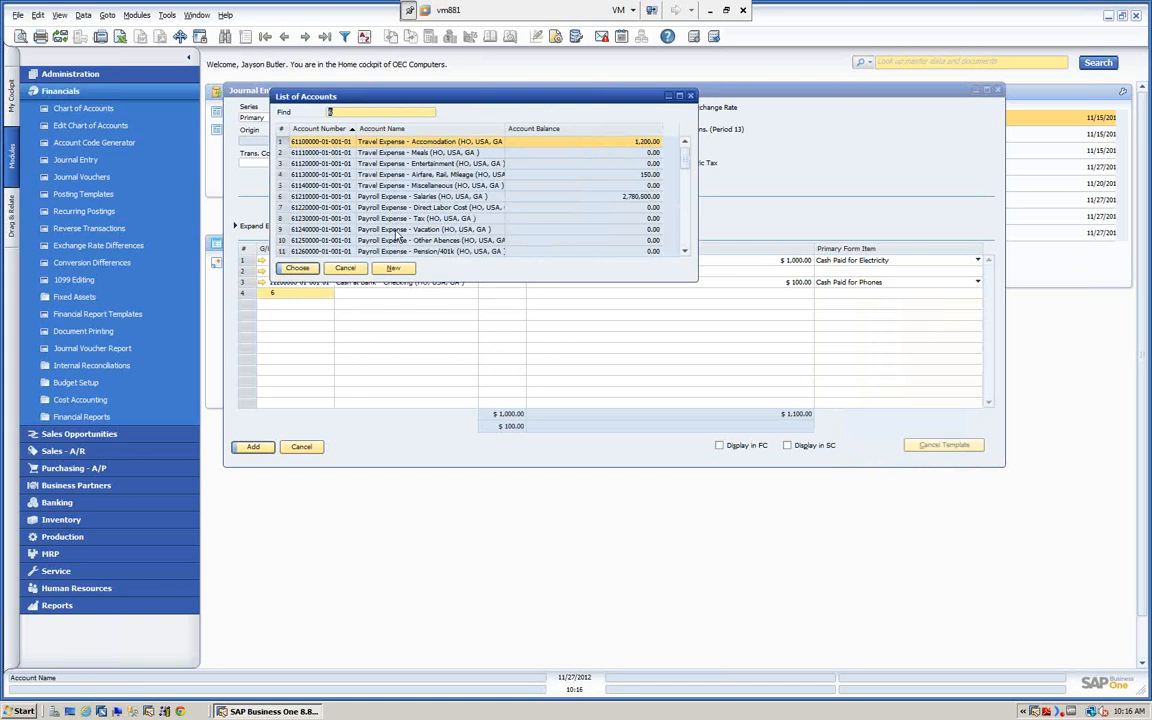
click(407, 153)
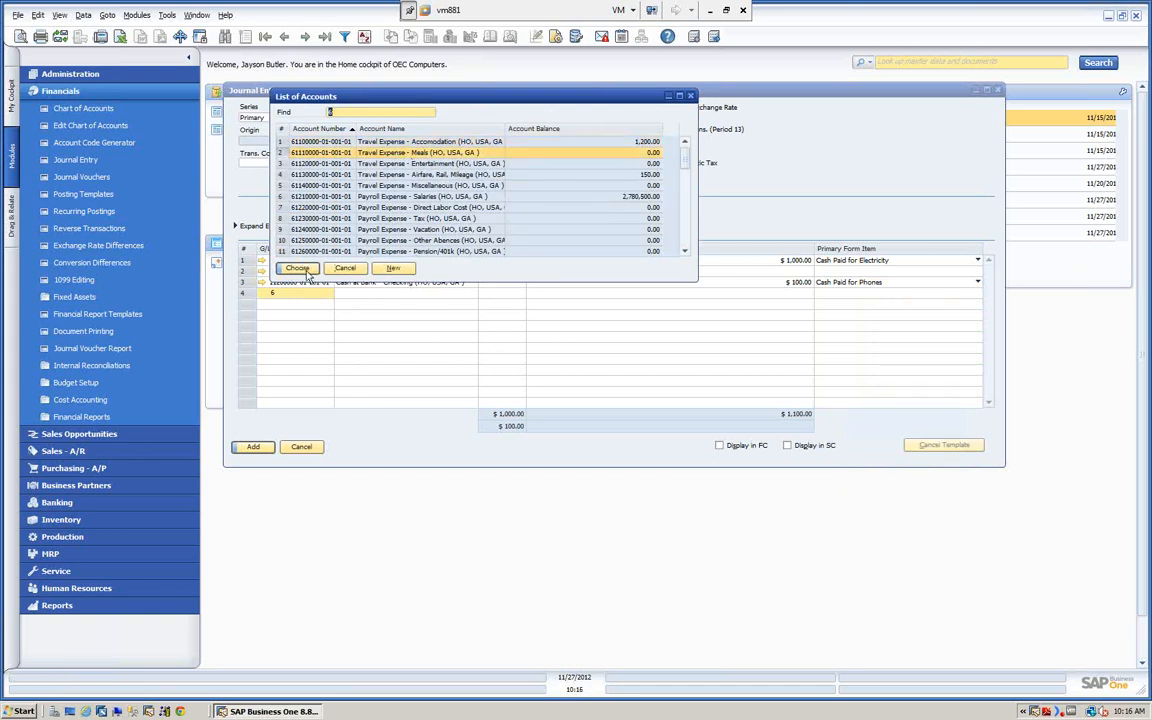
click(296, 268)
key(Tab)
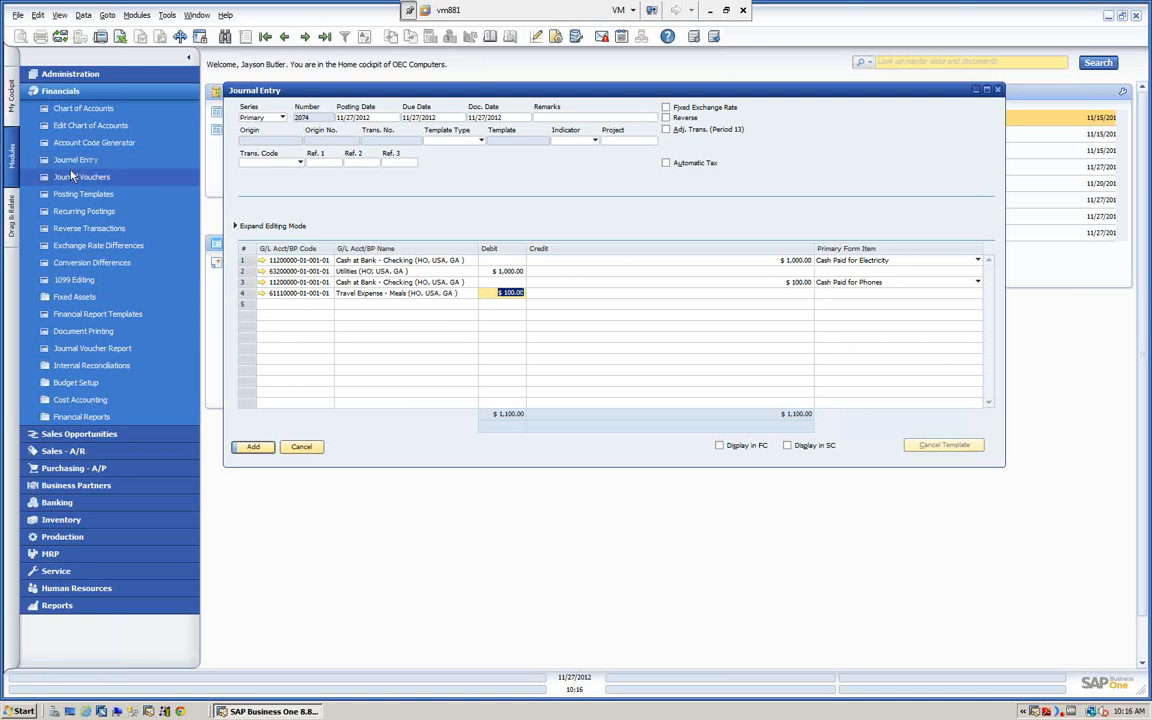
Post the journal entry, review the saved record and close it.
click(254, 447)
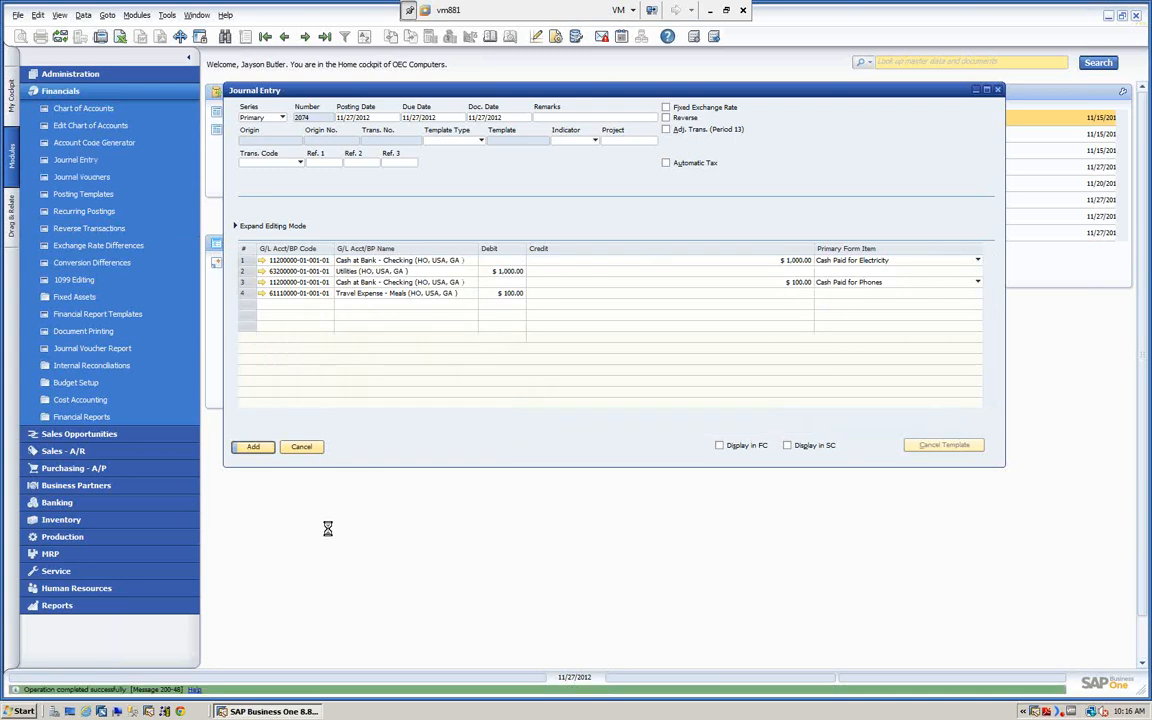
click(324, 38)
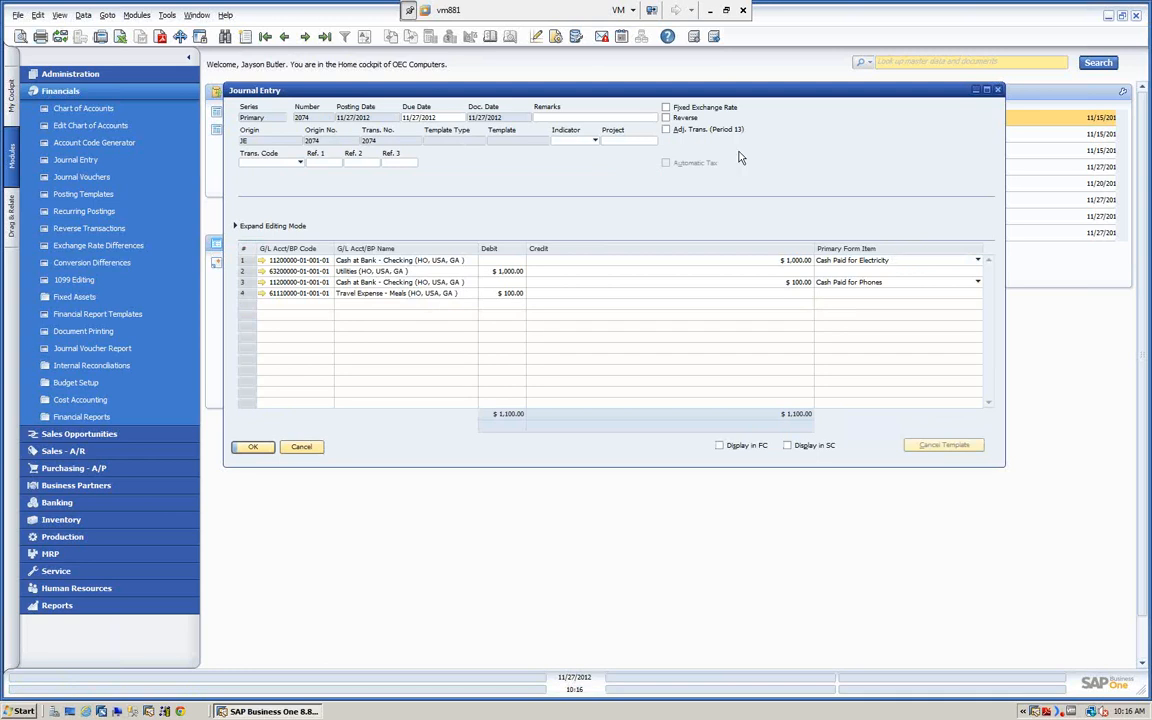
click(254, 447)
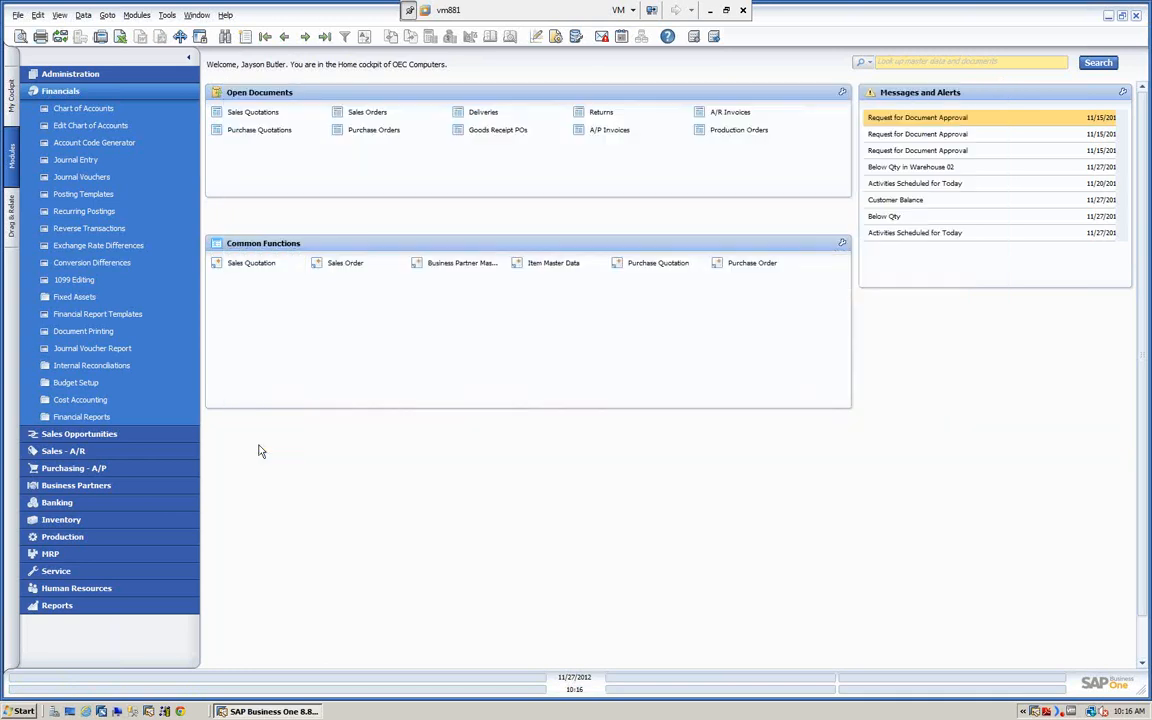
Start an incoming payment for the customer Earthshaker Corporation and select invoice 243 for payment.
click(117, 98)
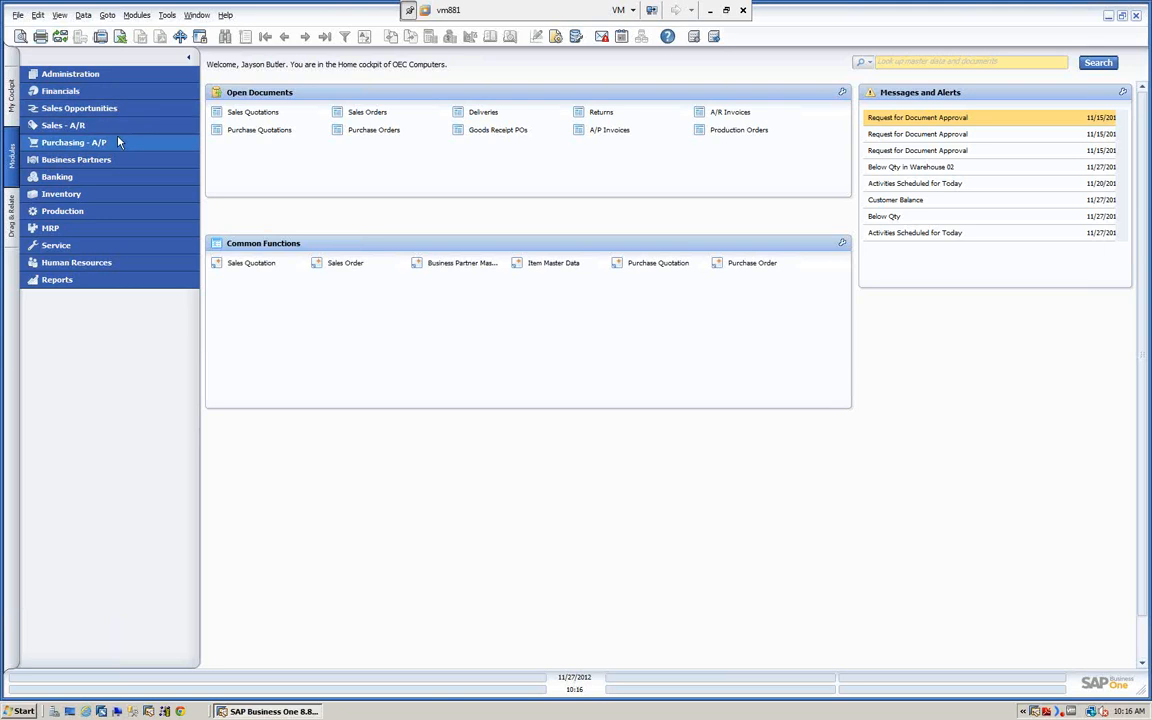
click(57, 178)
click(80, 195)
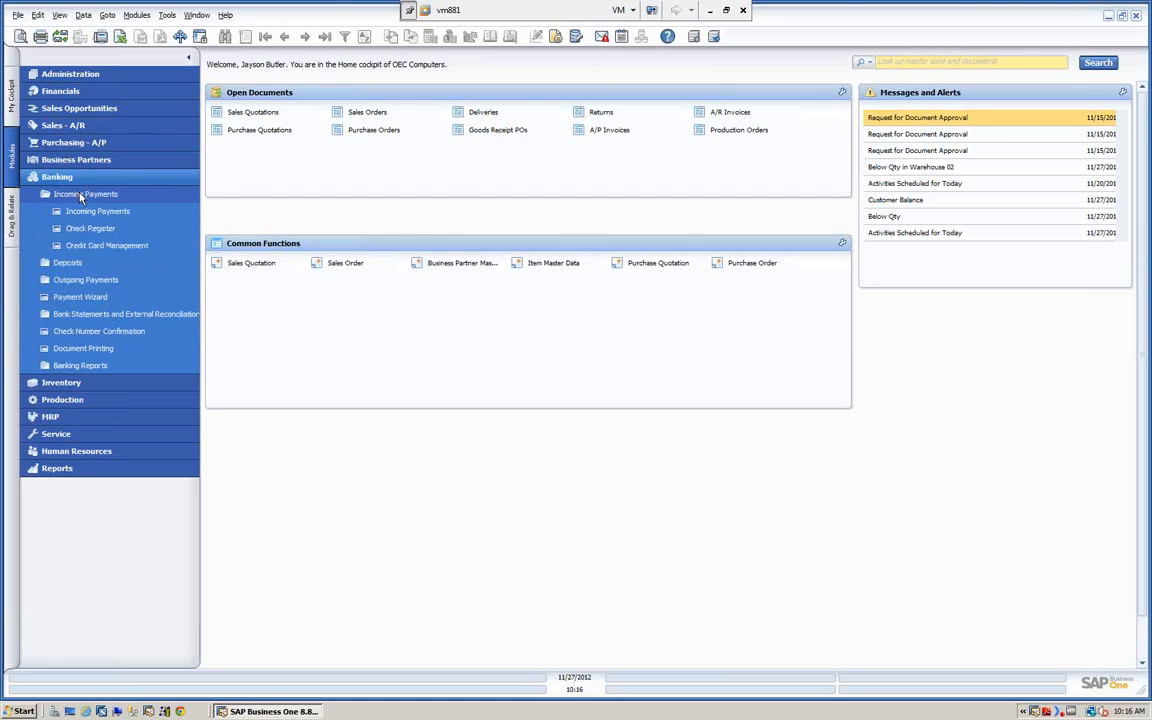
click(90, 213)
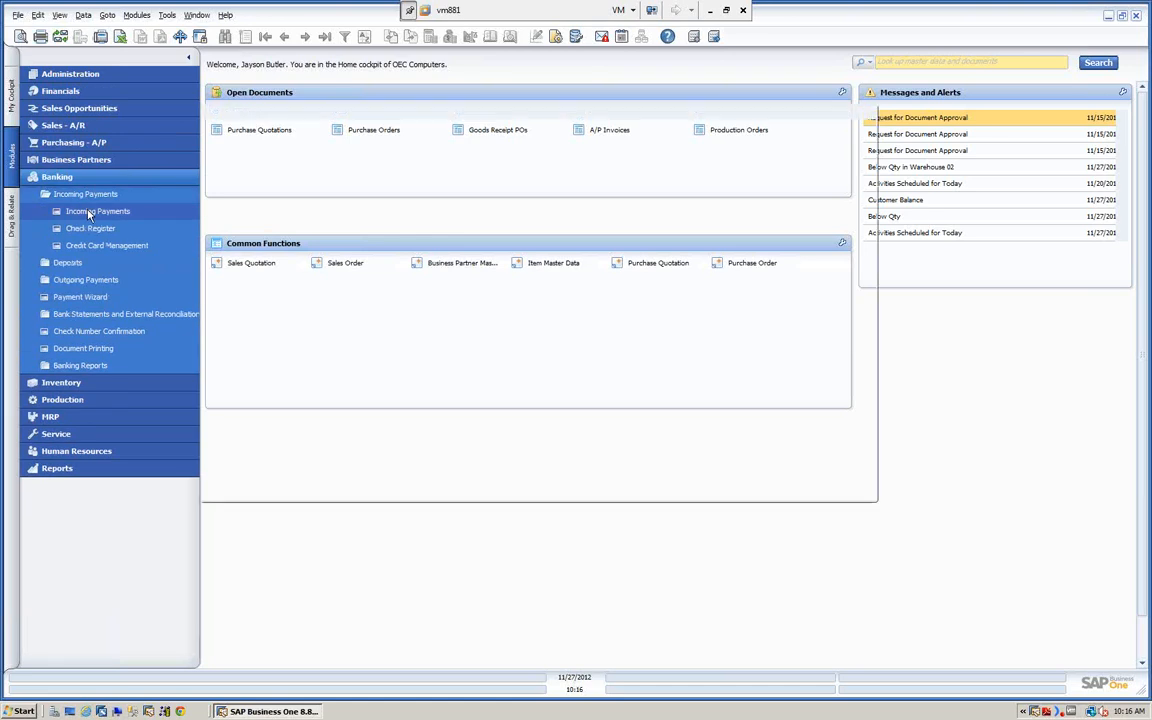
drag(394, 112, 459, 120)
click(400, 149)
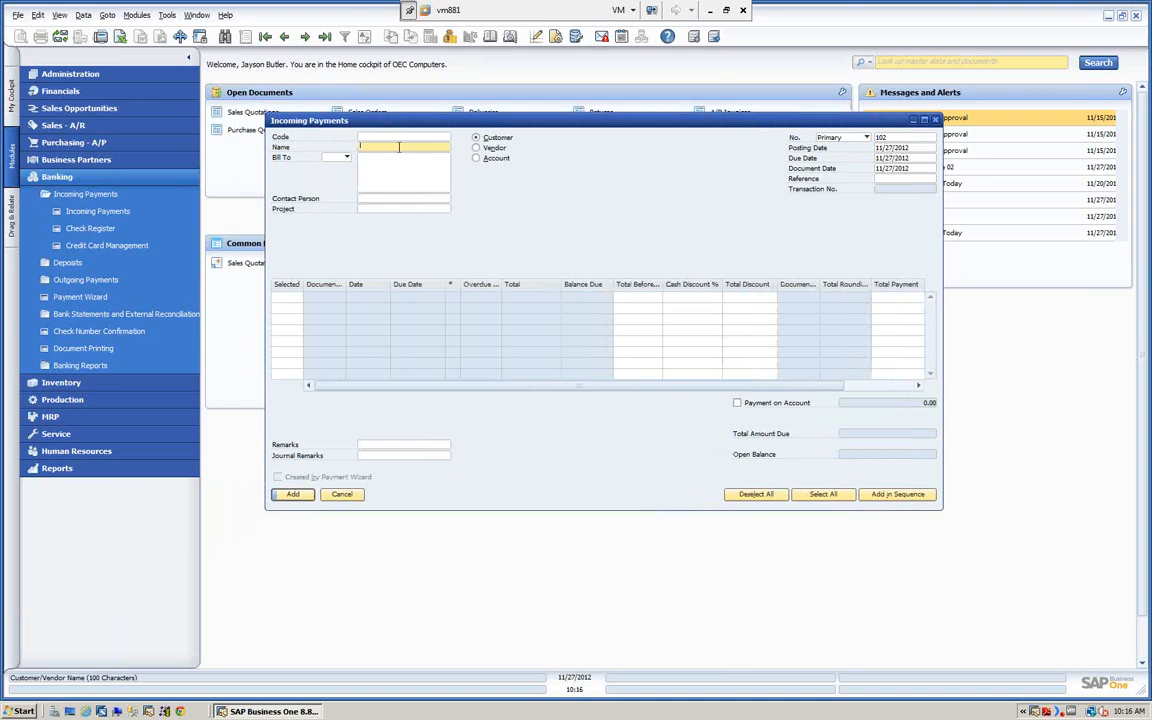
text(e)
key(Tab)
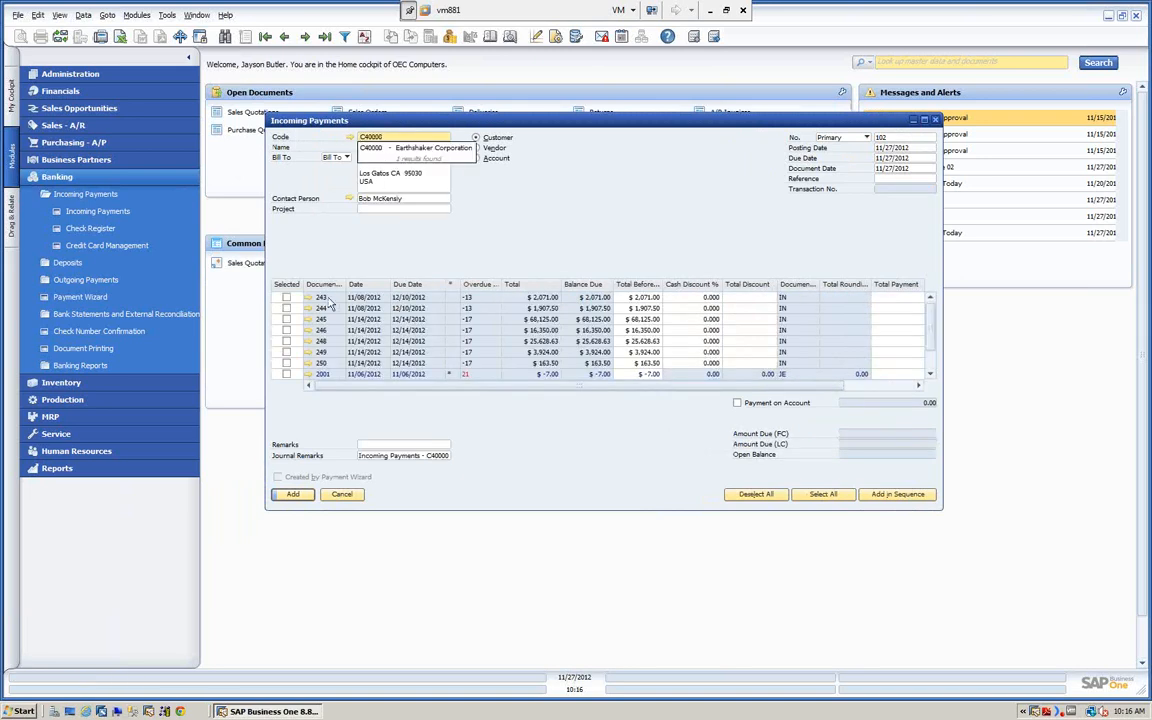
click(286, 297)
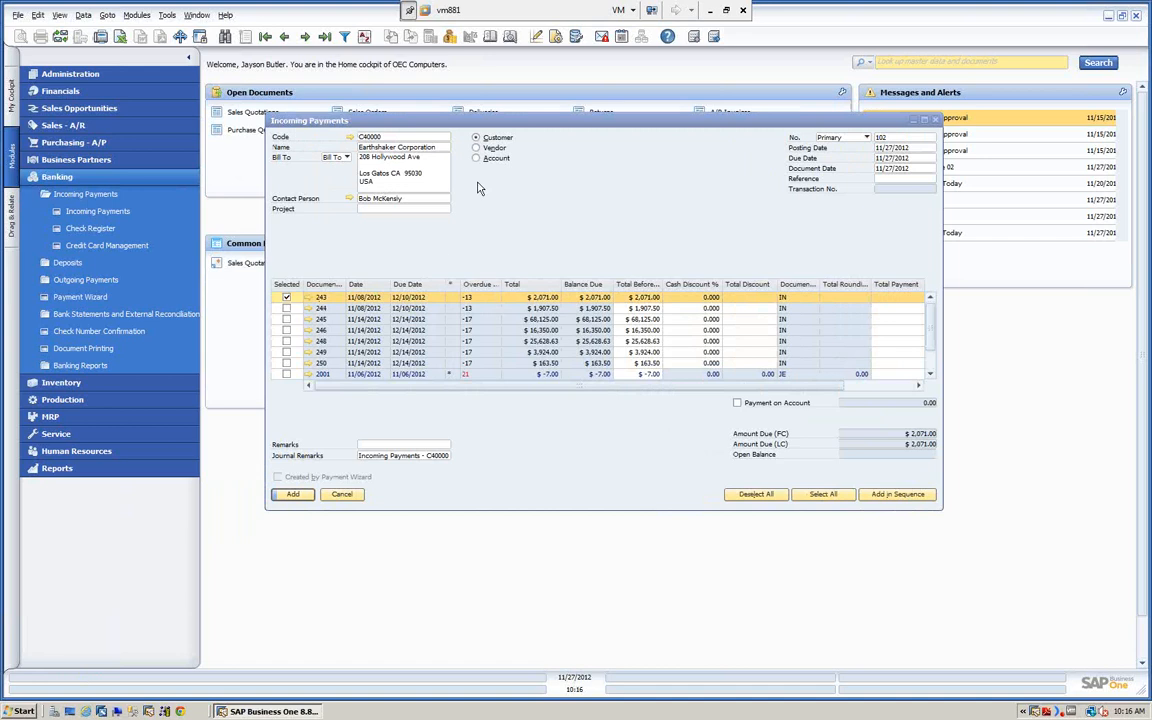
Set the payment means to a bank transfer into Cash at Bank - Checking with transfer date 11/27/2012.
click(410, 37)
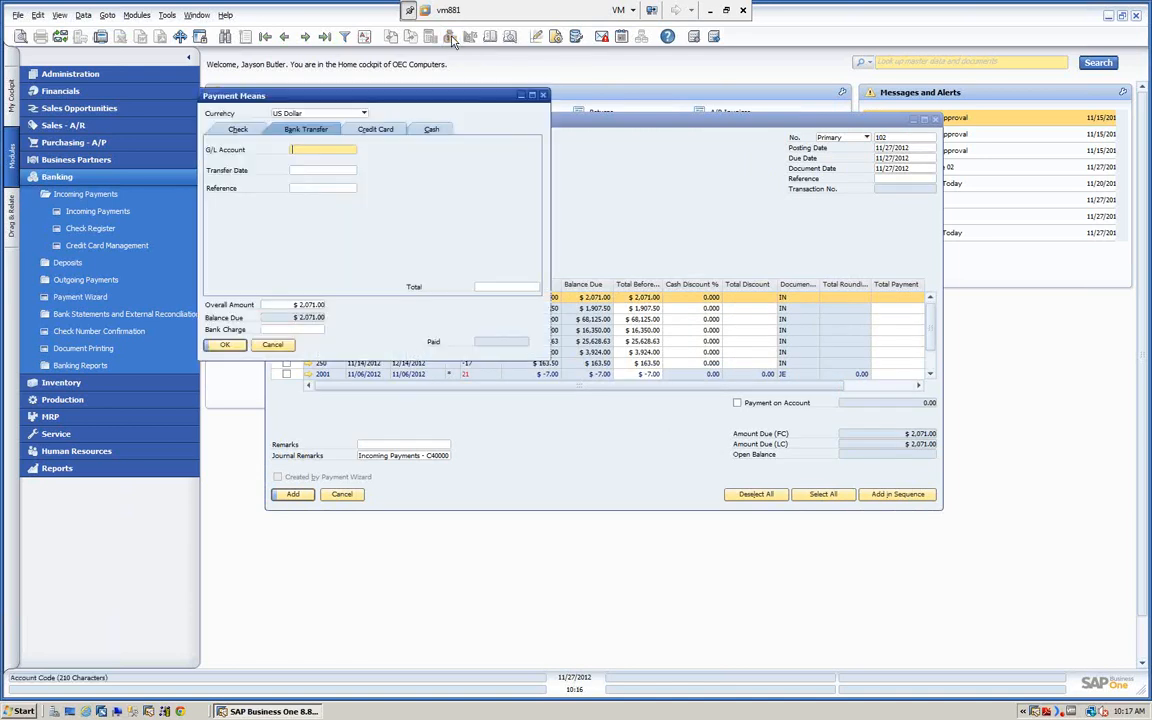
drag(324, 97, 527, 162)
key(Tab)
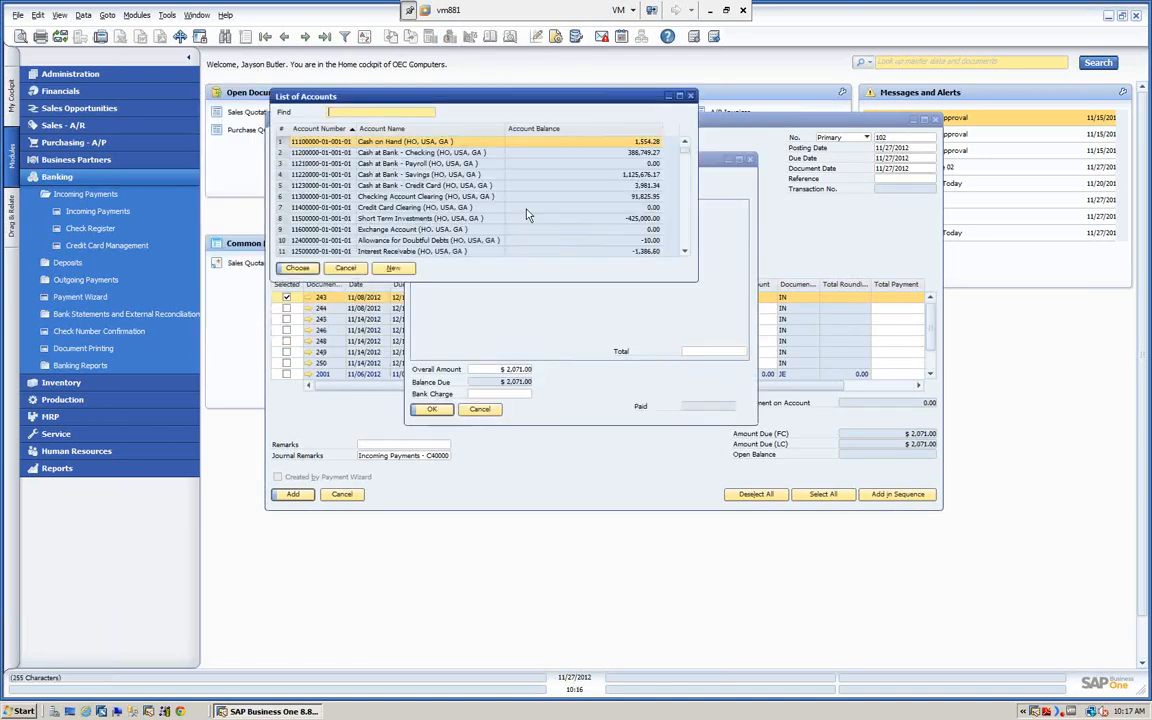
click(430, 154)
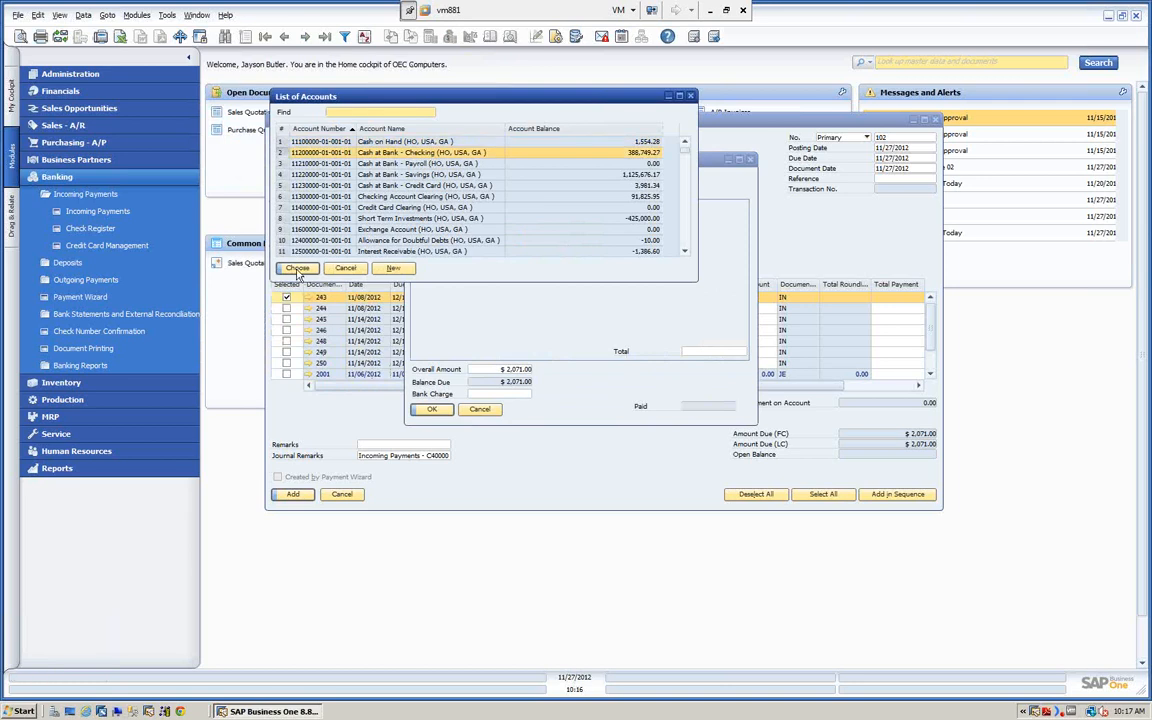
click(298, 270)
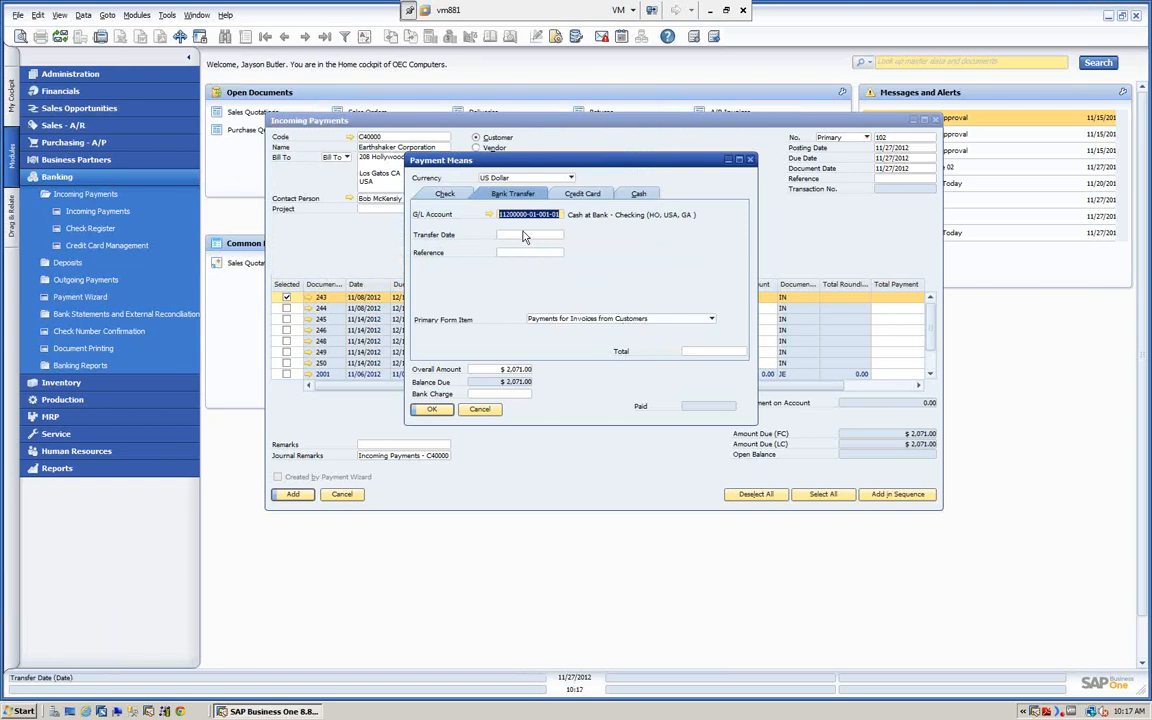
key(Tab)
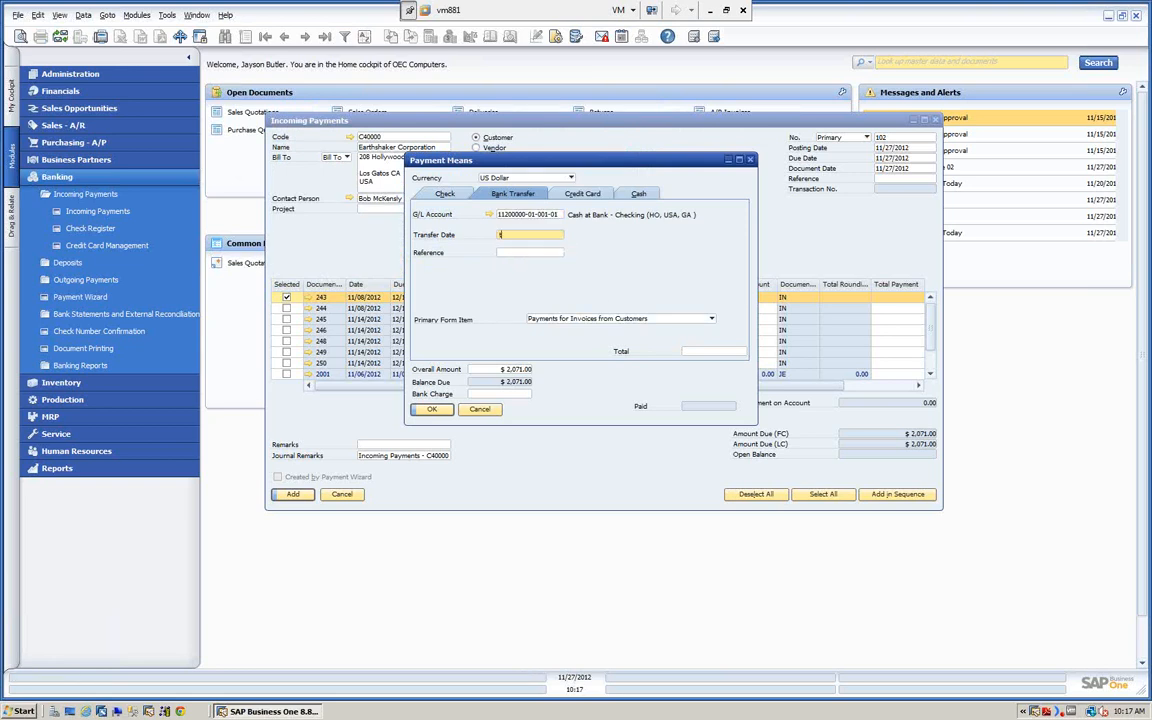
key(Tab)
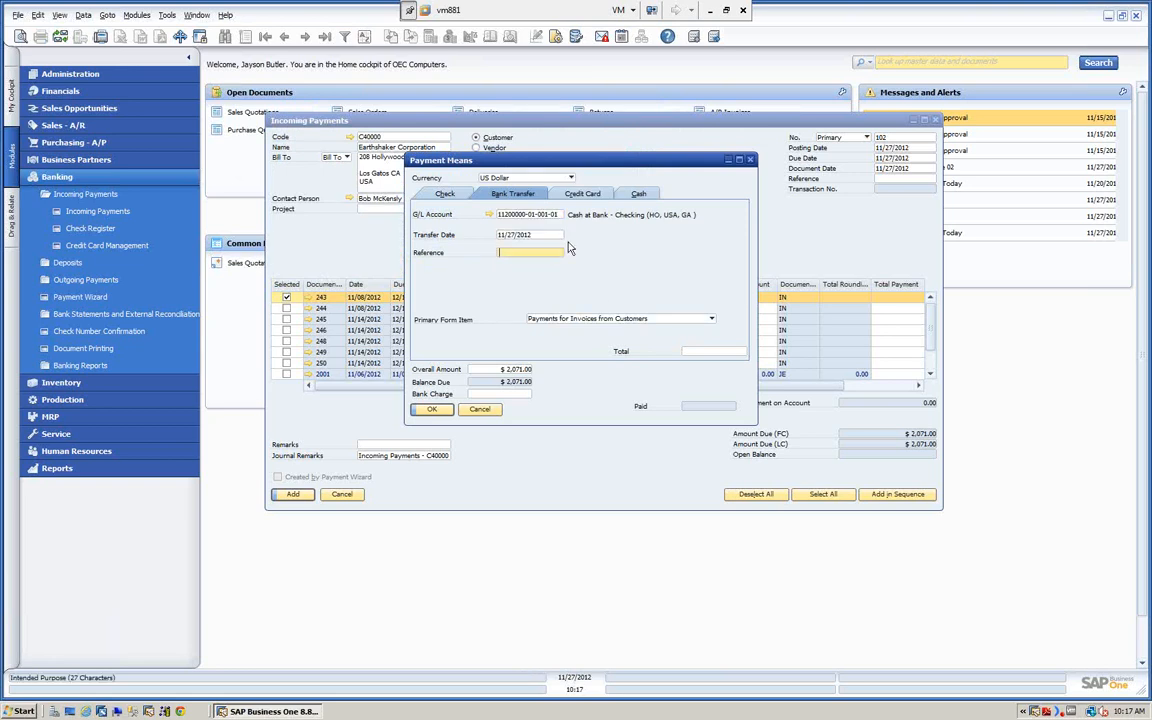
Use the full balance due of 2,071.00 as the transfer total and add the incoming payment.
right_click(708, 355)
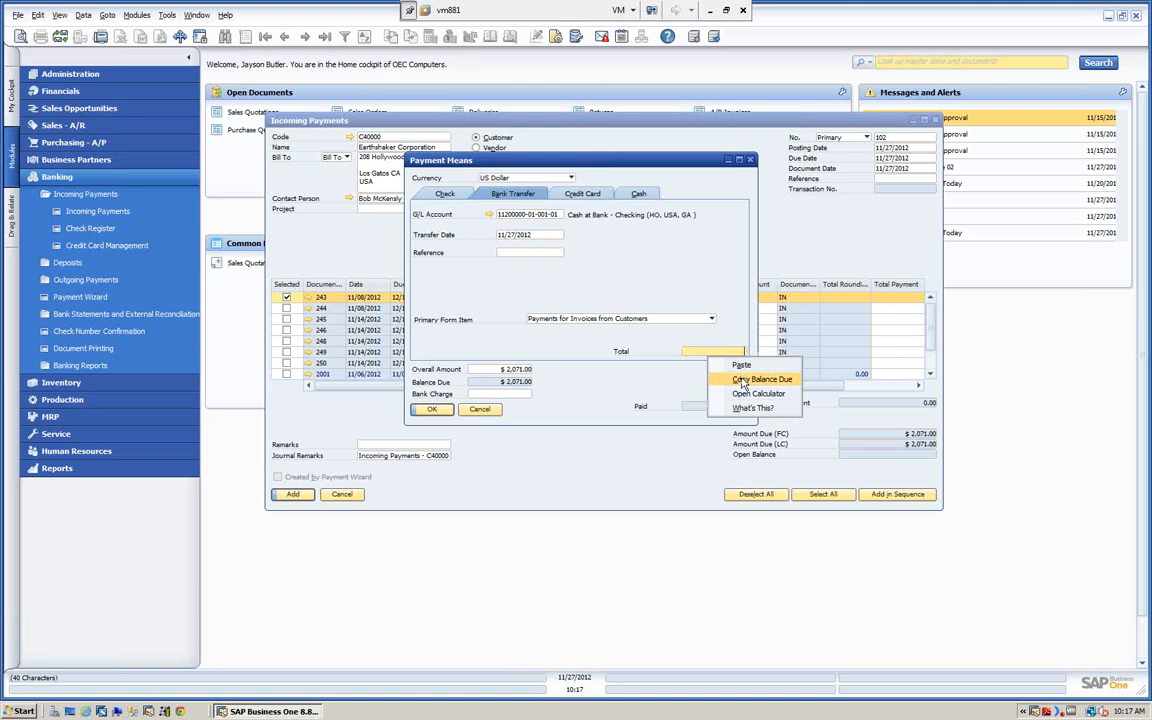
click(743, 381)
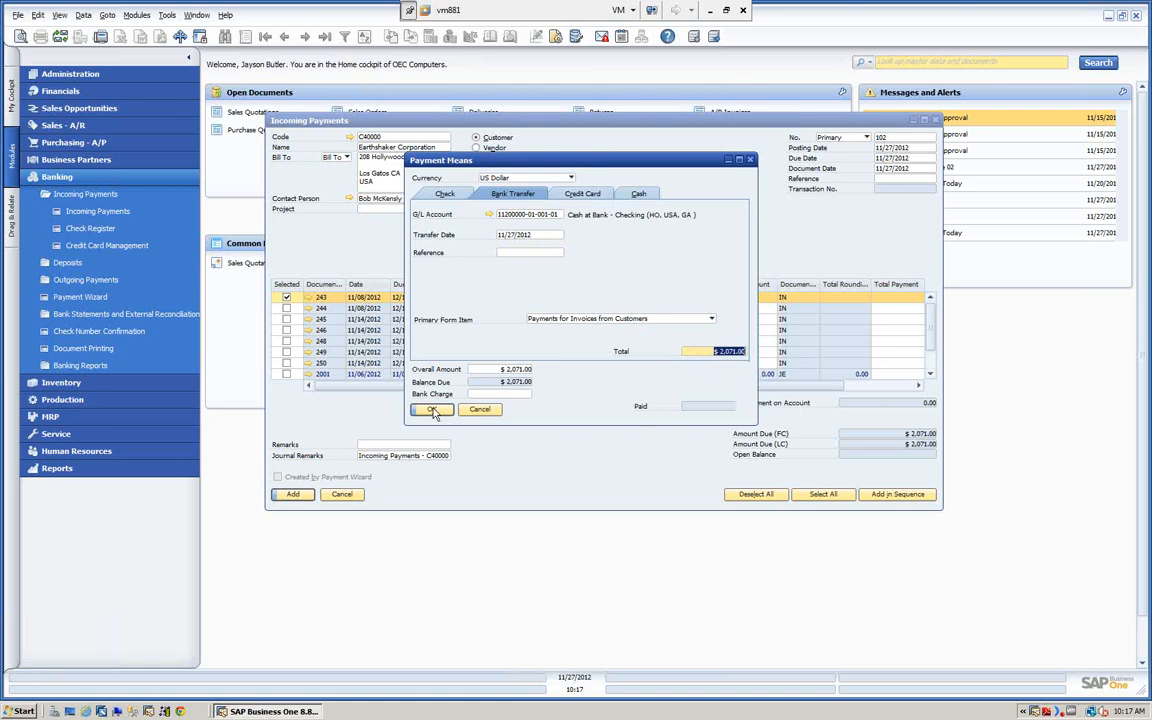
click(432, 410)
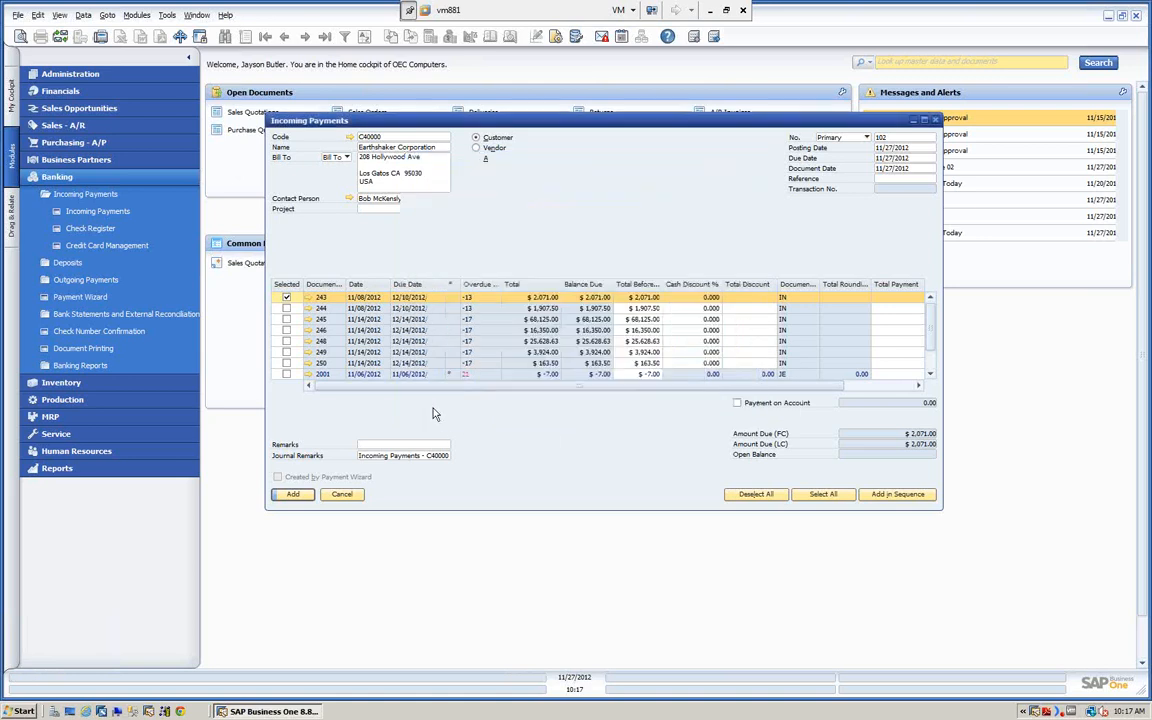
click(292, 494)
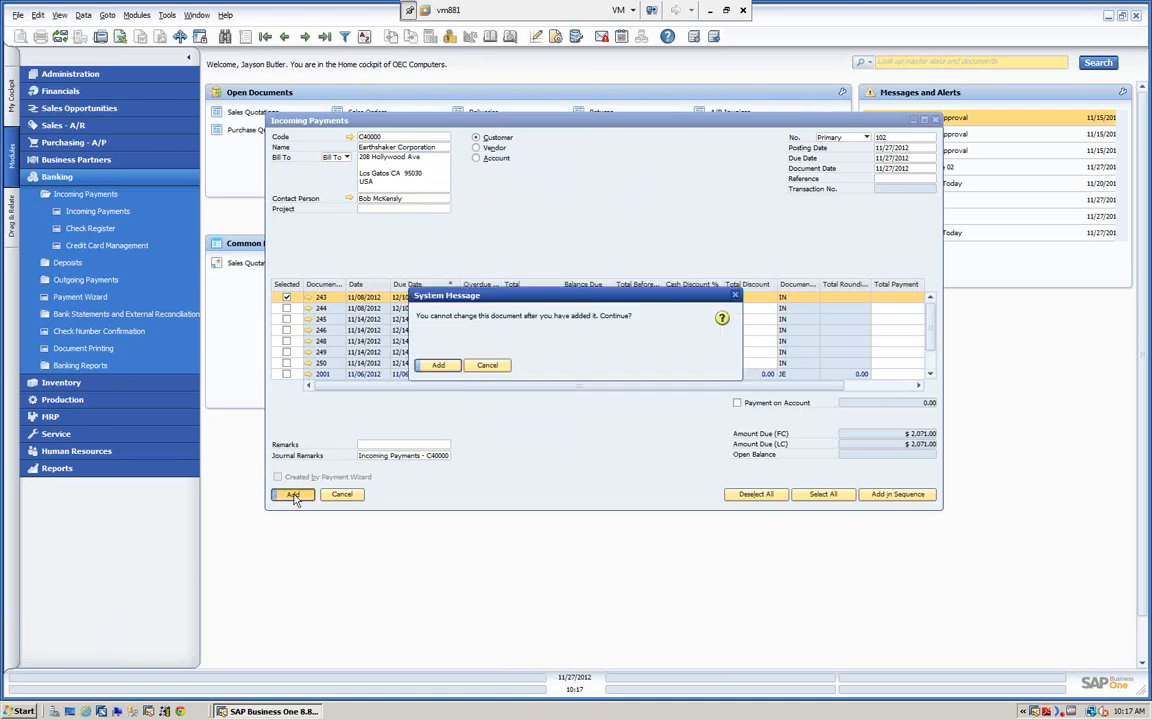
click(437, 366)
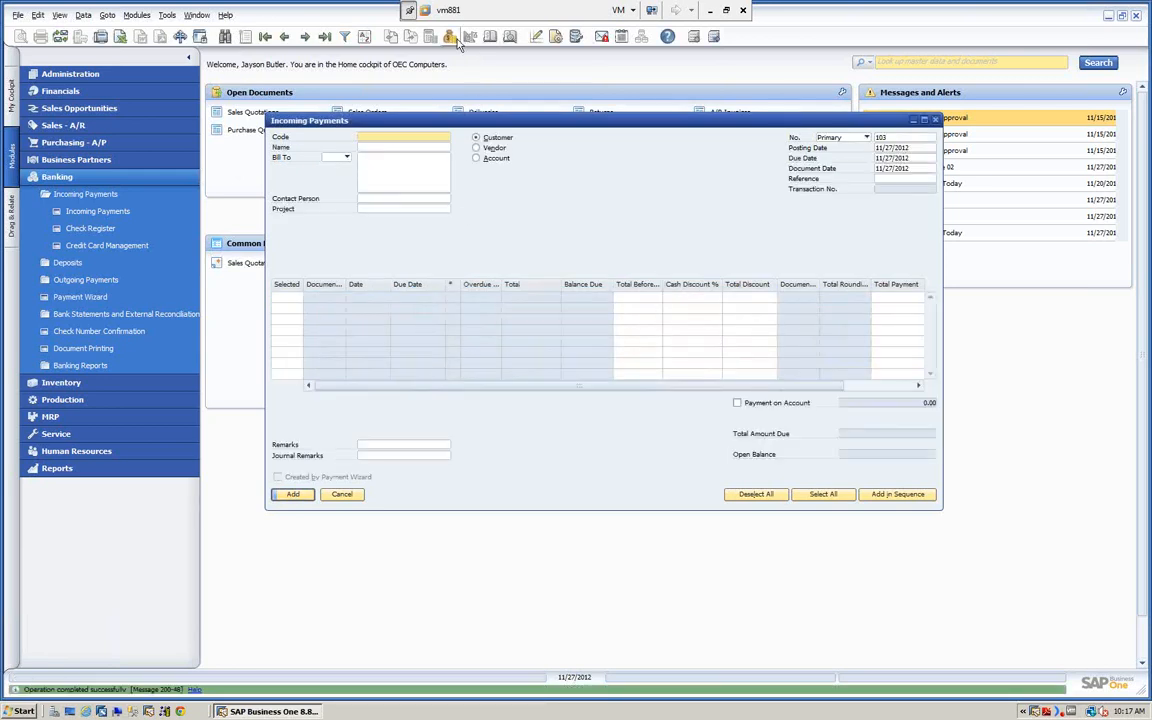
Reopen the posted incoming payment and review the primary form item in its payment means.
click(285, 36)
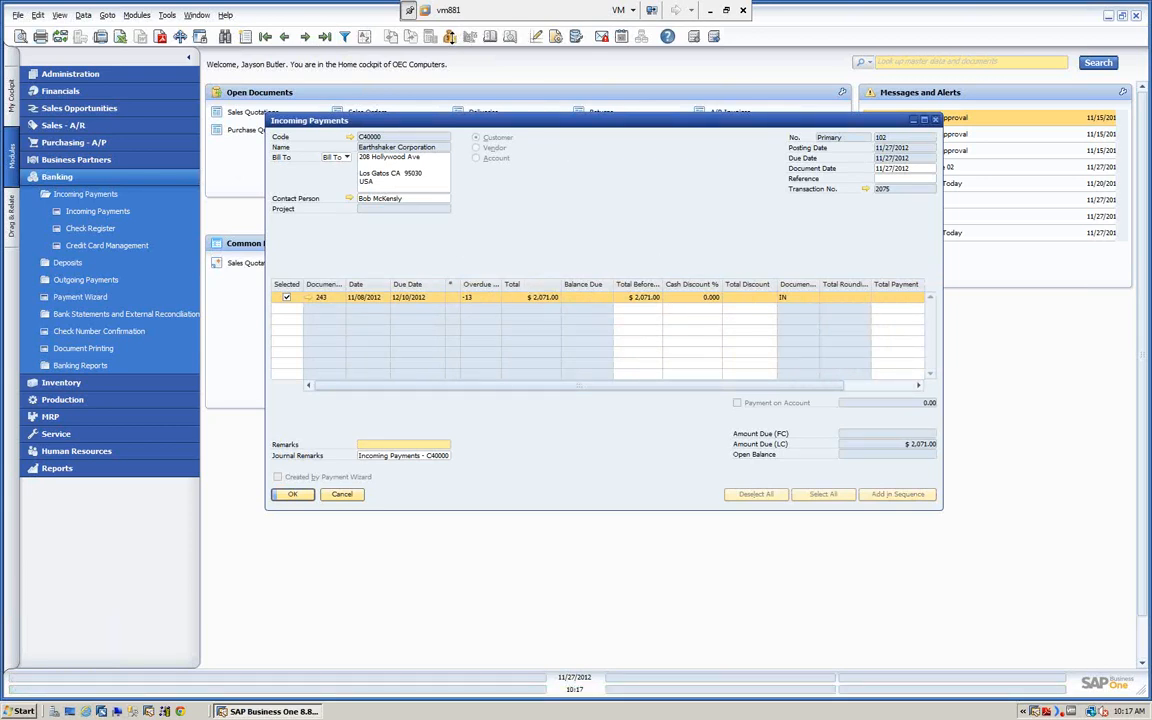
click(450, 37)
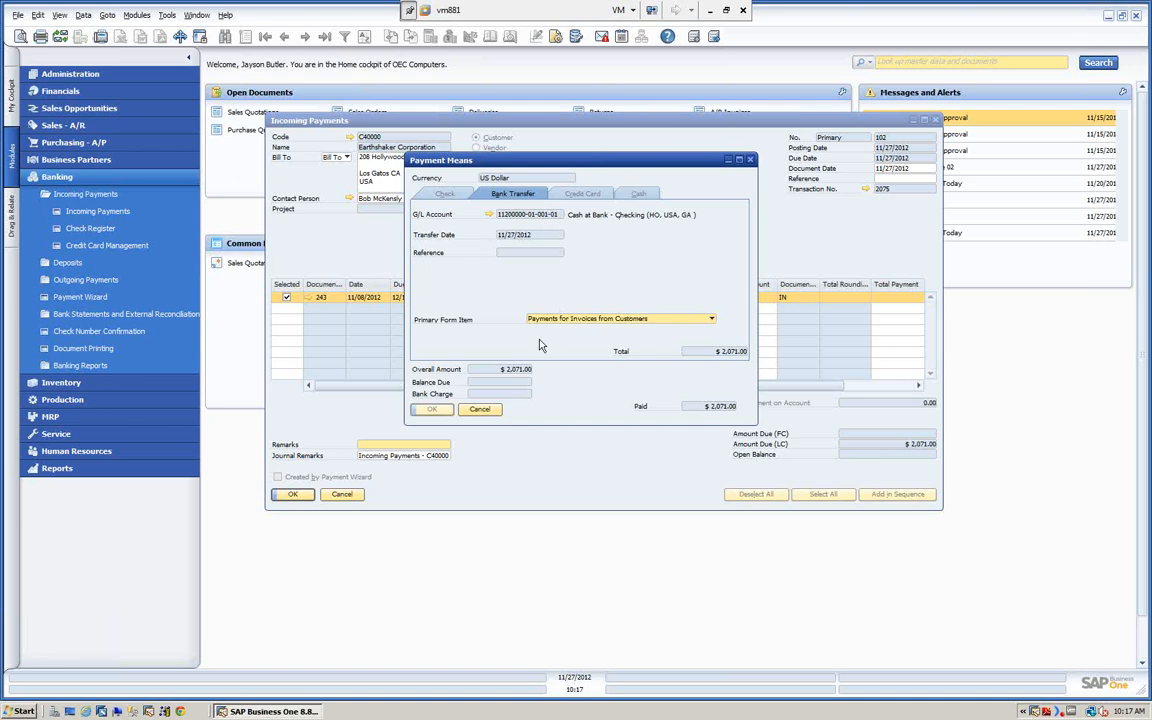
click(751, 161)
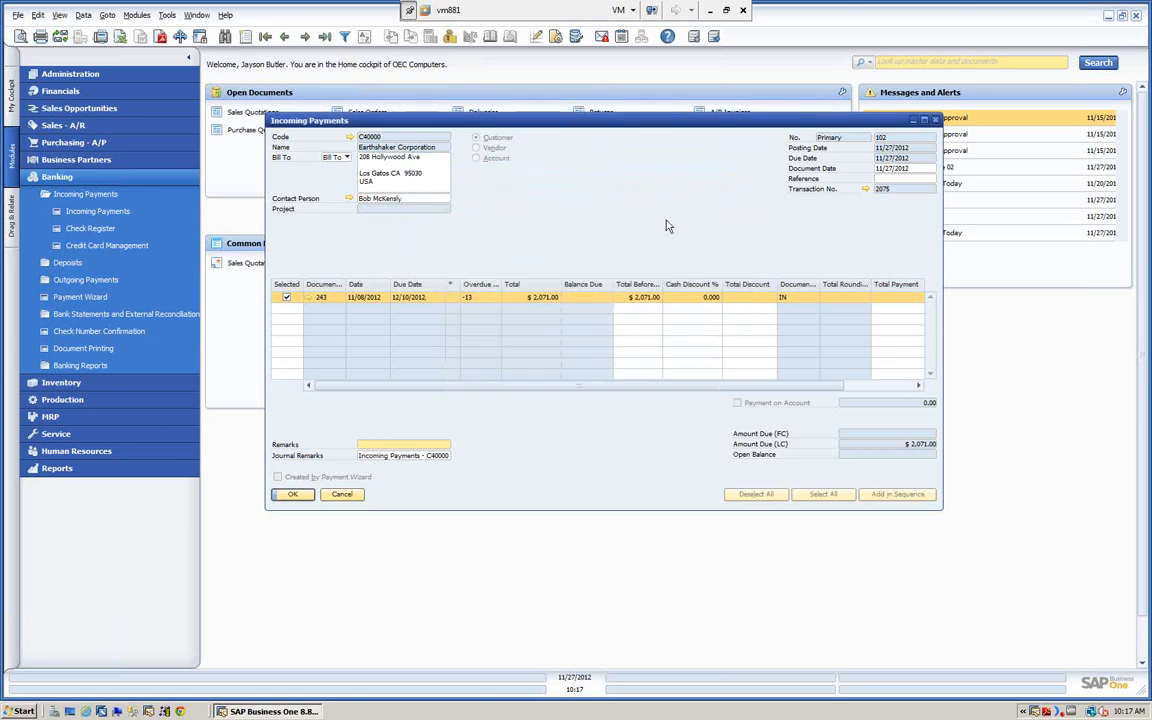
Examine the payment's journal entry and the cash flow relevance of its checking account, and close the payment.
click(866, 191)
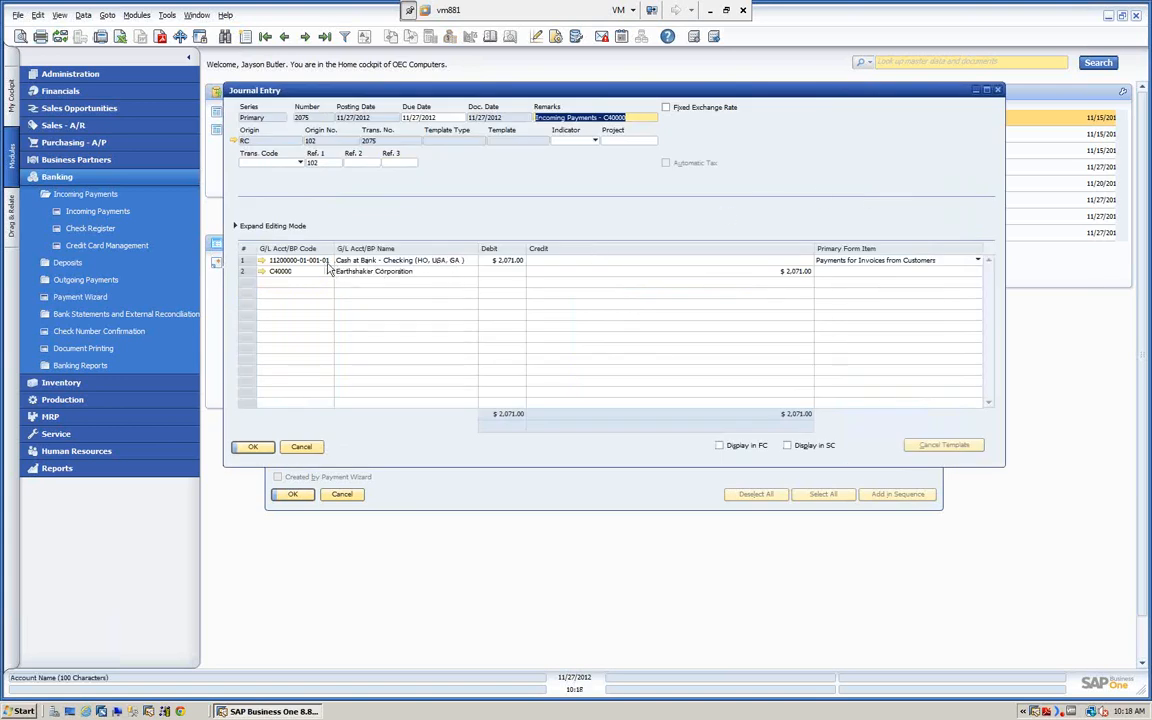
click(263, 261)
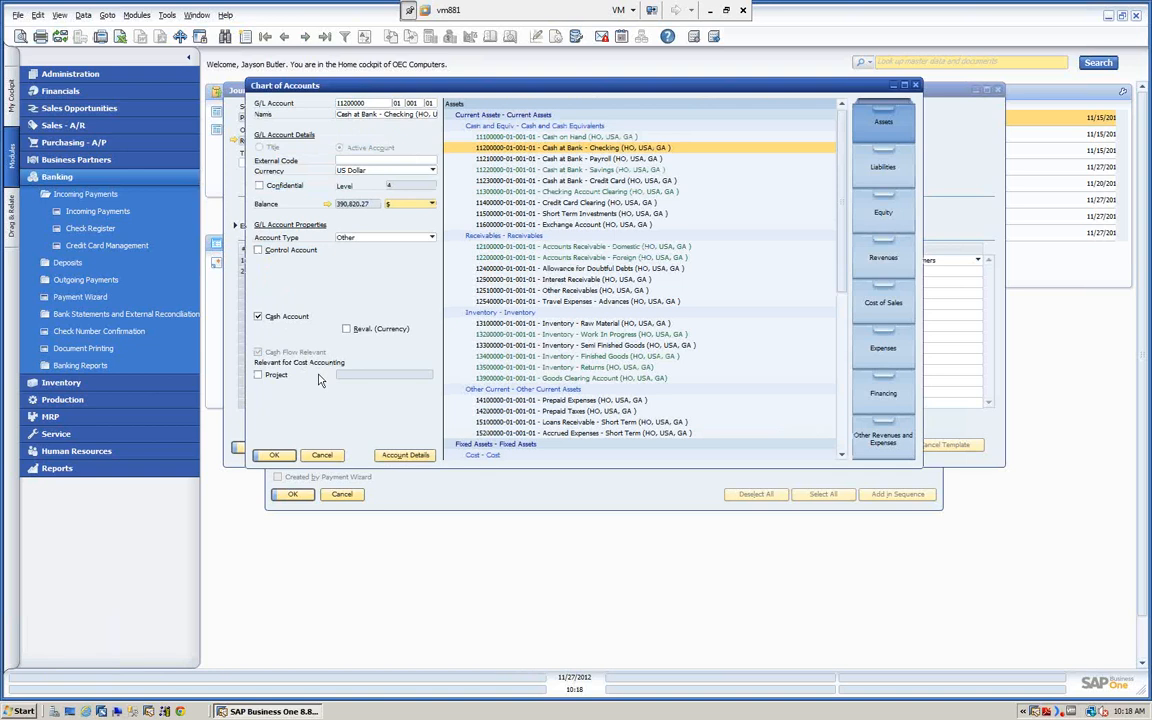
click(274, 455)
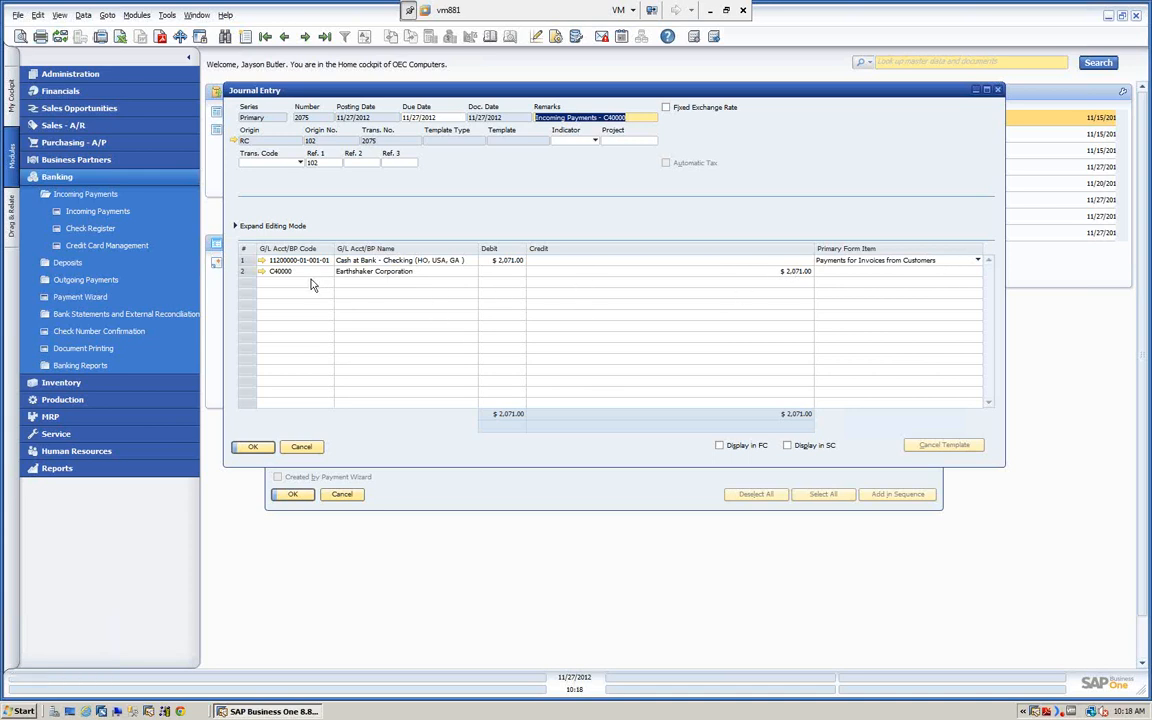
click(253, 448)
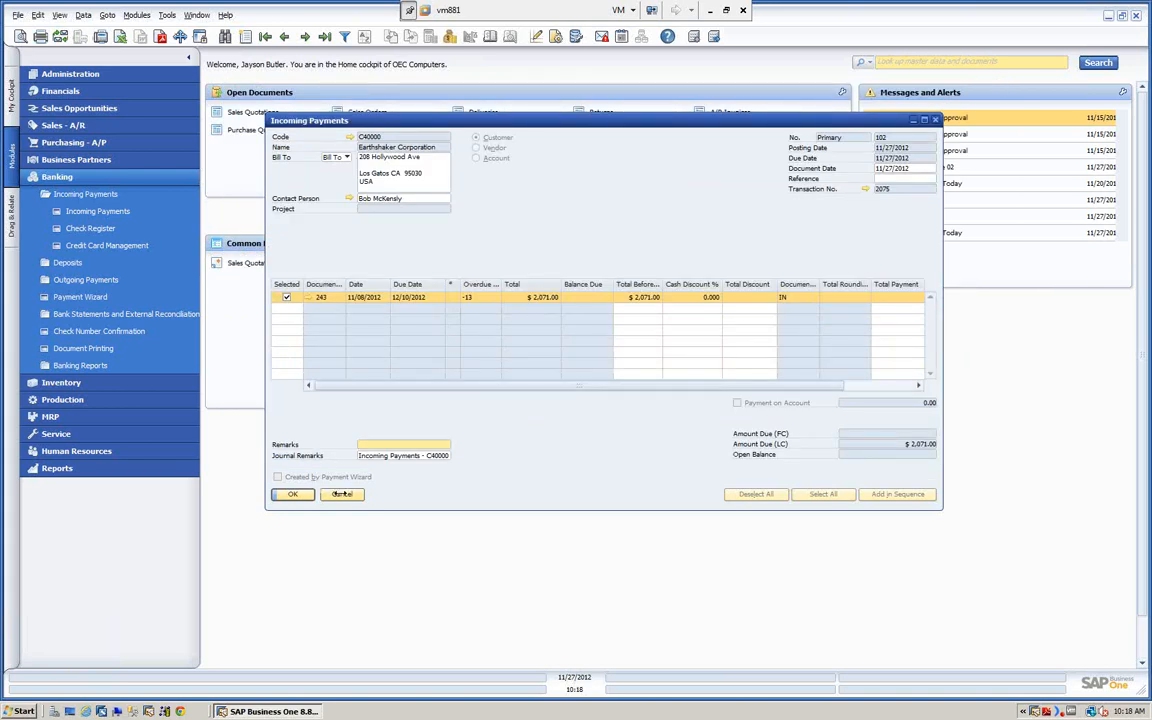
drag(375, 461, 345, 477)
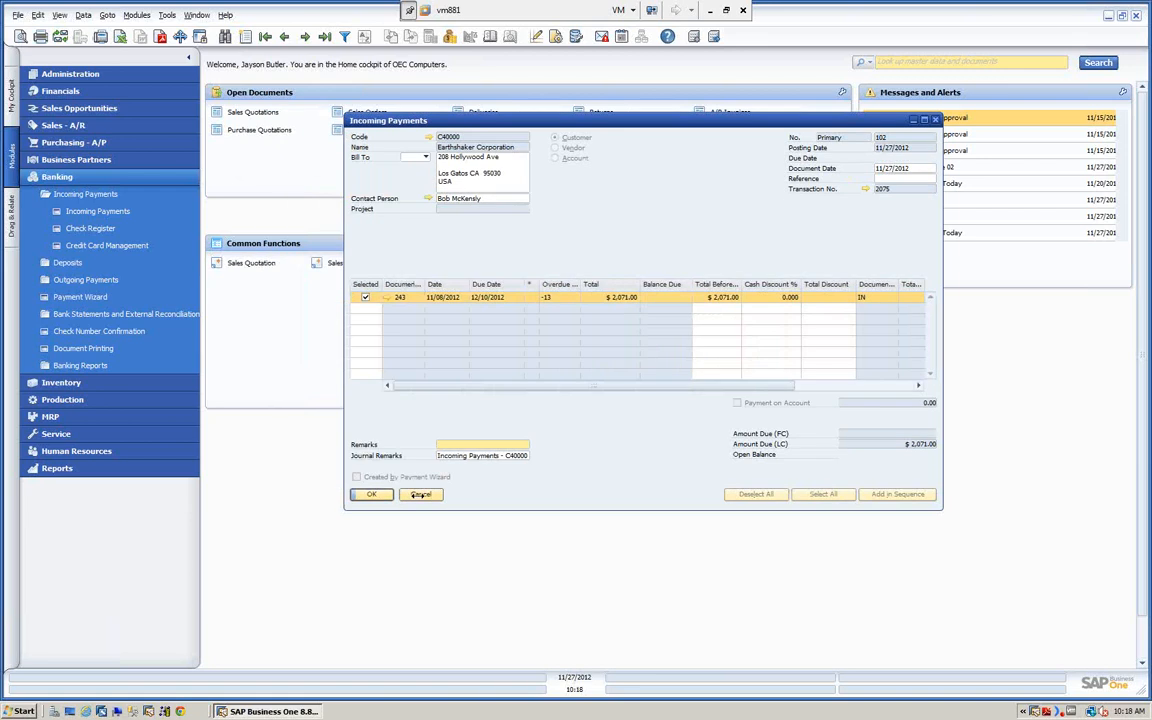
click(421, 495)
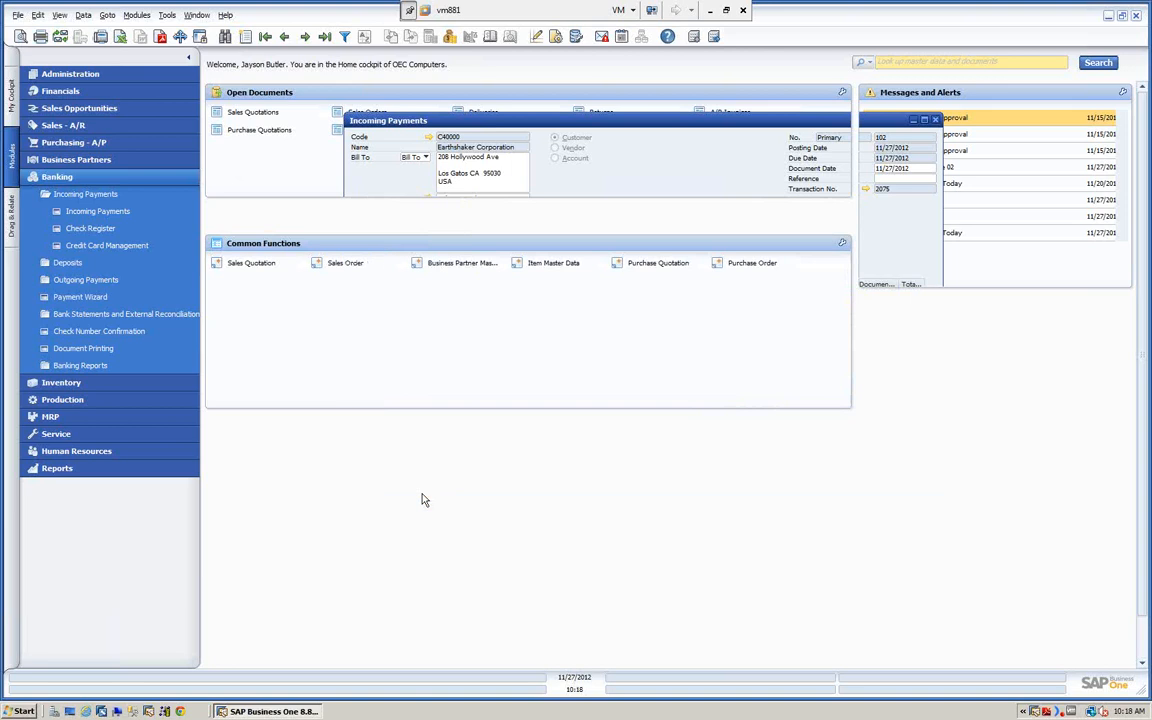
Start a new outgoing payment for vendor Acme Associates and select its open invoice due 05/10/2007 for payment.
click(72, 194)
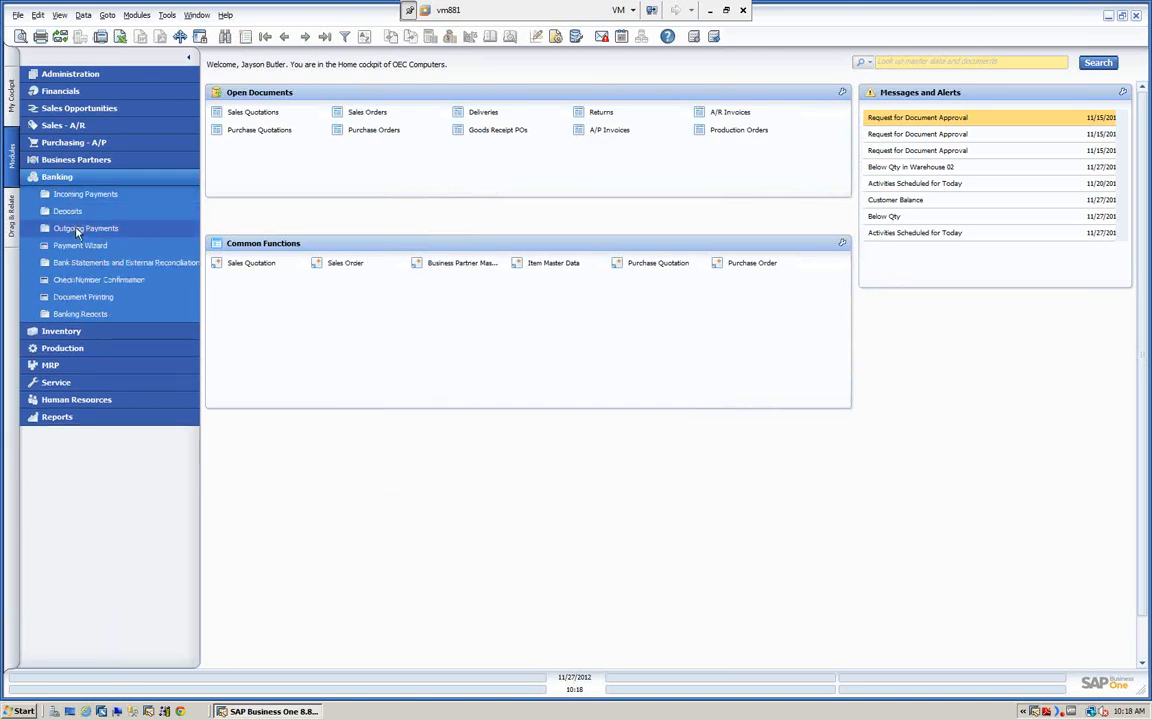
click(77, 230)
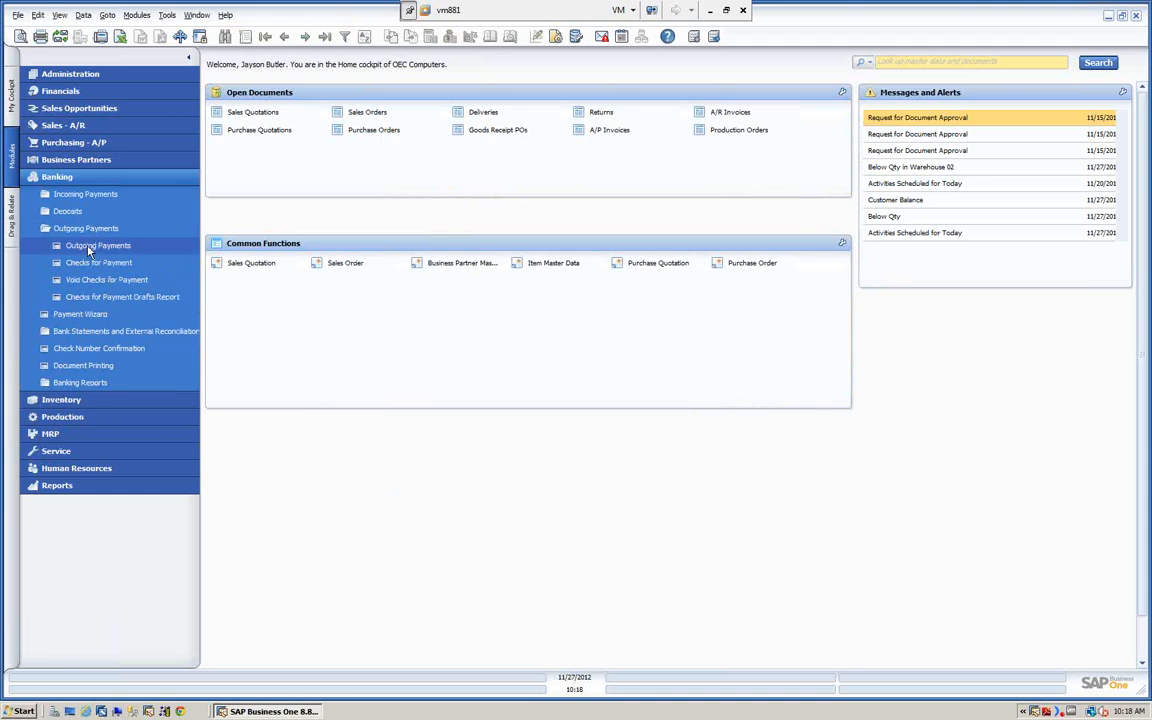
click(92, 246)
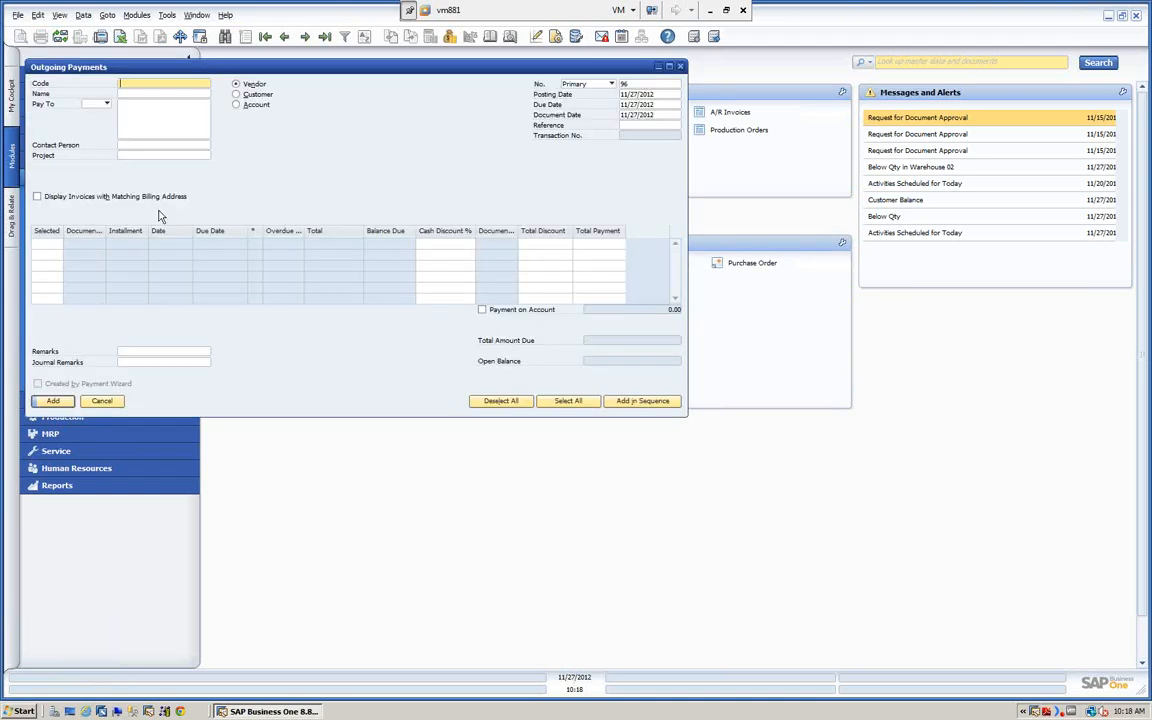
drag(303, 72, 521, 121)
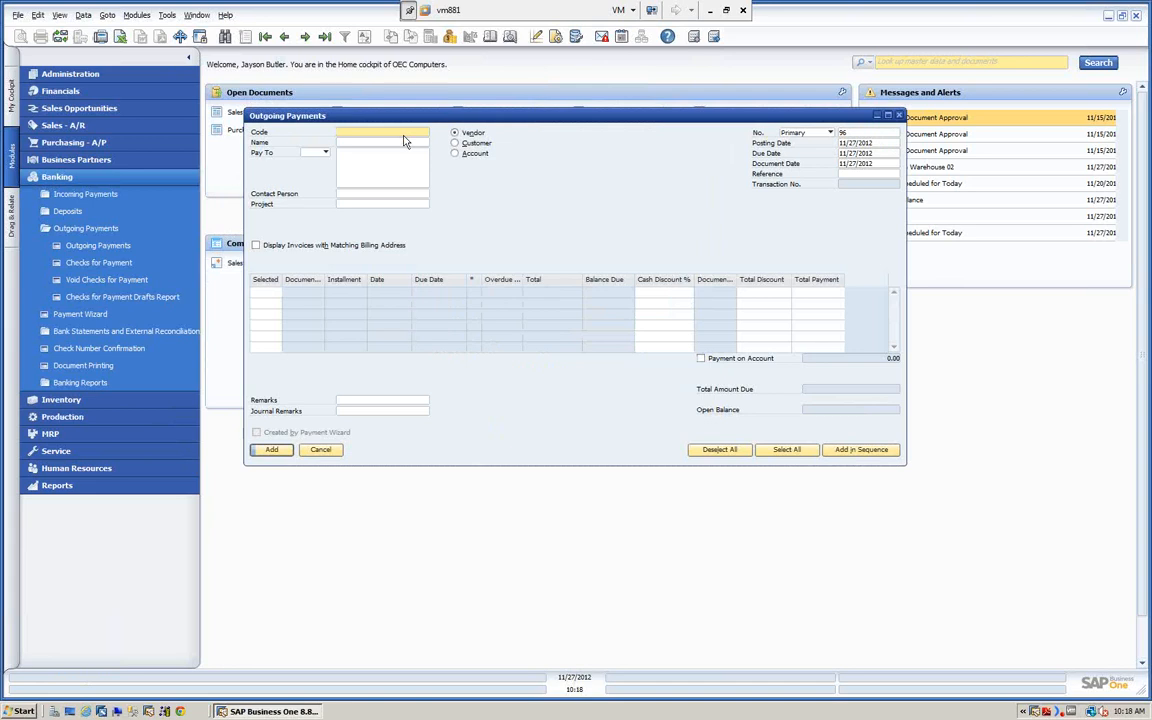
click(403, 134)
key(Tab)
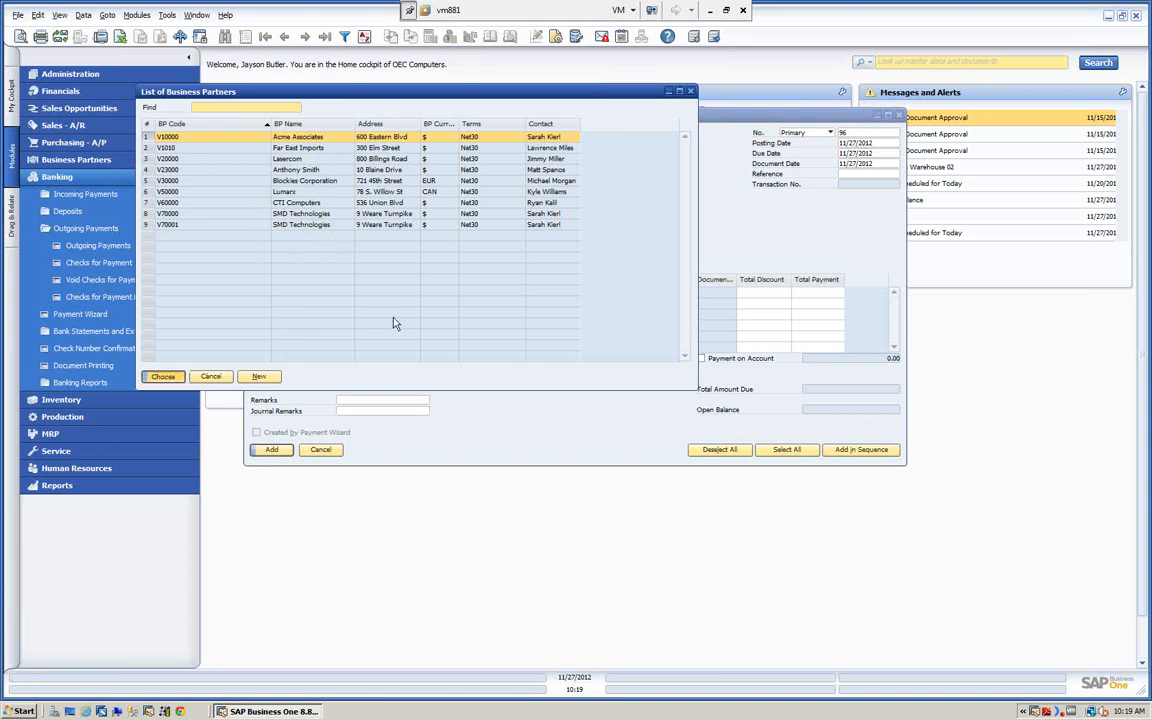
click(163, 377)
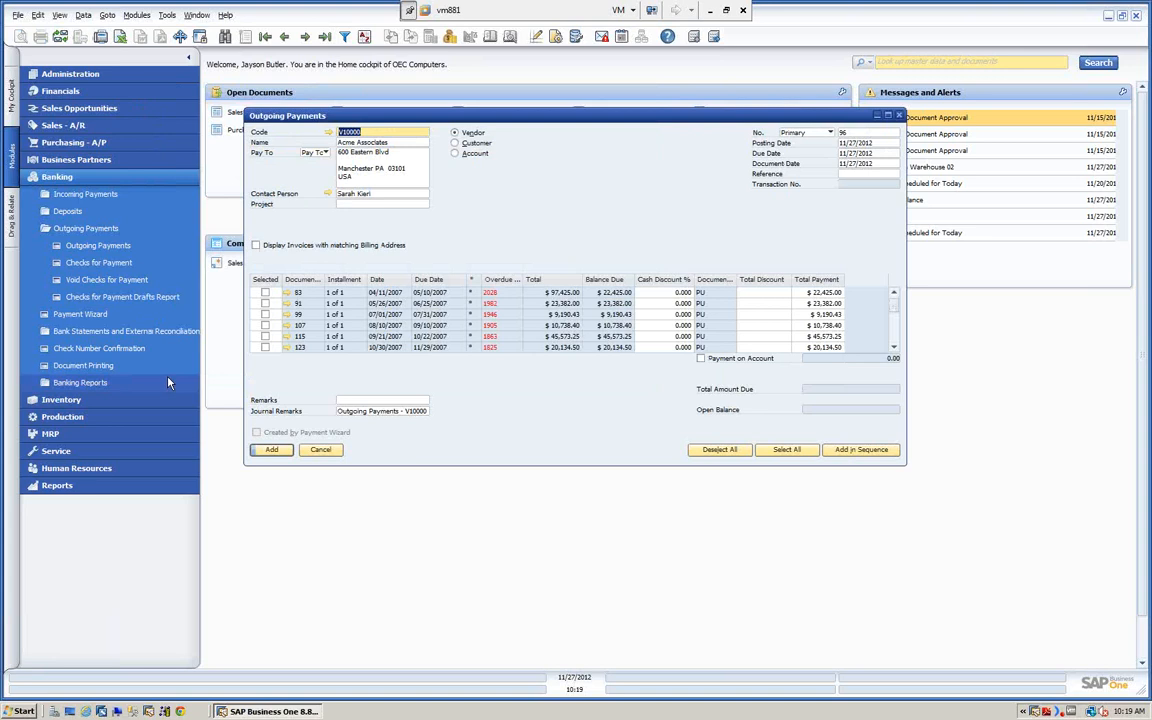
click(265, 293)
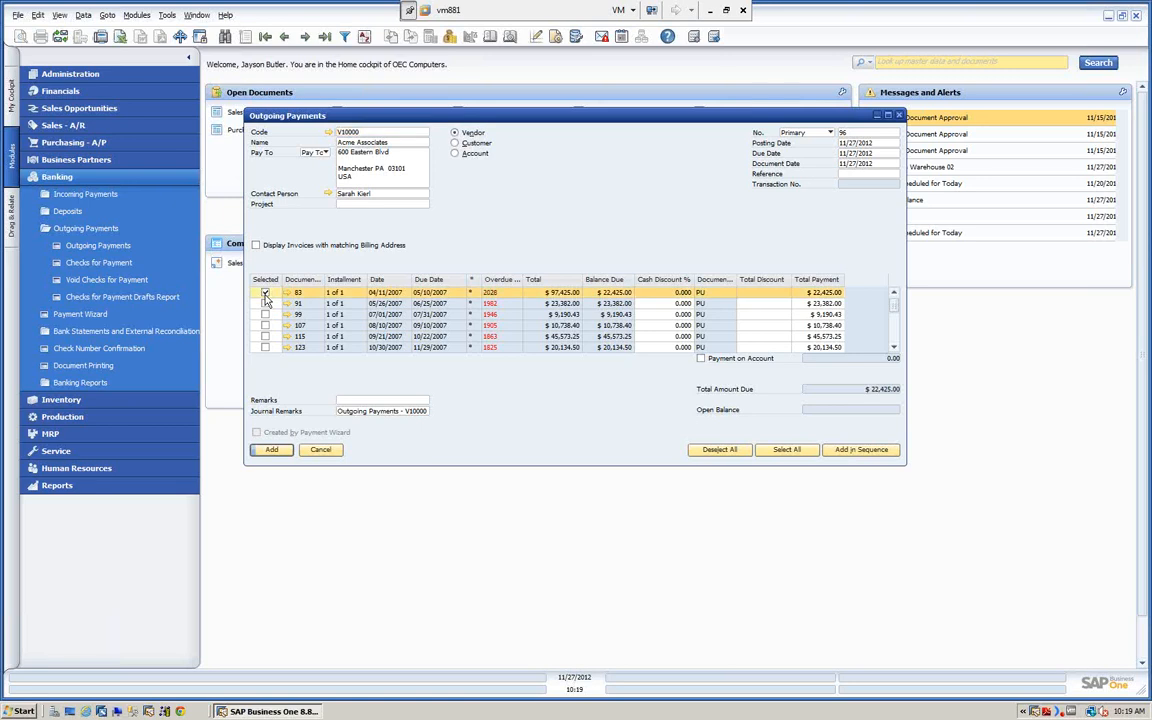
Open the payment means in an enlarged window and review the check, bank transfer, credit card and cash options for primary form items.
click(451, 38)
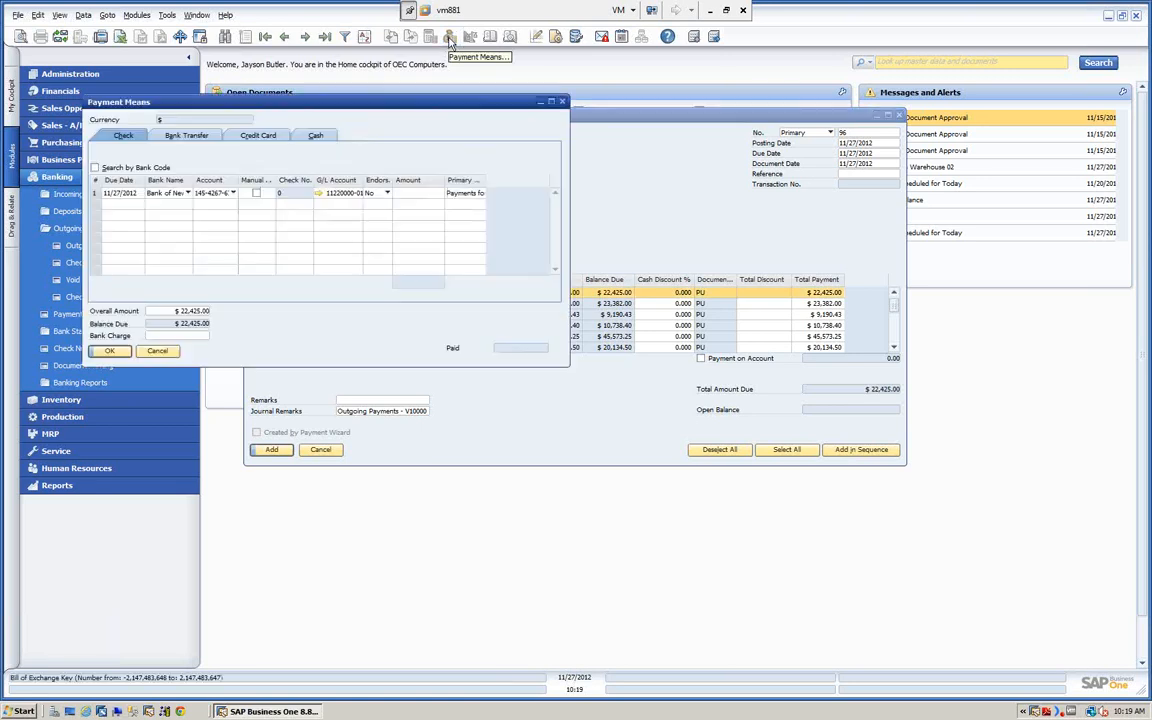
drag(354, 97, 571, 139)
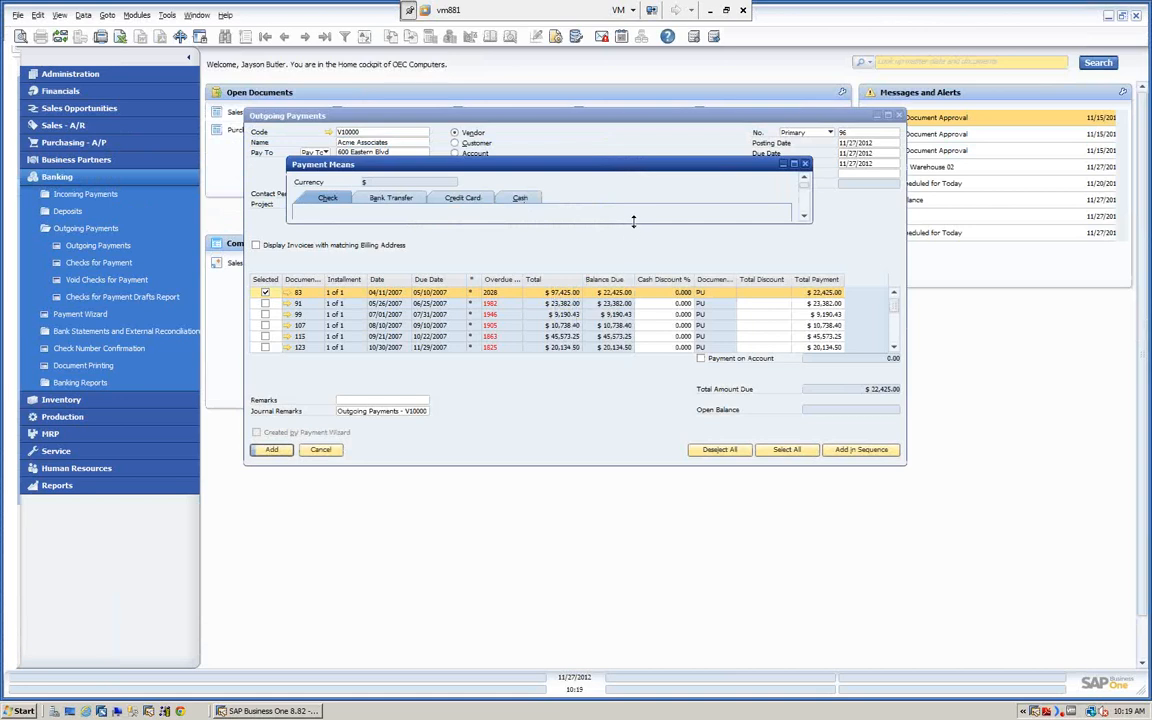
drag(633, 220, 633, 463)
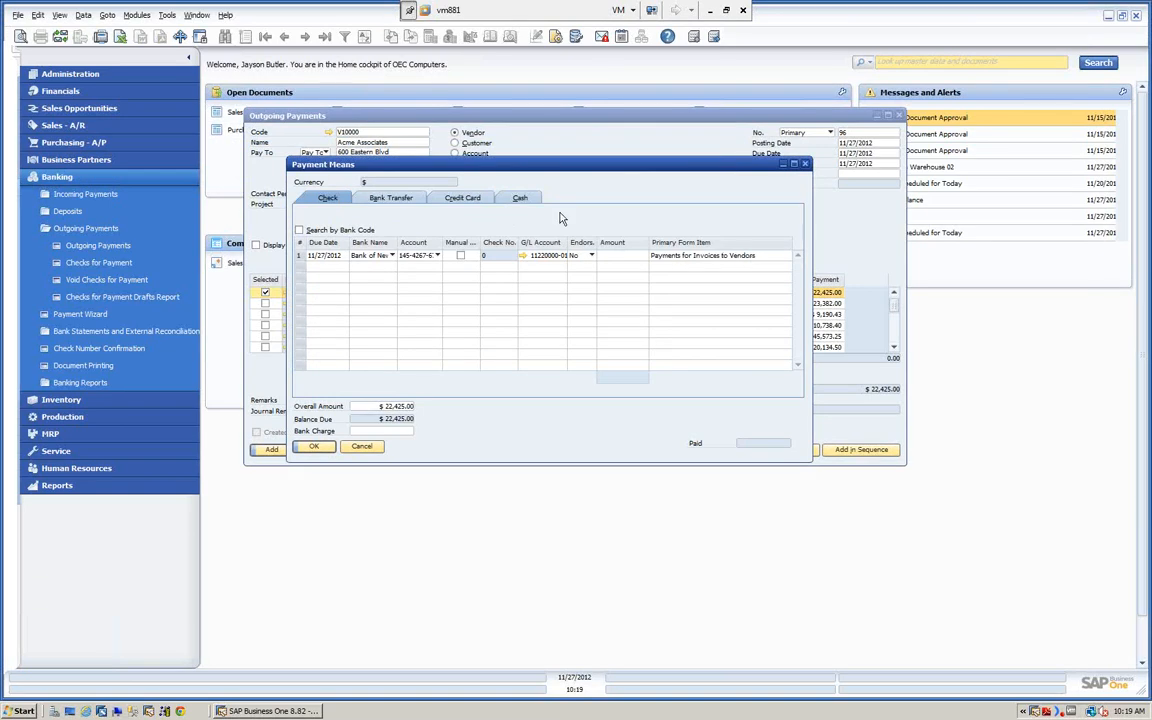
click(405, 200)
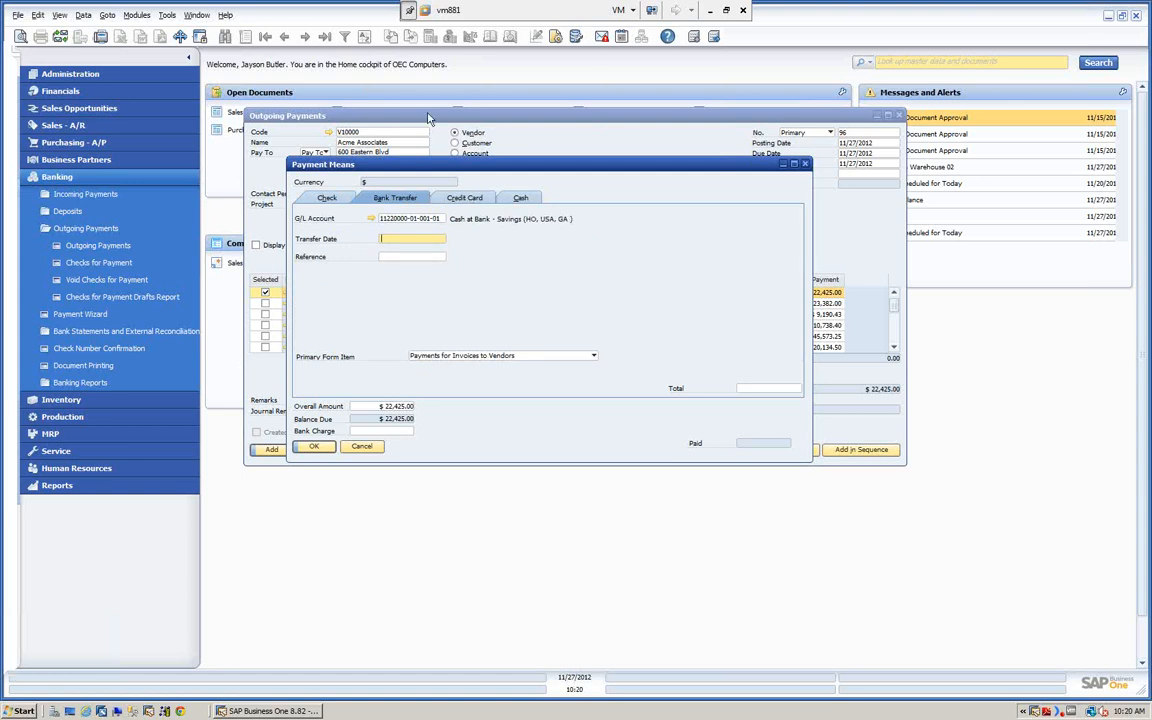
click(471, 199)
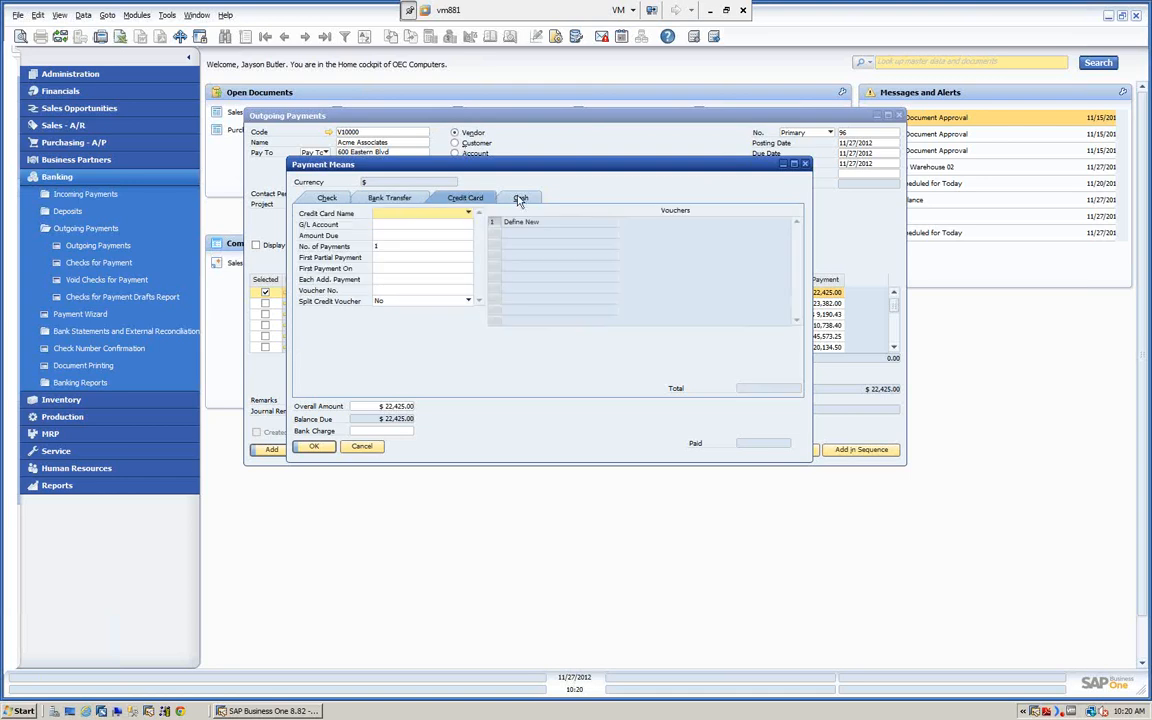
click(520, 199)
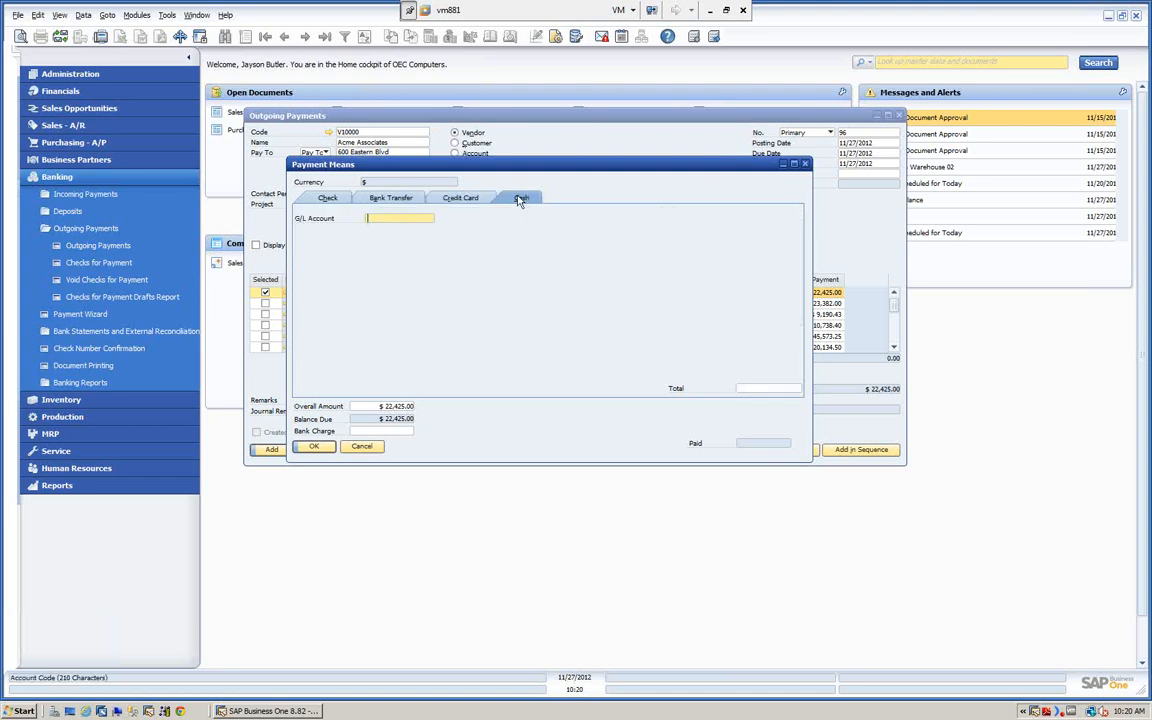
Pay the full balance due of 22,425.00 by bank transfer dated 11/27/2012 and add the outgoing payment.
click(392, 199)
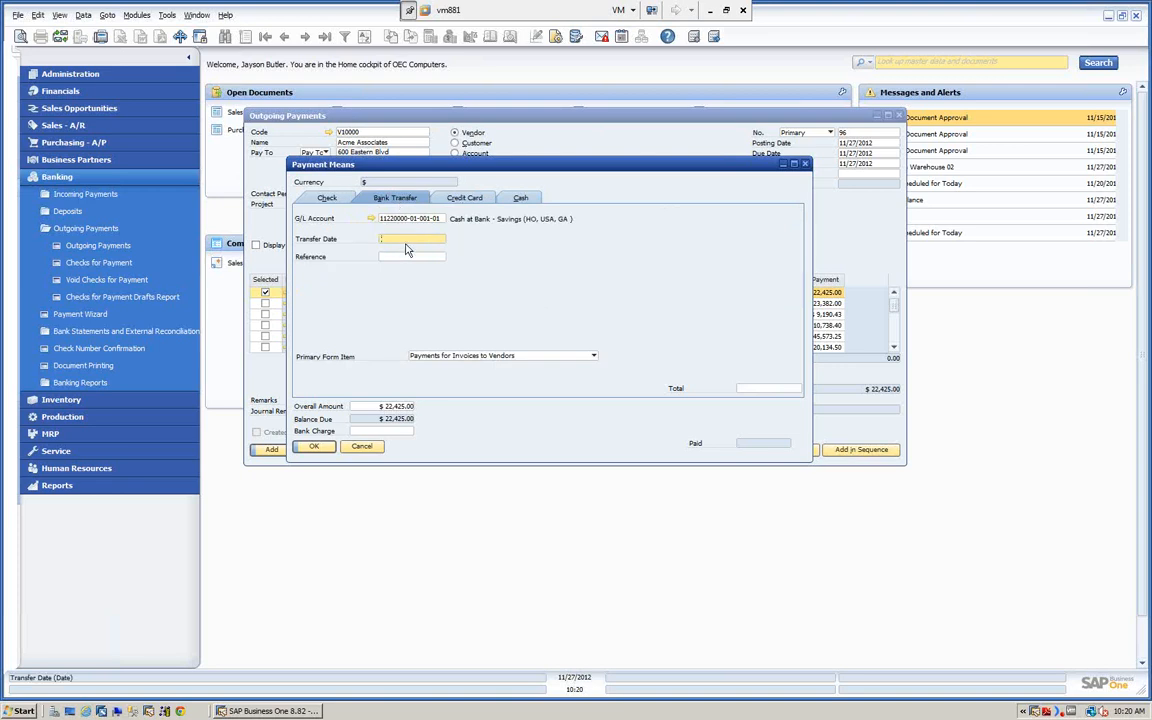
text(t)
key(Tab)
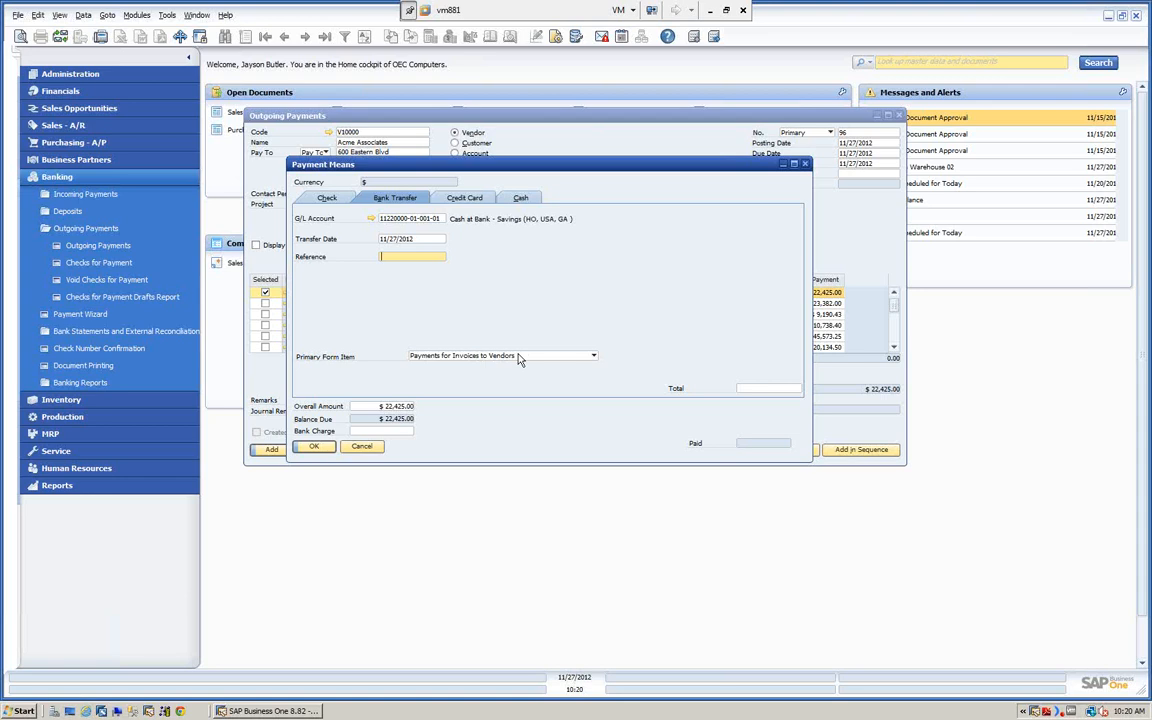
right_click(755, 393)
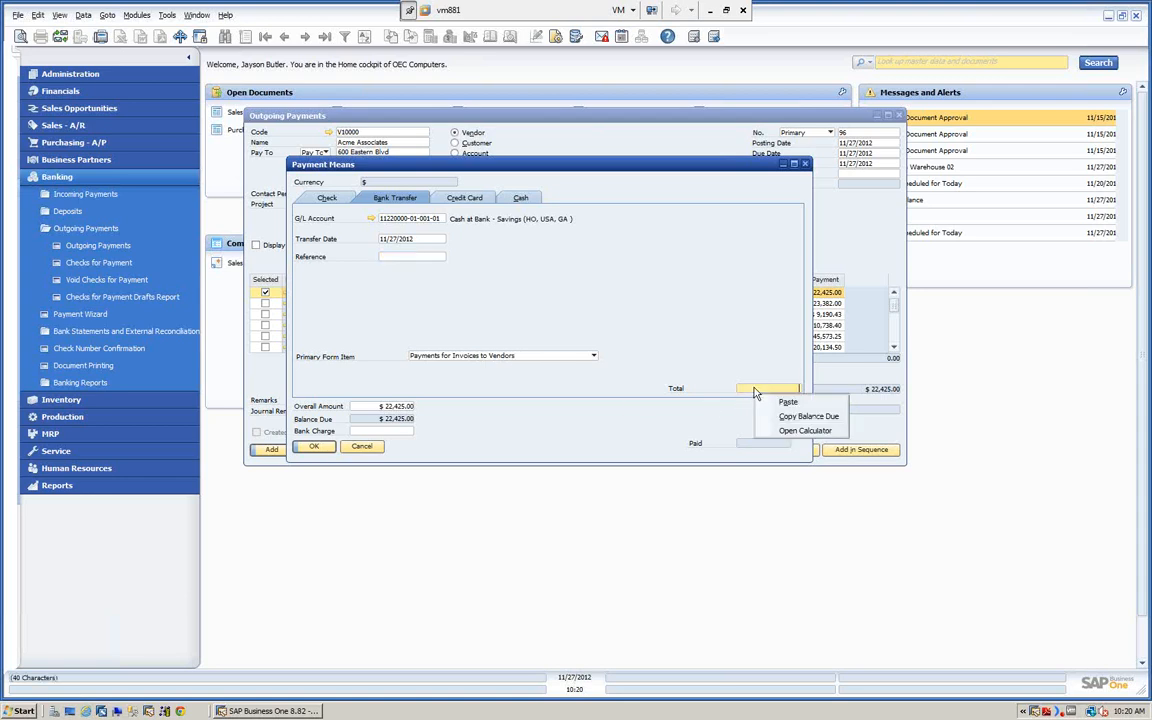
click(796, 421)
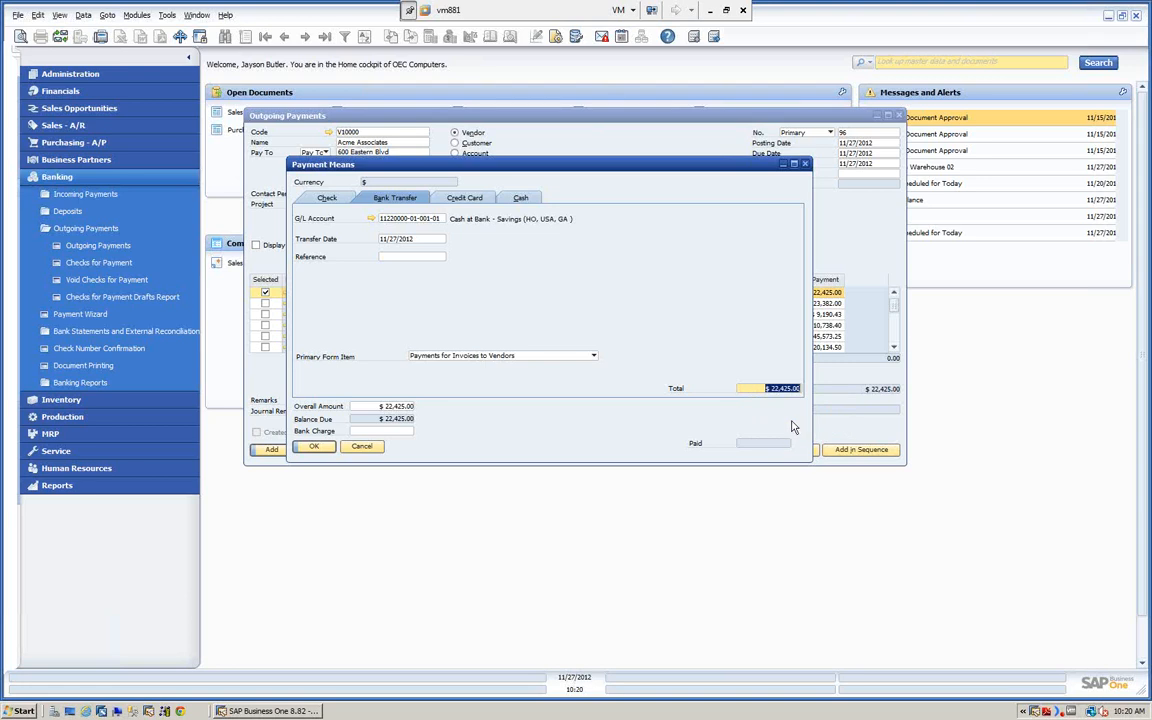
click(314, 447)
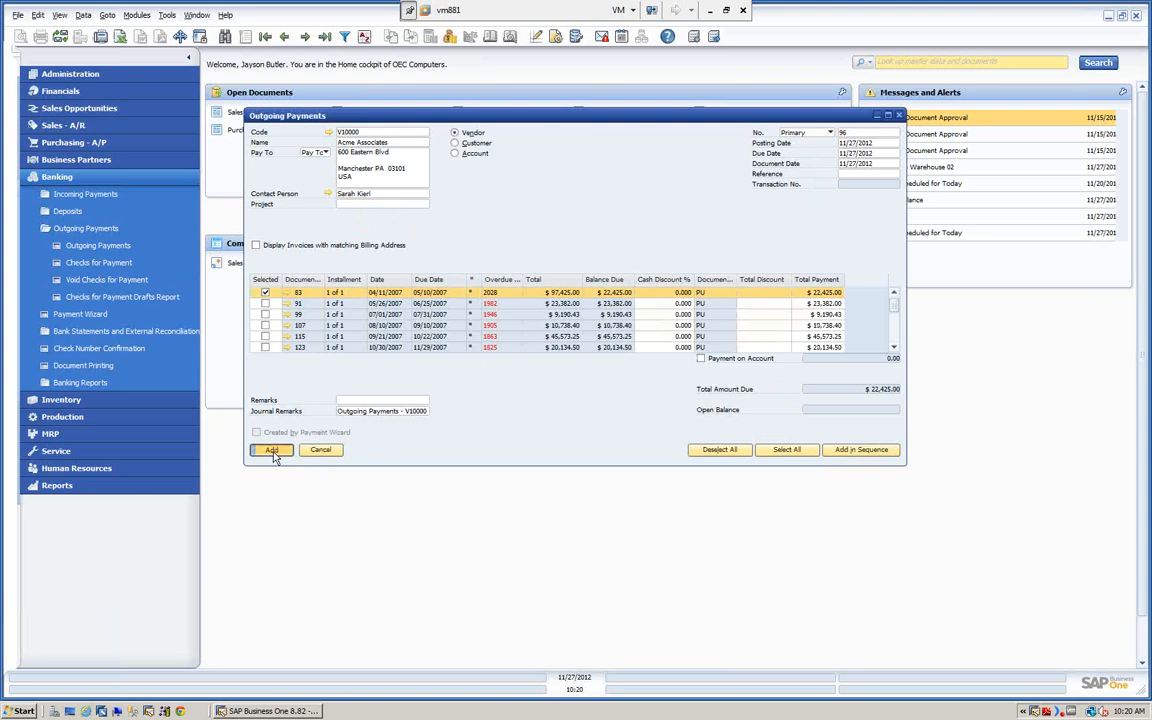
click(272, 451)
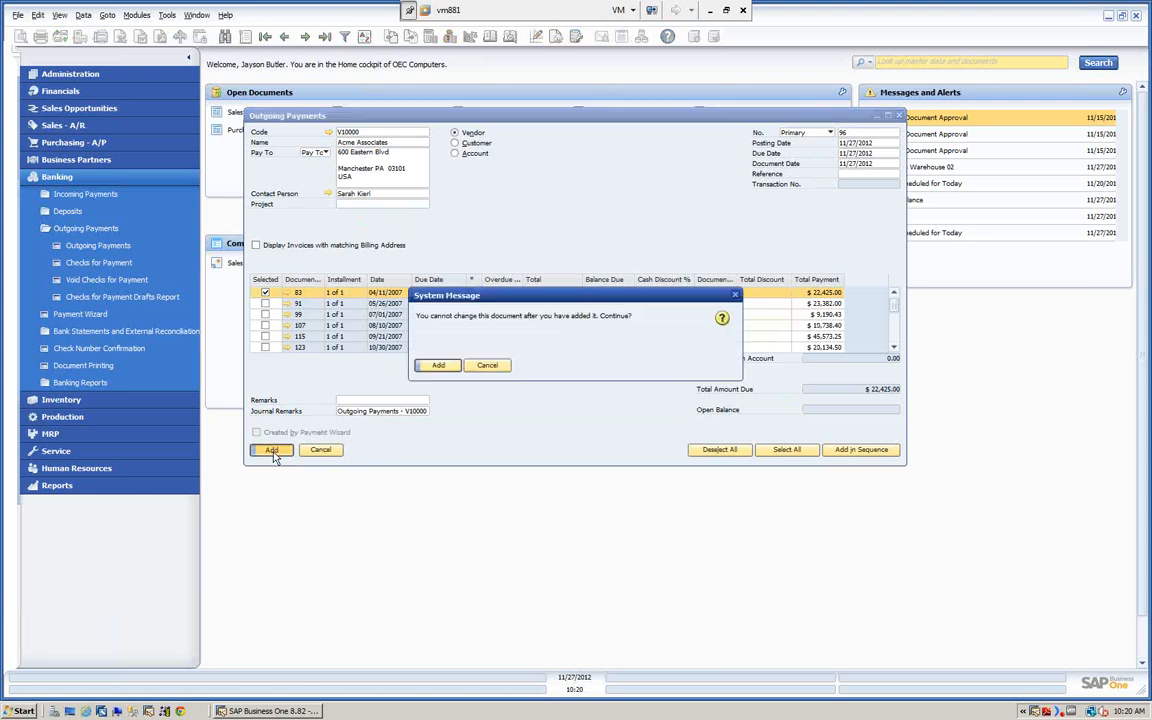
click(440, 366)
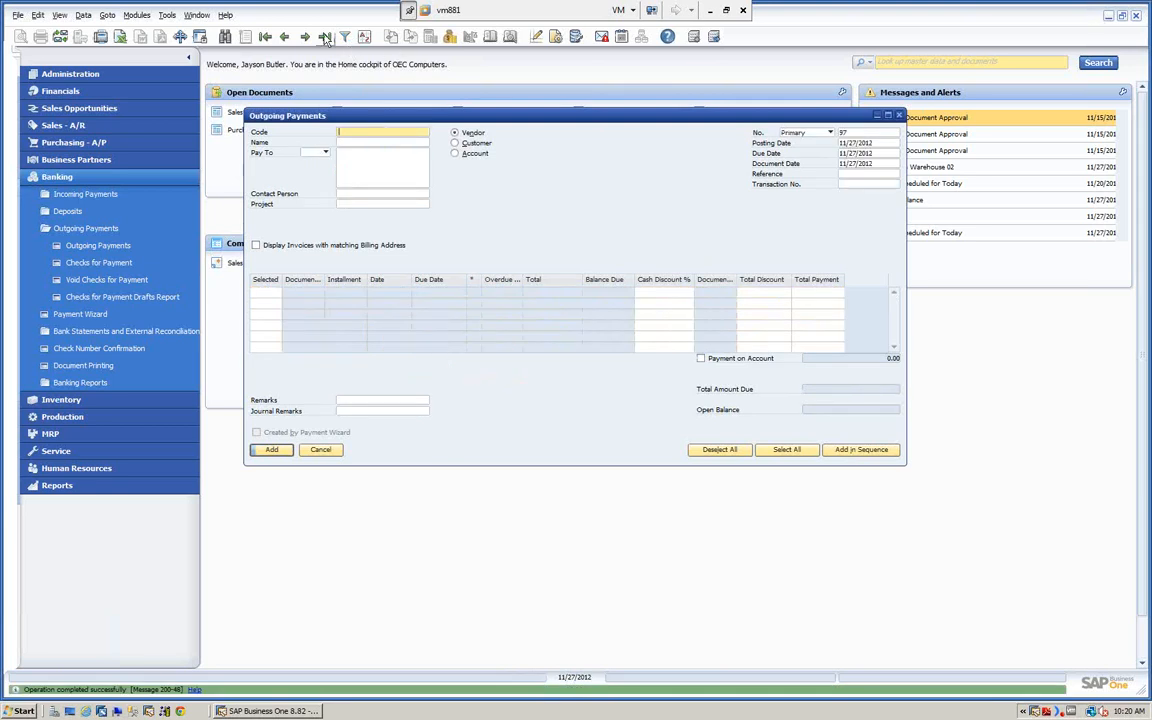
Reopen the posted outgoing payment and review the primary form item in its payment means.
click(325, 38)
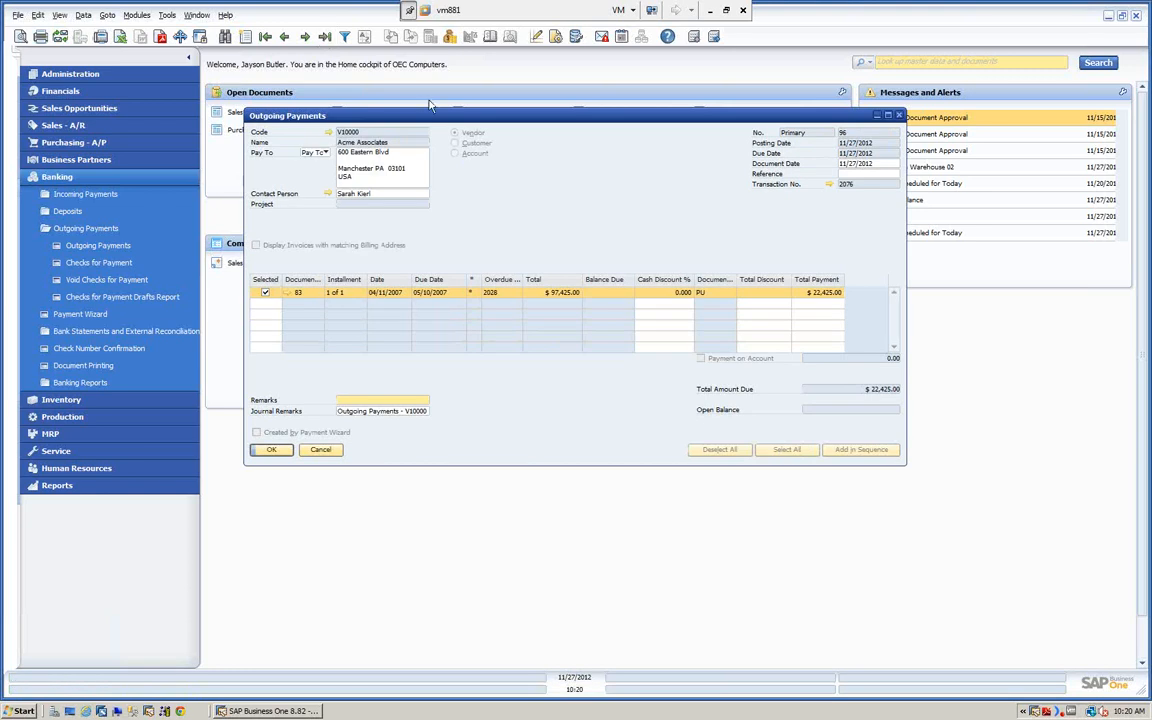
click(450, 38)
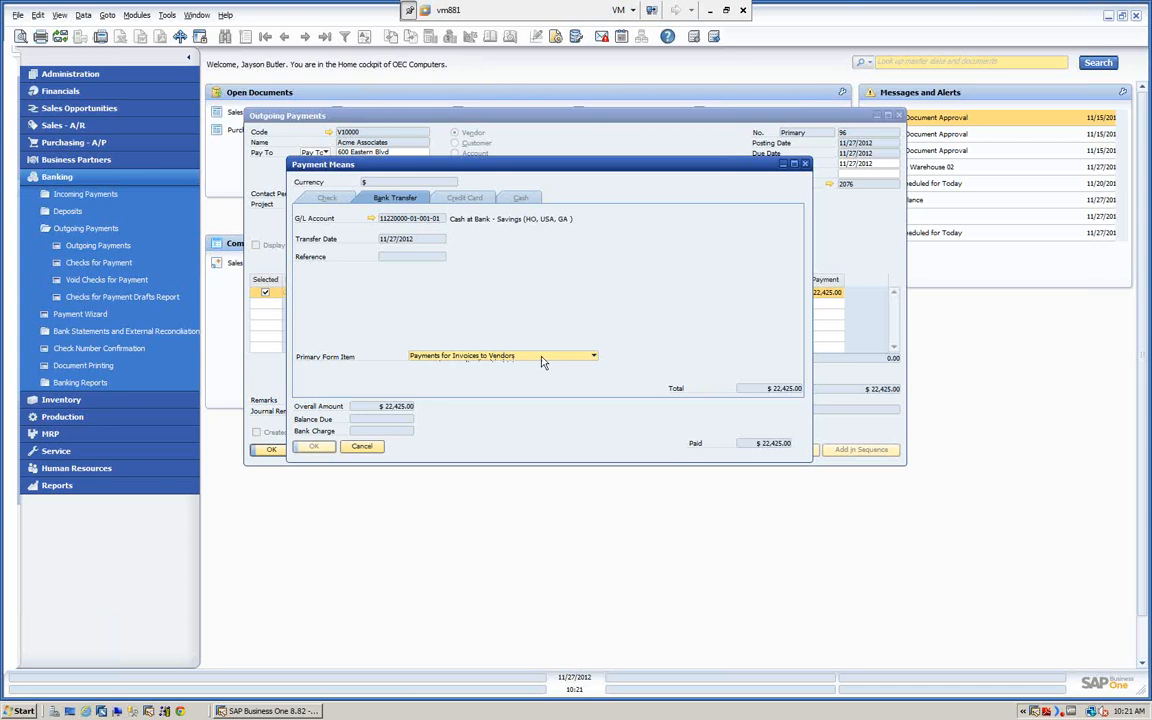
click(809, 168)
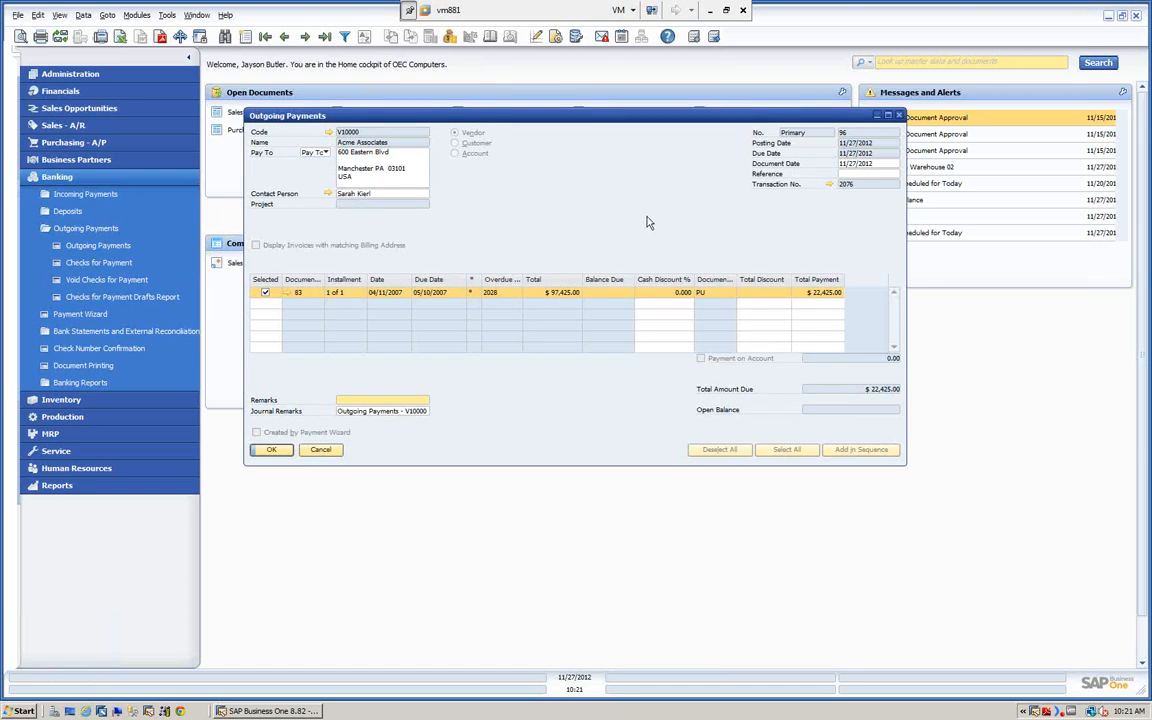
Examine the primary form item in the outgoing payment's journal entry, and close both documents.
click(829, 183)
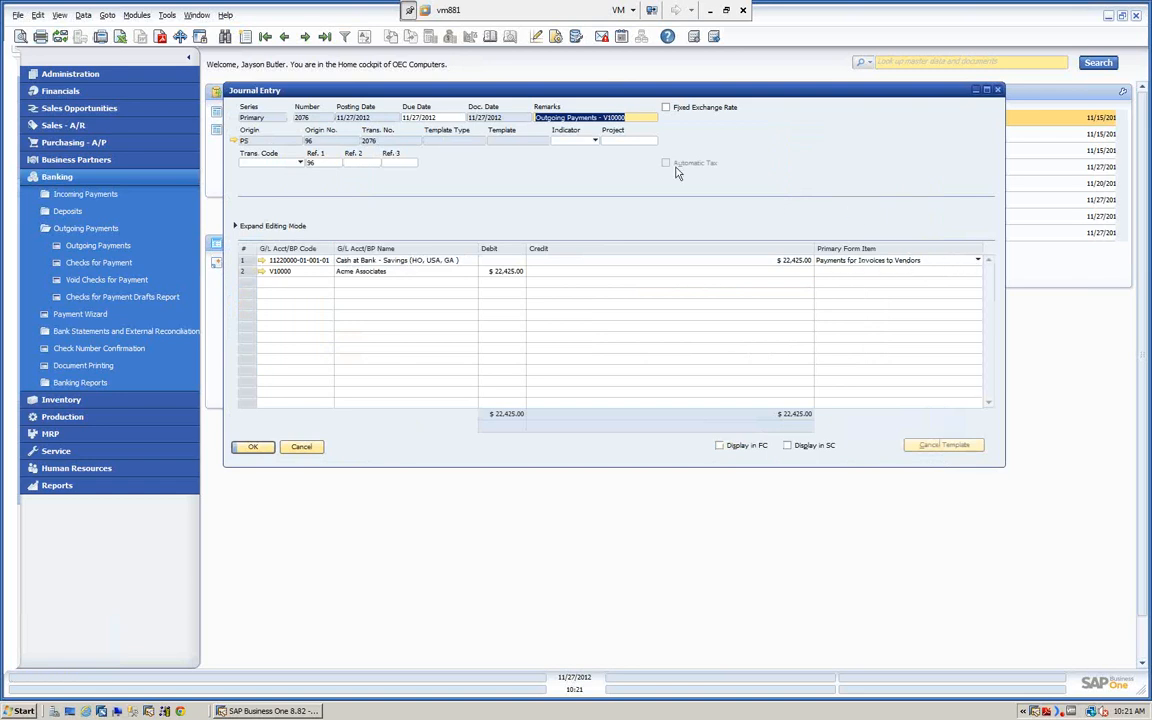
click(253, 447)
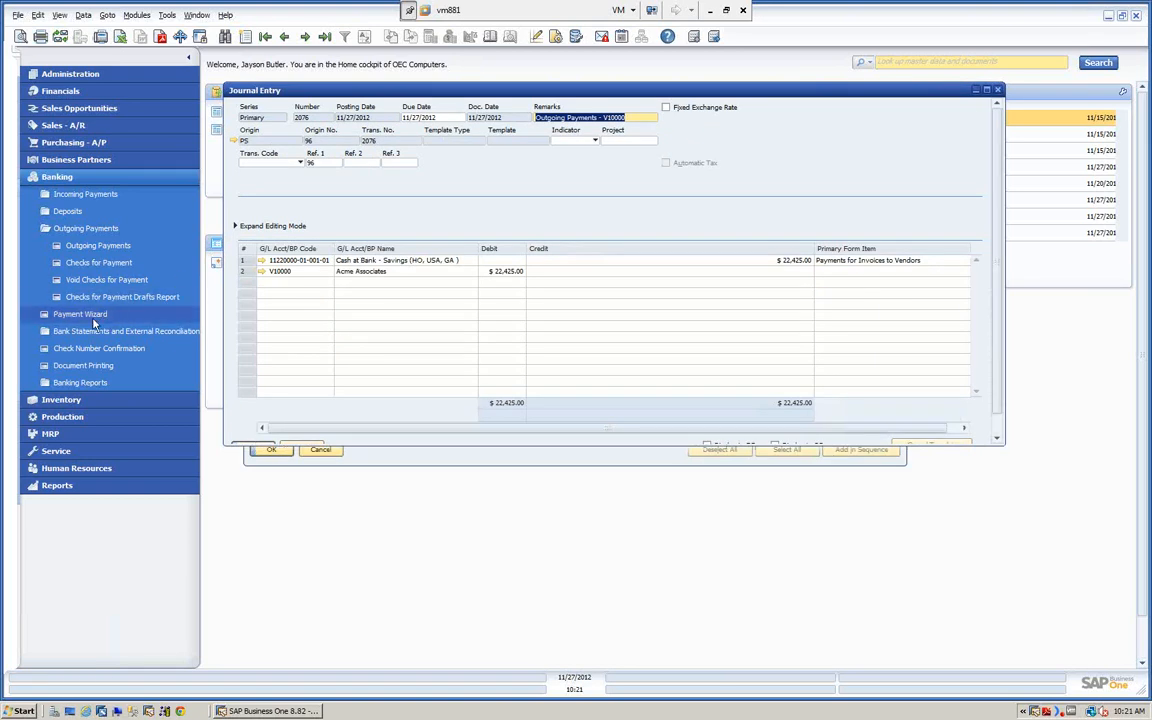
click(998, 90)
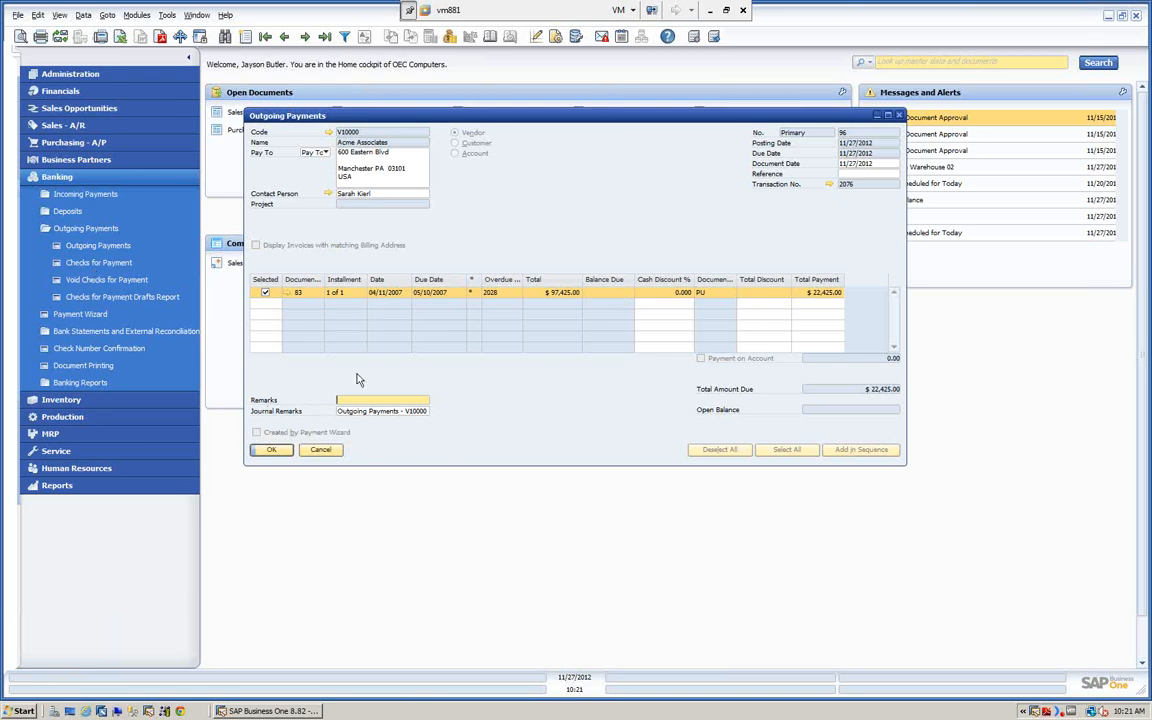
click(321, 451)
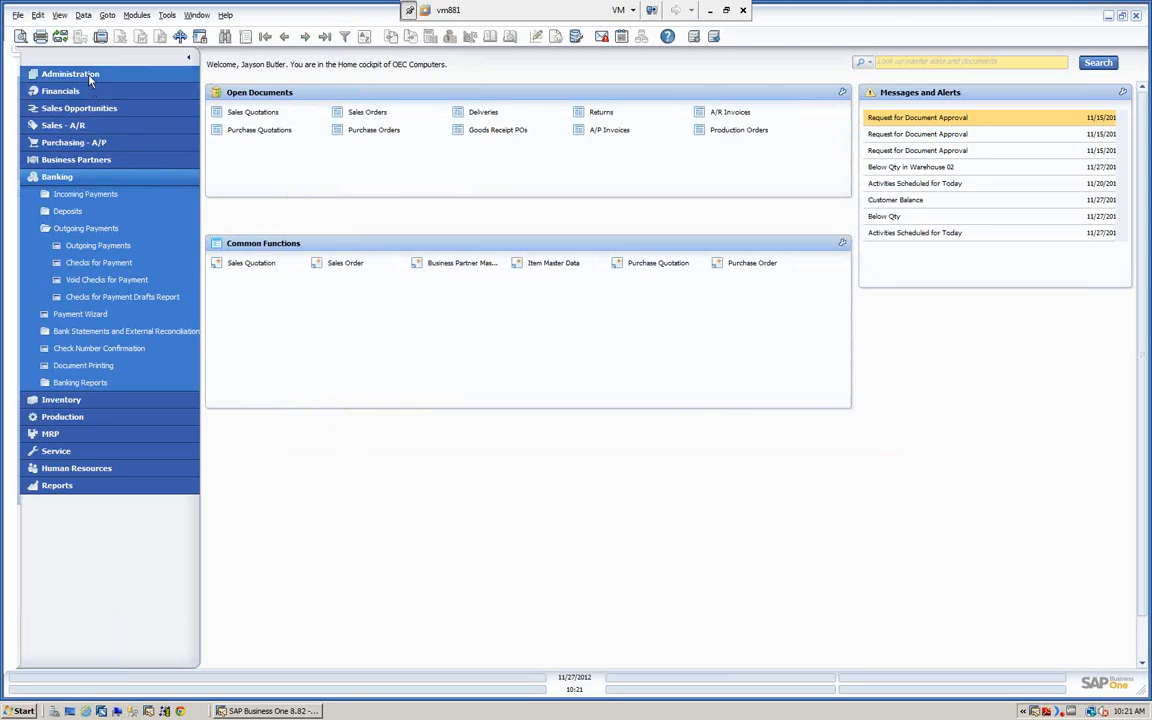
Open the general authorizations and find the Cash Flow subject by searching for "cas".
click(89, 78)
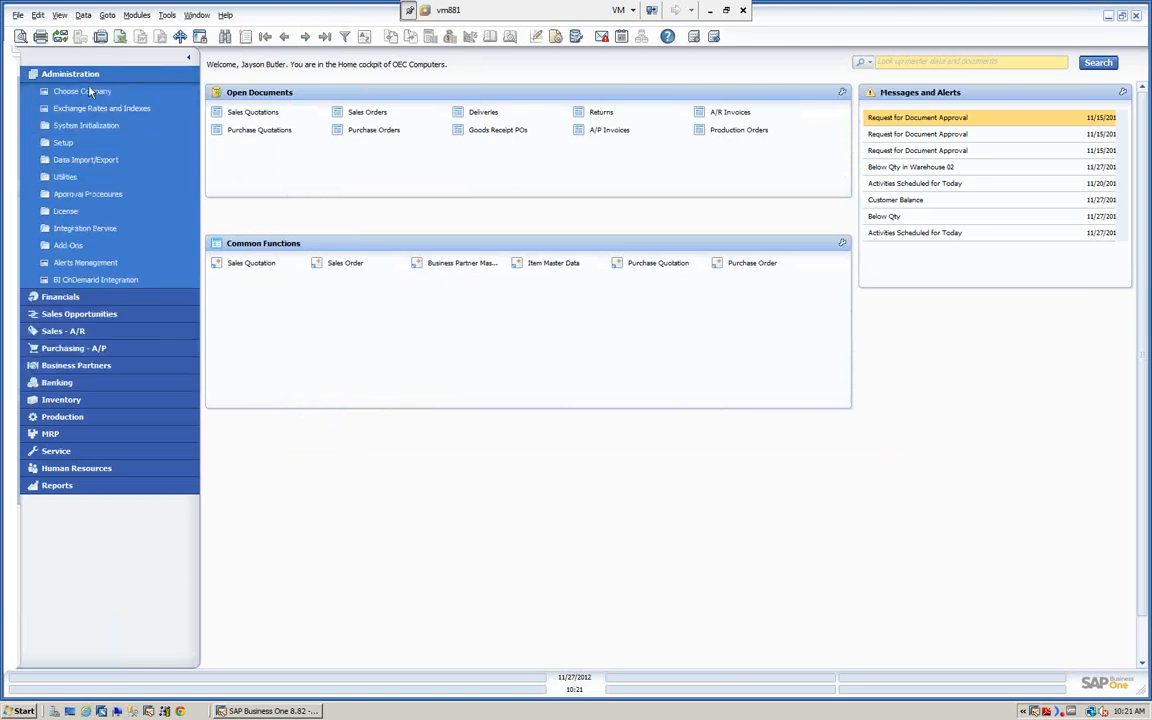
click(80, 127)
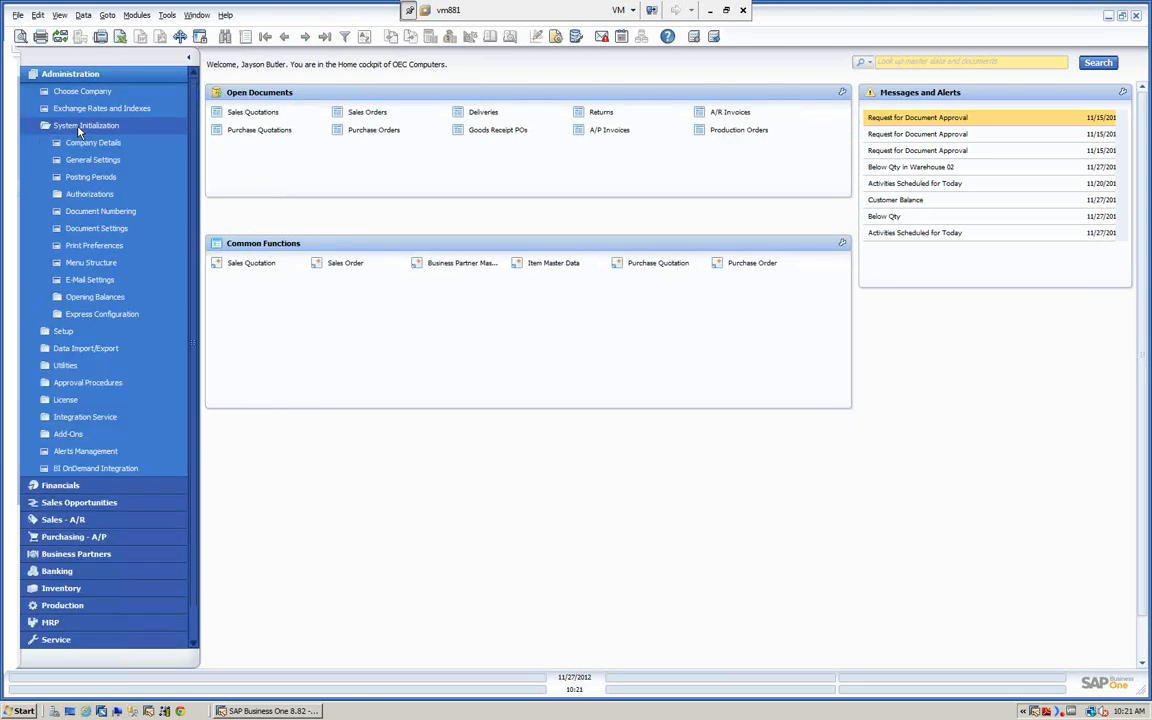
click(58, 196)
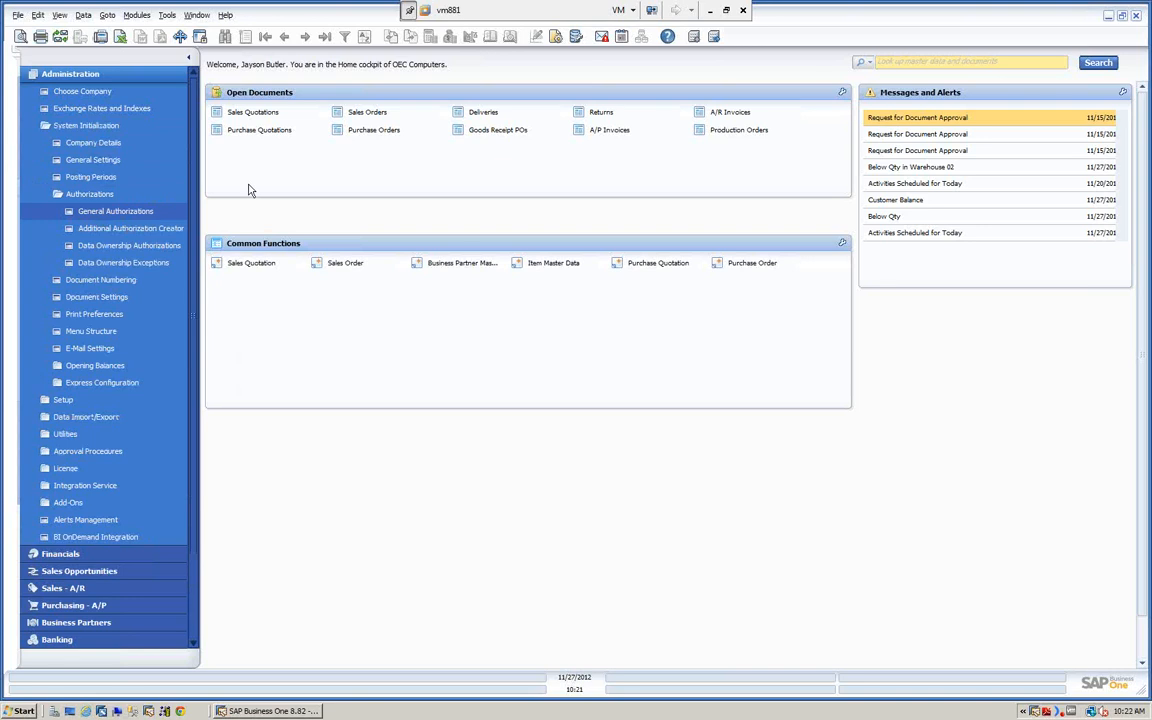
click(130, 212)
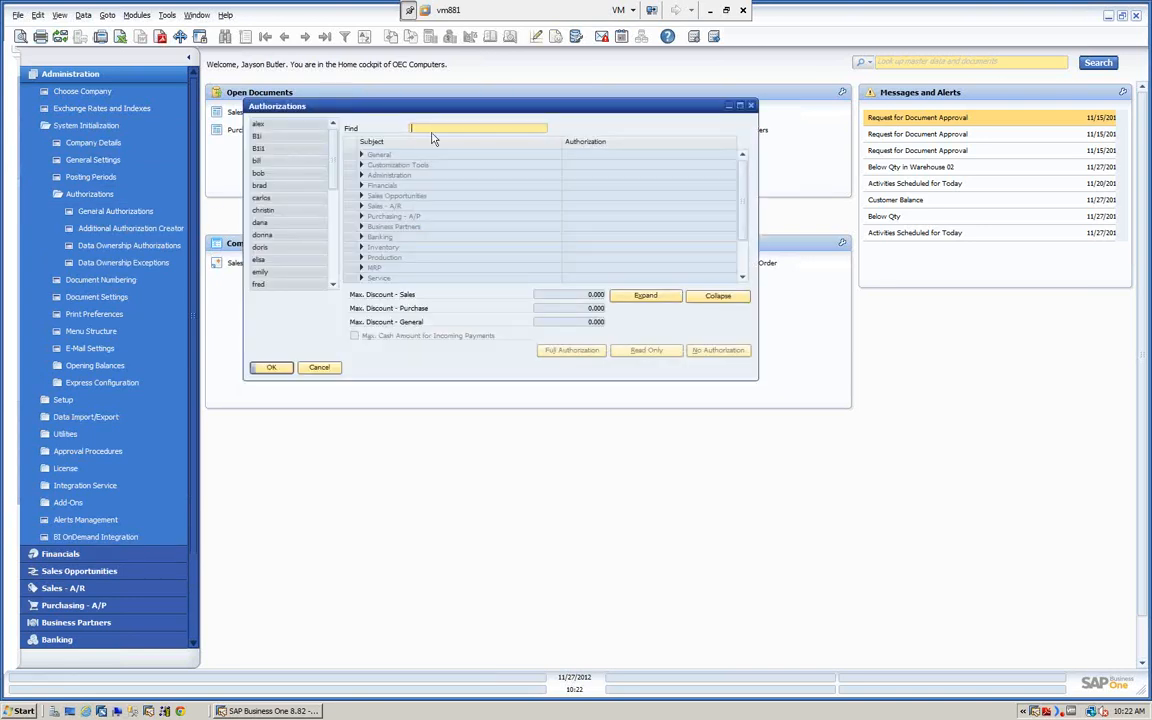
text(cas)
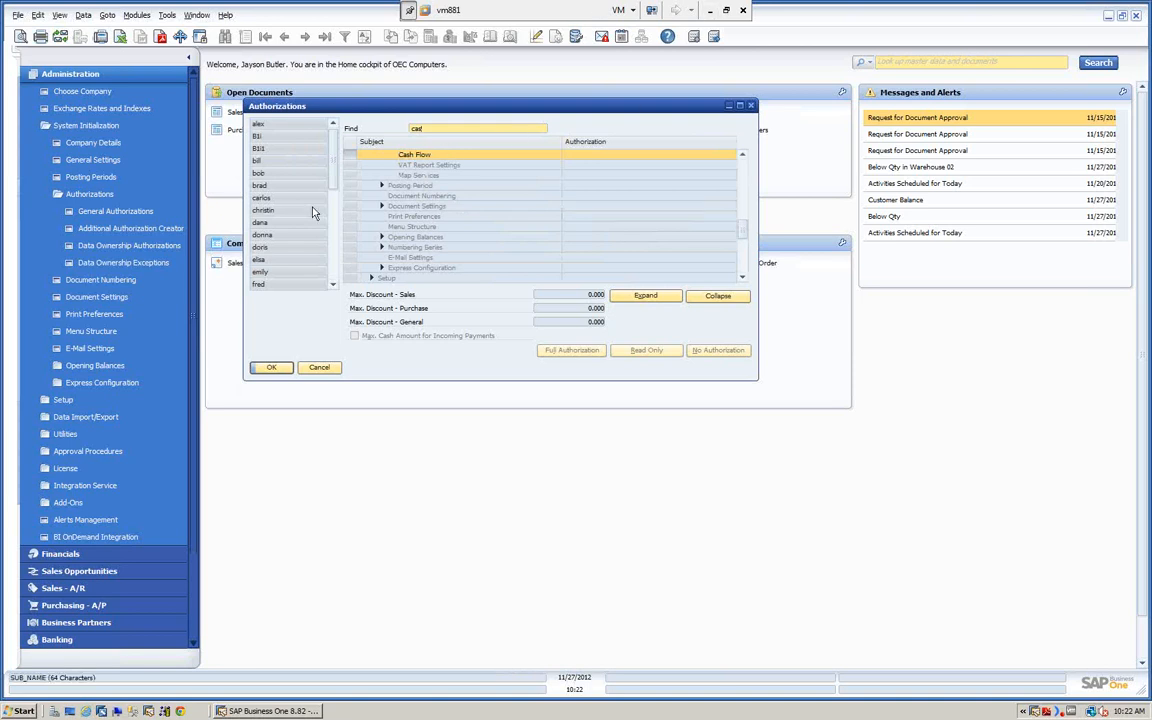
Review the Cash Flow authorization levels available for the seventh listed user, keeping Full Authorization.
click(261, 199)
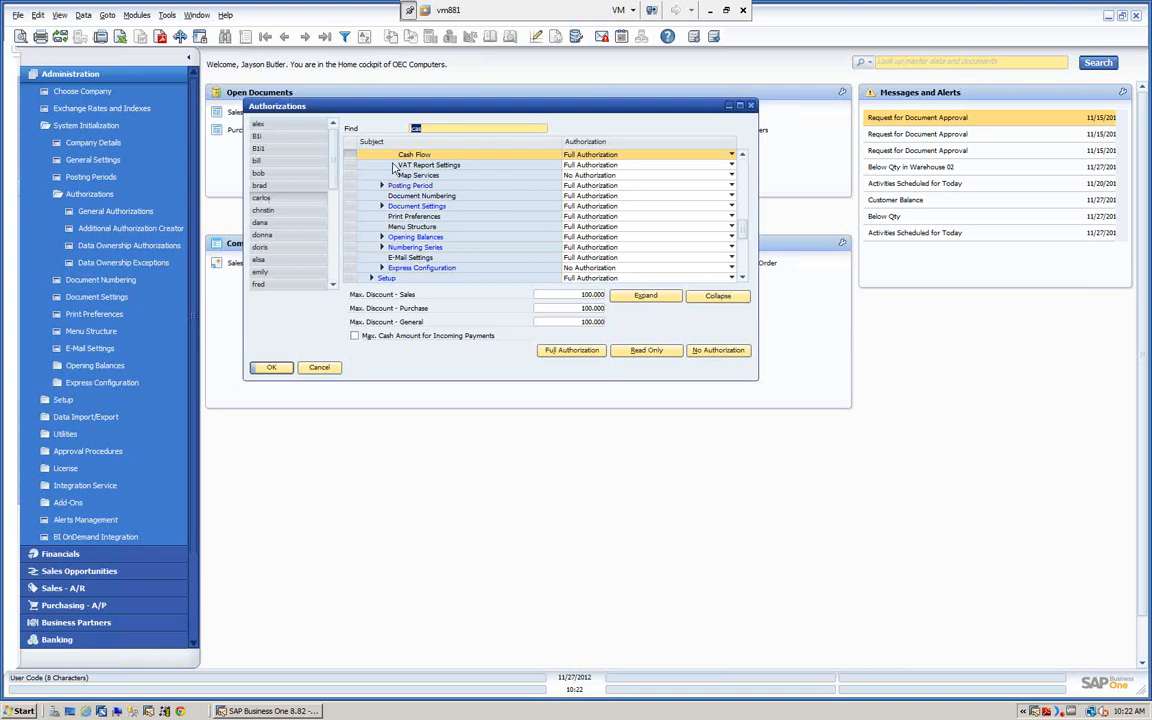
click(733, 156)
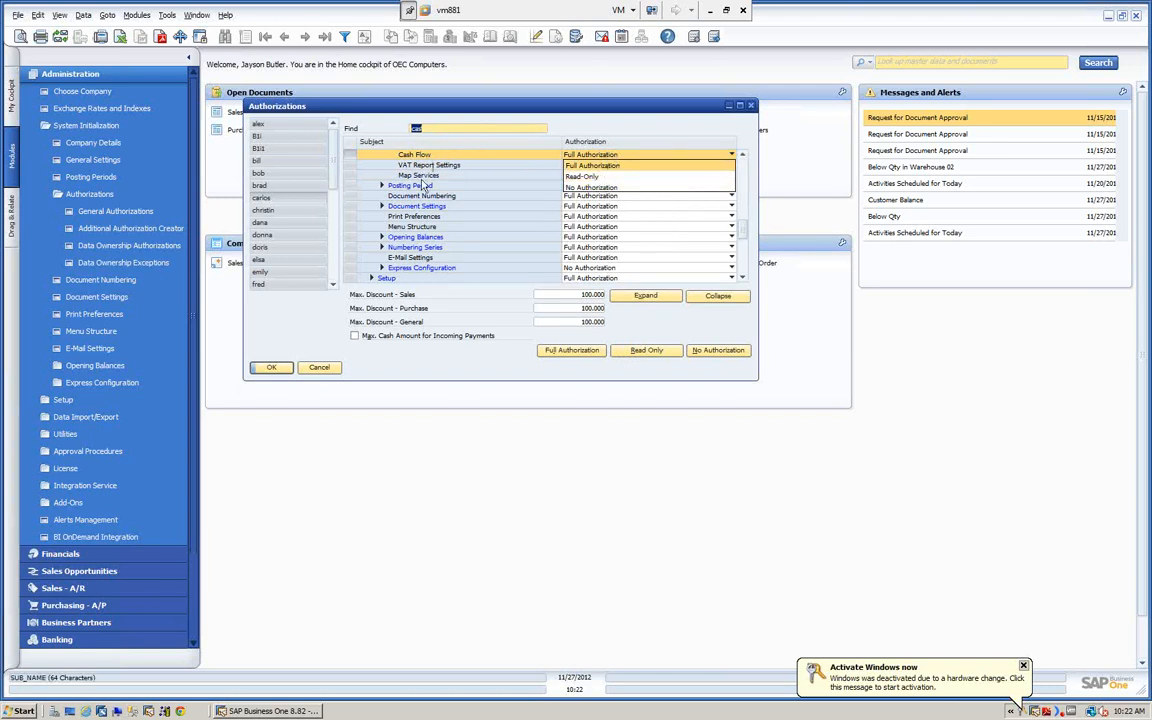
click(272, 369)
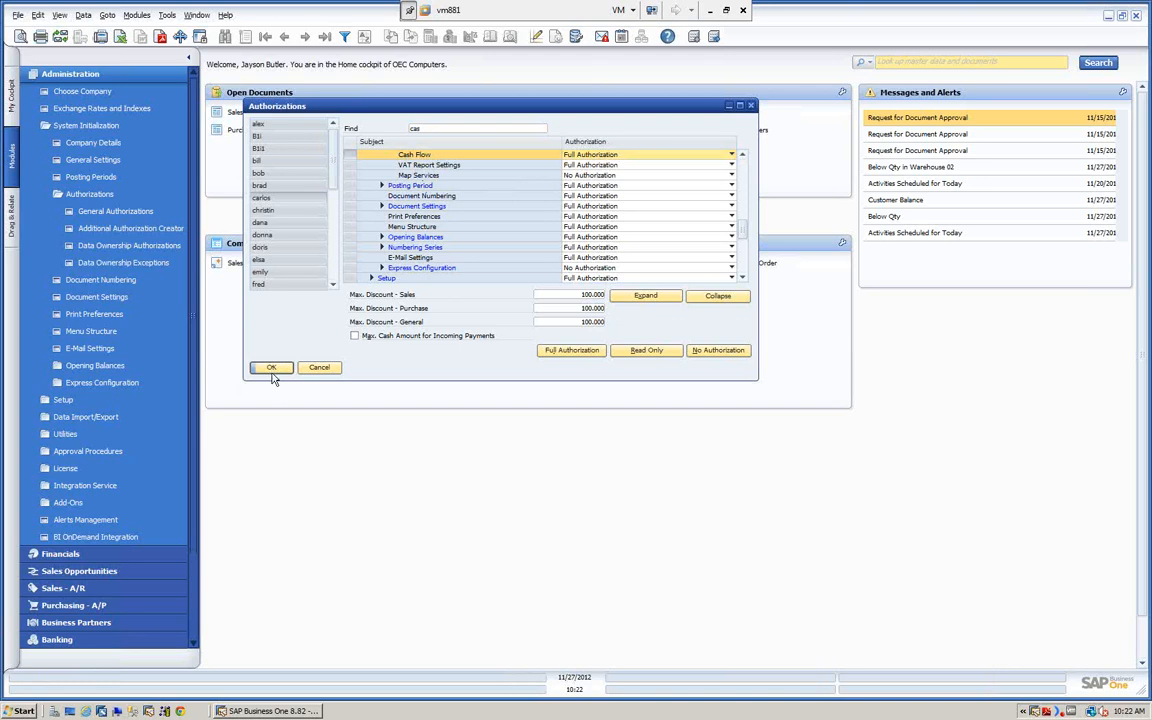
Close the authorizations and collapse the Administration module.
click(273, 369)
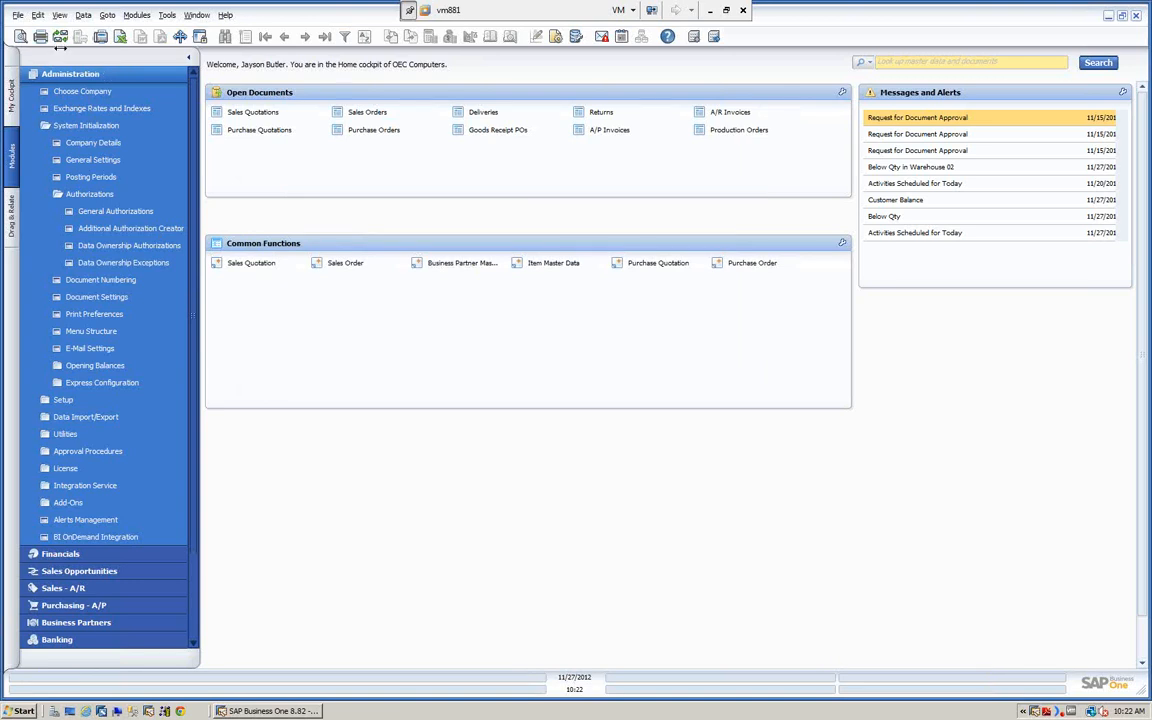
right_click(91, 74)
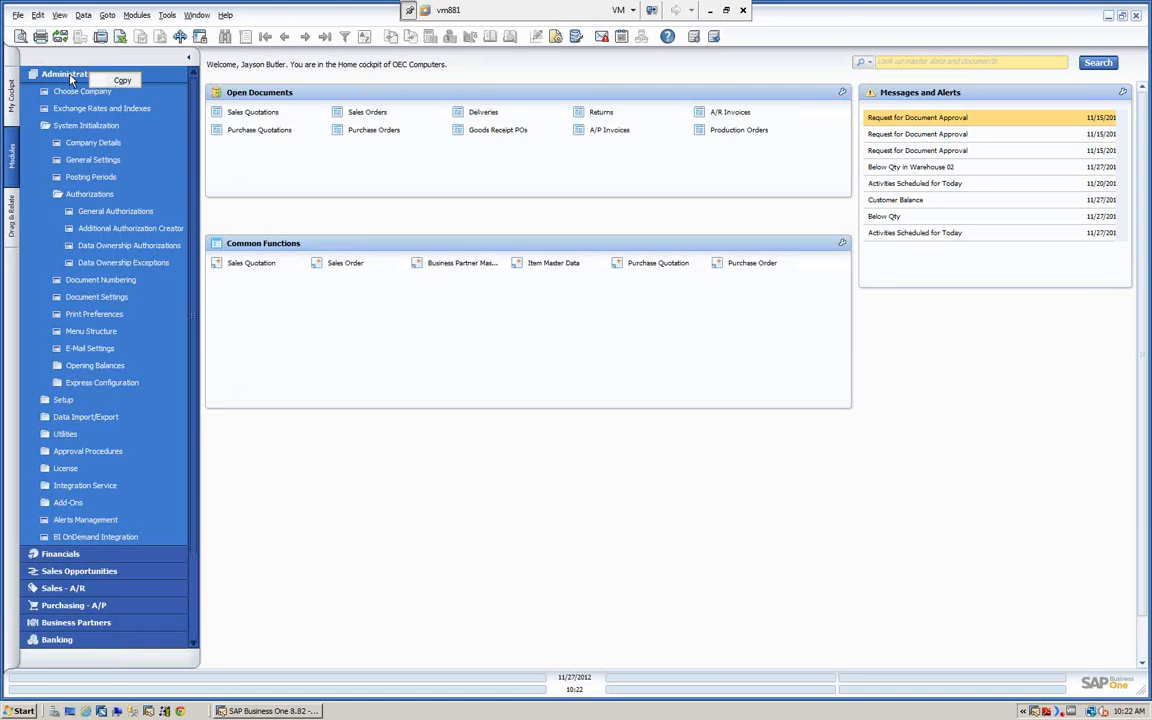
click(70, 75)
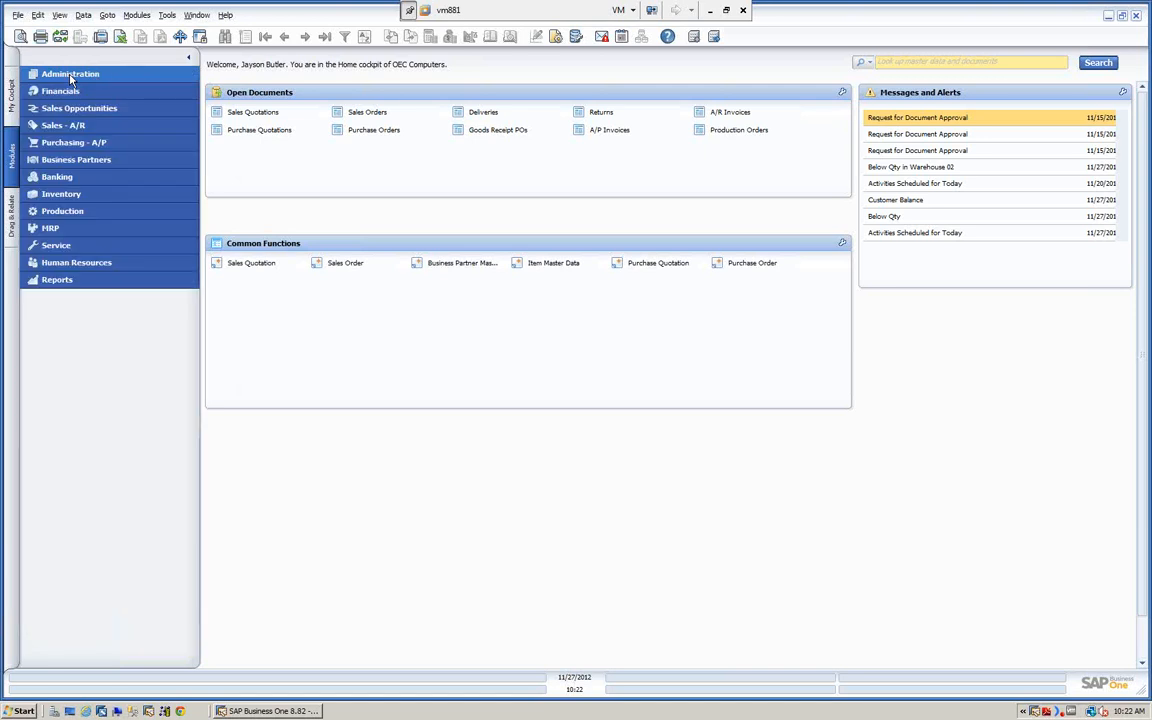
click(70, 75)
click(70, 76)
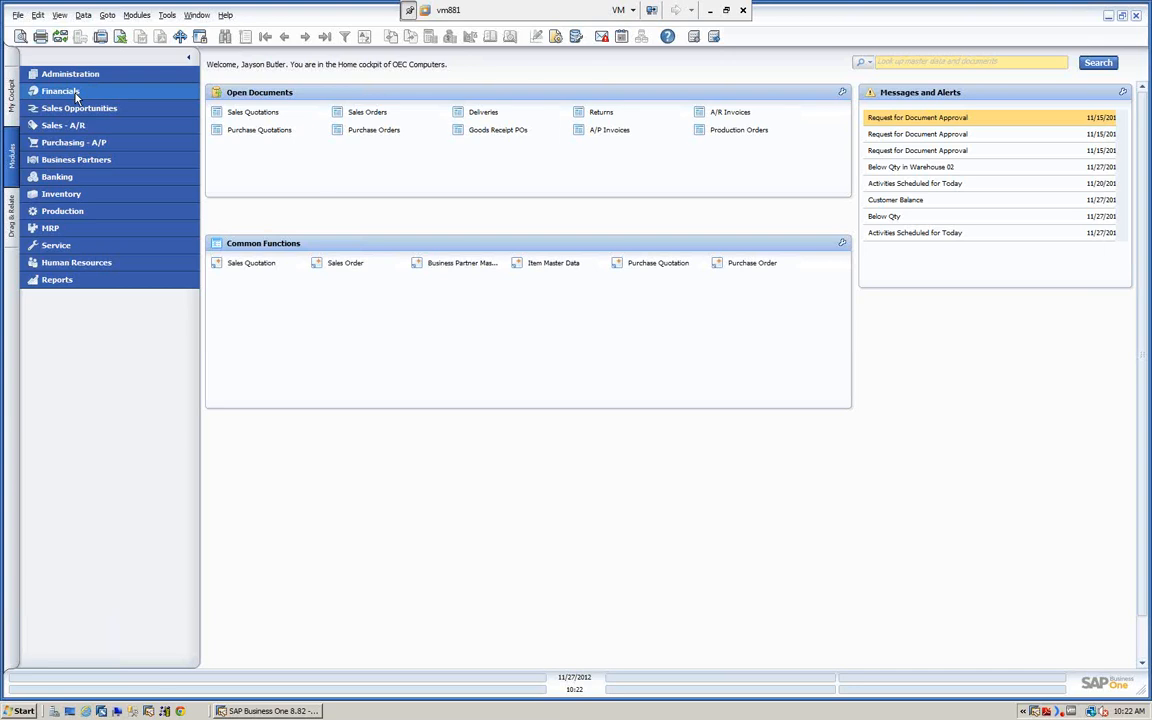
Review the selection criteria of the Cash Flow report in the financial reports and close them without running the report.
click(76, 93)
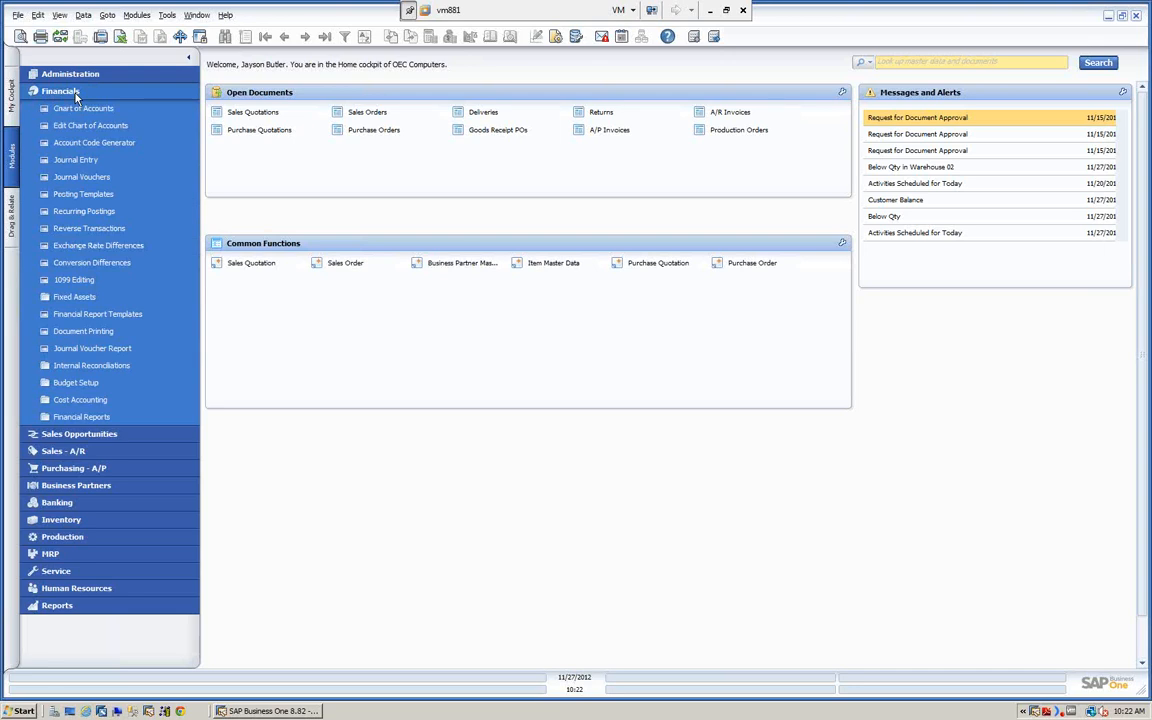
click(82, 417)
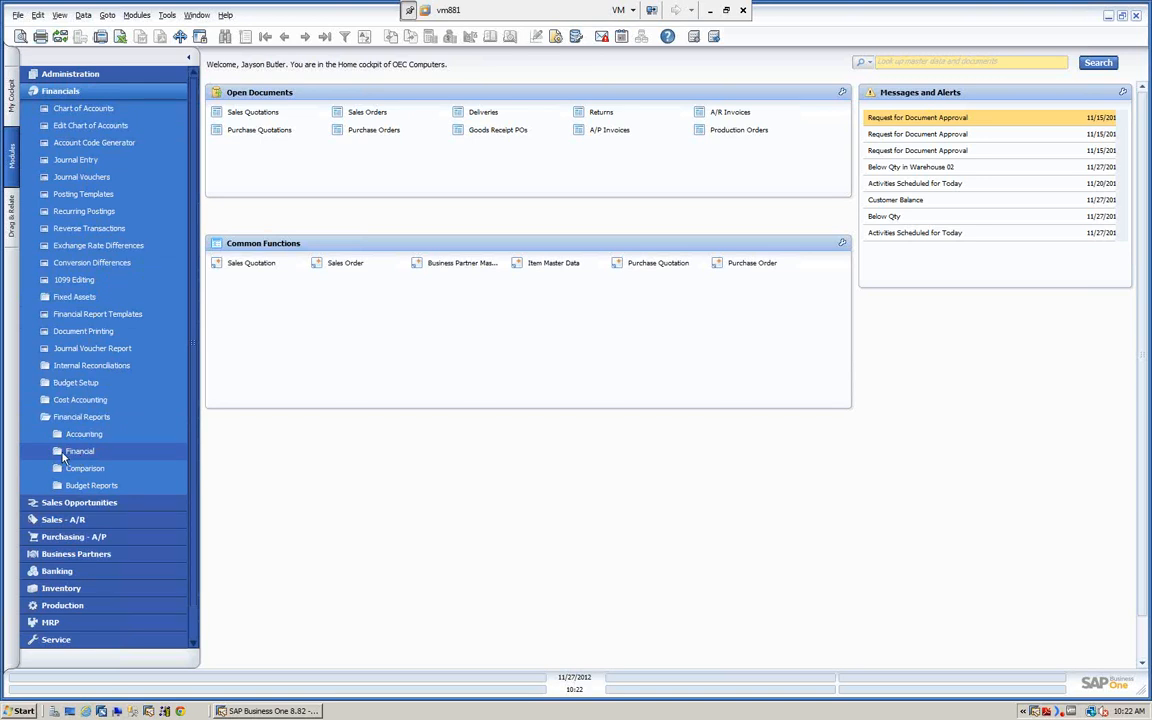
click(62, 455)
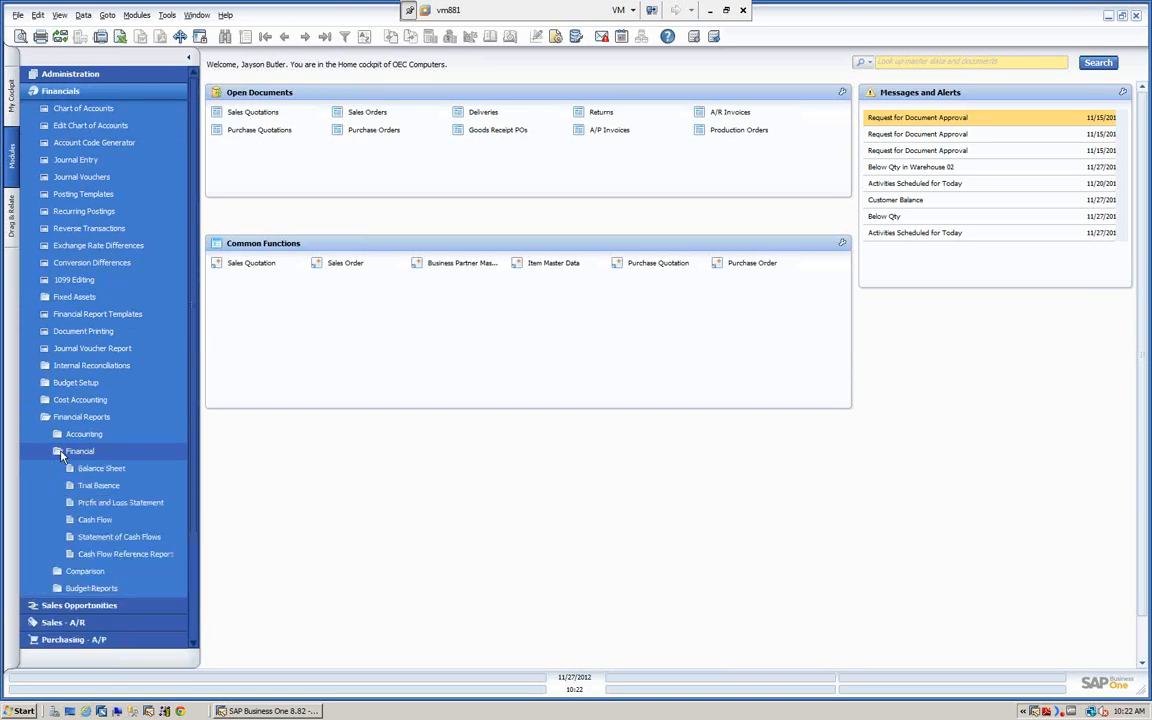
click(70, 522)
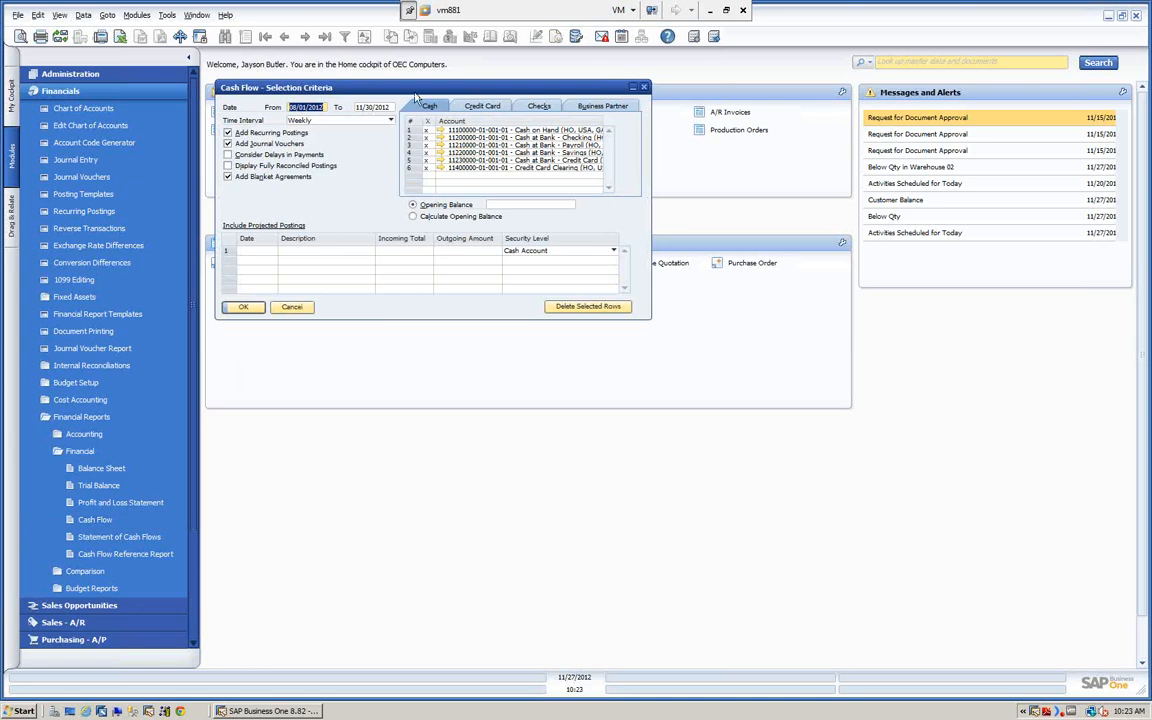
drag(405, 90, 460, 101)
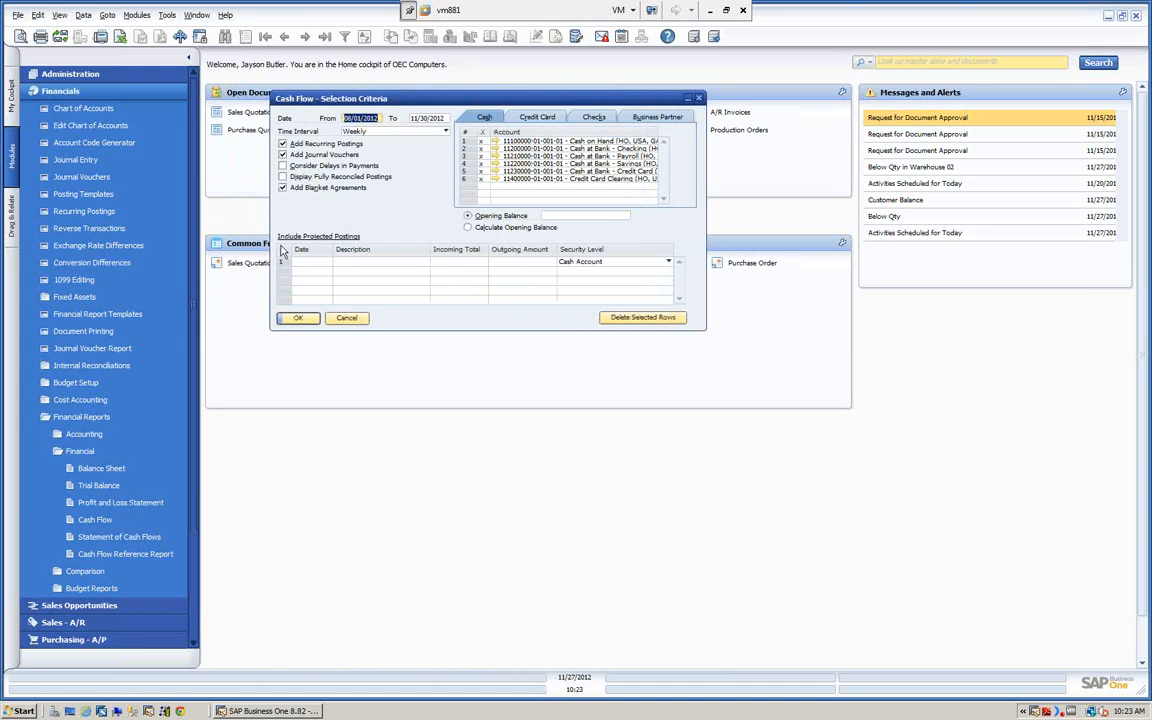
click(345, 318)
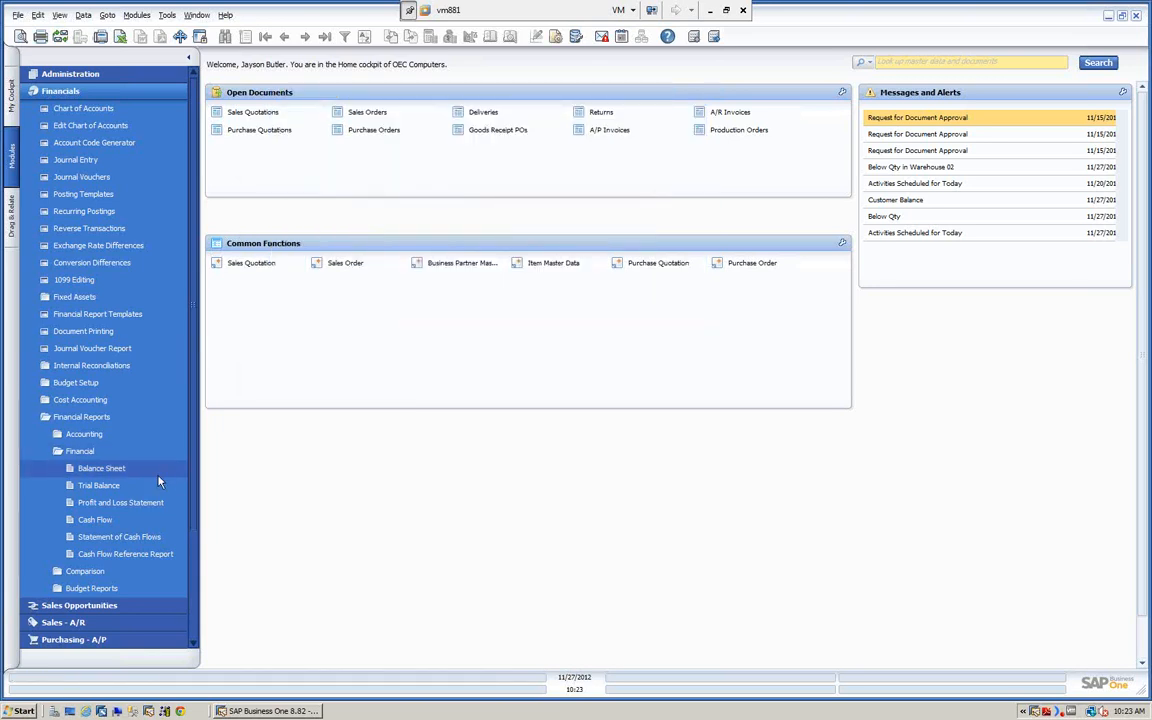
Open the Statement of Cash Flows criteria and set the actual period's posting dates from 11/27/2012 to 11/27/2012.
click(127, 537)
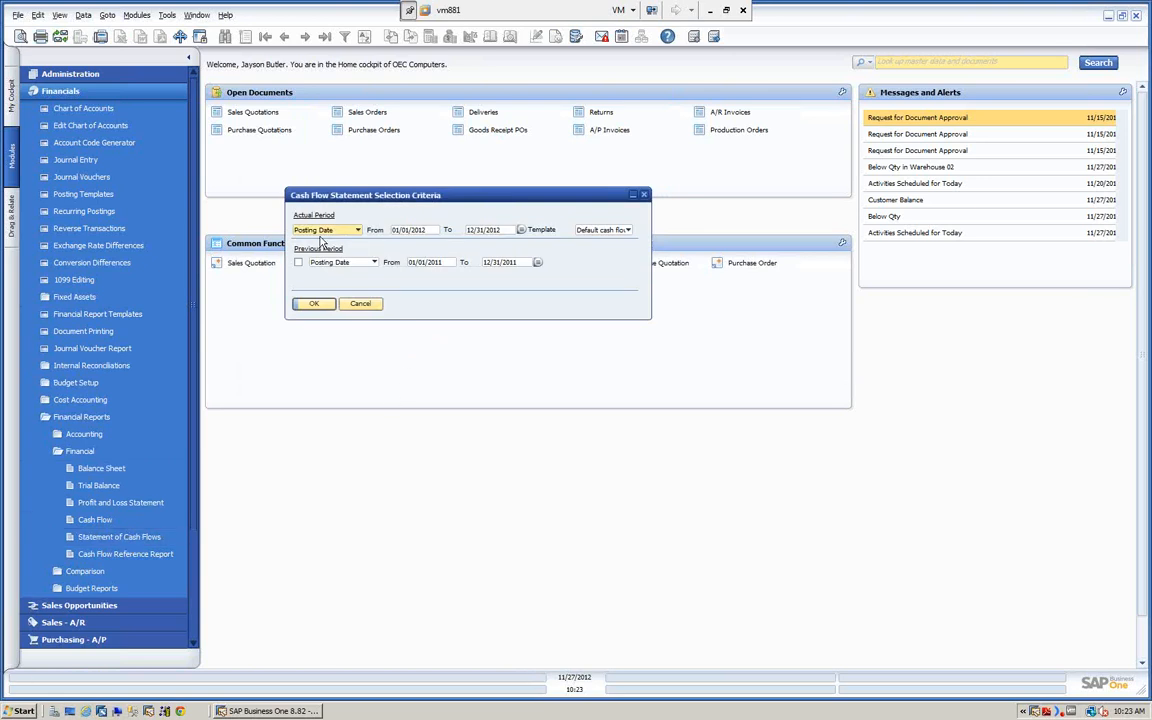
click(427, 230)
text(1)
click(434, 262)
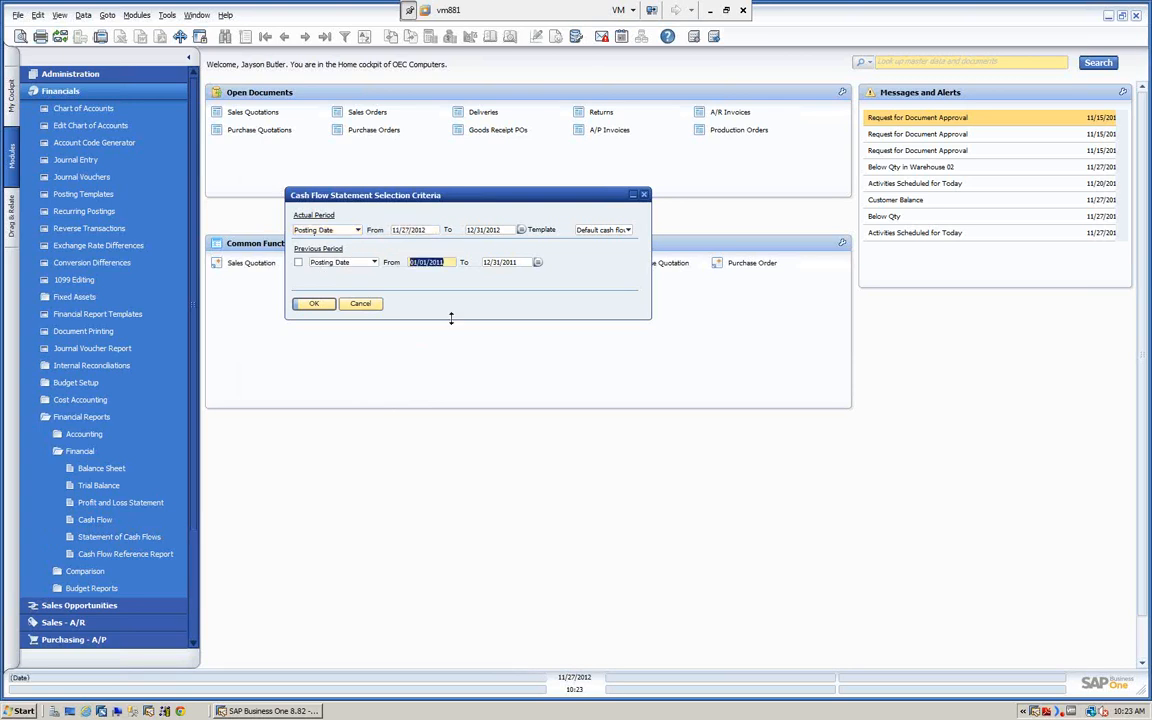
click(505, 230)
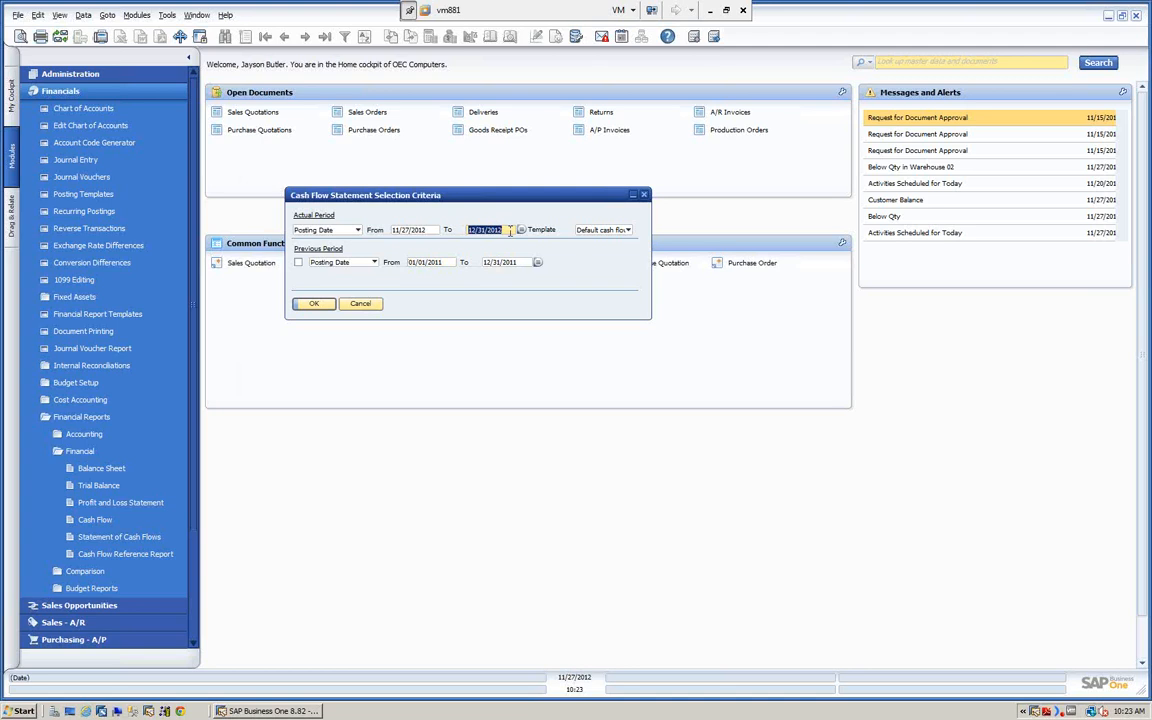
text(t)
key(Tab)
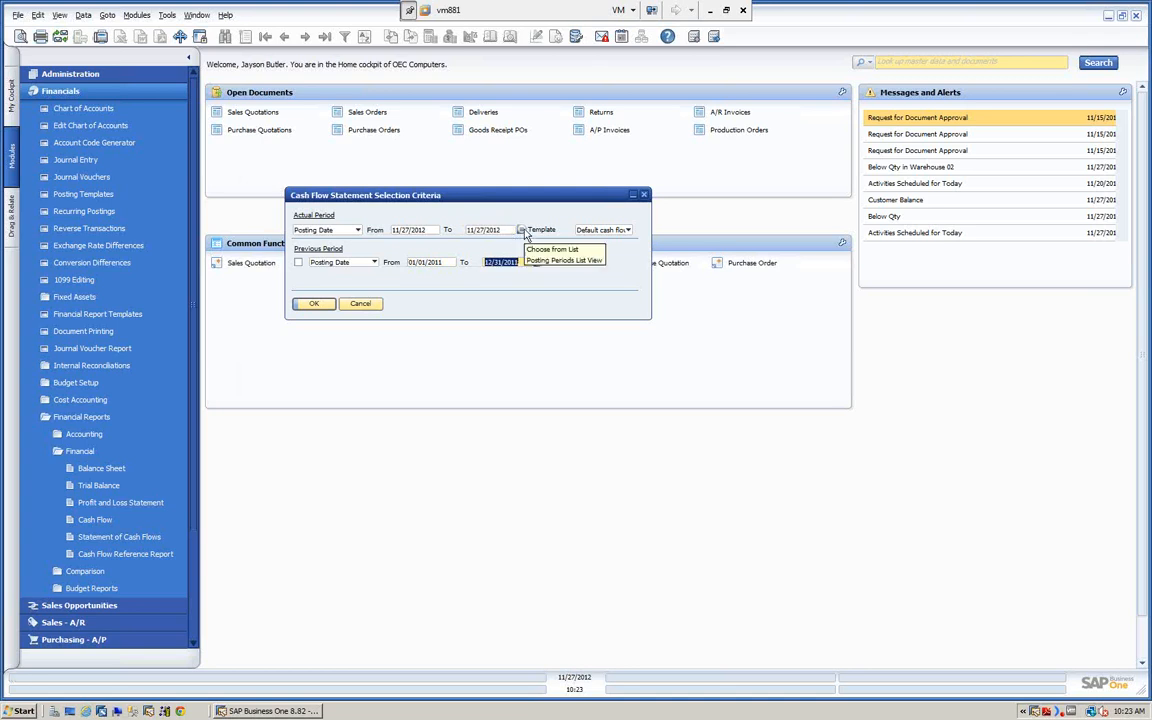
Run the statement with the default direct-method template for the actual period only, and enlarge the report window.
click(629, 231)
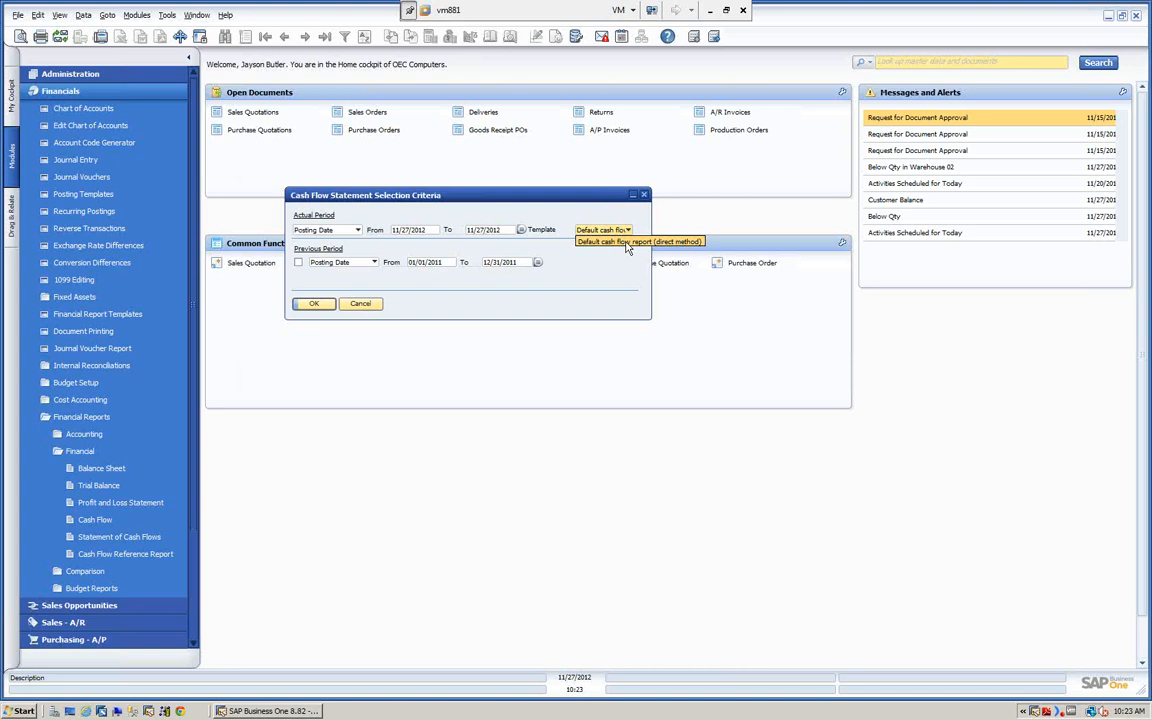
click(562, 273)
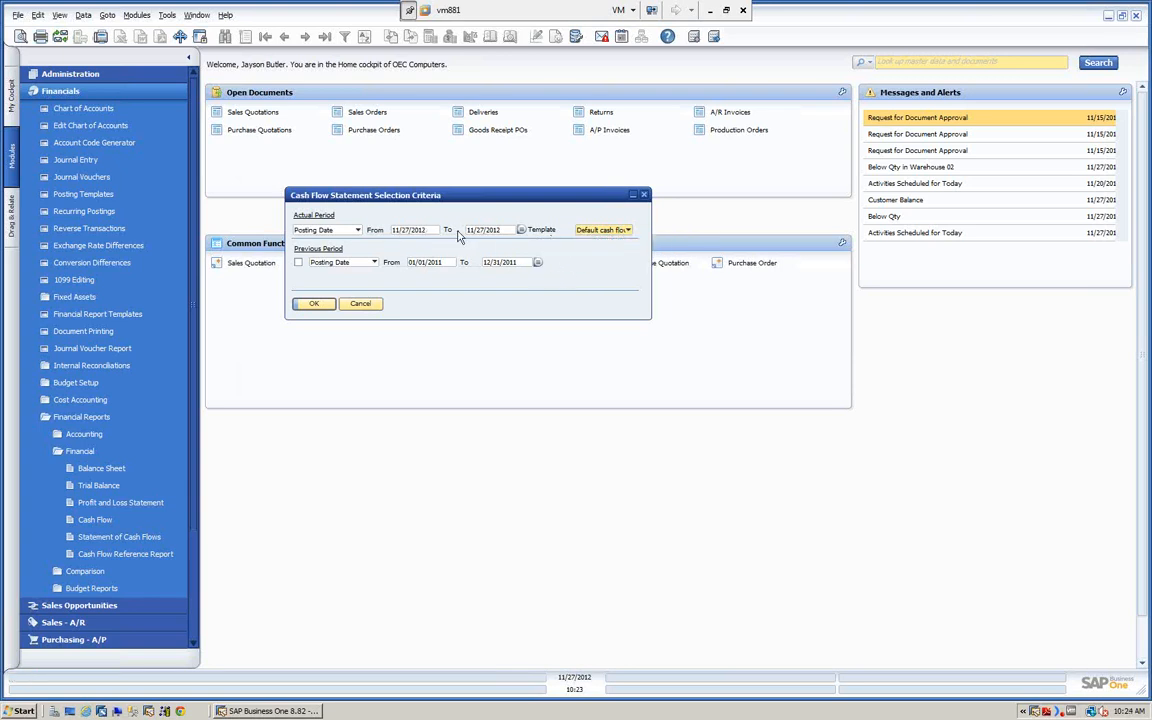
click(298, 263)
click(313, 303)
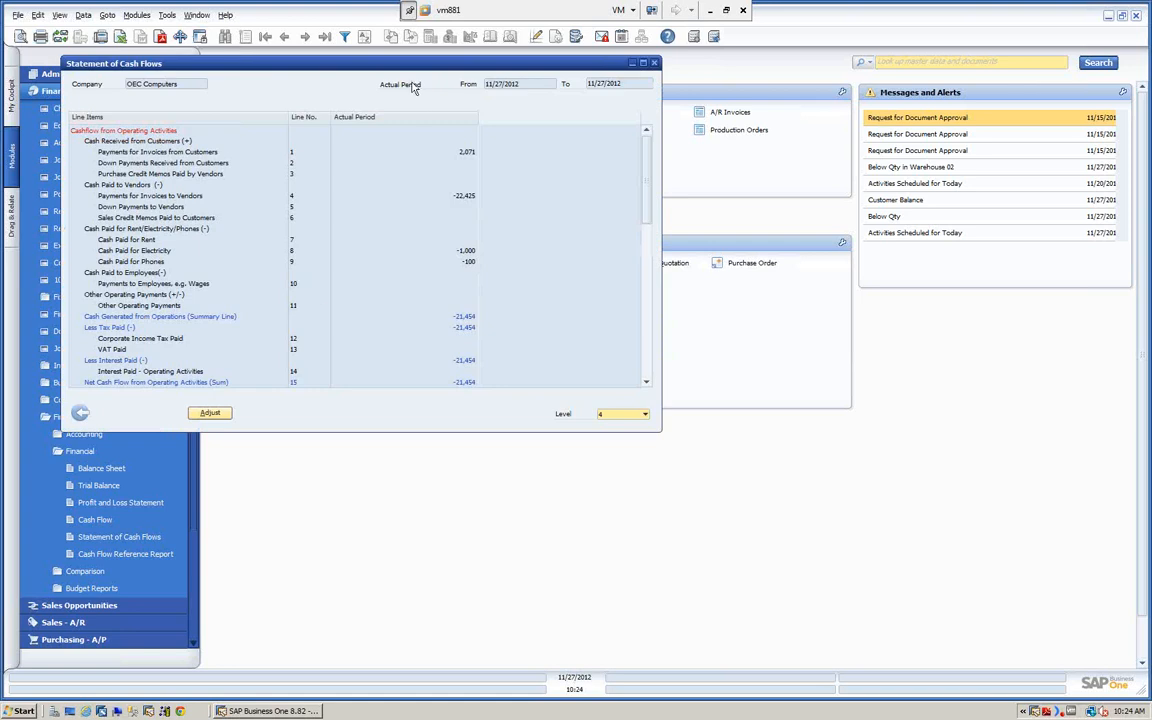
drag(357, 66, 600, 111)
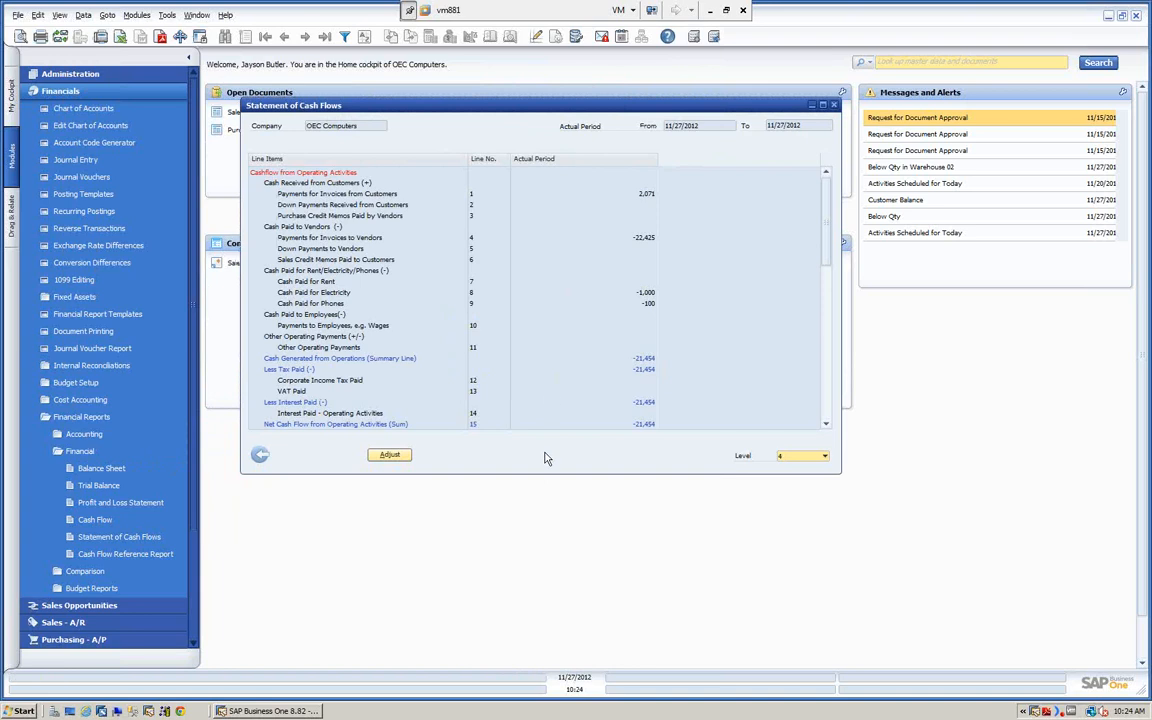
drag(571, 474, 578, 622)
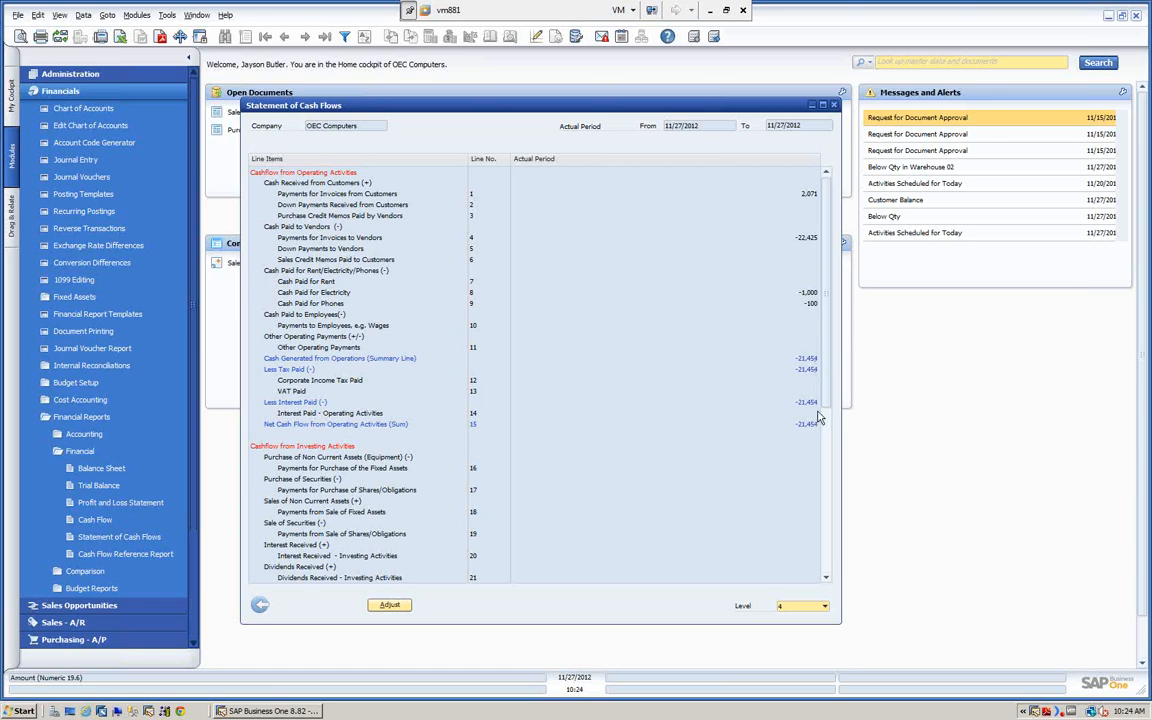
Switch the statement to adjustment mode and examine the editable electricity and phone amounts and the remaining line items.
click(394, 611)
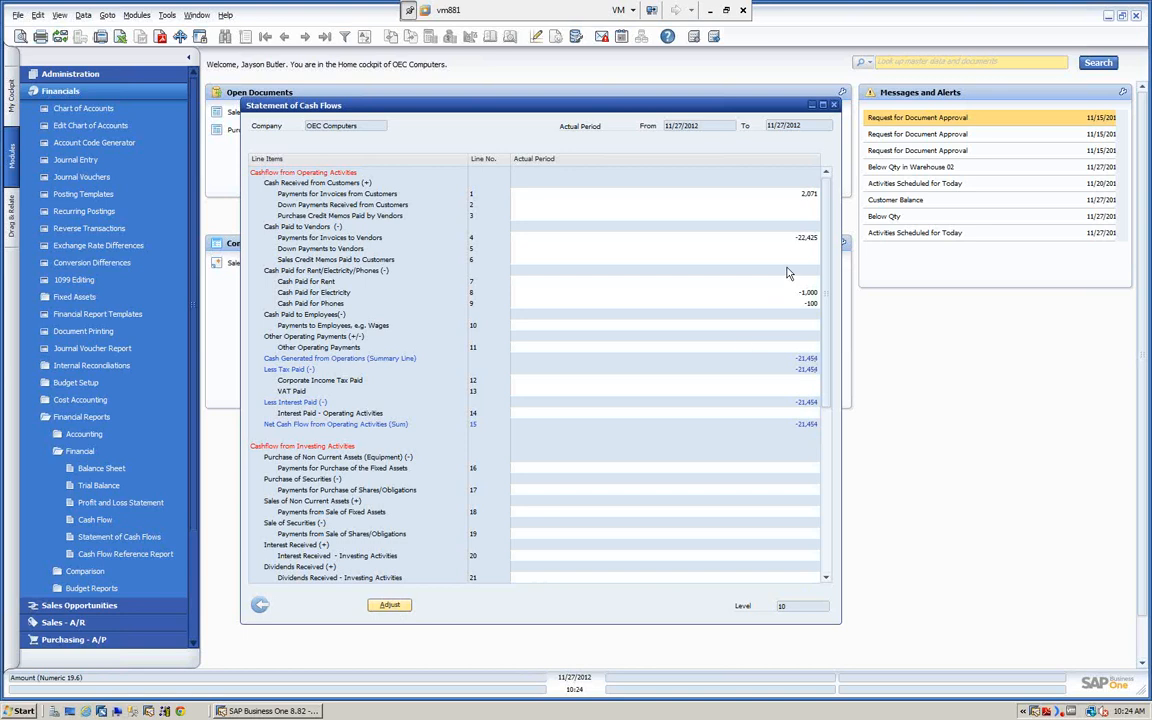
click(795, 292)
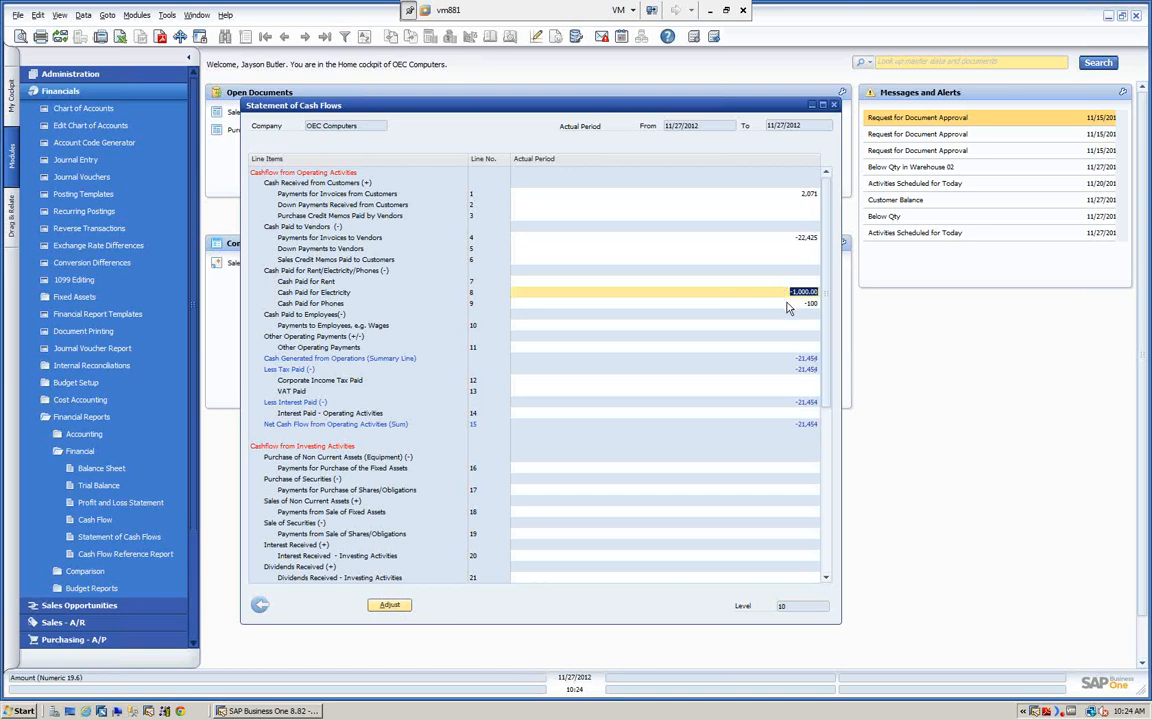
click(787, 304)
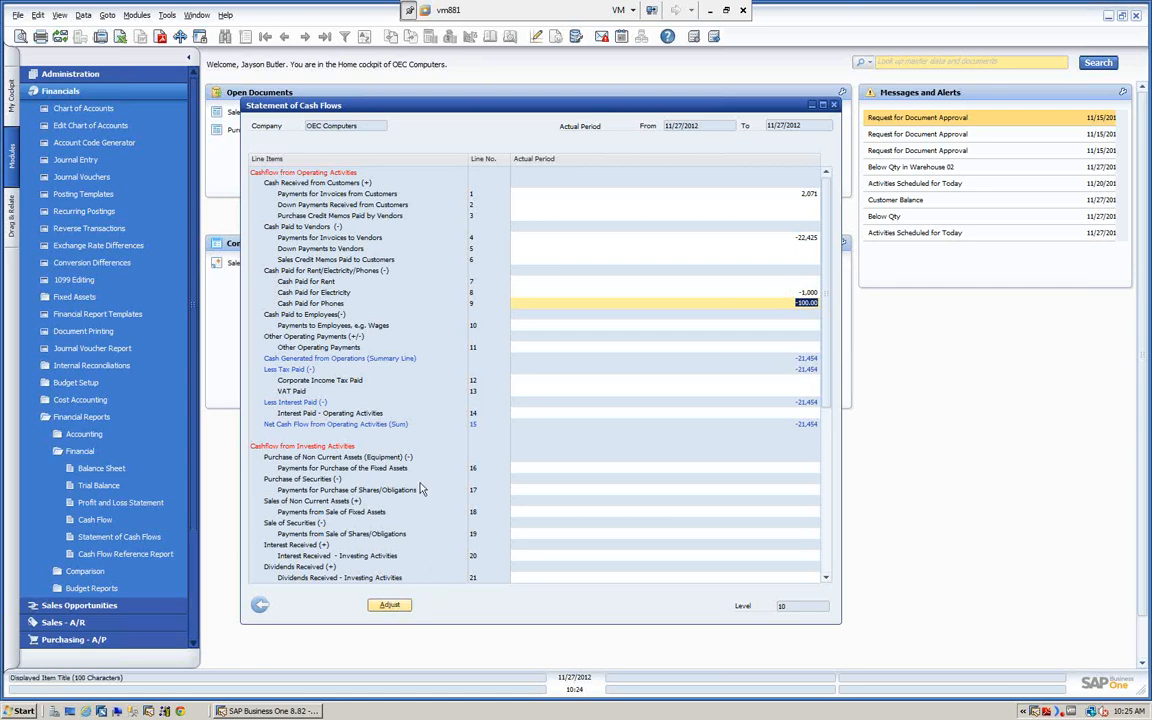
drag(823, 352, 790, 556)
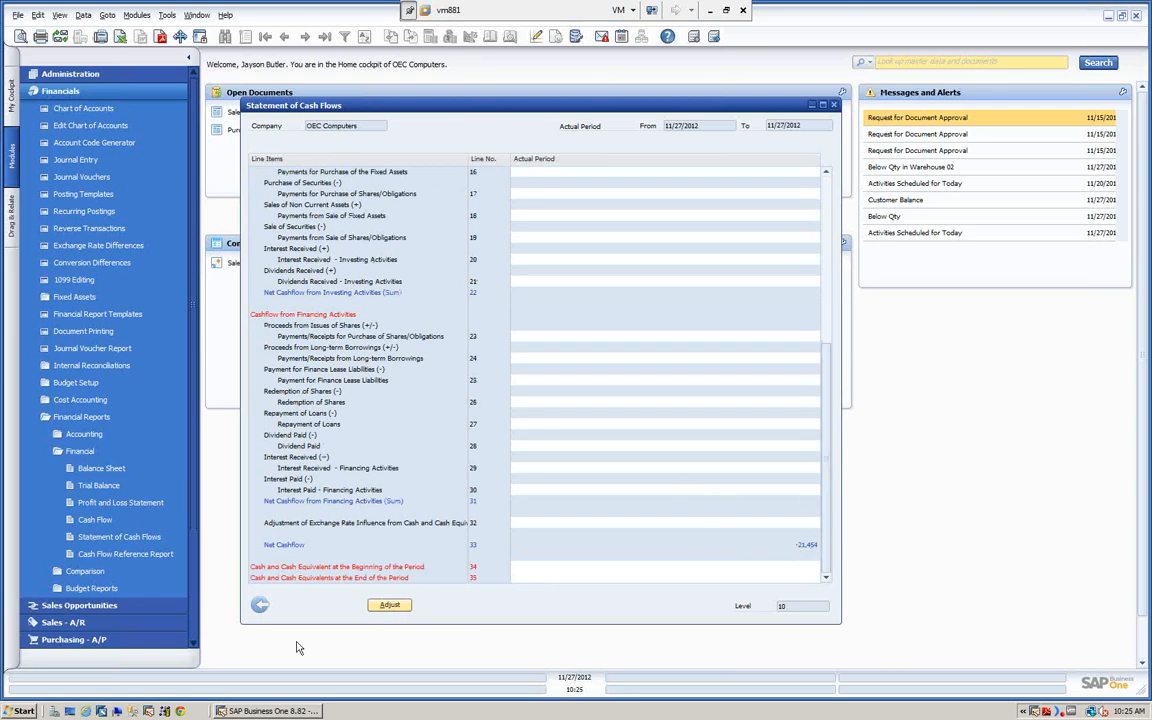
Return to the selection criteria, rerun the statement of cash flows with the same settings, and close it.
click(258, 607)
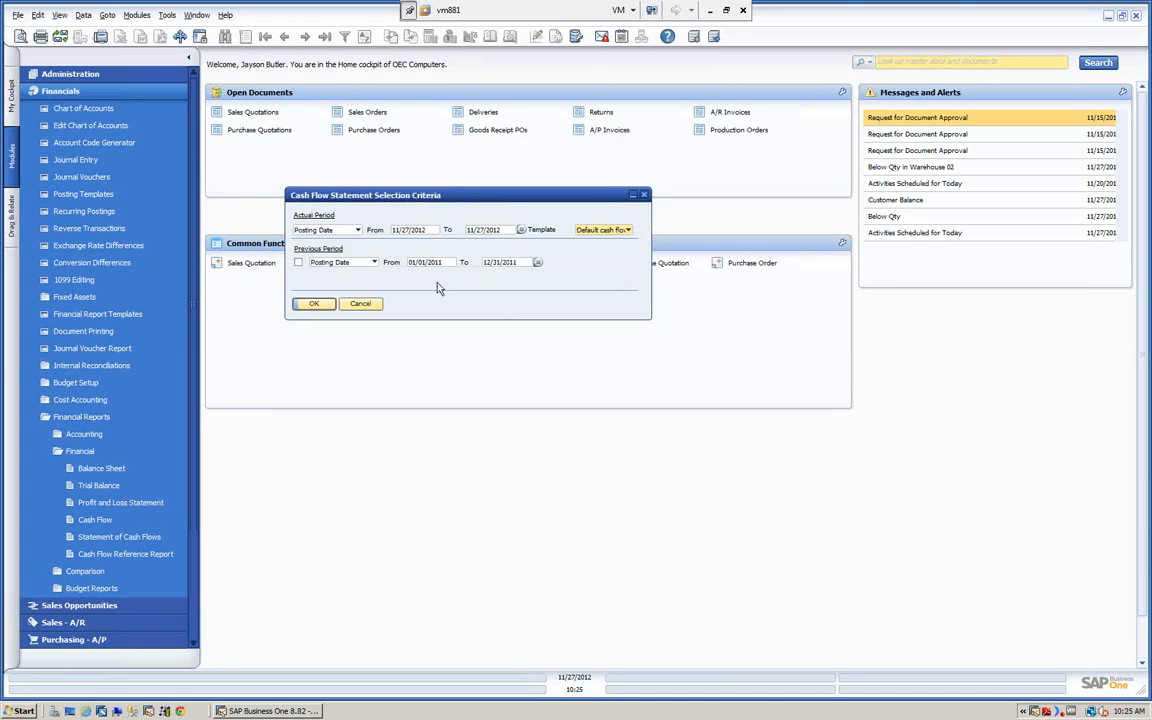
click(317, 306)
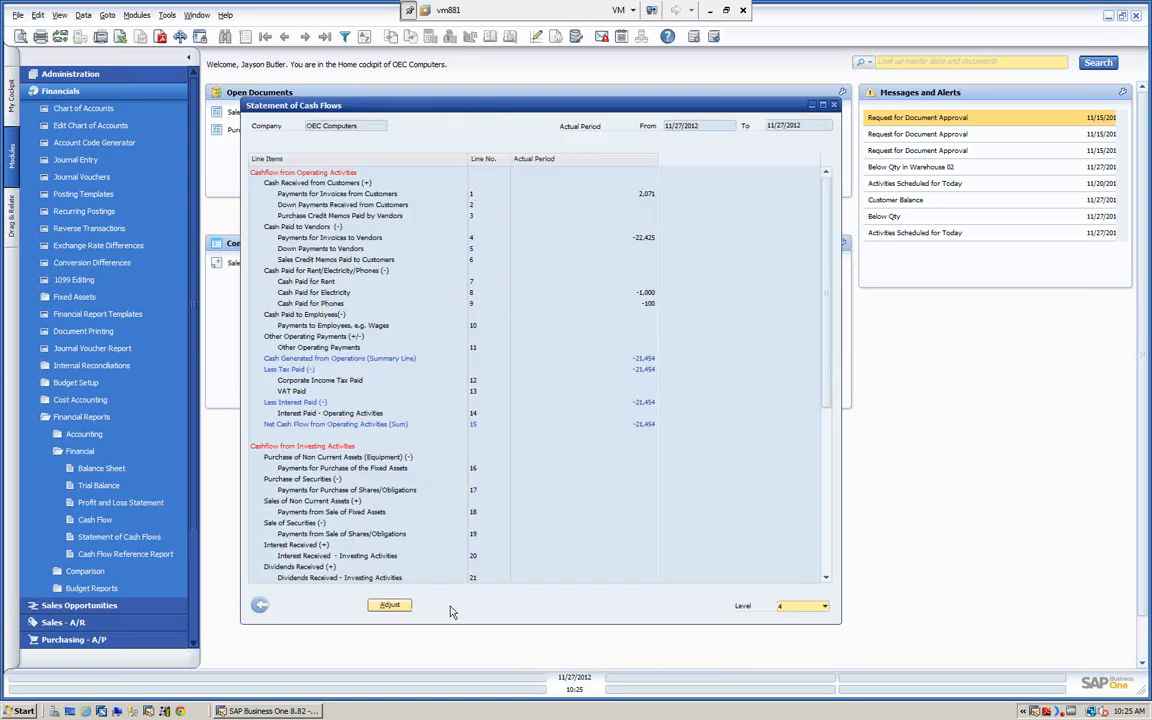
click(257, 605)
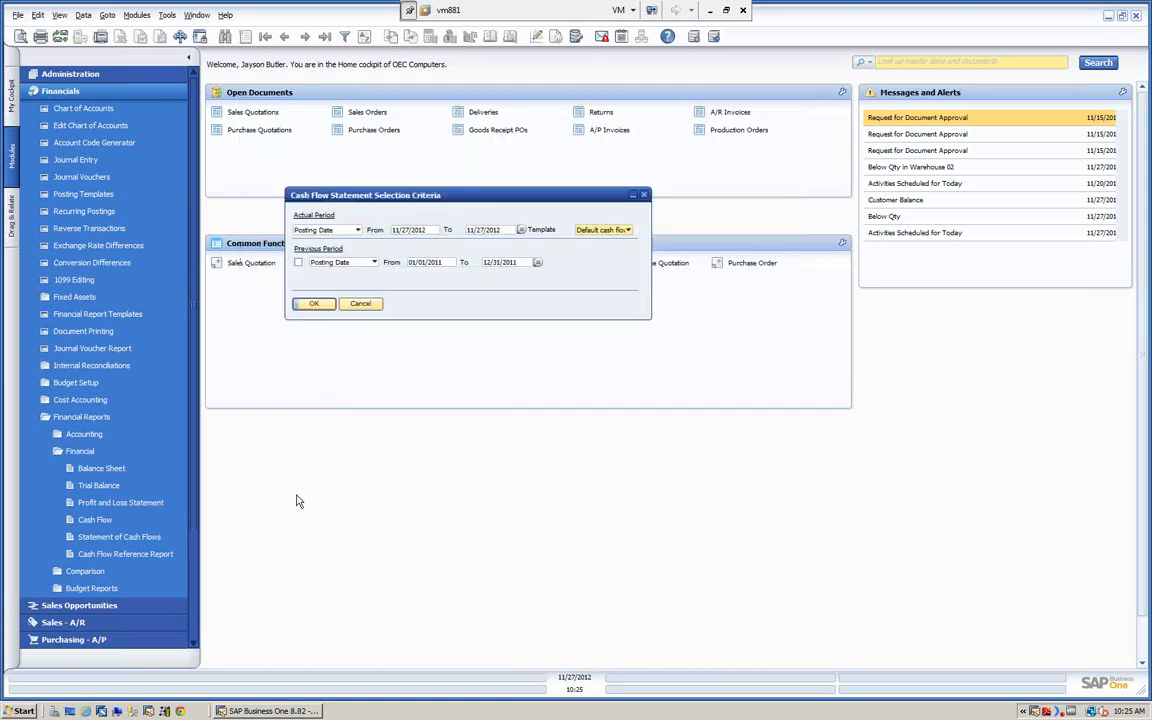
click(360, 303)
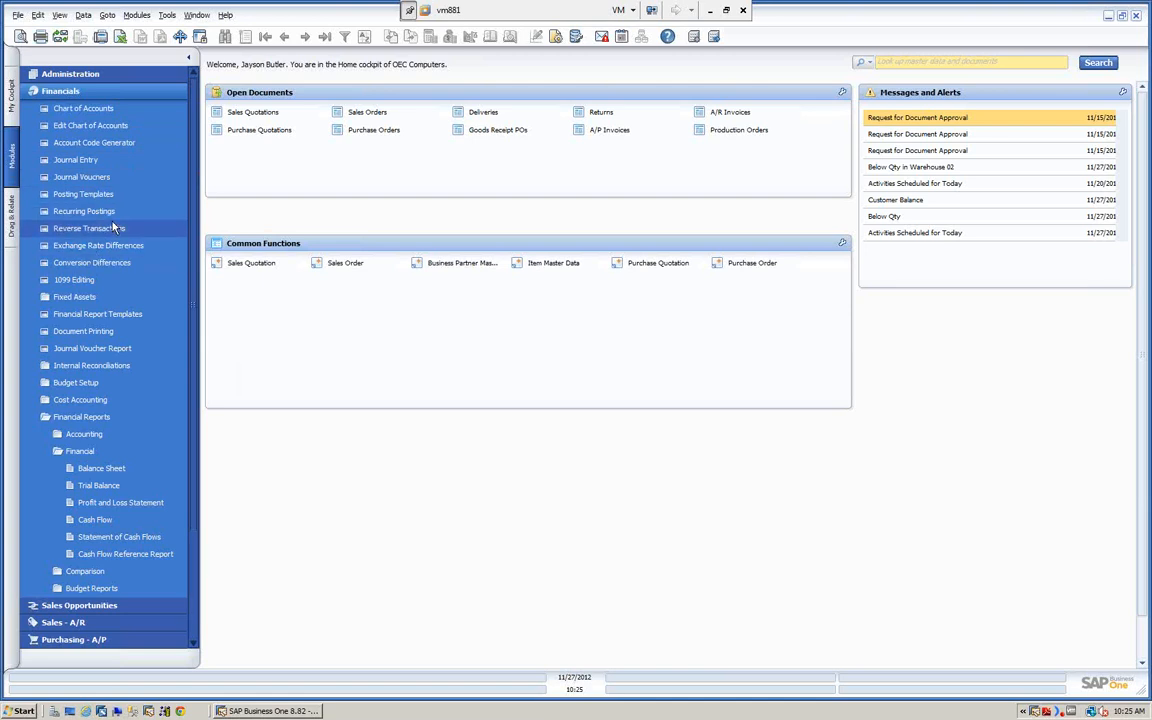
Open the financial report templates and load the Default cash flow report (direct method) template for the Statement of Cash Flows.
click(100, 316)
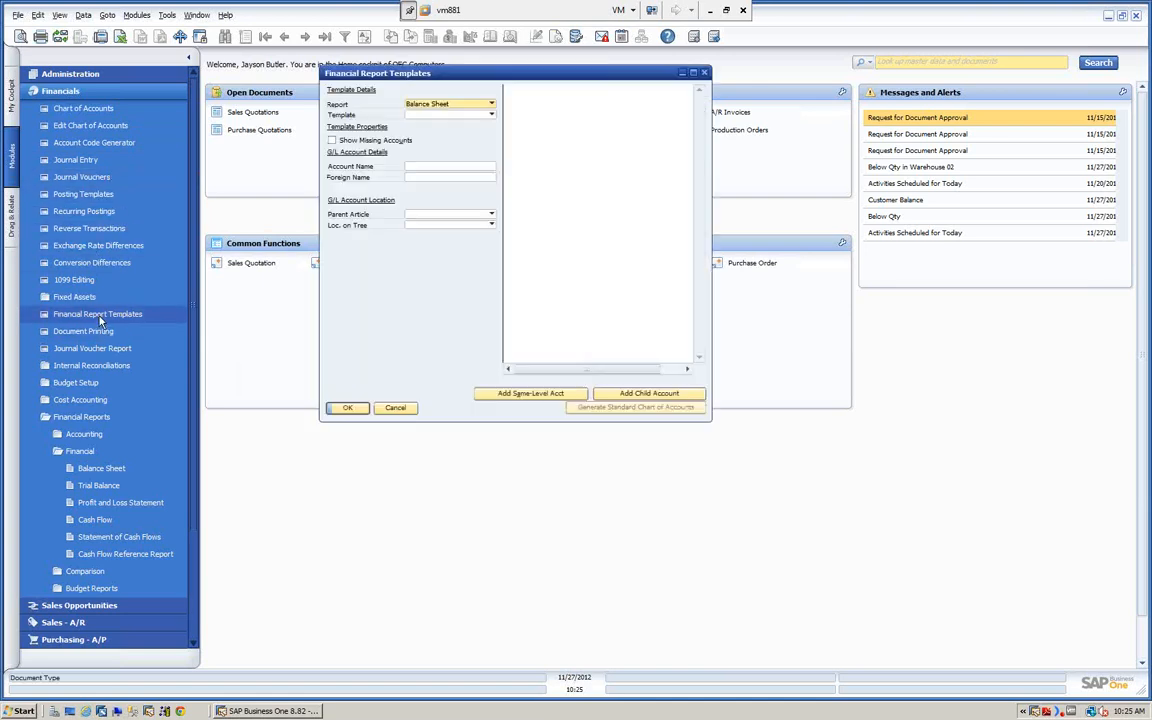
click(491, 106)
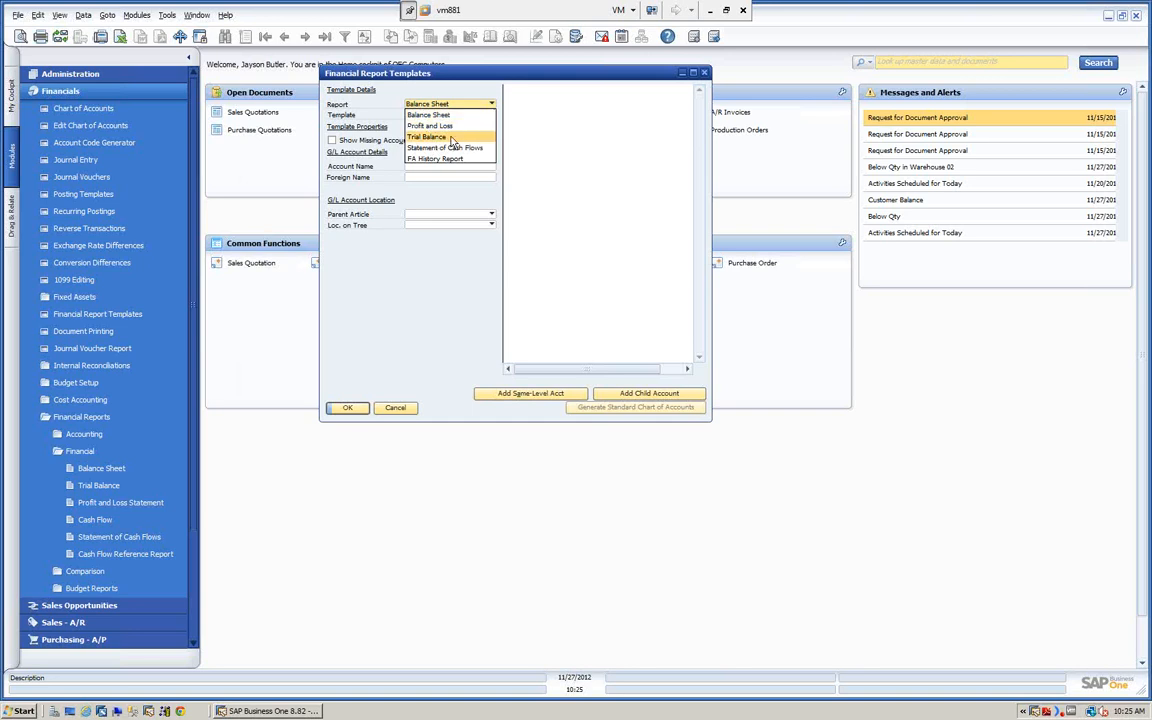
click(420, 150)
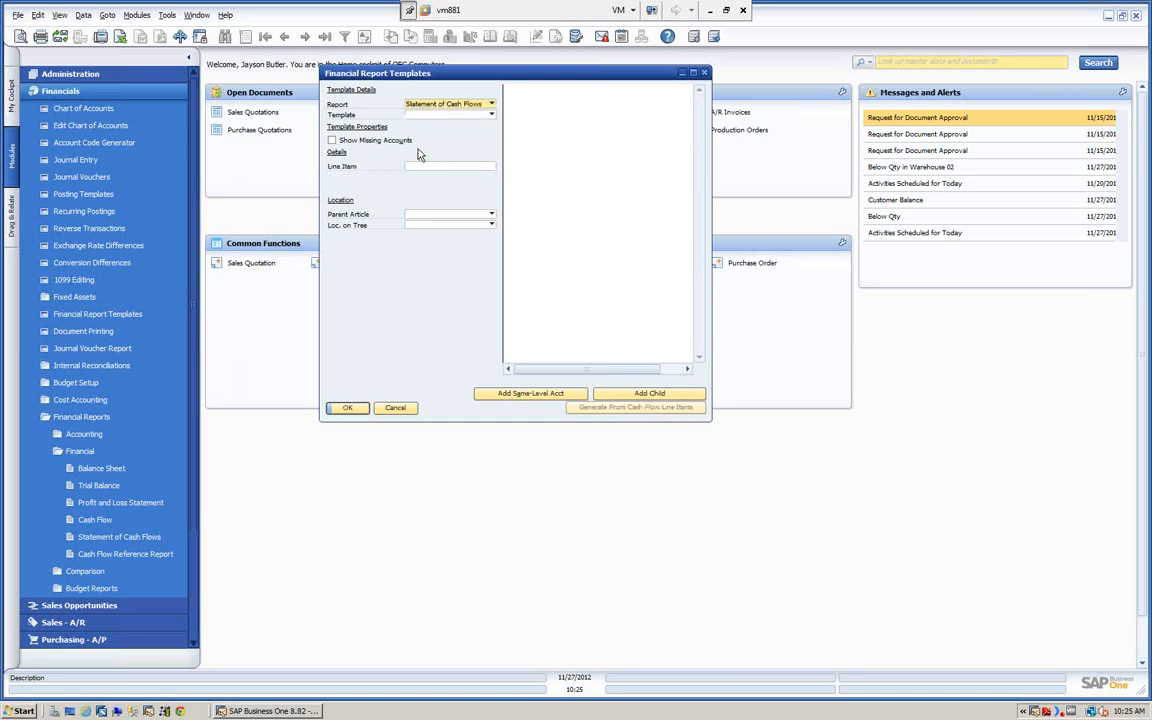
click(492, 116)
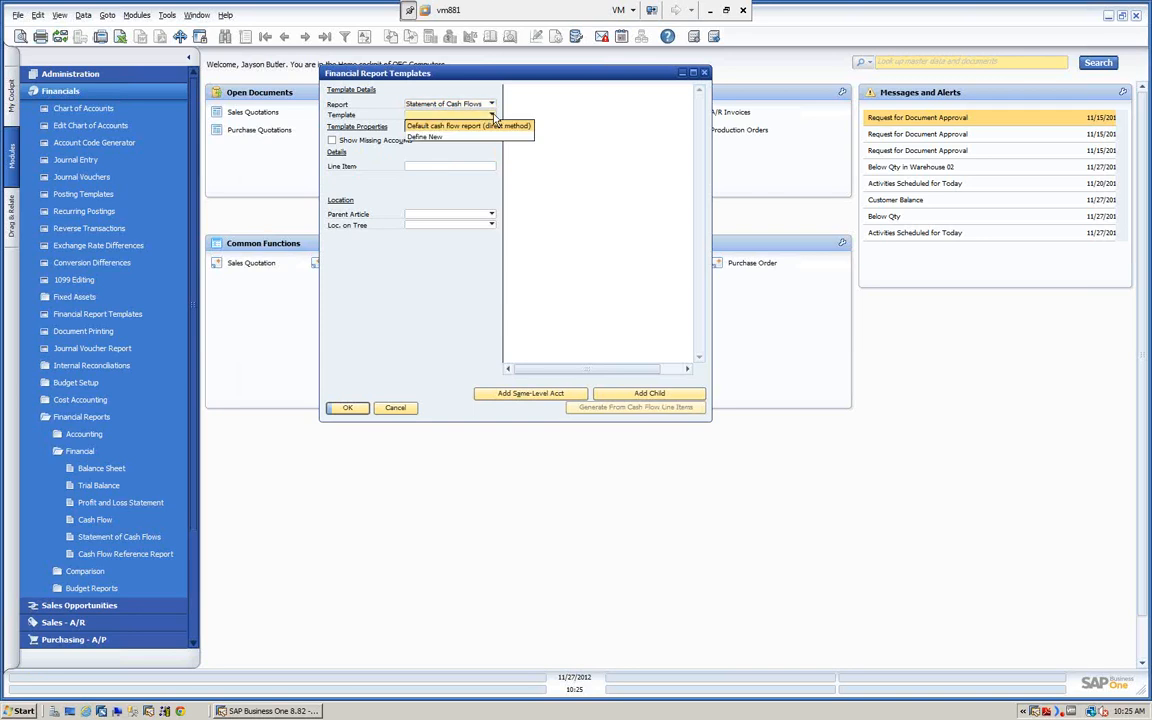
click(463, 127)
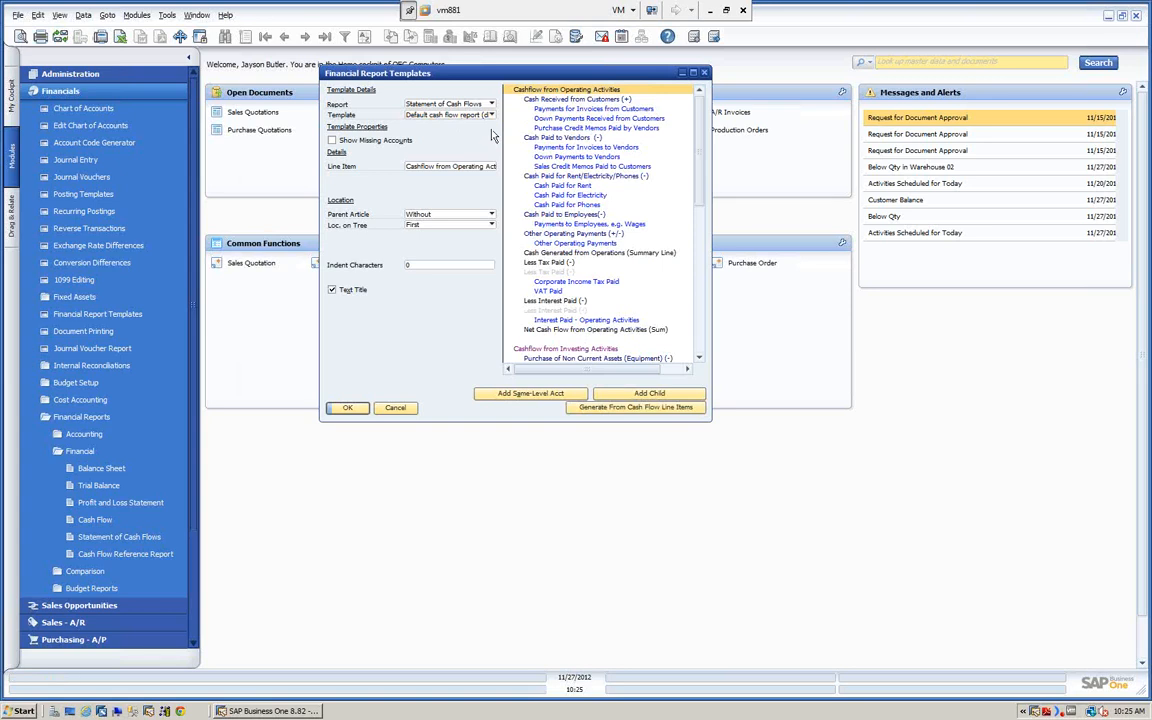
Define a new cash flow template named "New Format" and save it.
click(445, 114)
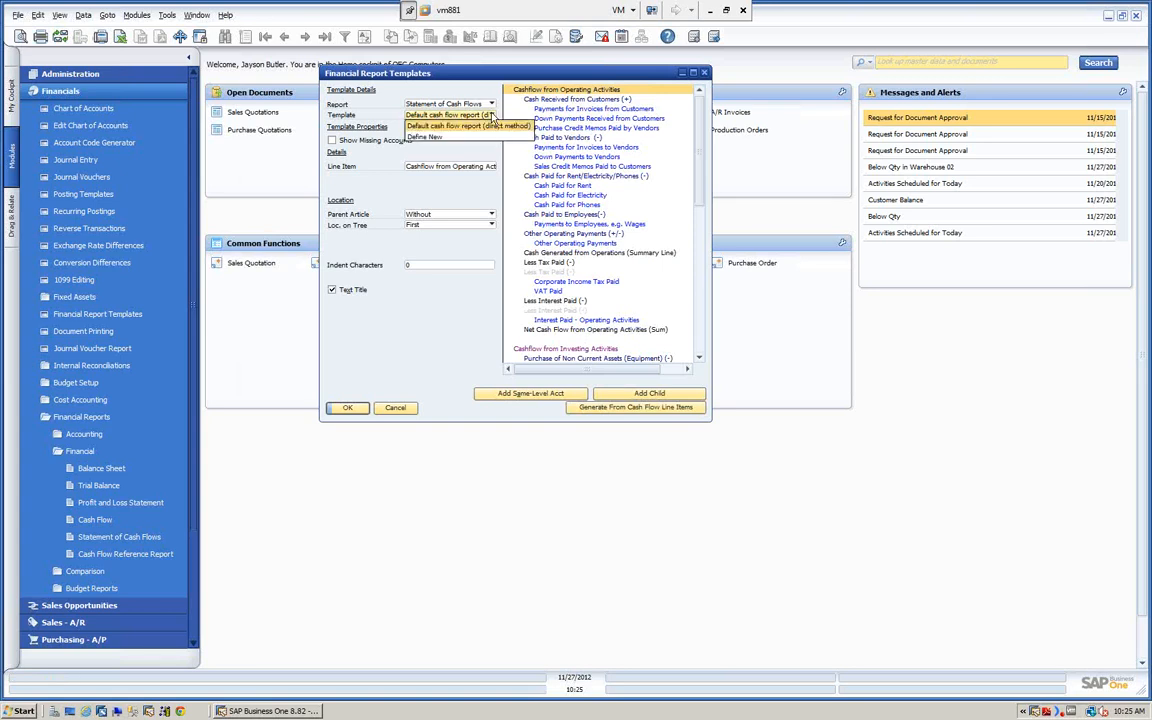
click(410, 136)
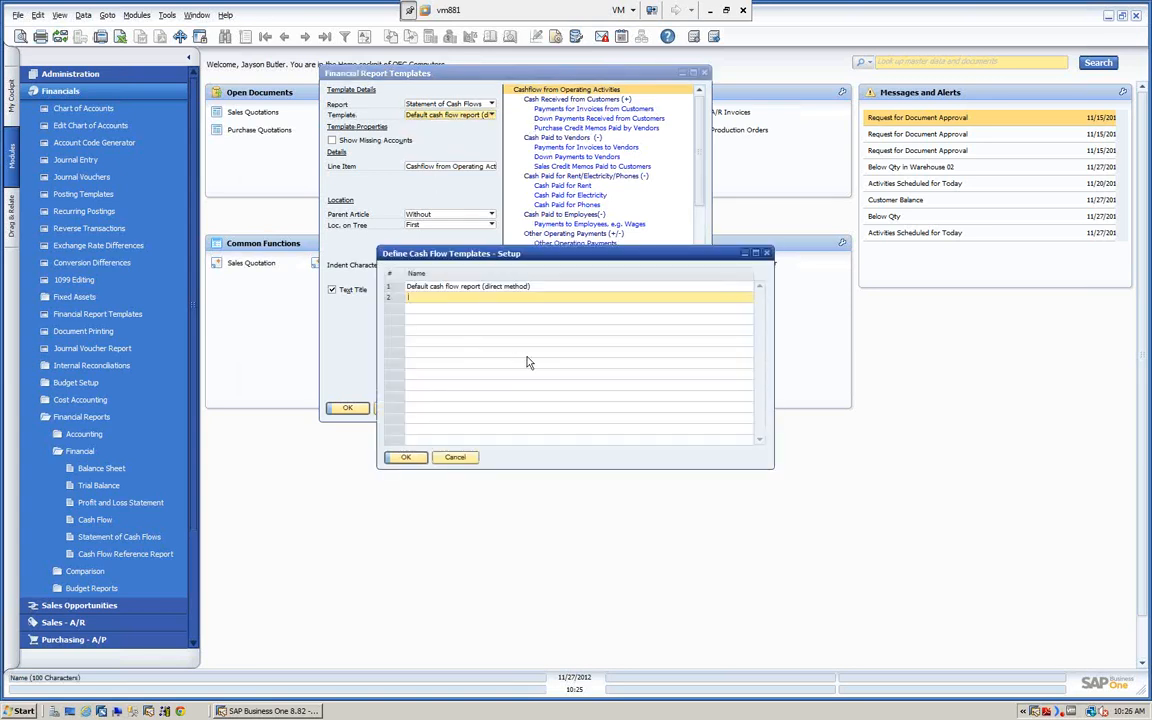
text(New Format)
click(406, 457)
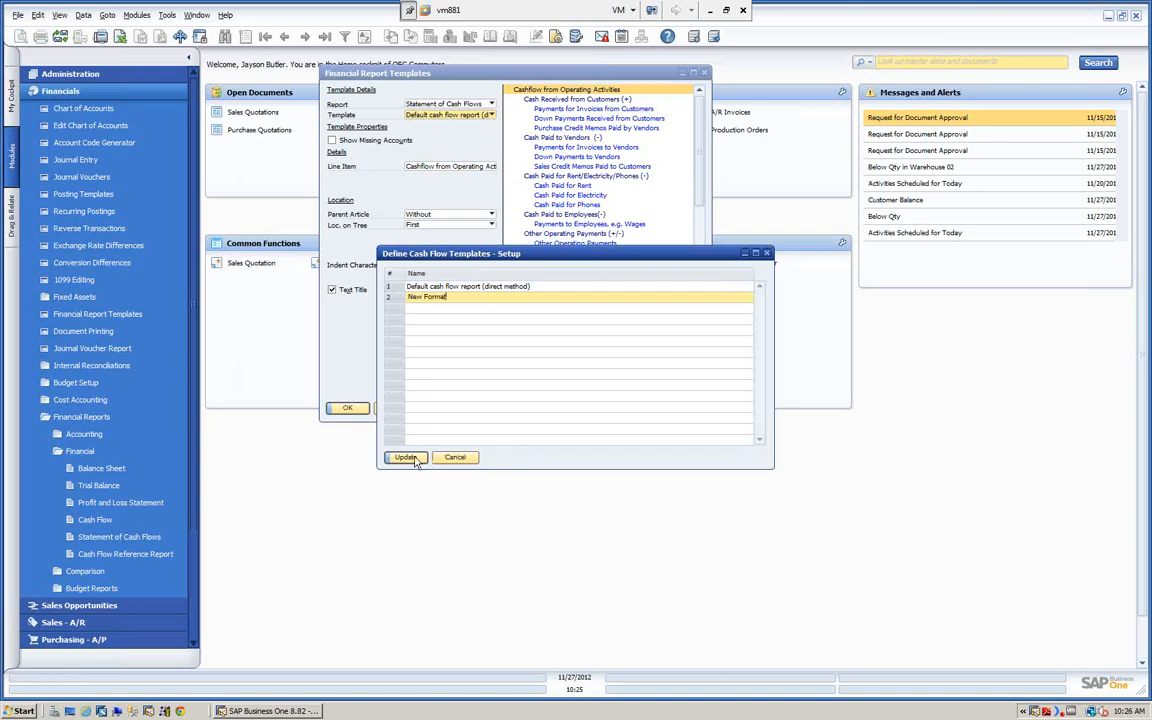
Save the "New Format" template setup and generate the template's structure from the cash flow line items.
click(406, 457)
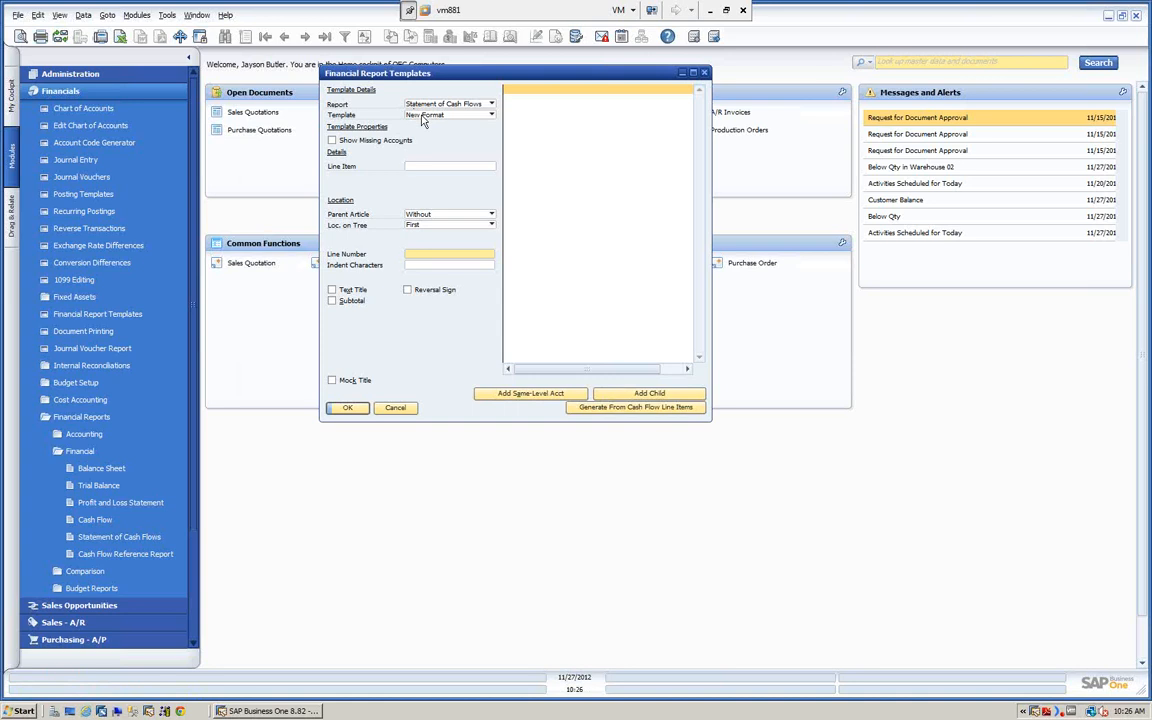
click(630, 410)
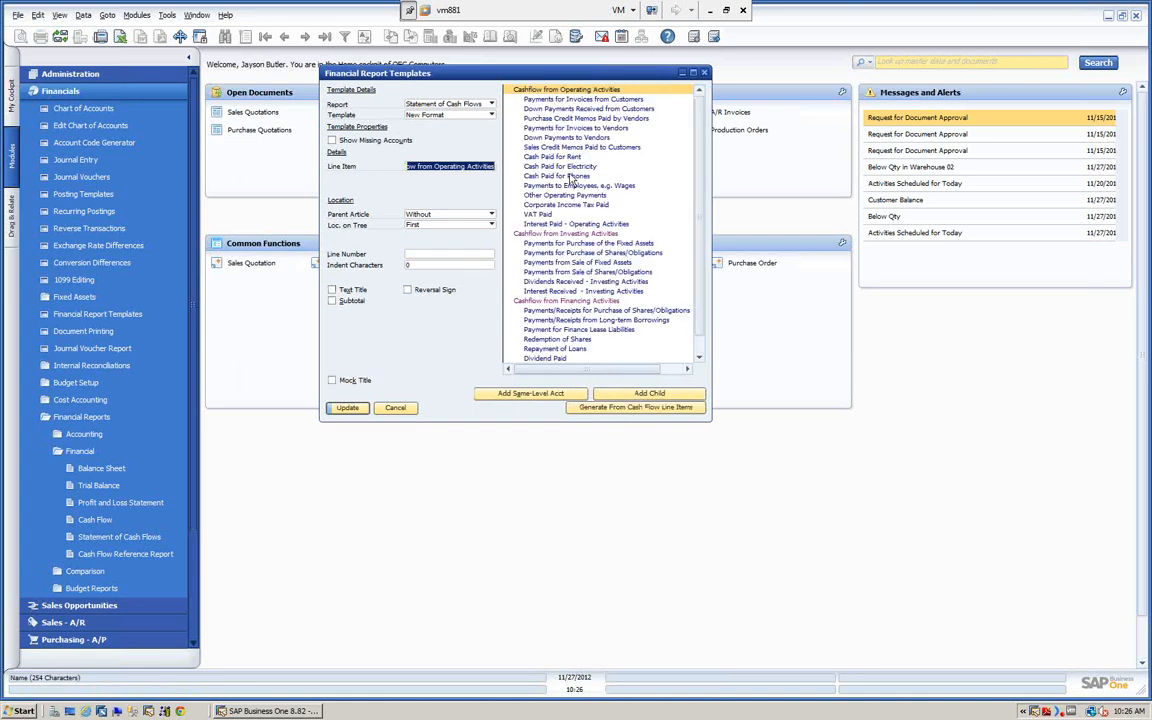
Examine the assignment of the Payments for Invoices from Customers line, including its G/L accounts, and close it without changes.
double_click(560, 99)
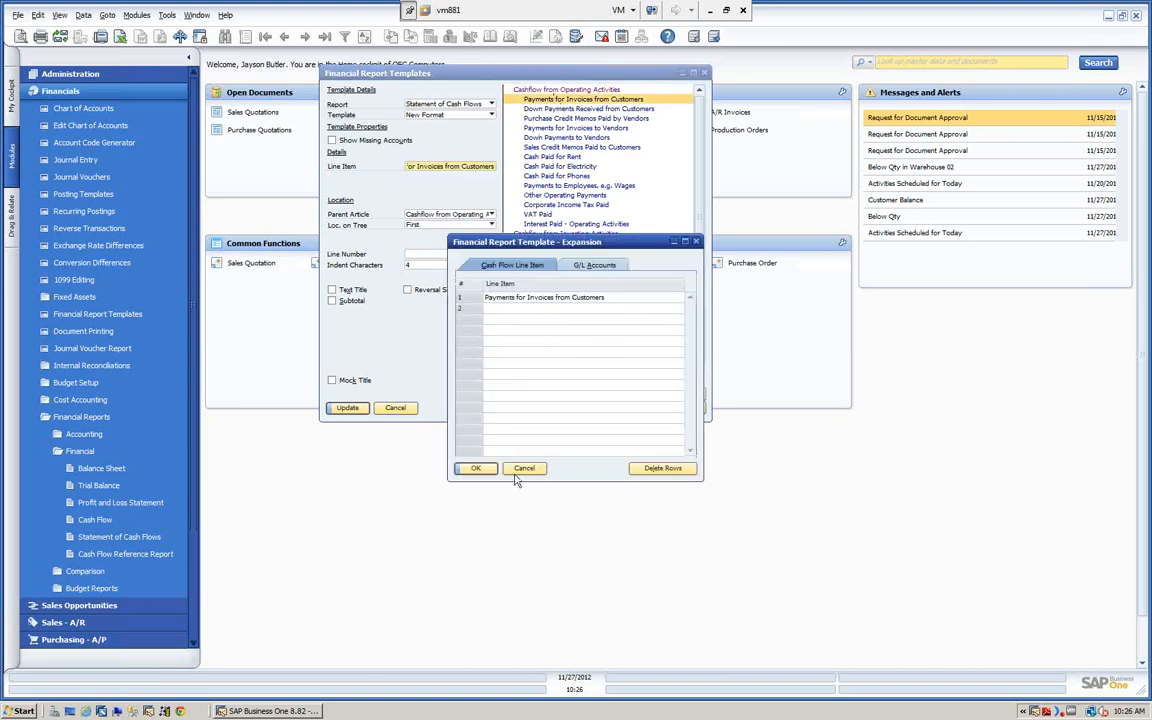
click(583, 268)
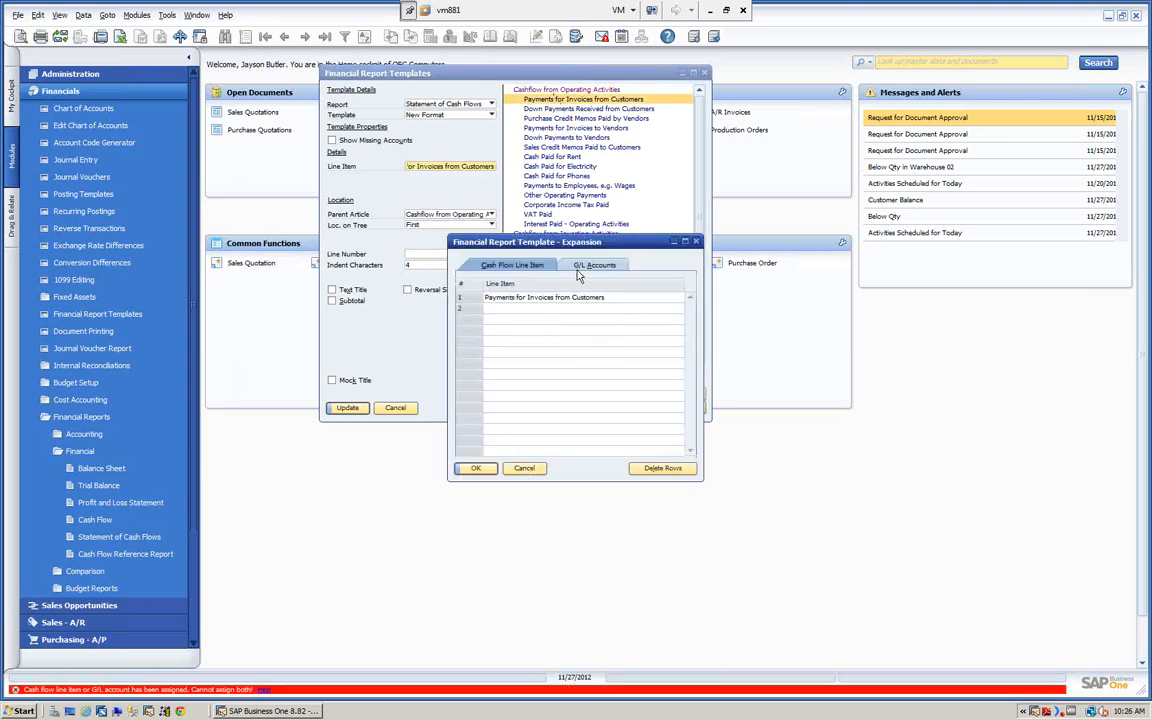
click(525, 469)
Add a same-level line named "New Cash Flow Line" after Purchase Credit Memos Paid by Vendors and save the template.
right_click(546, 120)
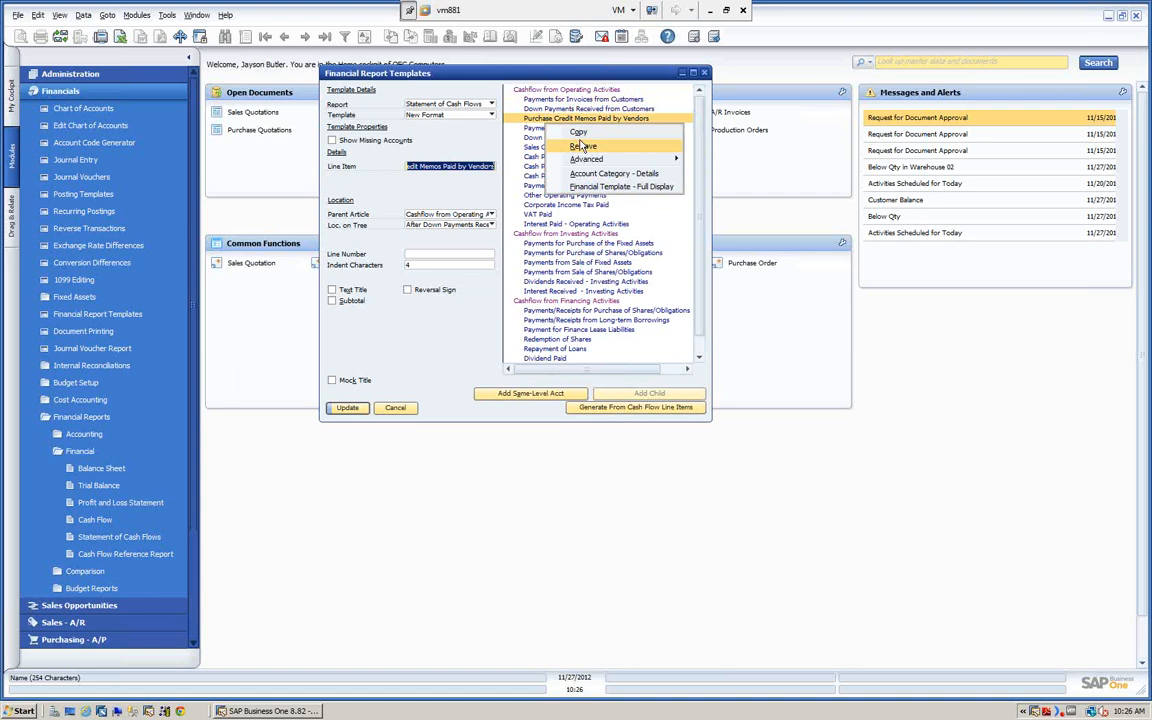
mouse_move(587, 162)
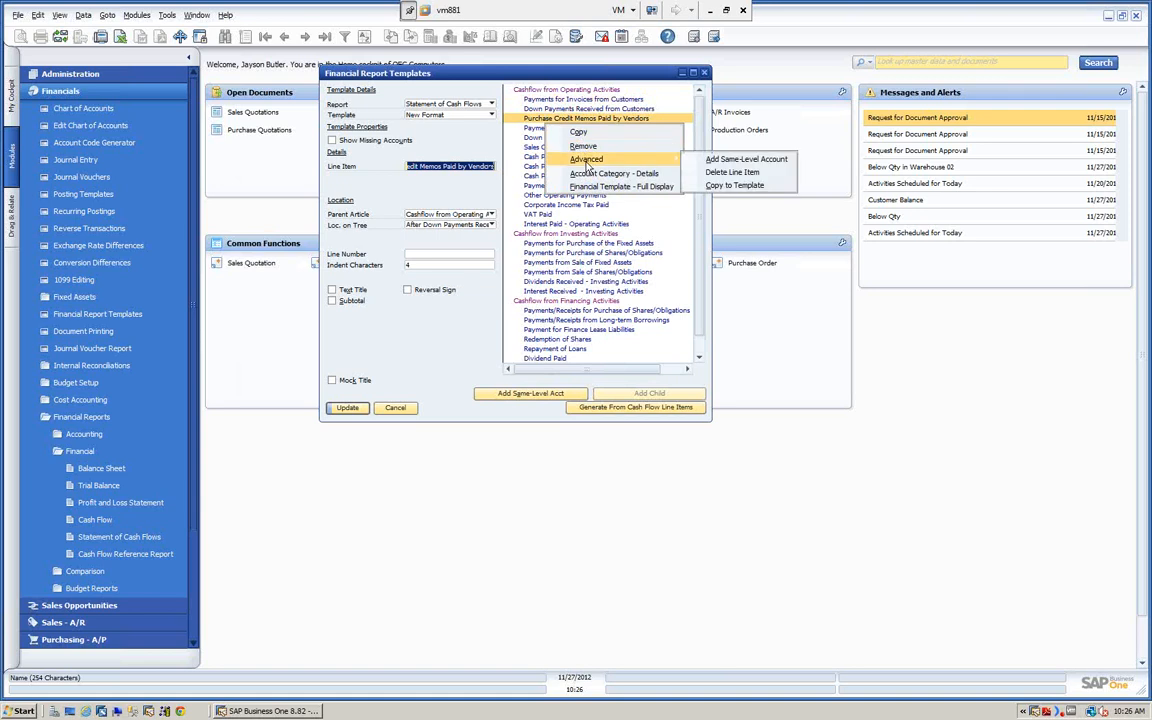
click(718, 160)
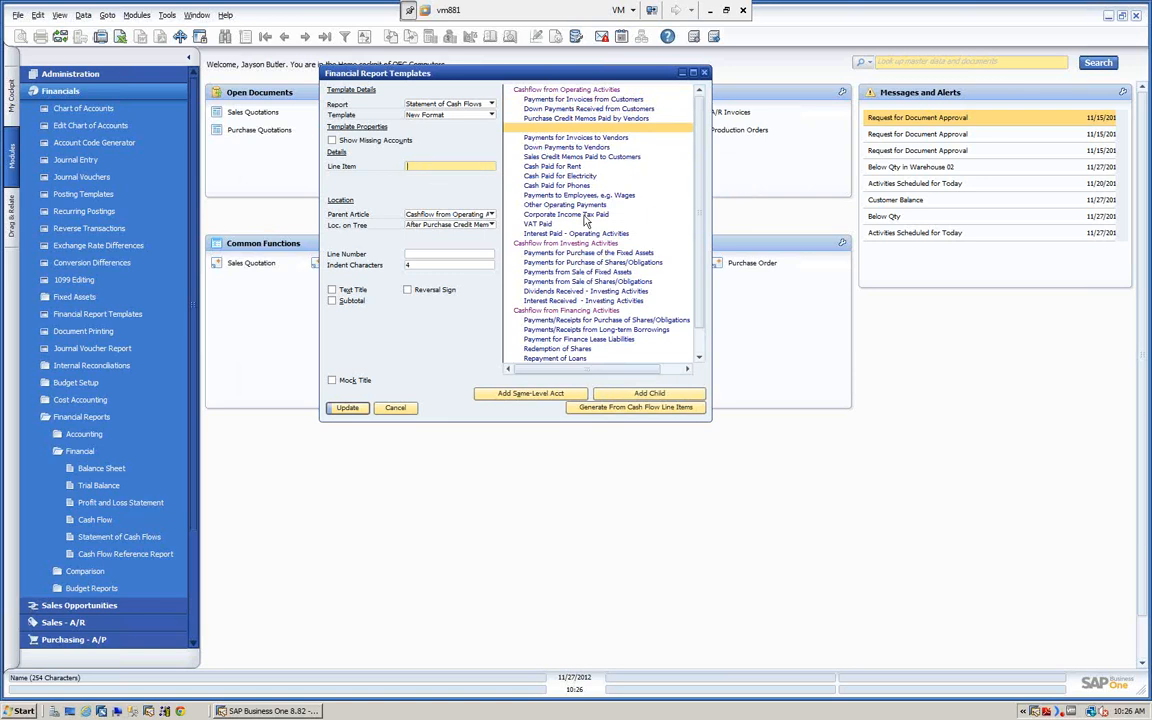
text(New Cash Flow Line)
click(347, 407)
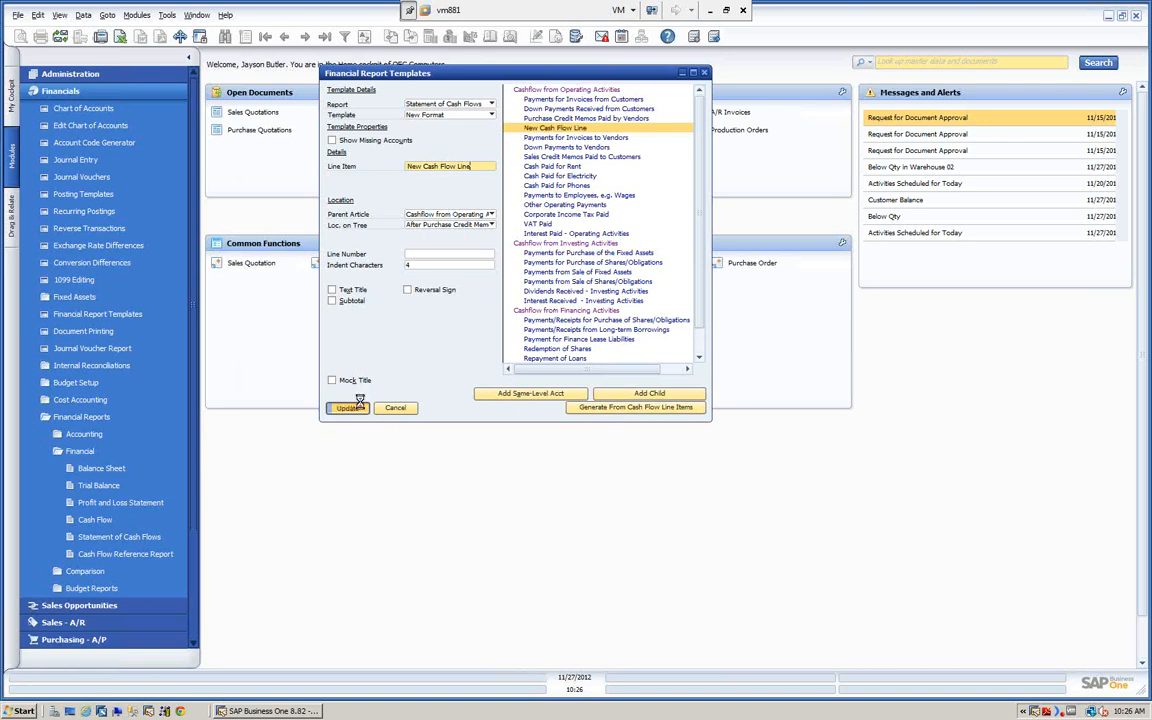
Assign the G/L account Cash at Bank - Checking (HO, USA, GA) to New Cash Flow Line.
double_click(551, 129)
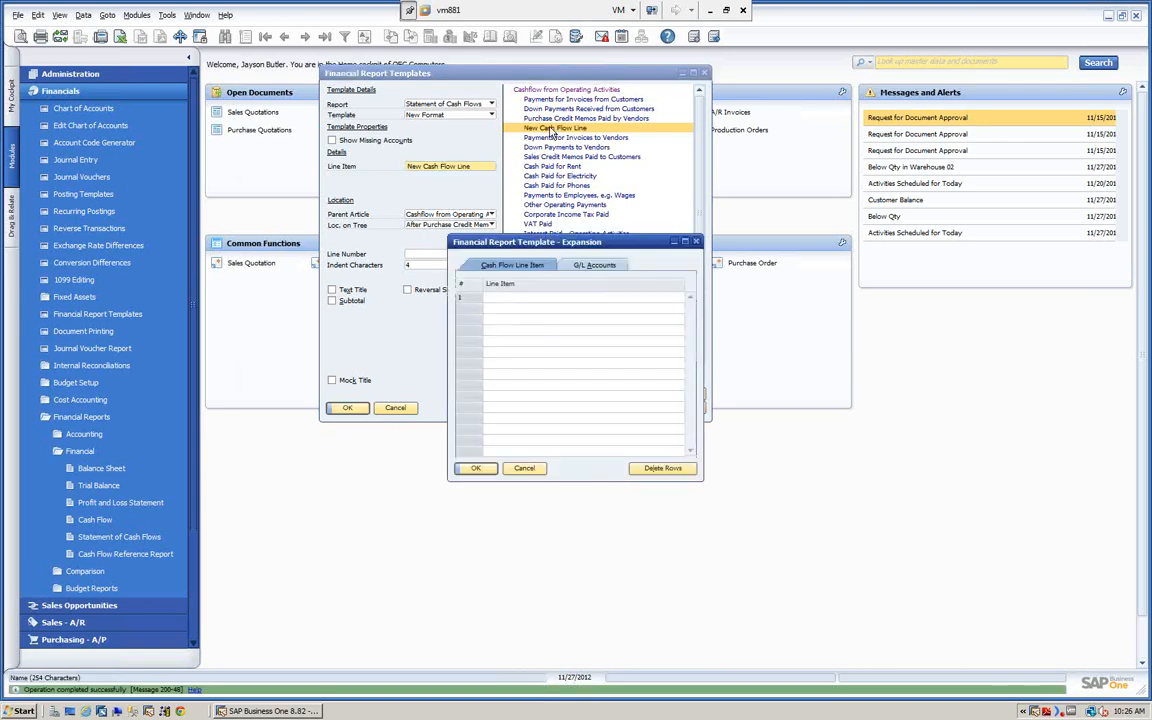
click(595, 266)
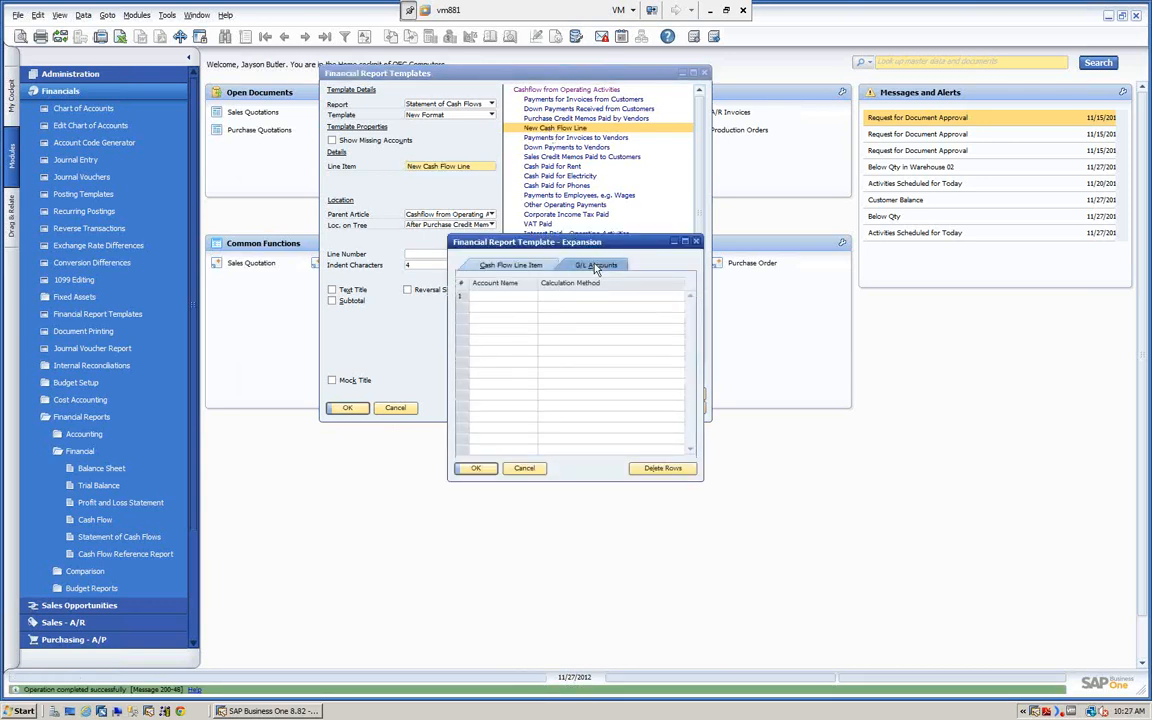
click(525, 295)
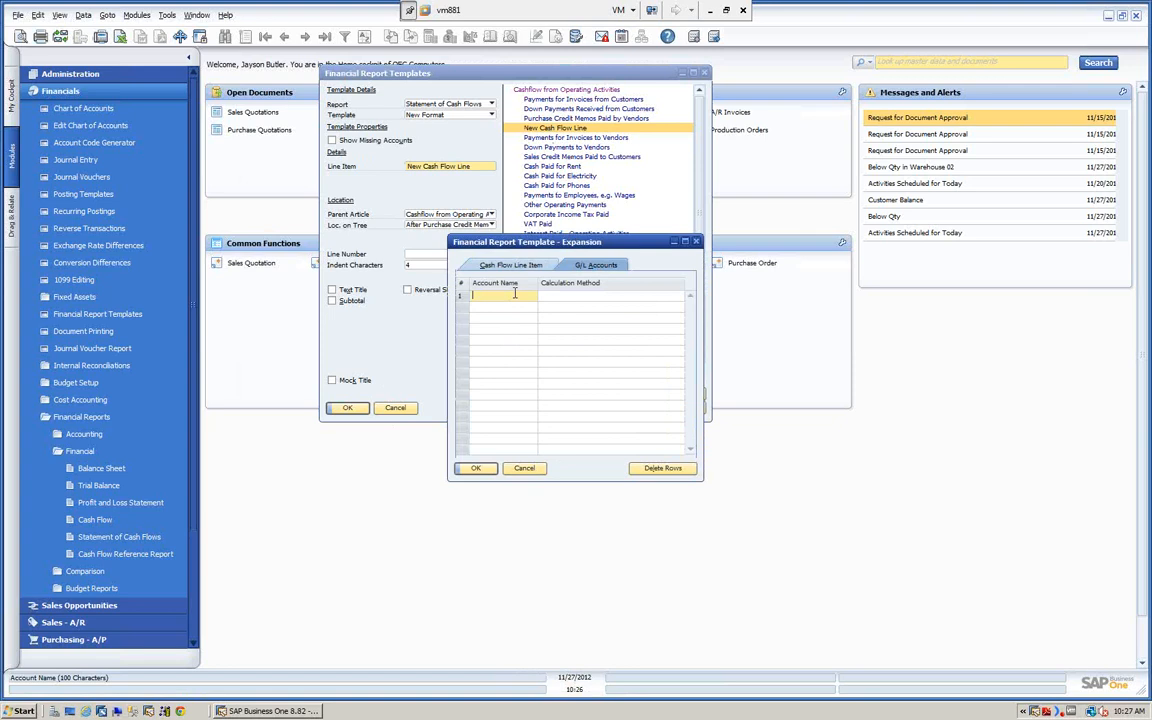
key(Tab)
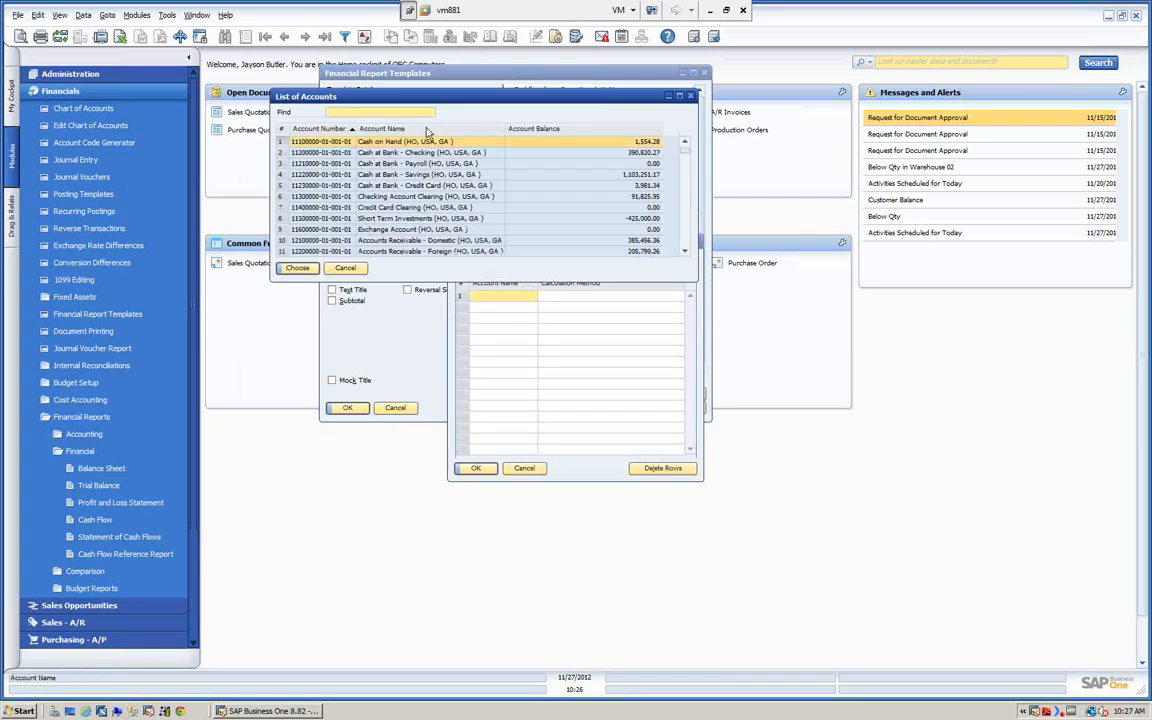
click(347, 152)
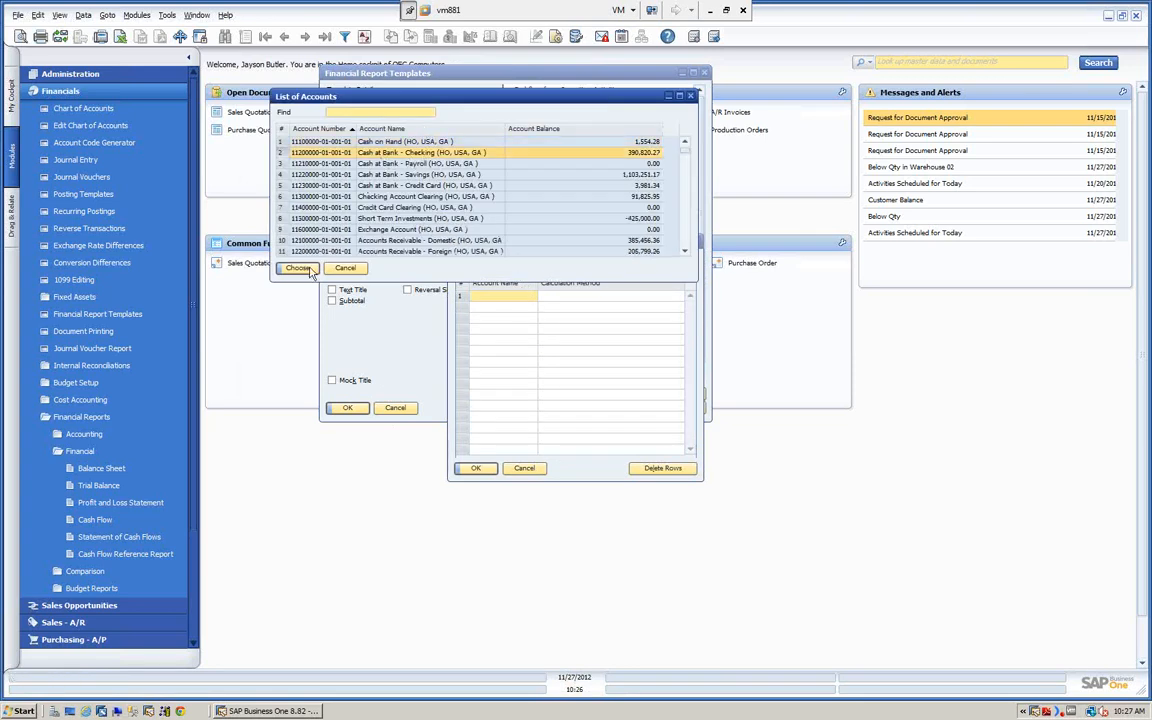
click(296, 268)
Set the checking account's calculation method to EOP (End of Period) and apply the G/L account assignment.
click(612, 297)
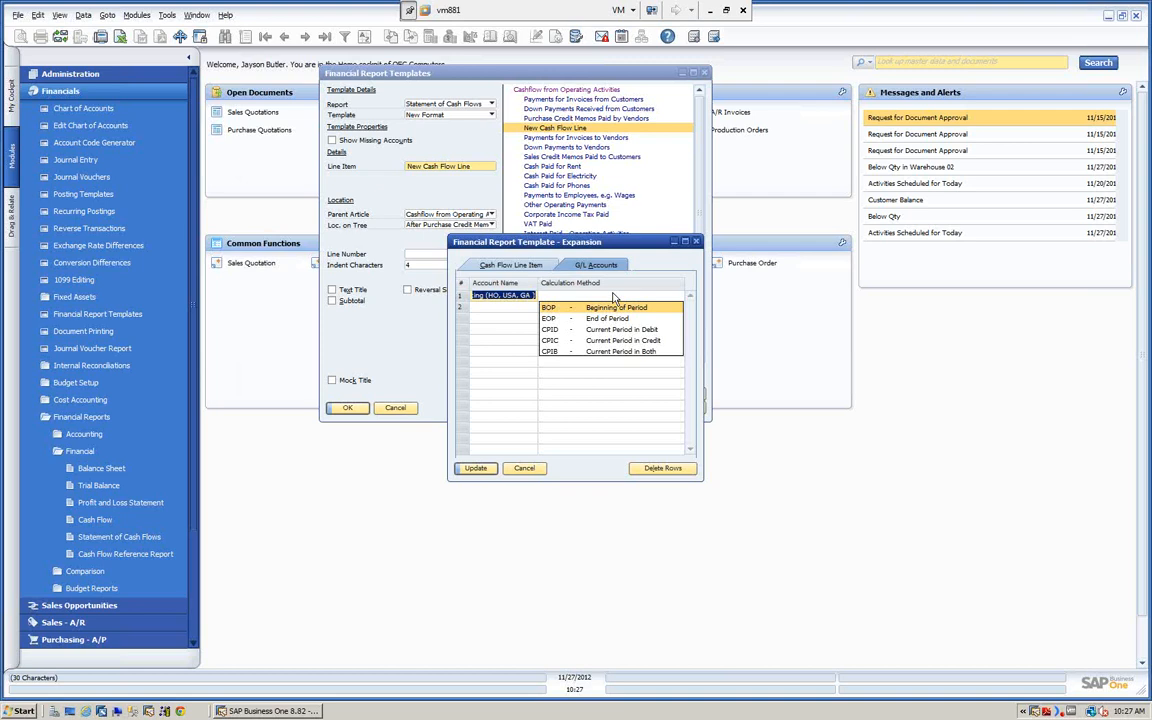
click(526, 270)
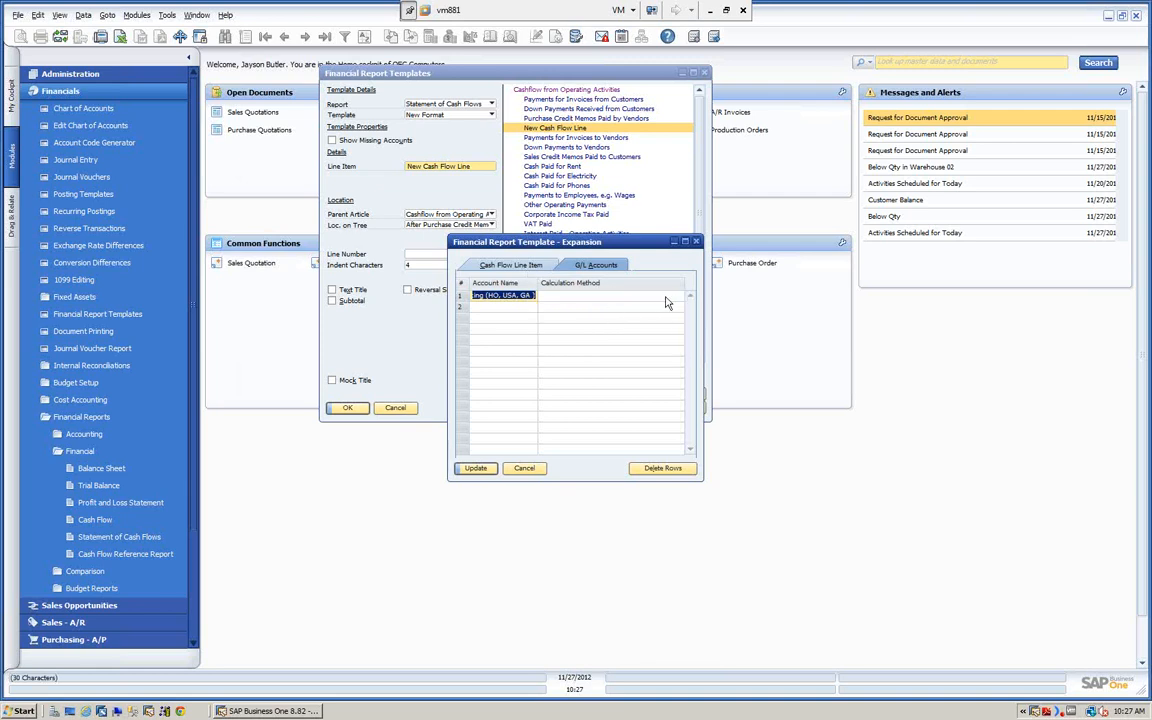
click(675, 296)
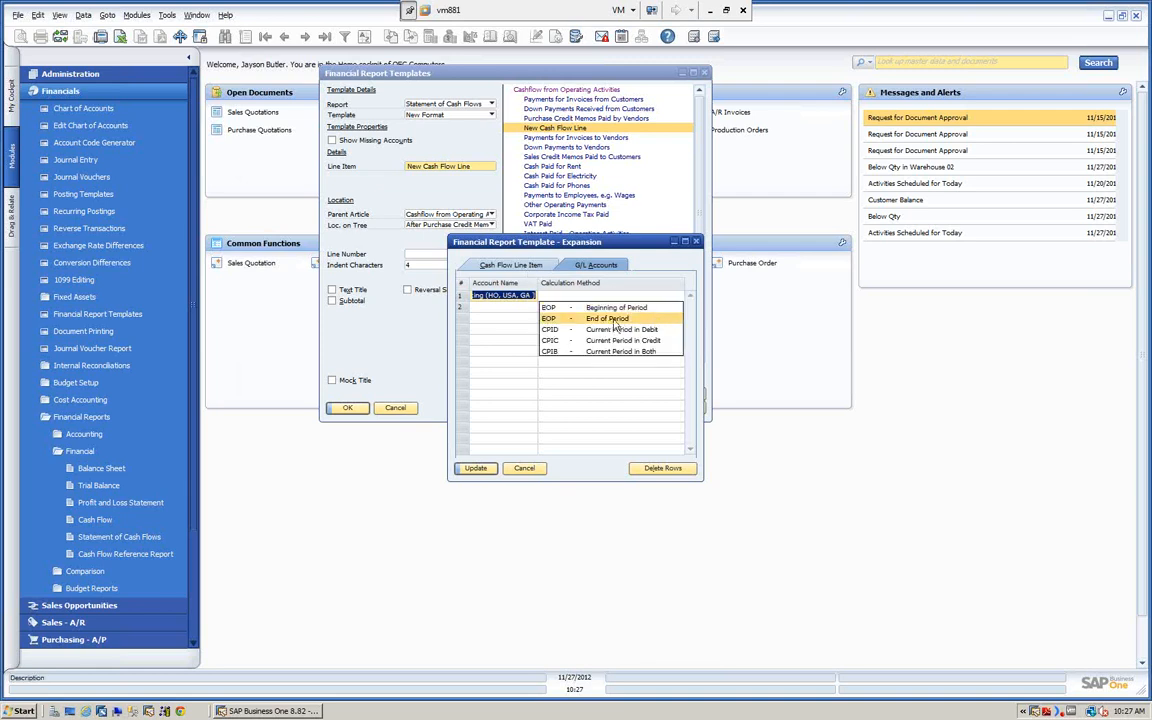
click(615, 319)
click(511, 268)
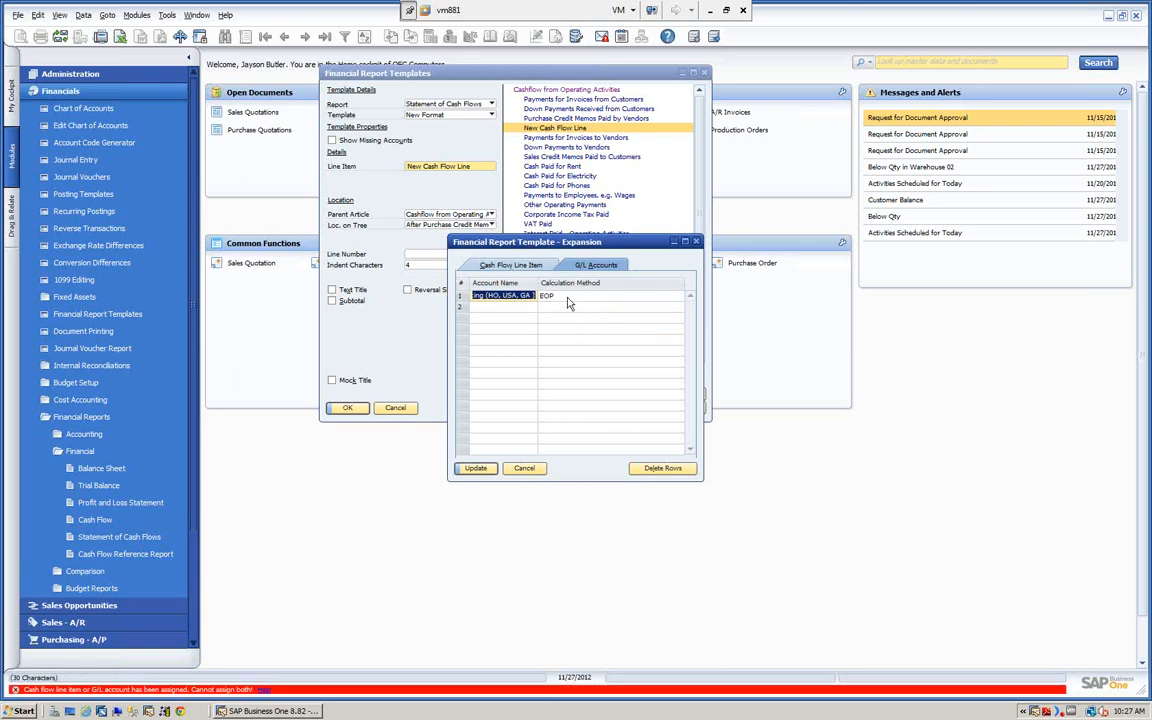
click(476, 469)
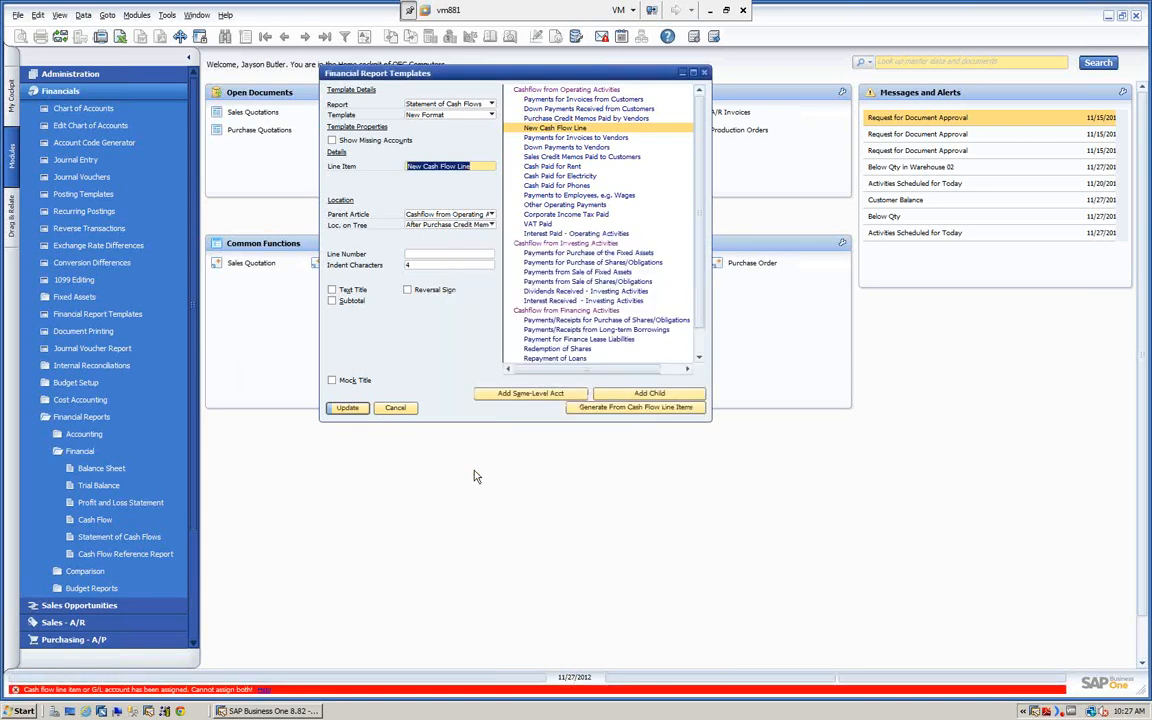
Review the cash flow line item assigned to Payments for Invoices to Vendors and close its details unchanged.
click(566, 138)
double_click(566, 138)
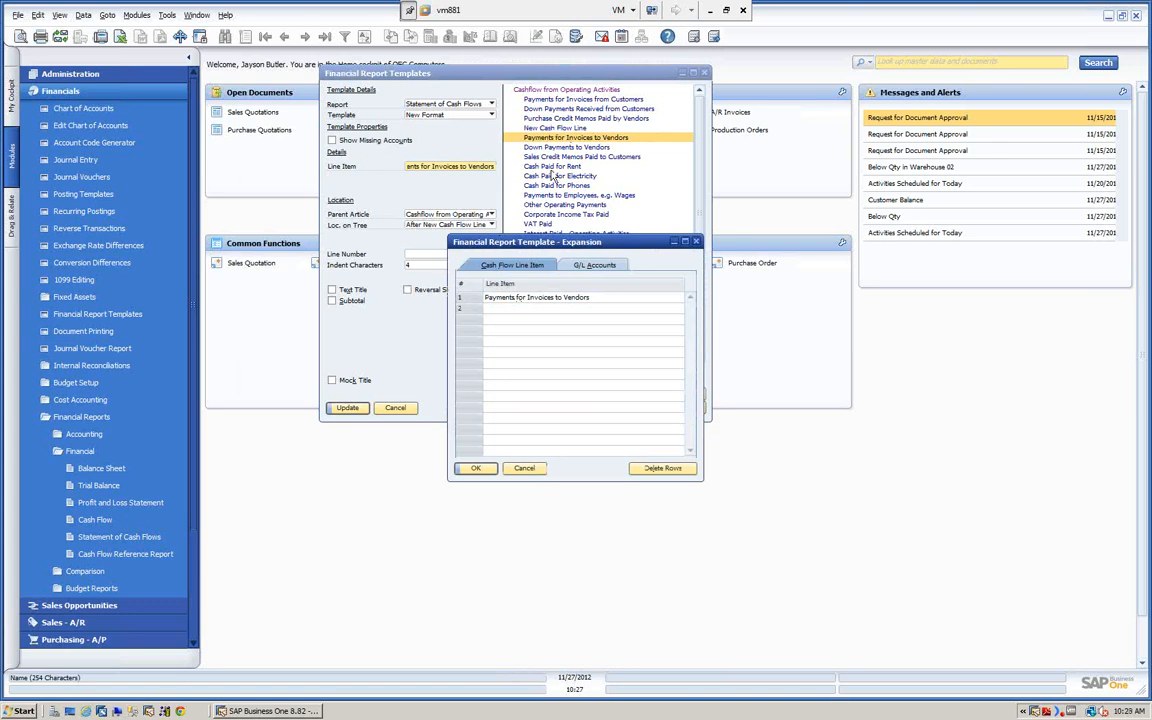
click(524, 469)
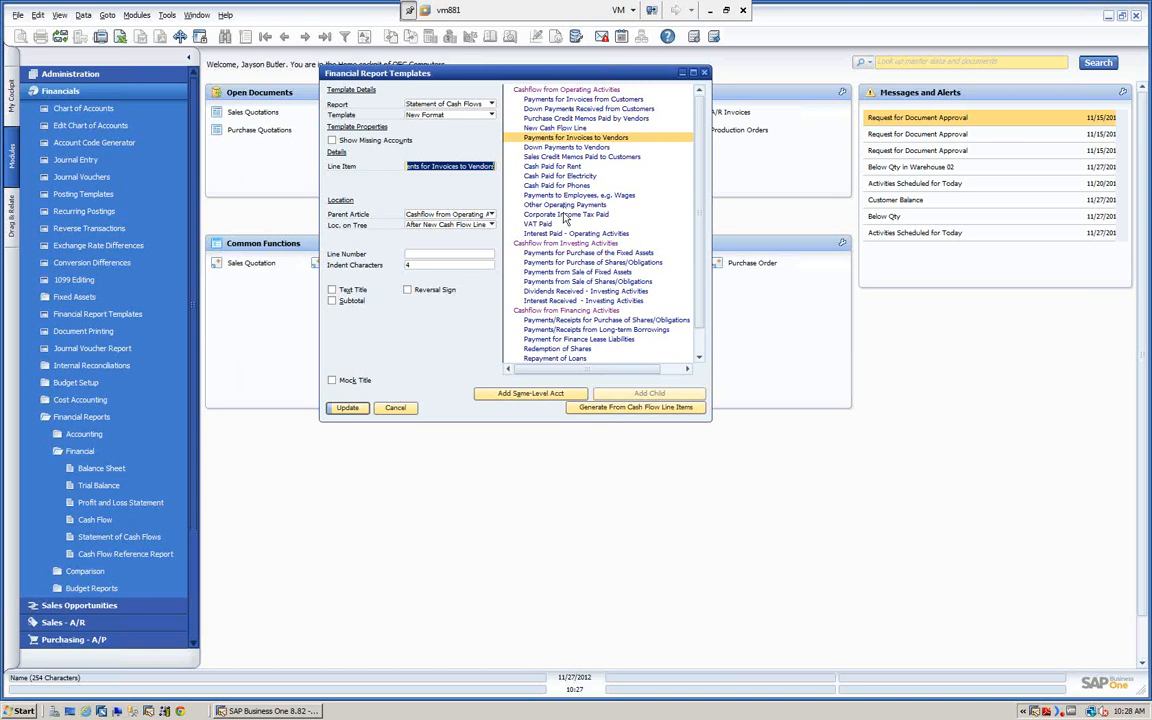
Add a same-level line named "New Payment Method" after Payments for Invoices to Vendors and save the template.
right_click(587, 144)
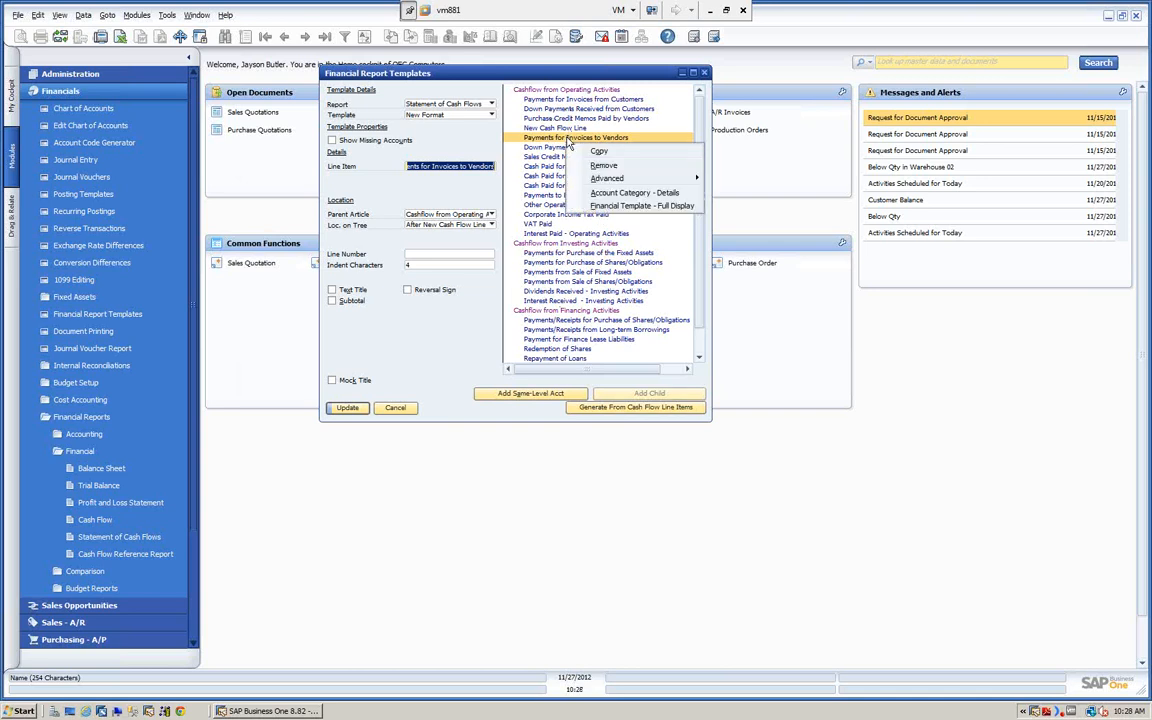
mouse_move(610, 178)
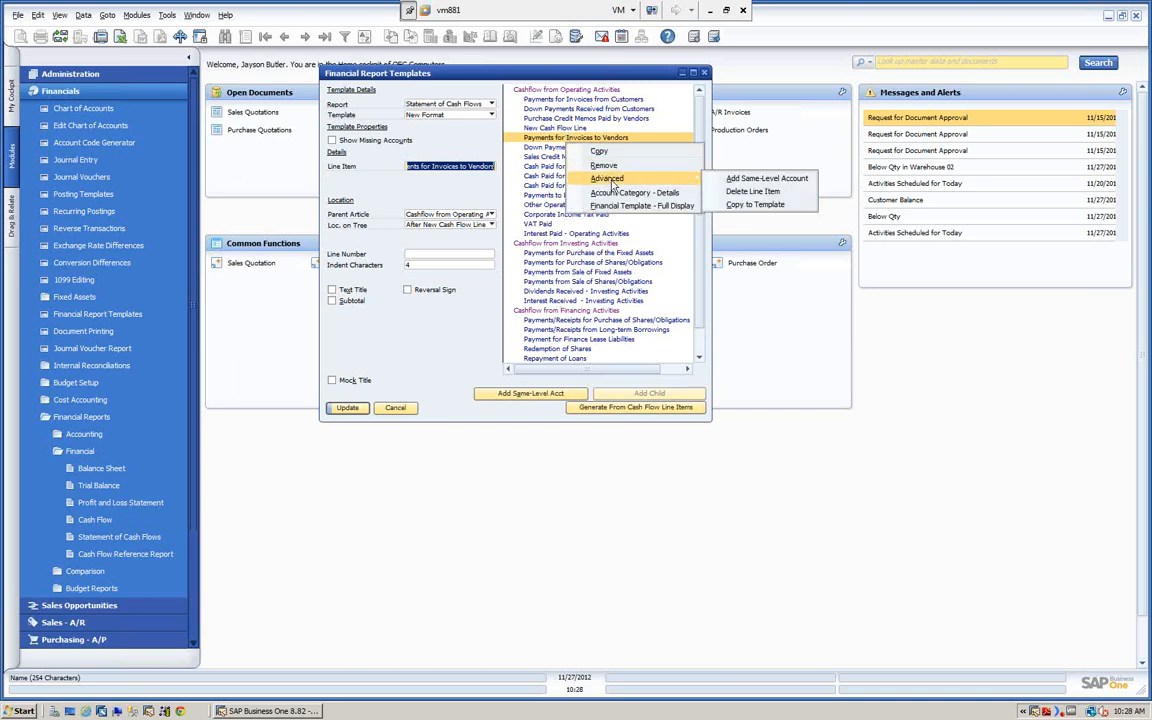
click(743, 181)
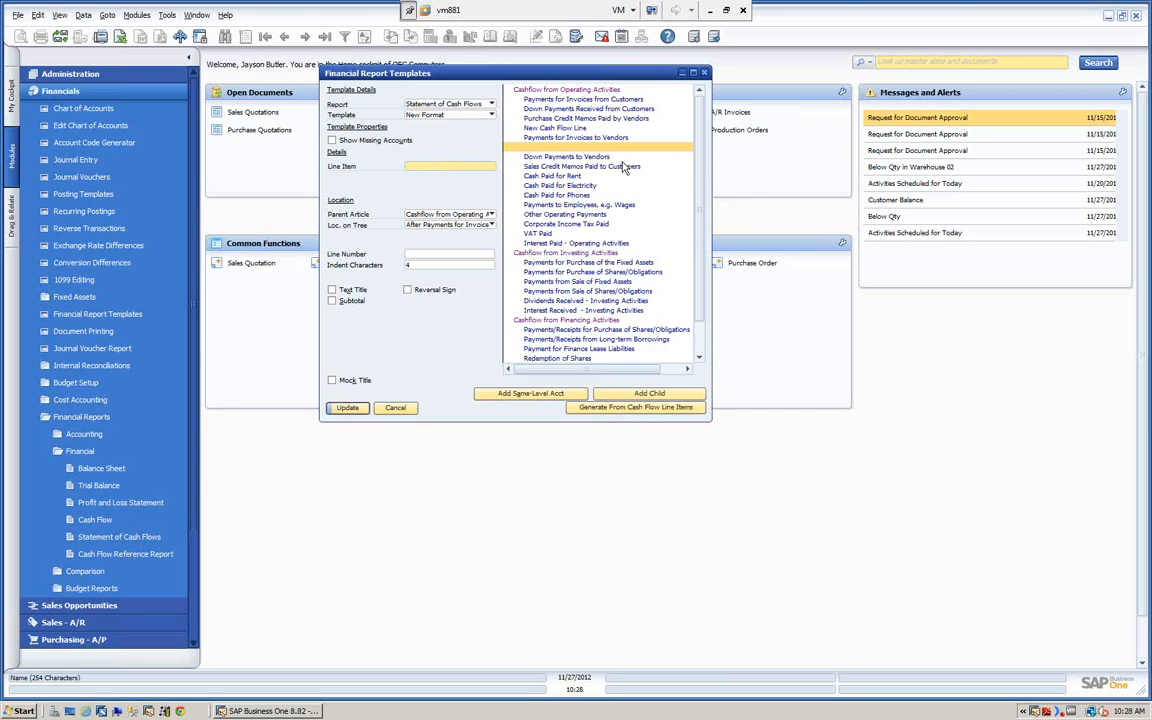
text(New Payment Method)
click(349, 412)
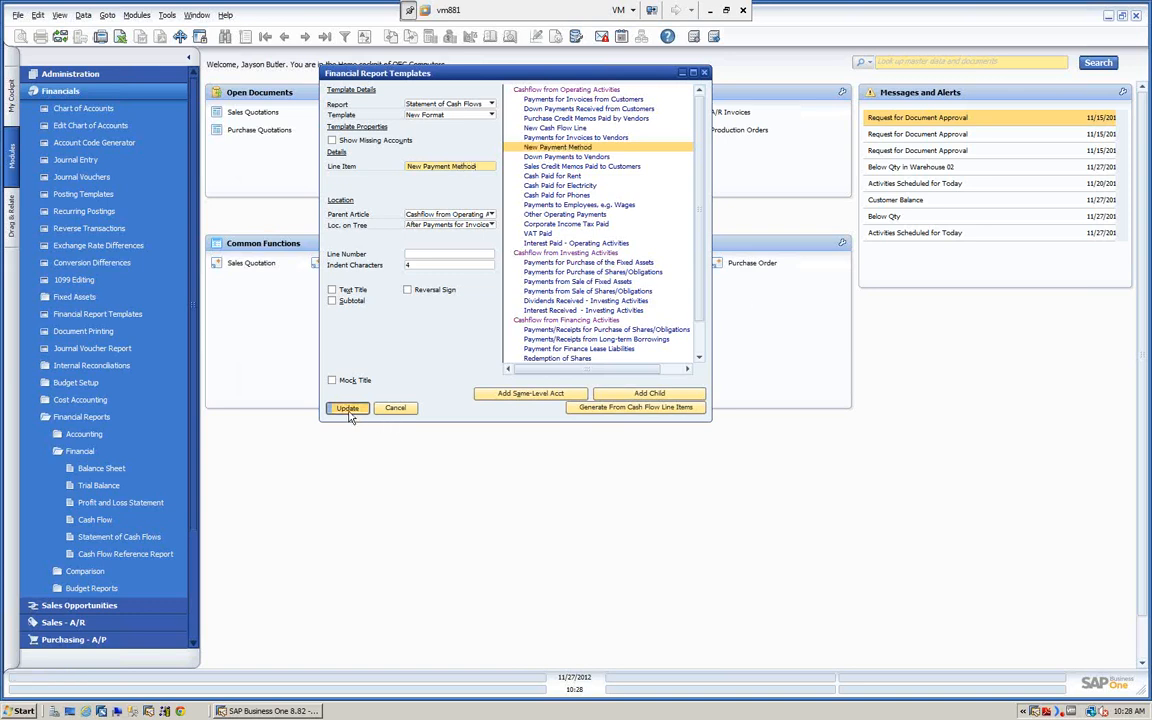
Look up the cash flow line items available for the New Payment Method line and close the list without choosing.
double_click(558, 149)
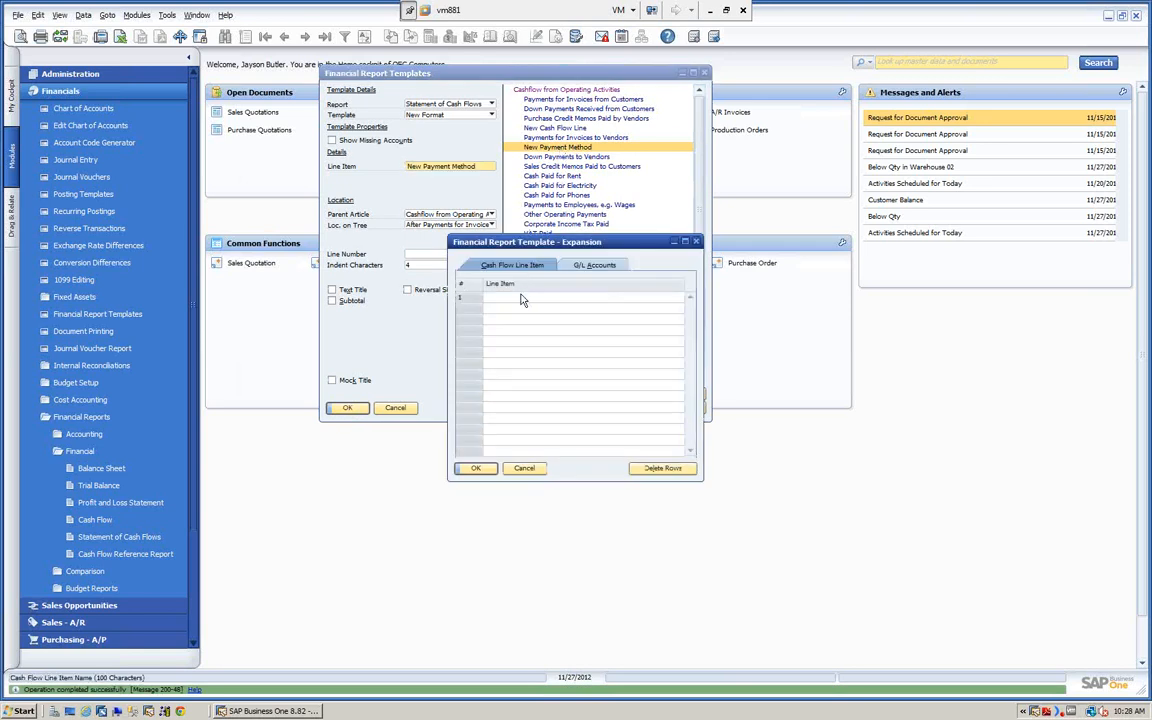
click(628, 298)
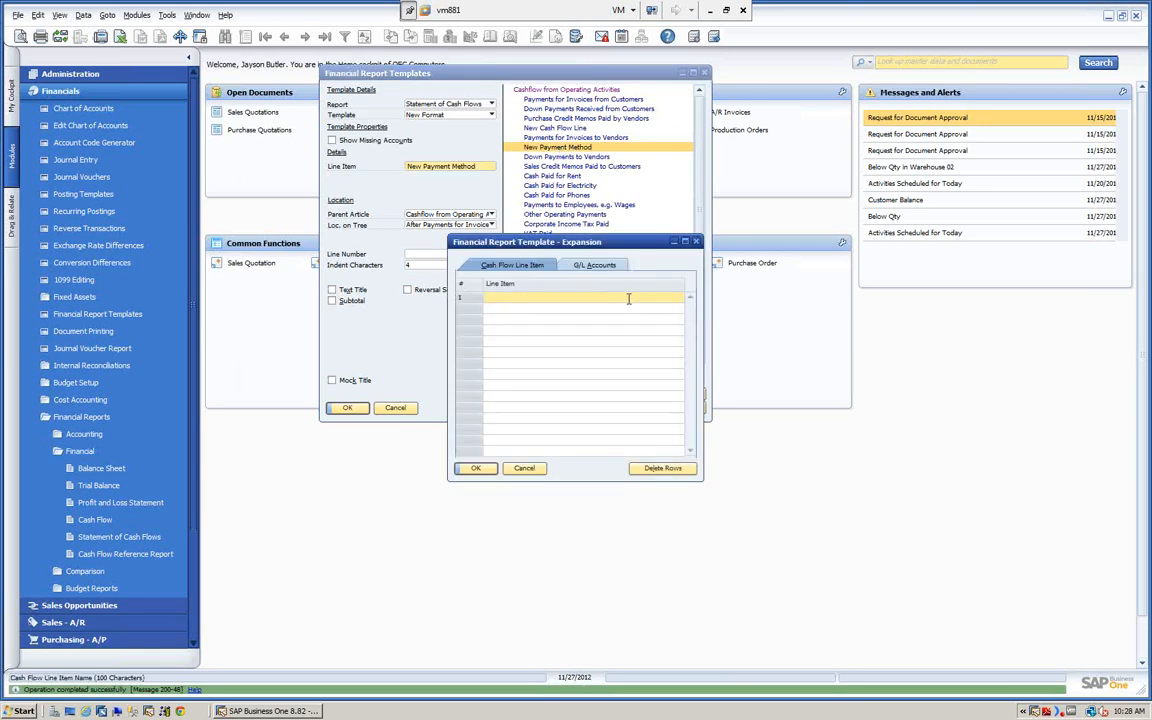
key(Tab)
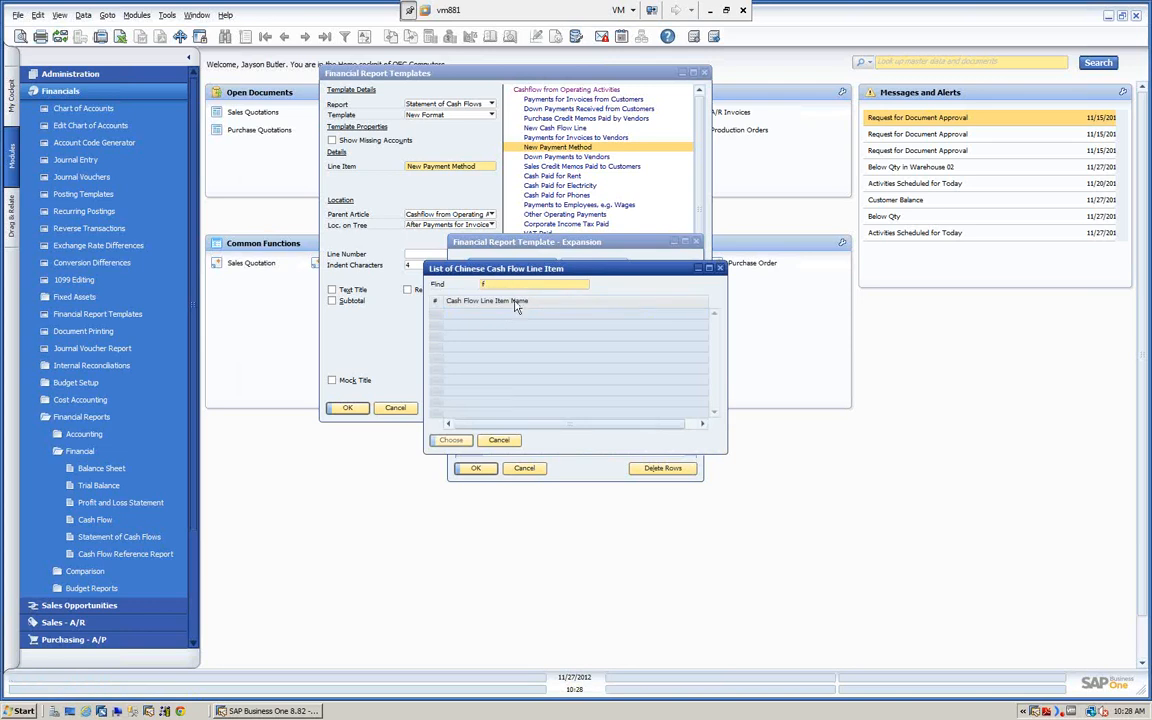
text(4)
click(498, 440)
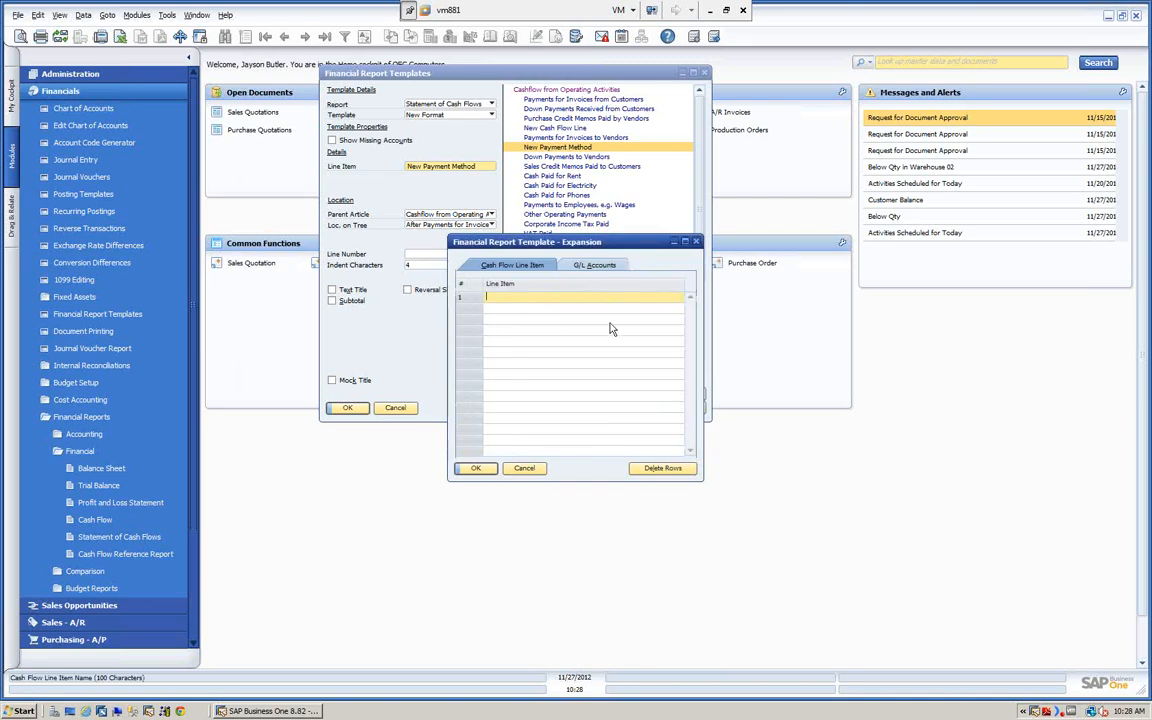
Try to assign "New Payment Method" as the line's cash flow line item, and discard the entry.
text(New)
key(BackSpace)
key(BackSpace)
key(BackSpace)
key(BackSpace)
text(New Payment Metho)
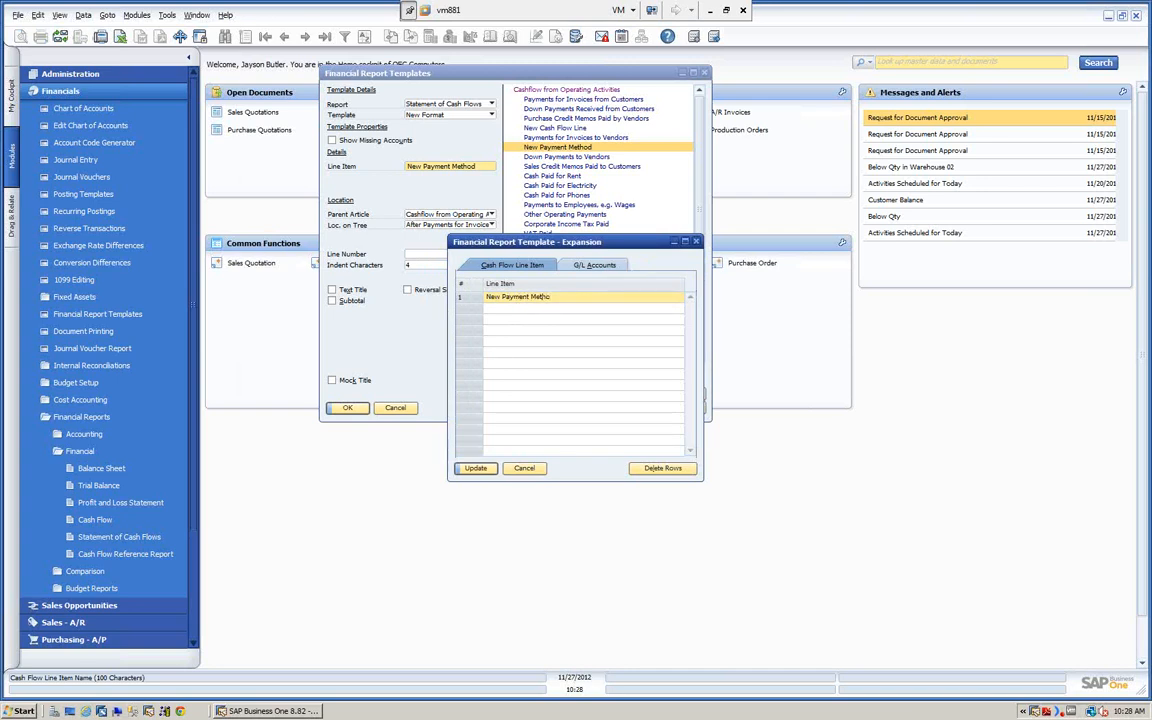
text(d)
click(476, 468)
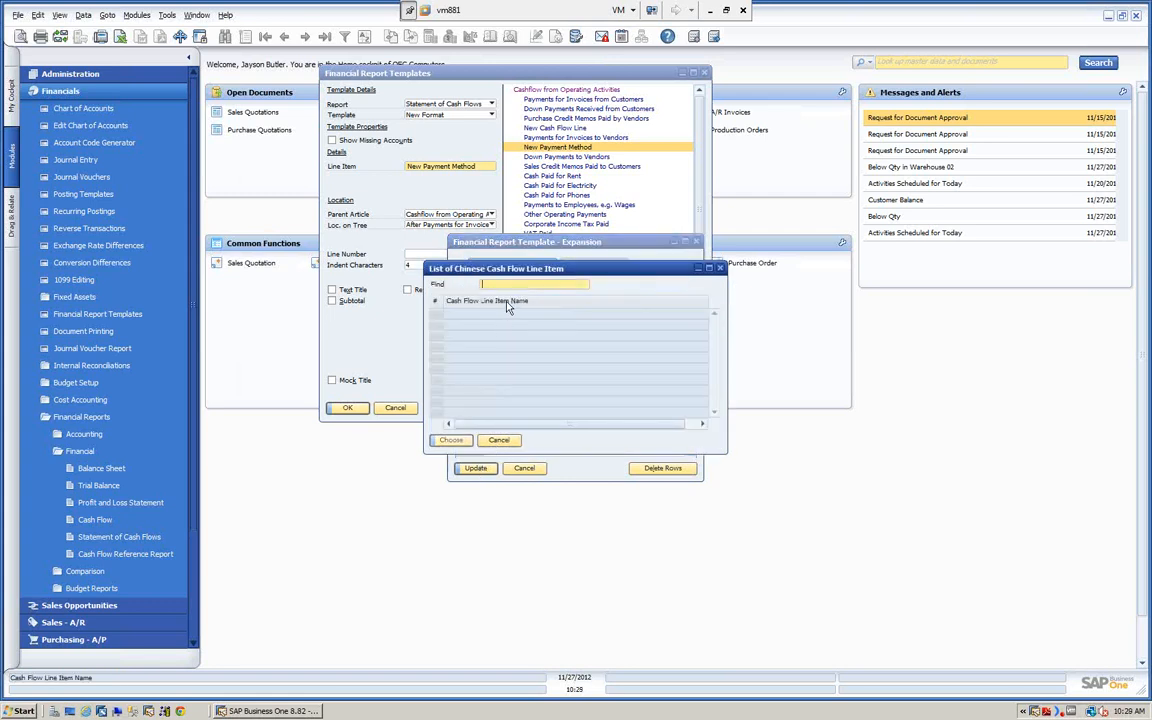
click(498, 440)
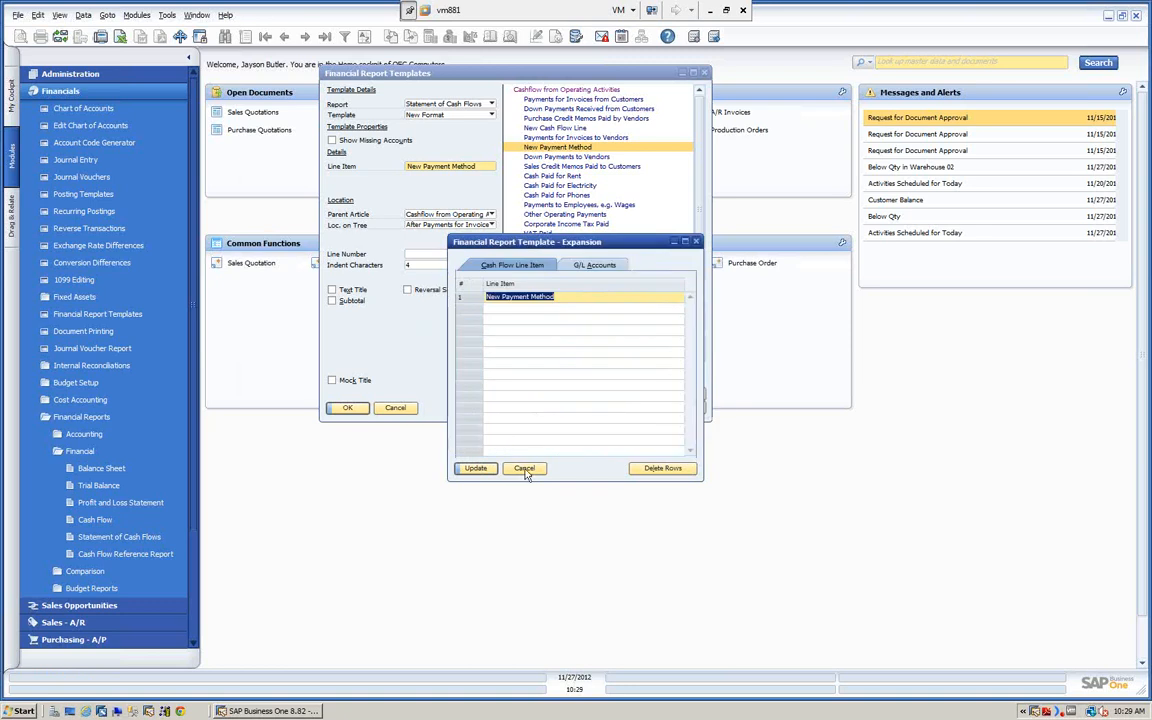
click(524, 468)
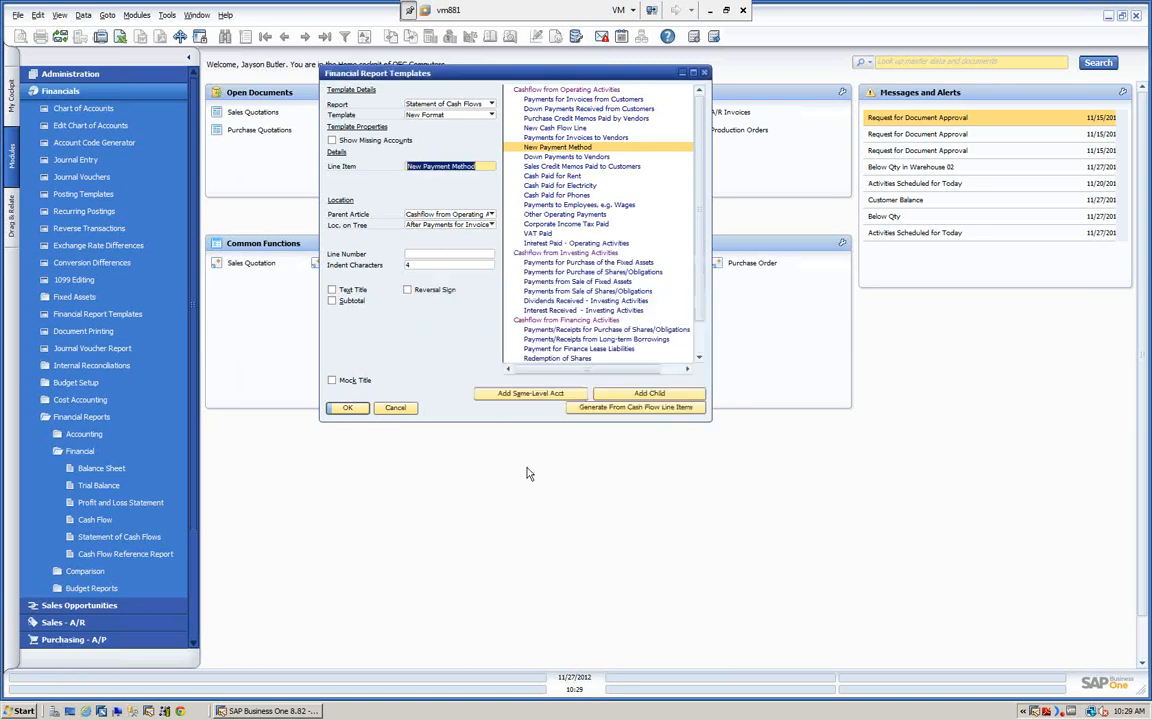
Close the report template, then review the cash flow assignment settings and default payment line items in General Settings and close them unchanged.
click(396, 409)
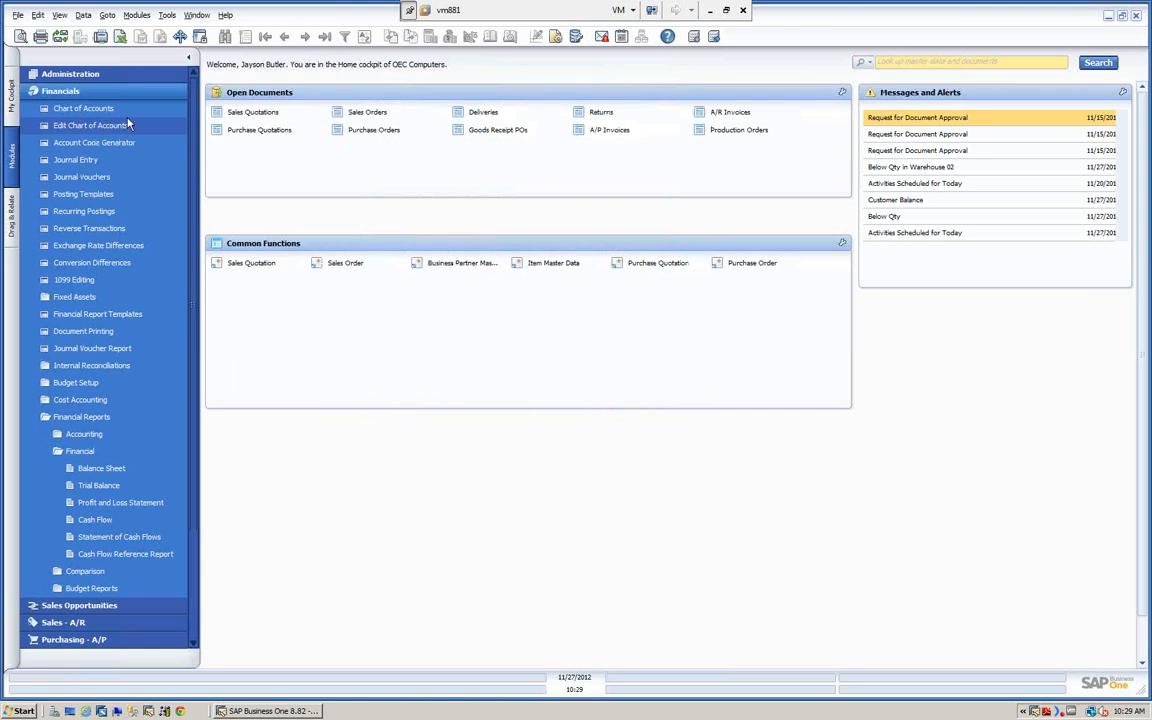
click(117, 93)
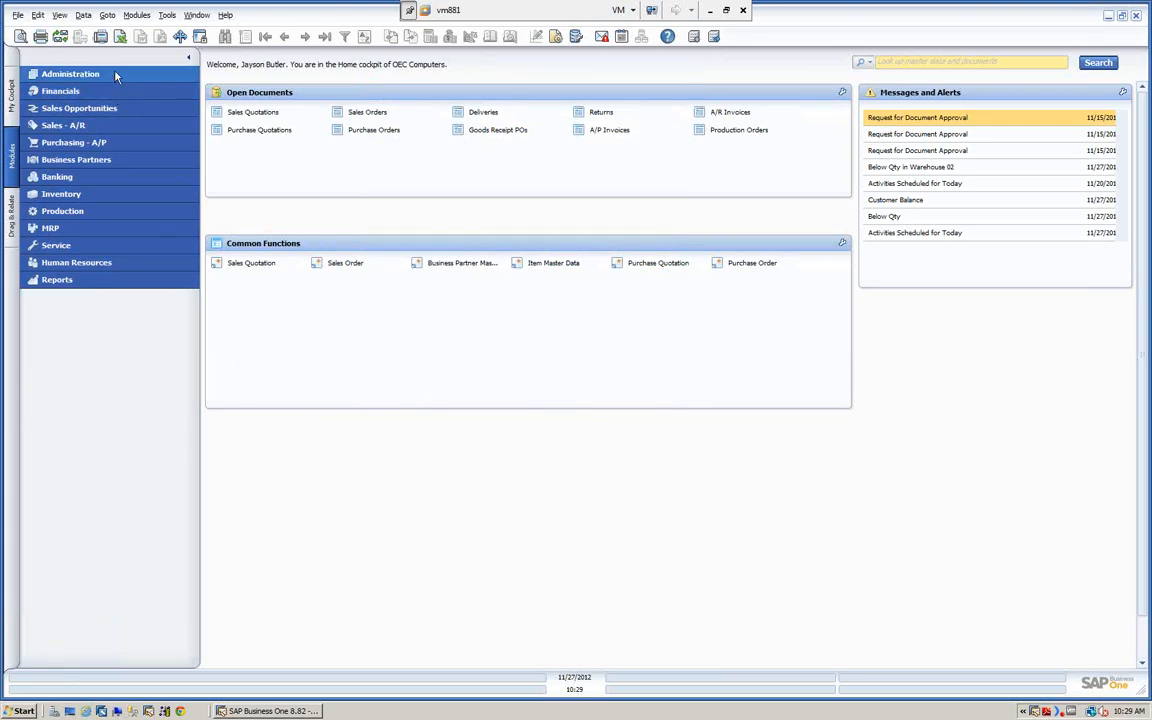
click(115, 75)
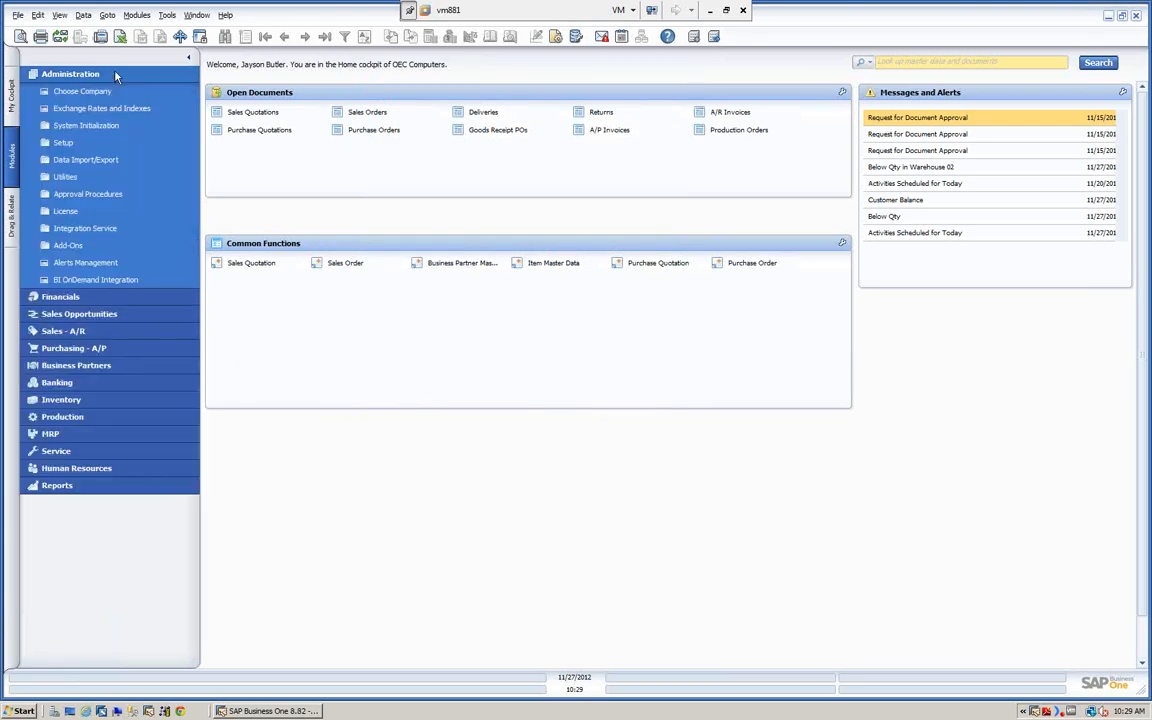
click(89, 126)
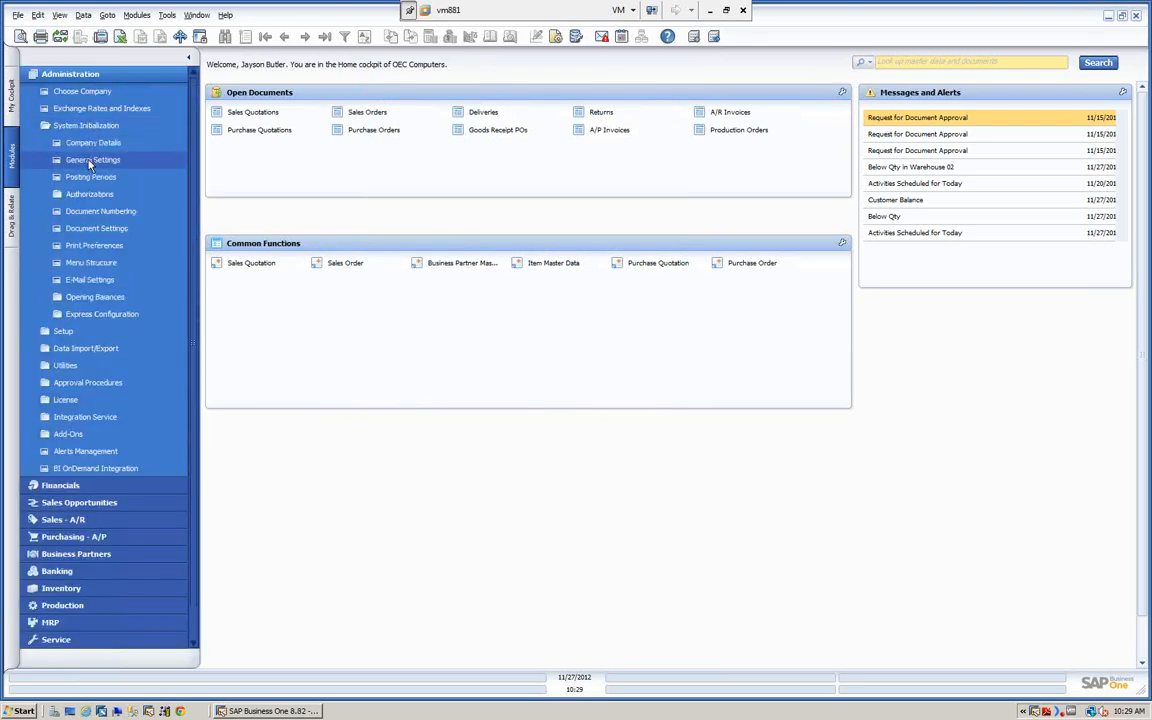
click(92, 160)
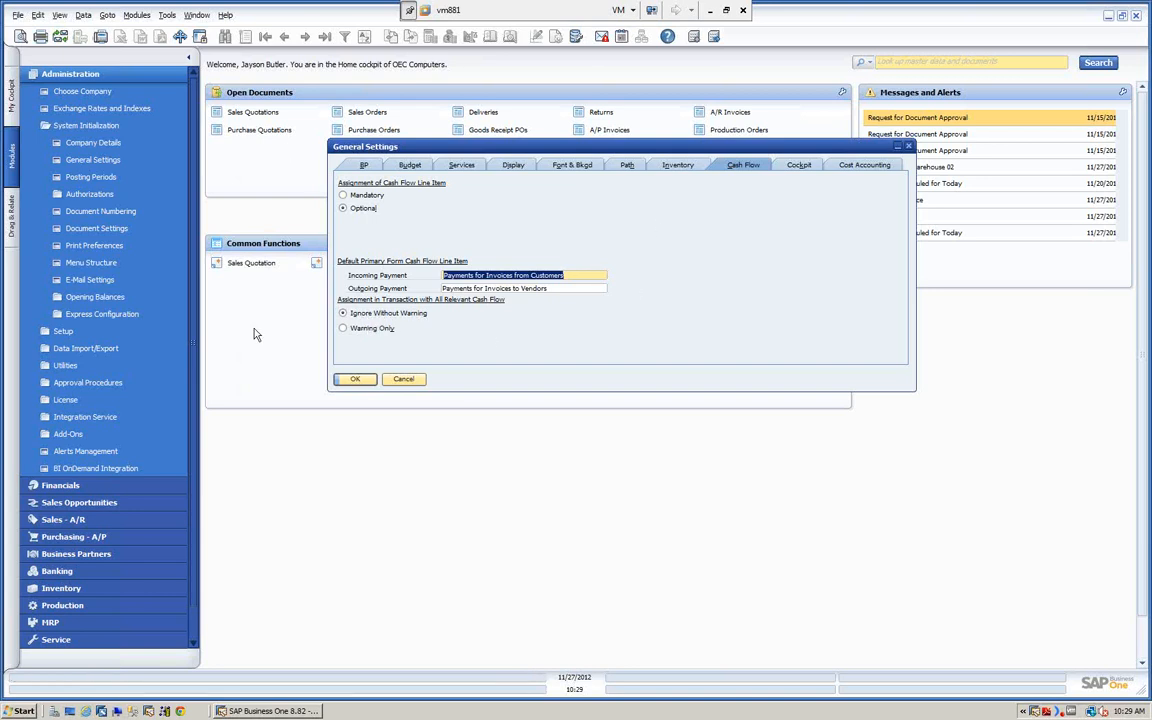
click(360, 380)
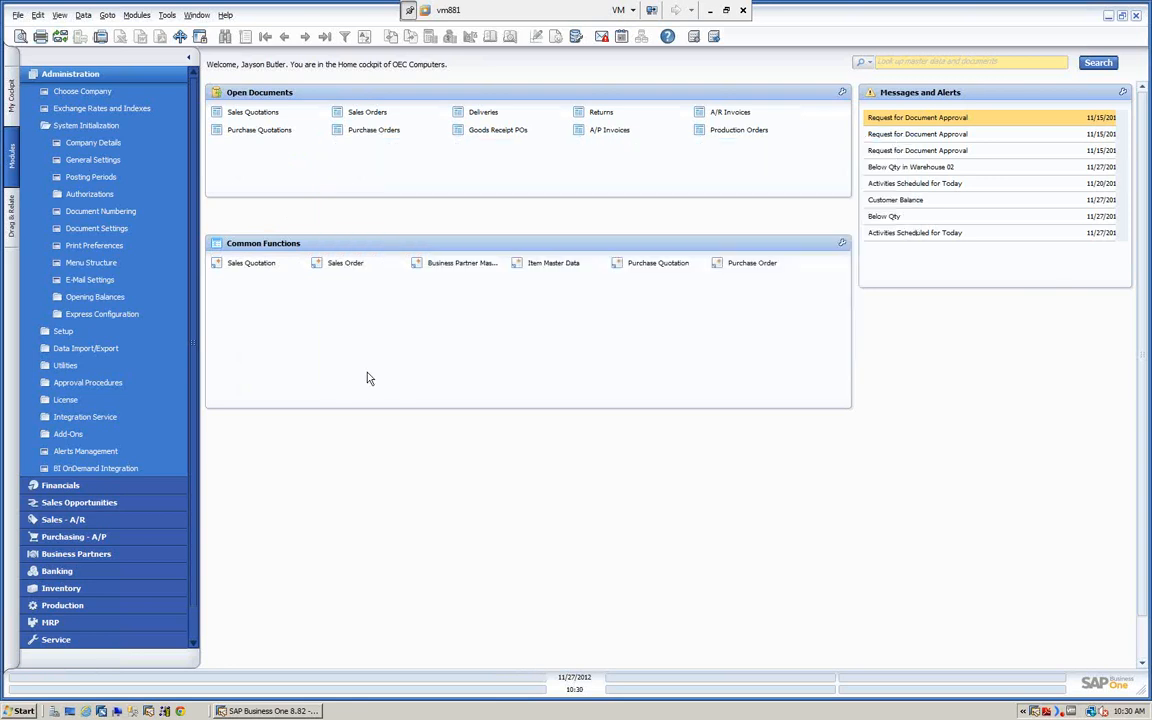
Review the cash flow properties of the Cash at Bank - Checking account in the chart of accounts and close it unchanged.
click(83, 79)
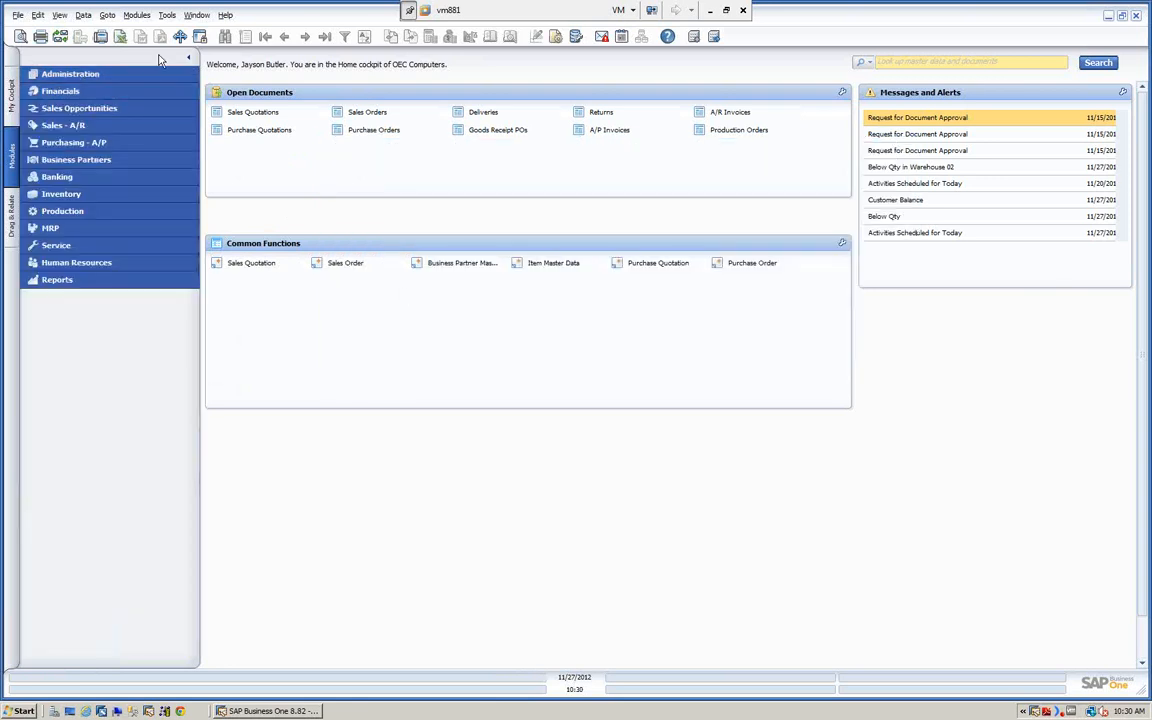
click(96, 92)
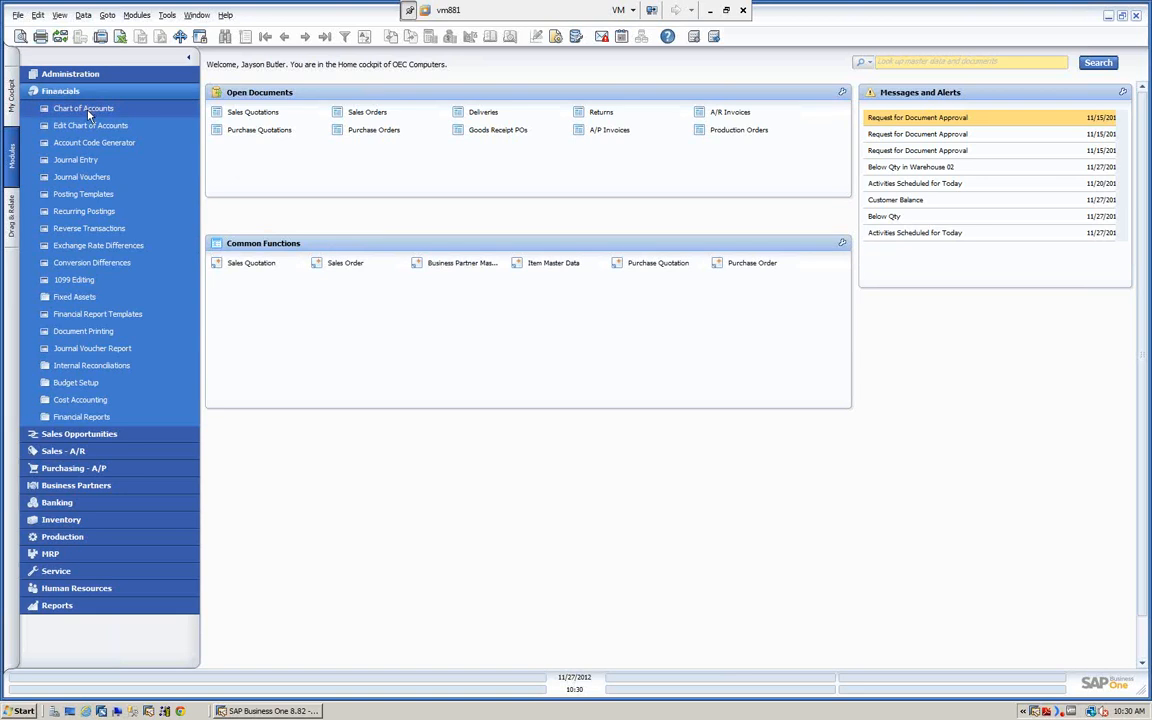
click(86, 110)
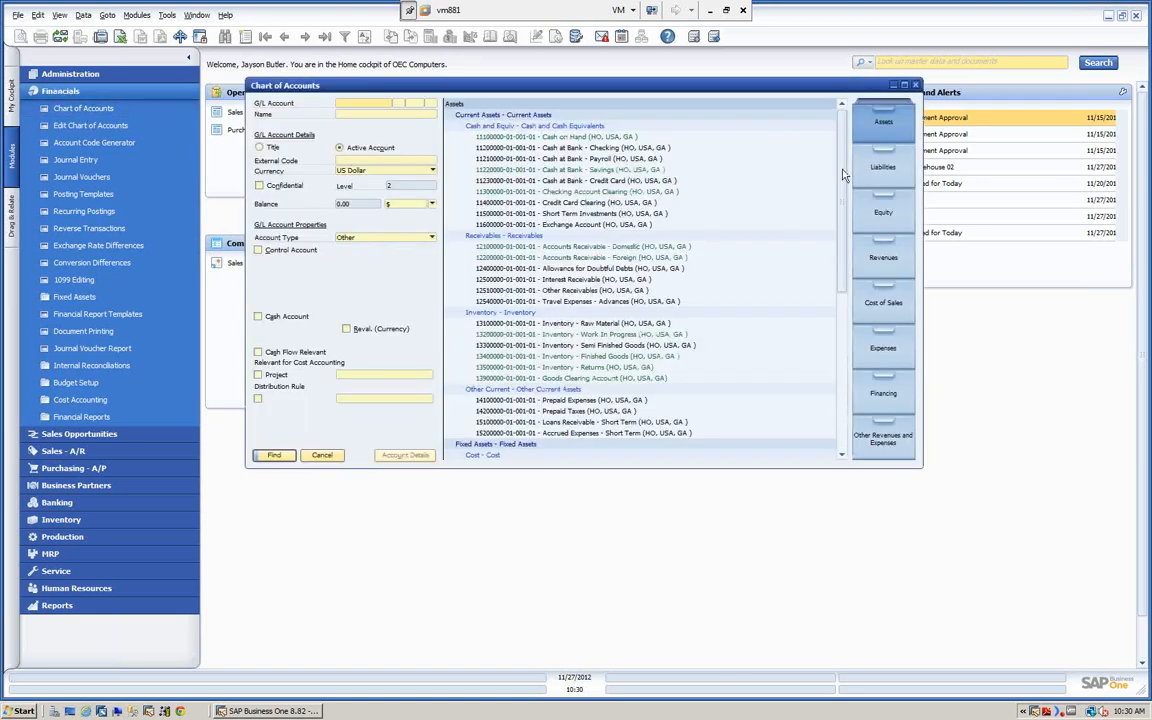
click(520, 149)
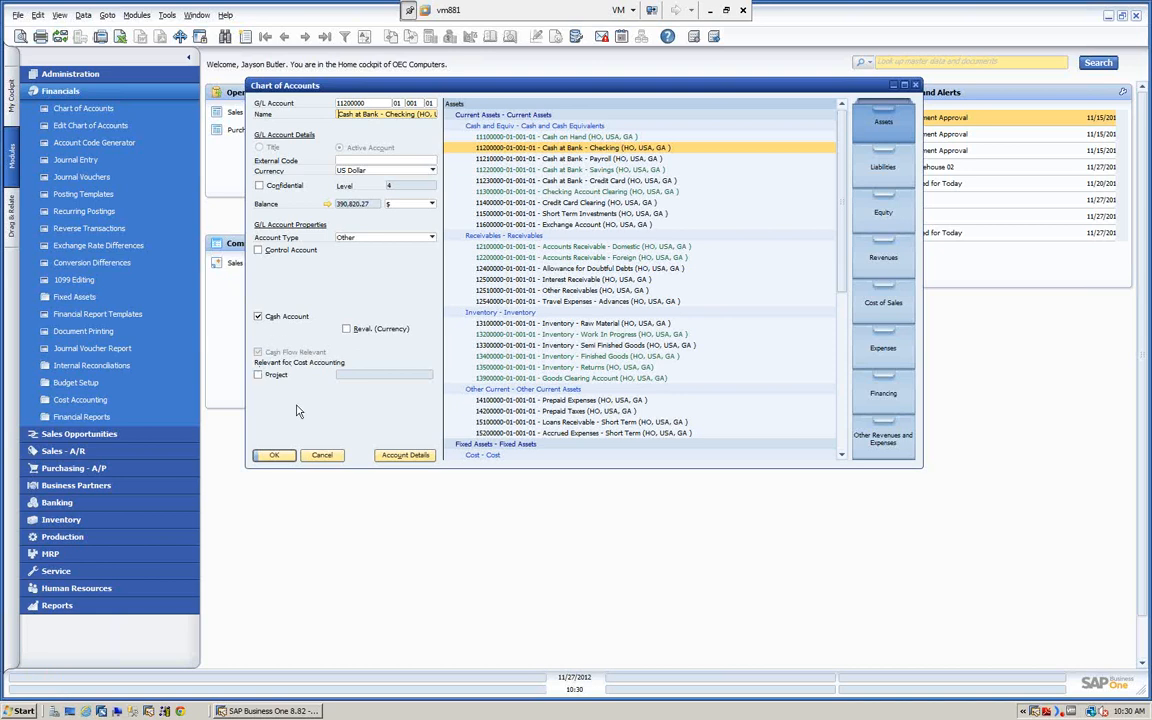
click(322, 456)
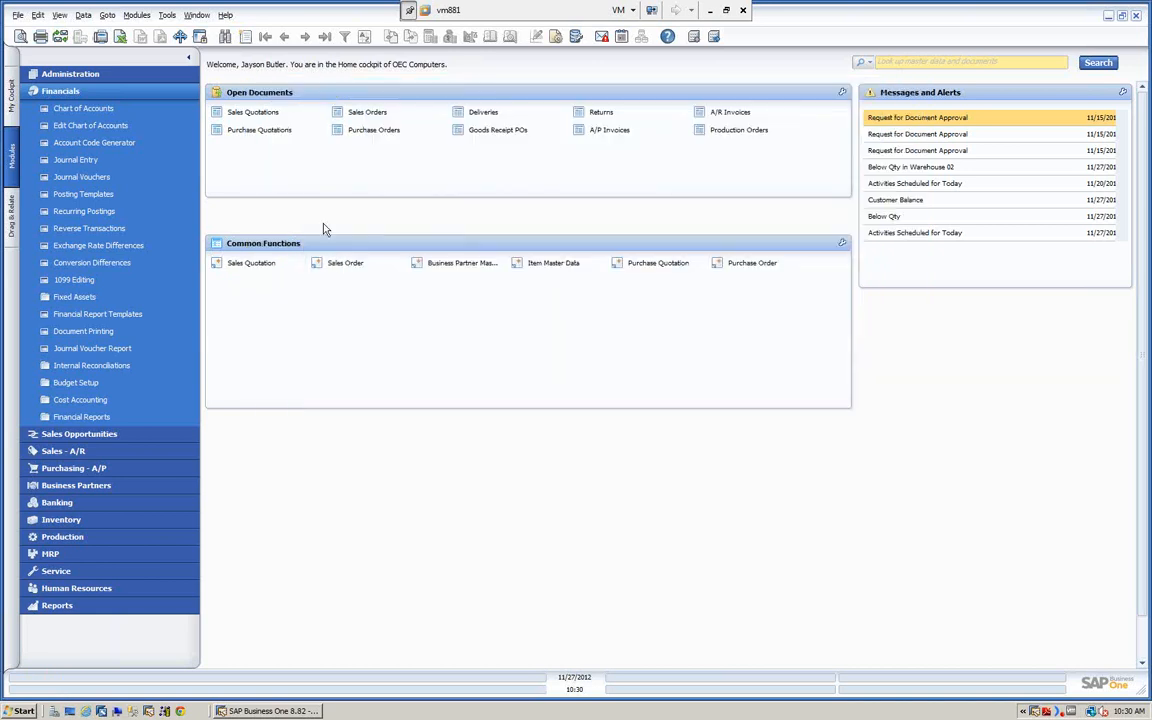
Start a new journal entry with Cash at Bank - Checking as the account on the first row.
click(85, 162)
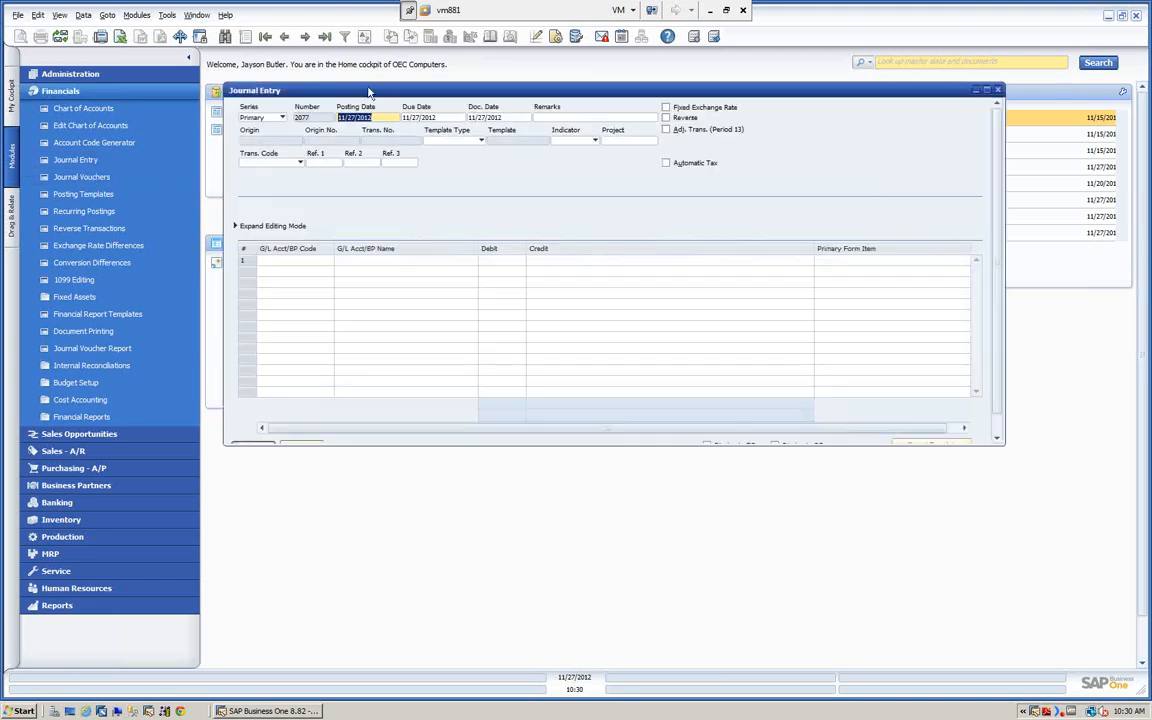
click(281, 260)
key(Tab)
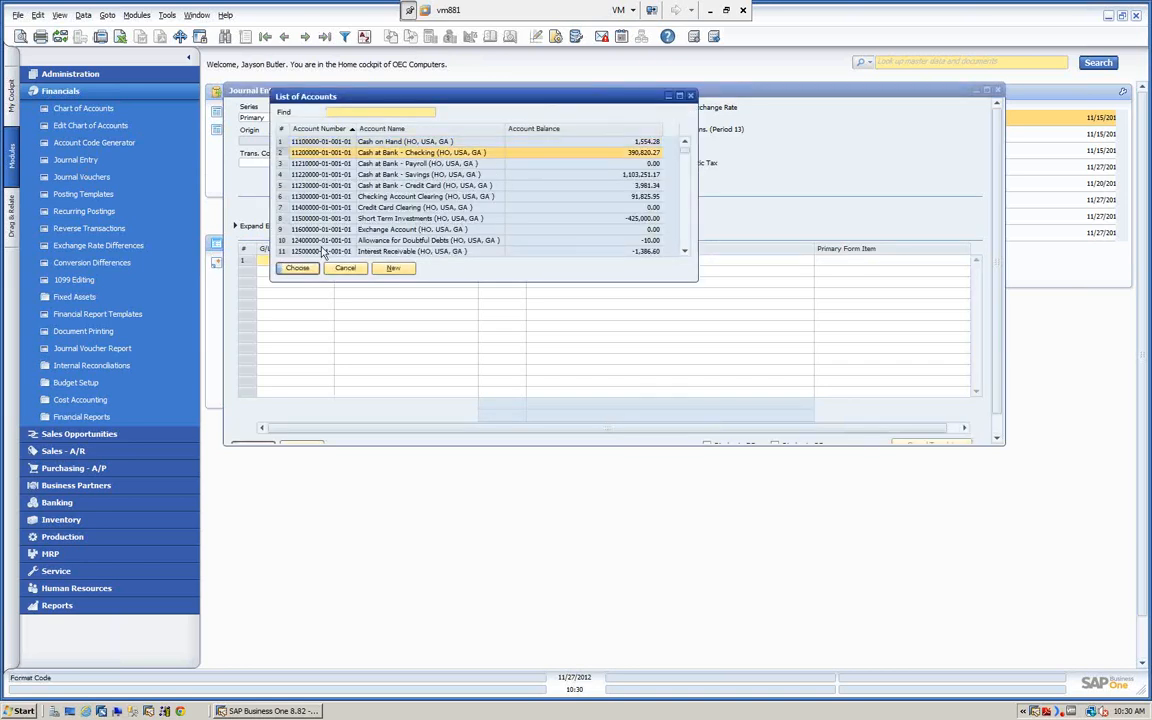
click(297, 267)
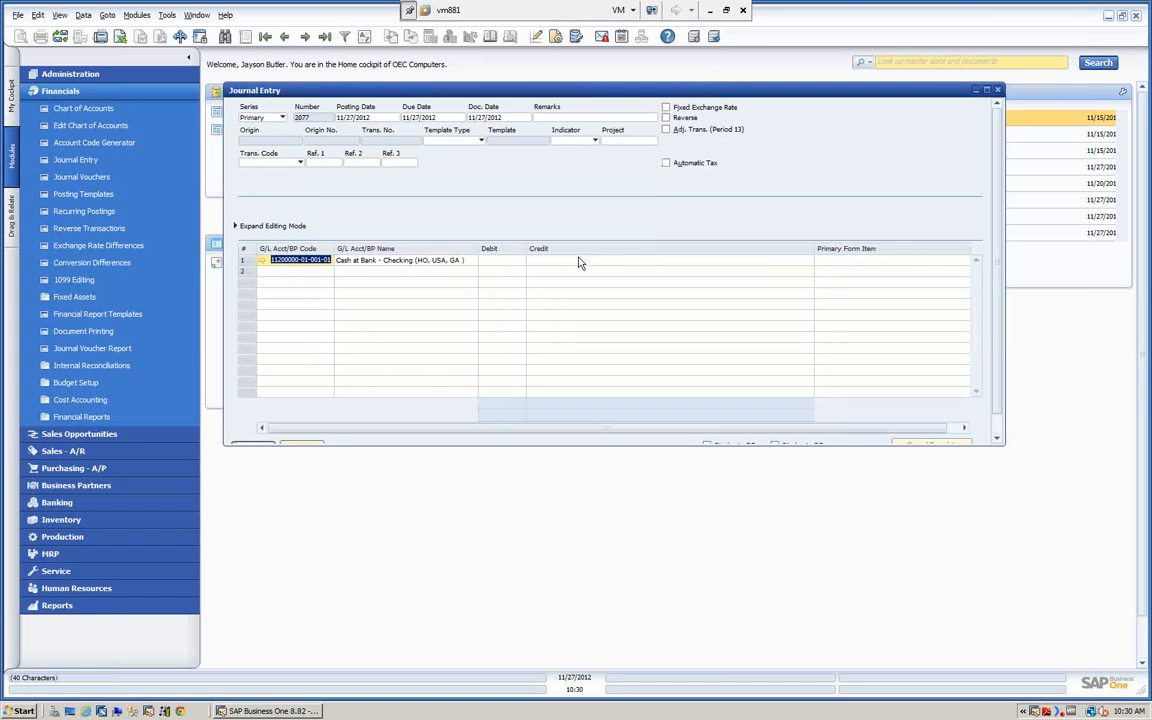
Credit 1,500 on the journal entry's first row and assign Cash Paid for Rent as its primary form item.
key(Tab)
key(Tab)
key(Tab)
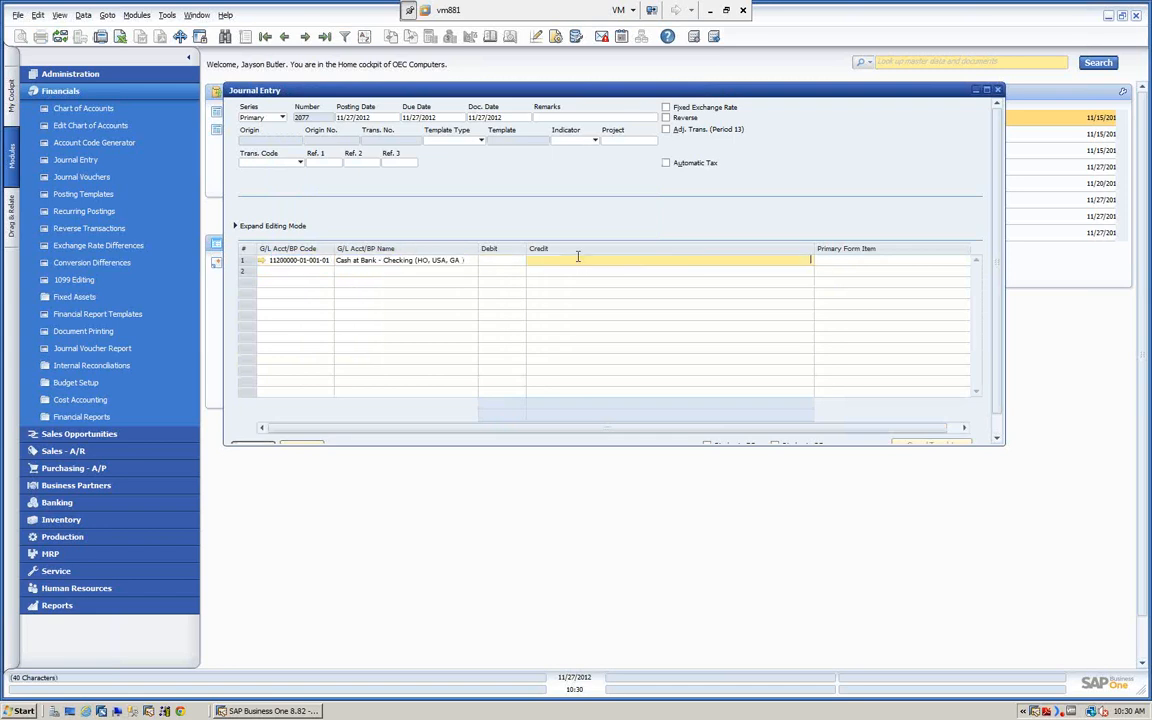
text(1,500)
key(Tab)
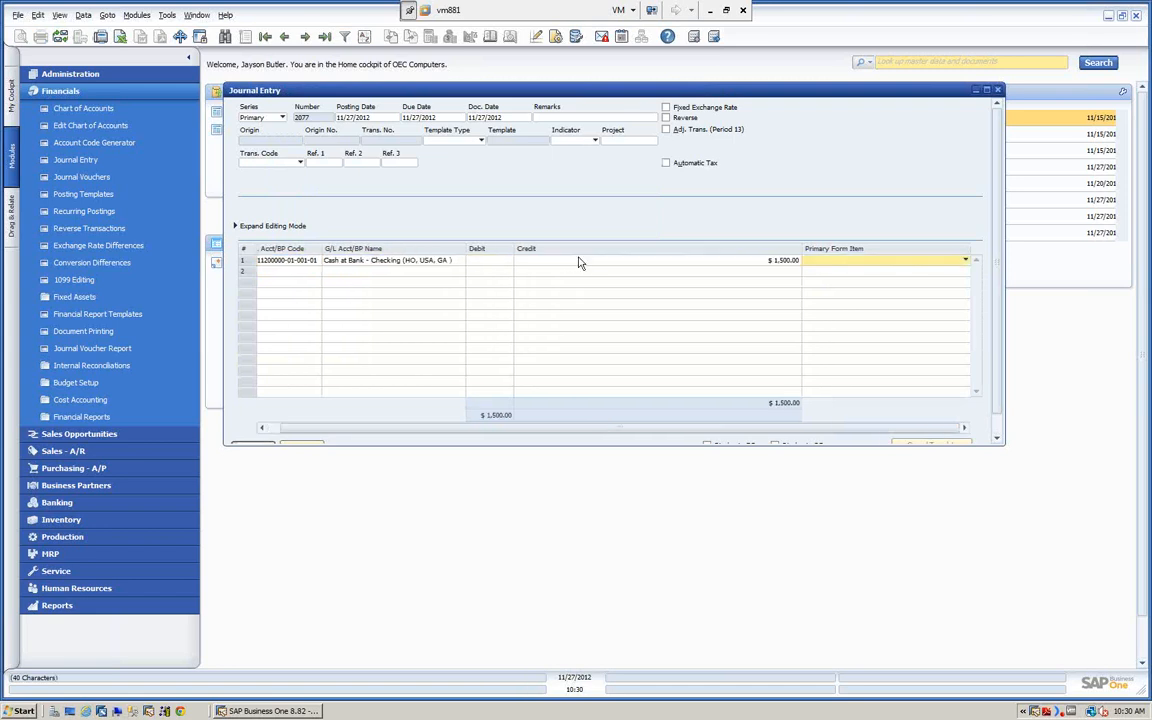
click(965, 261)
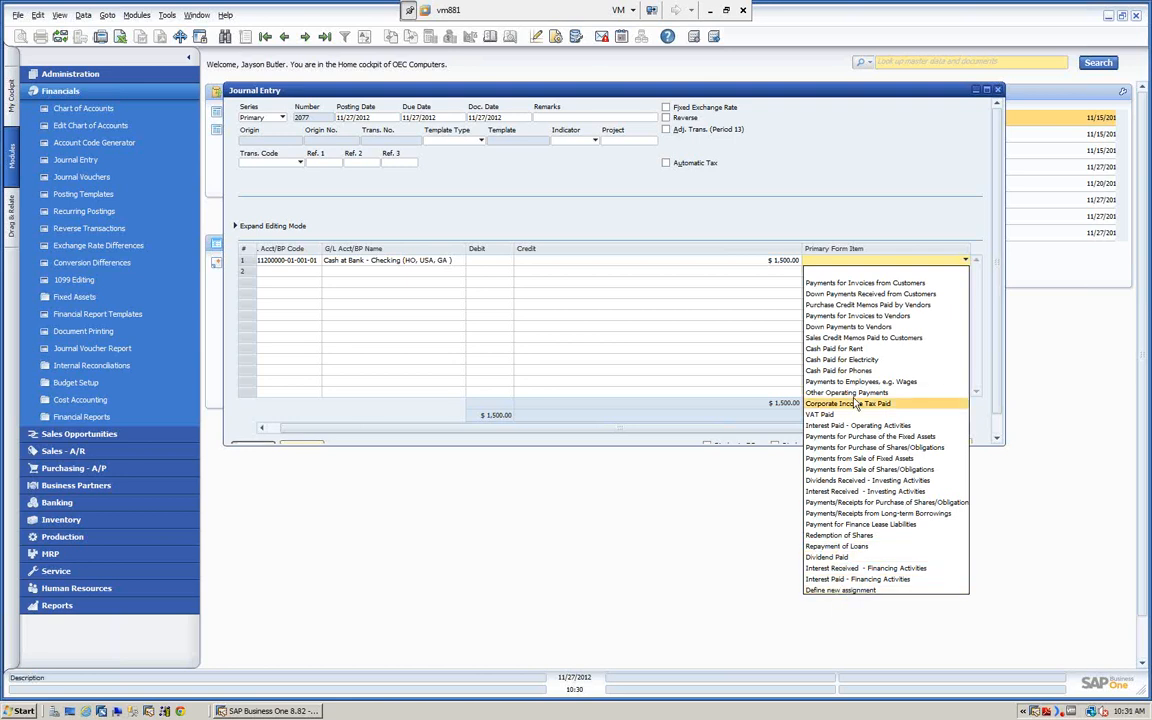
click(829, 349)
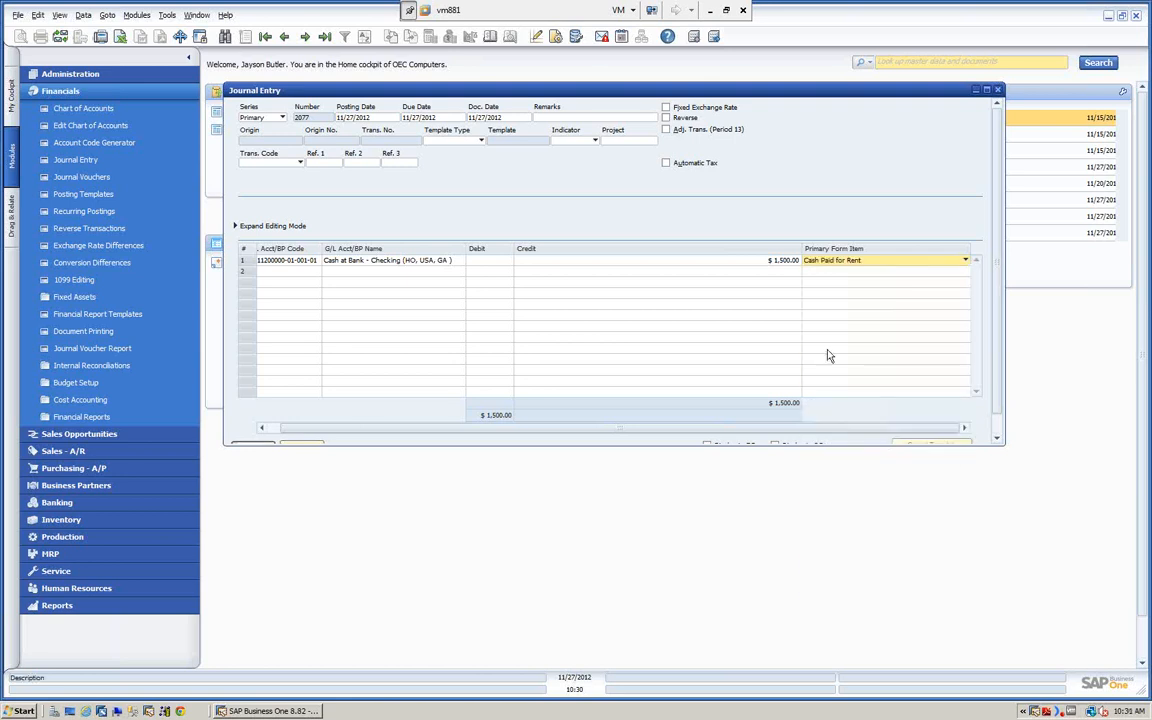
Add a second Cash at Bank - Checking row with a 500 credit and assign Cash Paid for Electricity to it.
click(288, 271)
key(Tab)
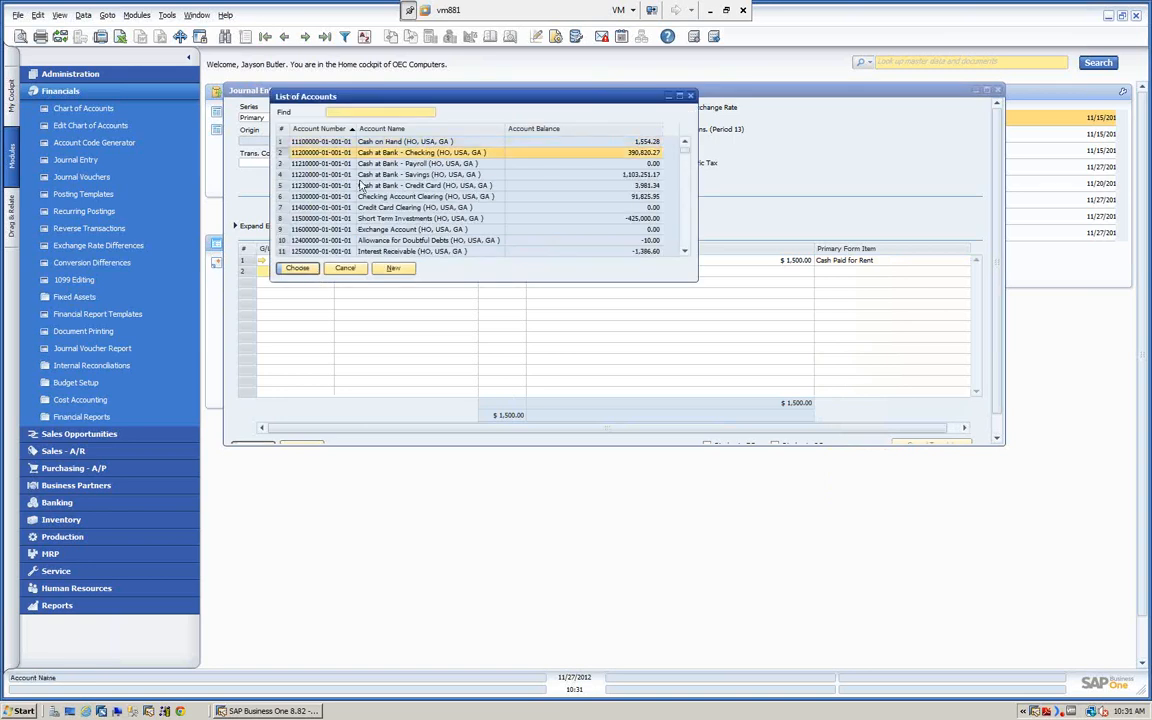
click(297, 268)
click(659, 271)
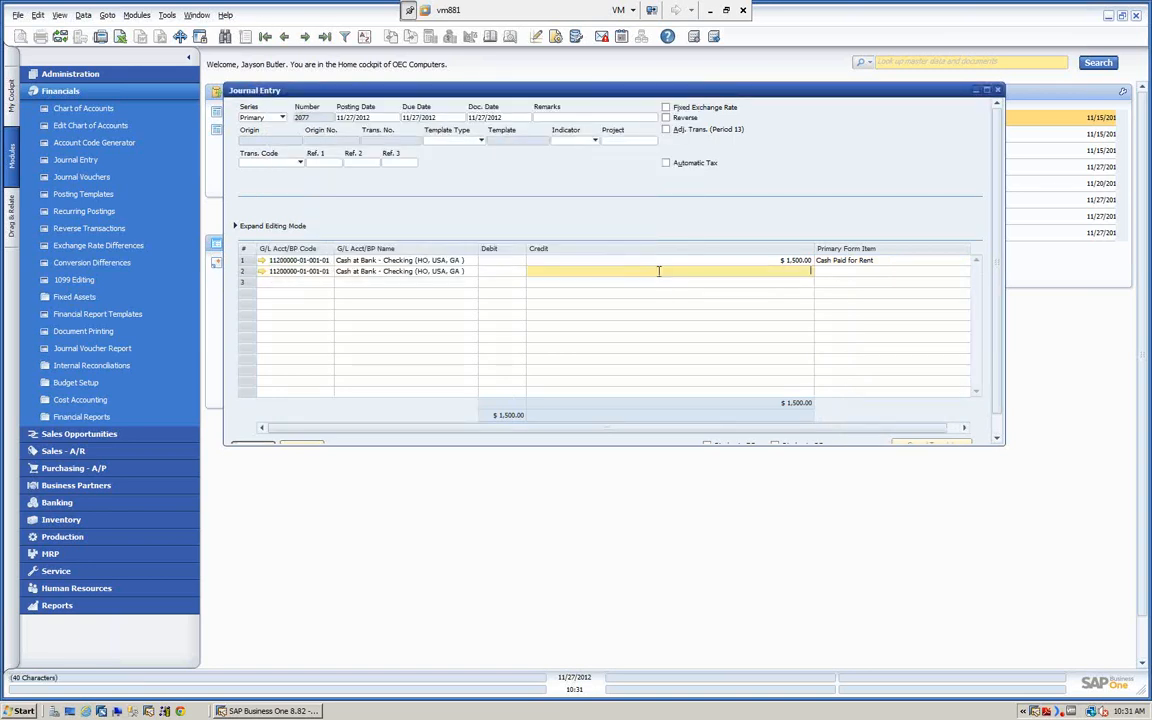
text(500)
key(Tab)
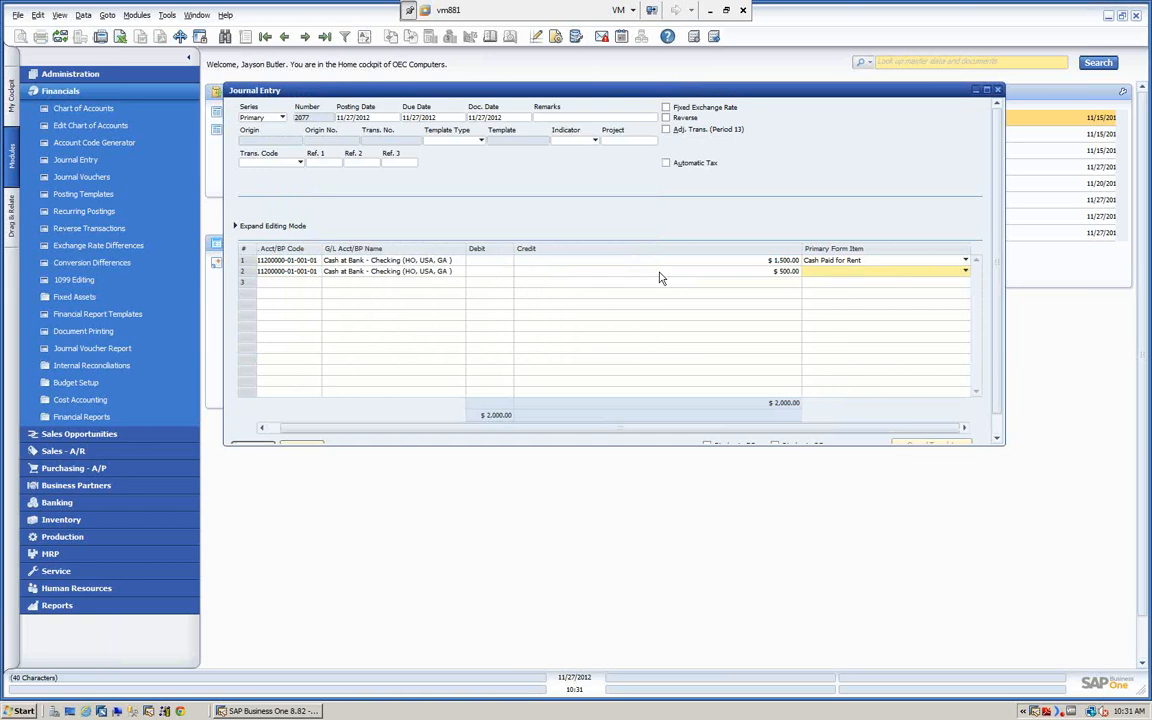
click(965, 272)
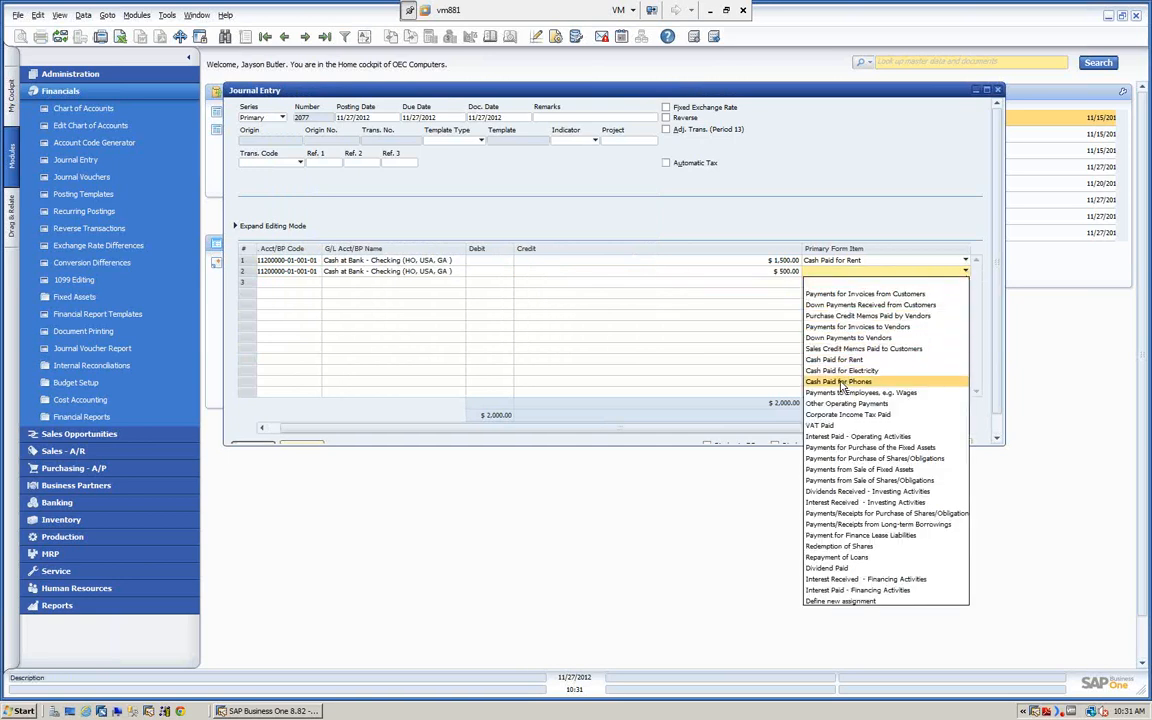
click(843, 371)
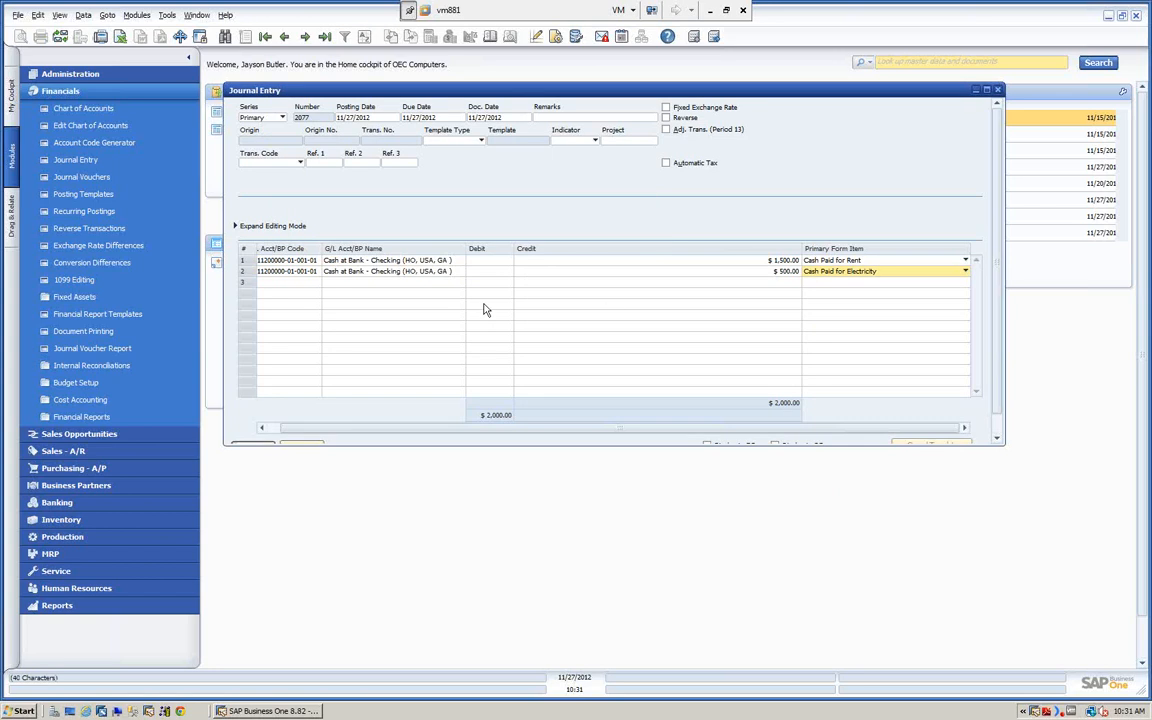
Add a third row for Travel Expense - Meals with a balancing debit of 2,000.
click(293, 286)
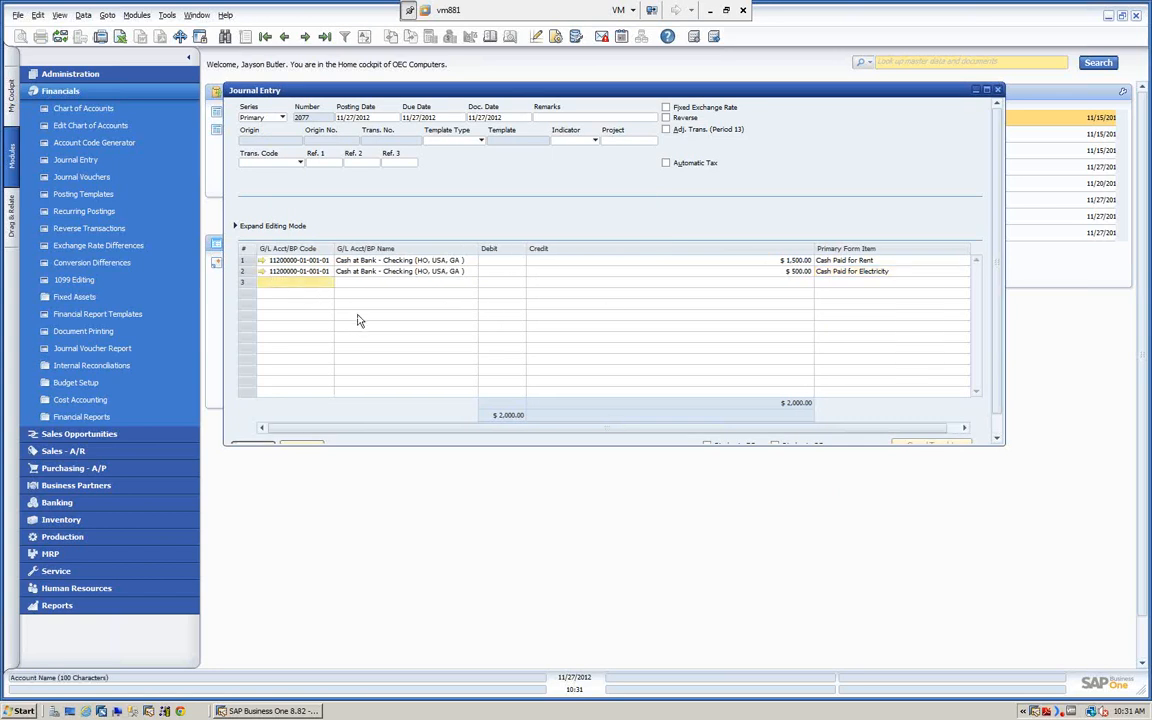
text(6)
key(Tab)
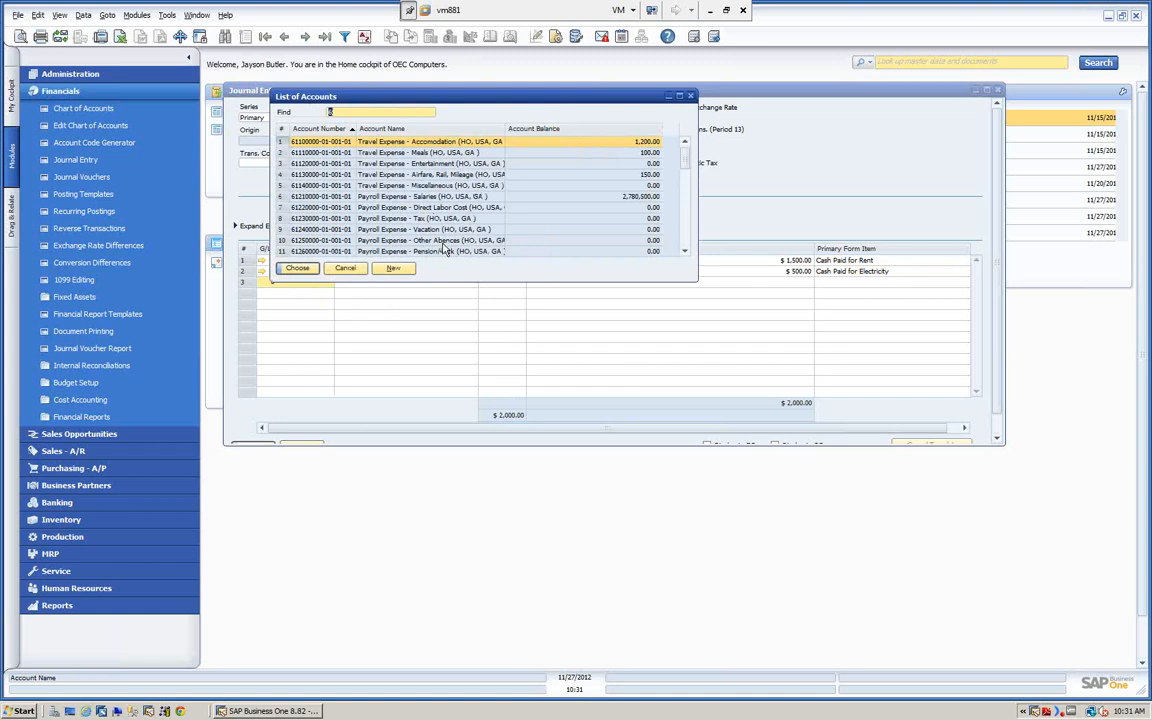
click(357, 151)
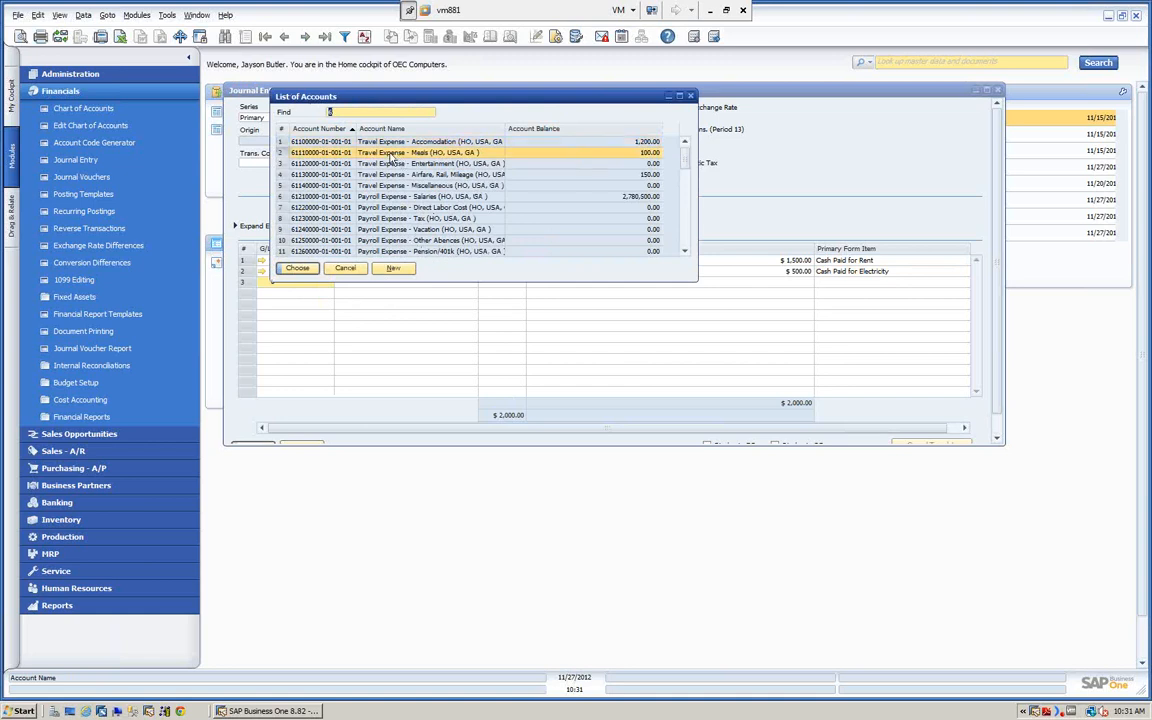
click(297, 269)
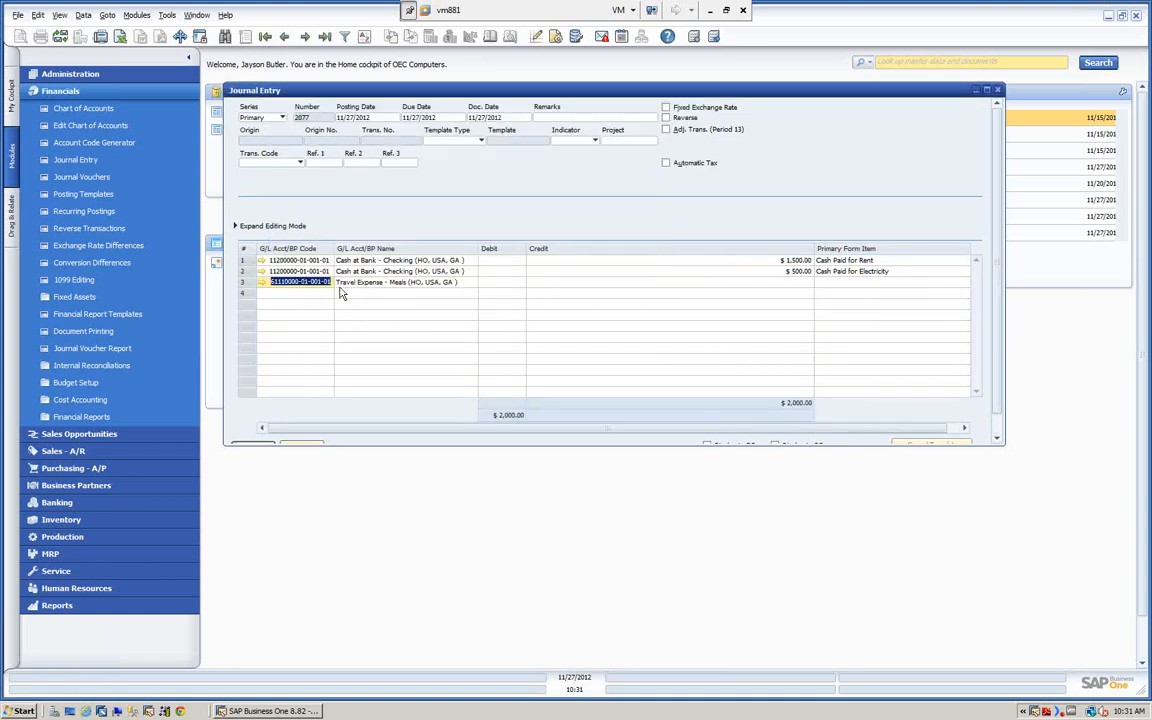
click(502, 280)
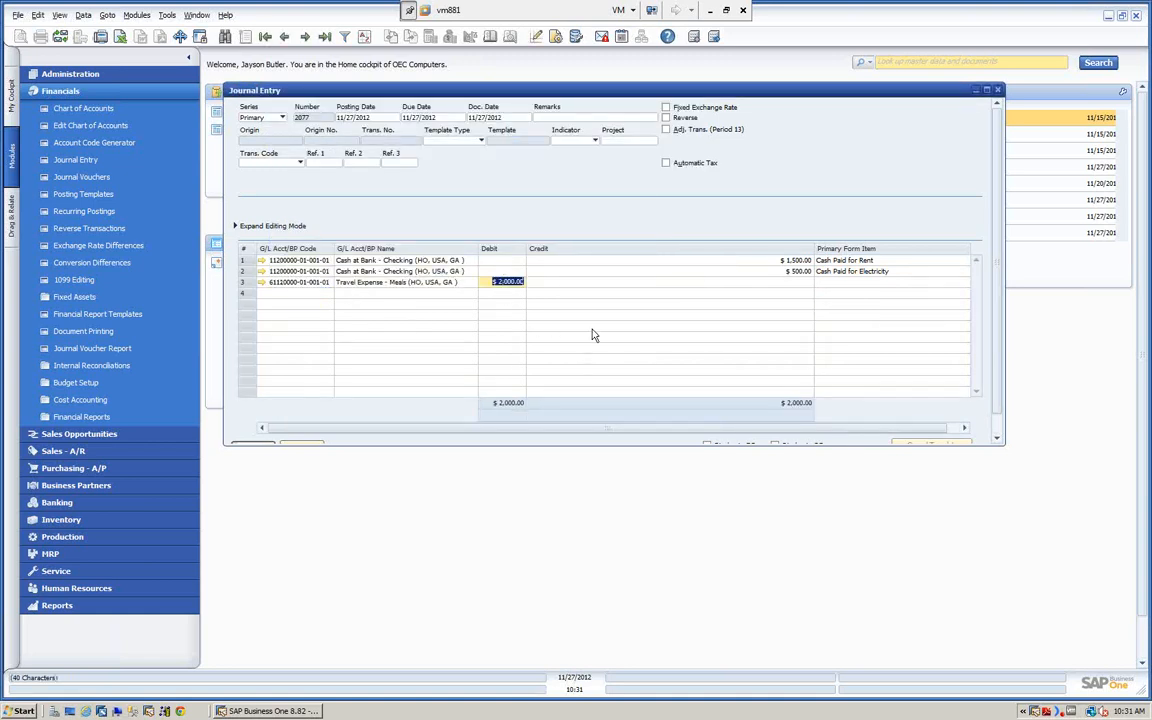
Enlarge the journal entry window, post the entry, and reopen the last posted entry to check it before closing it.
drag(1000, 443, 1040, 515)
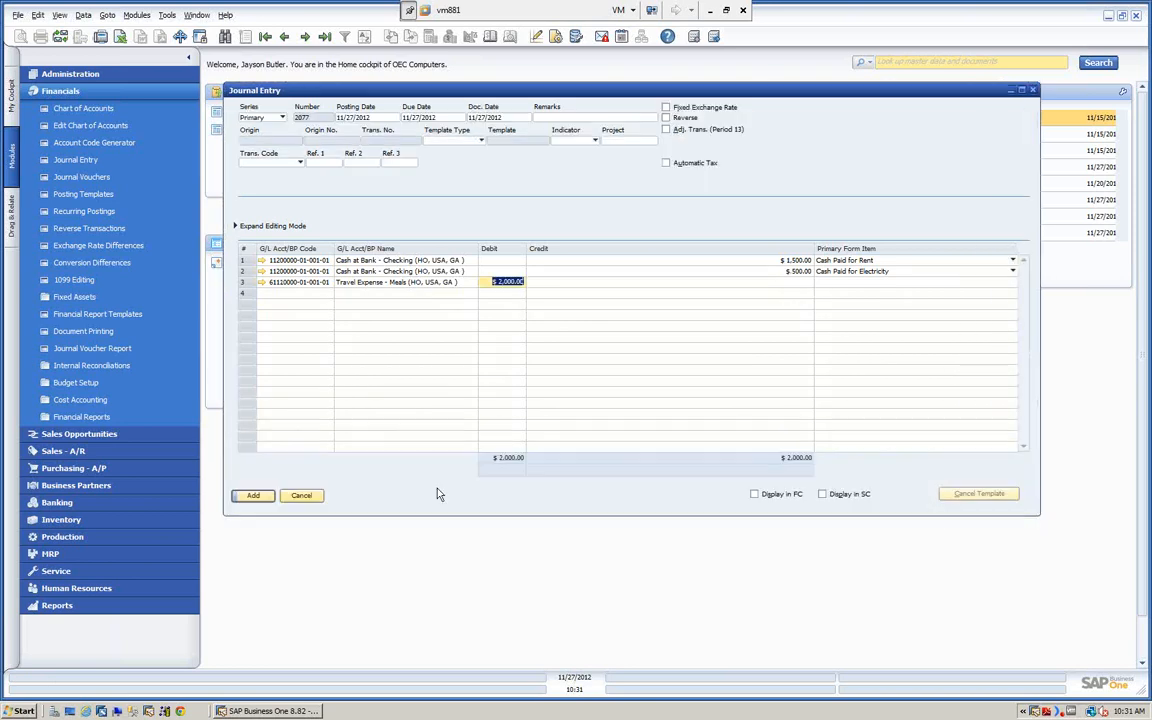
click(256, 496)
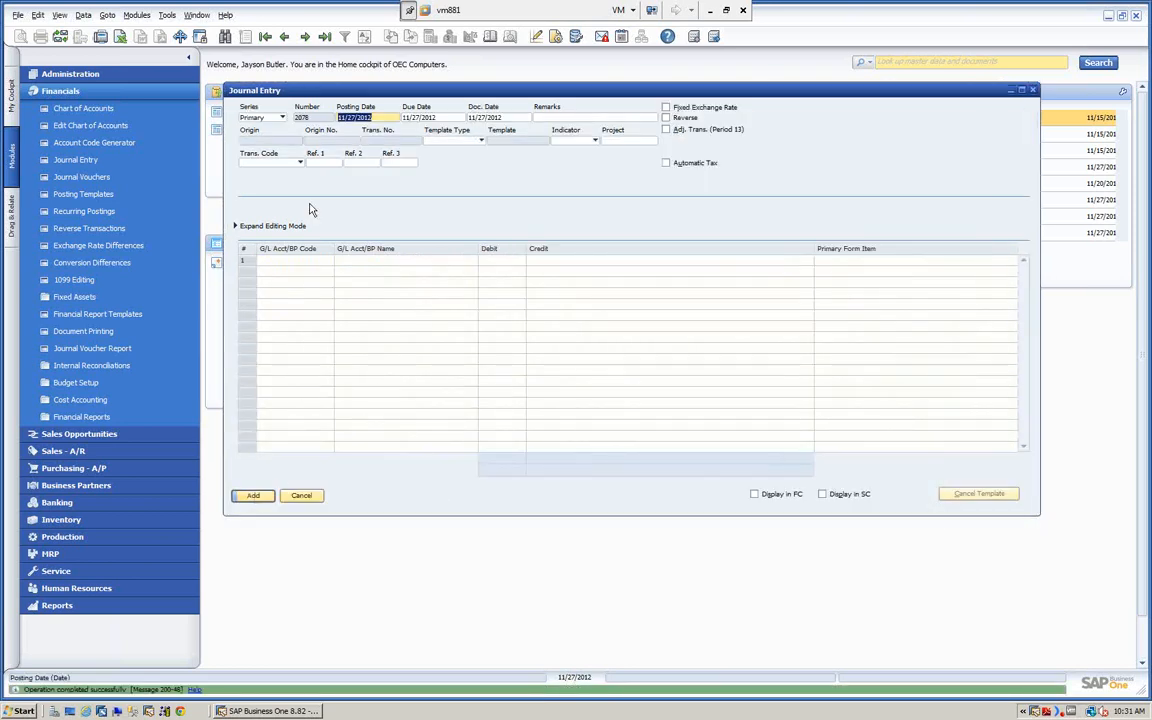
click(324, 37)
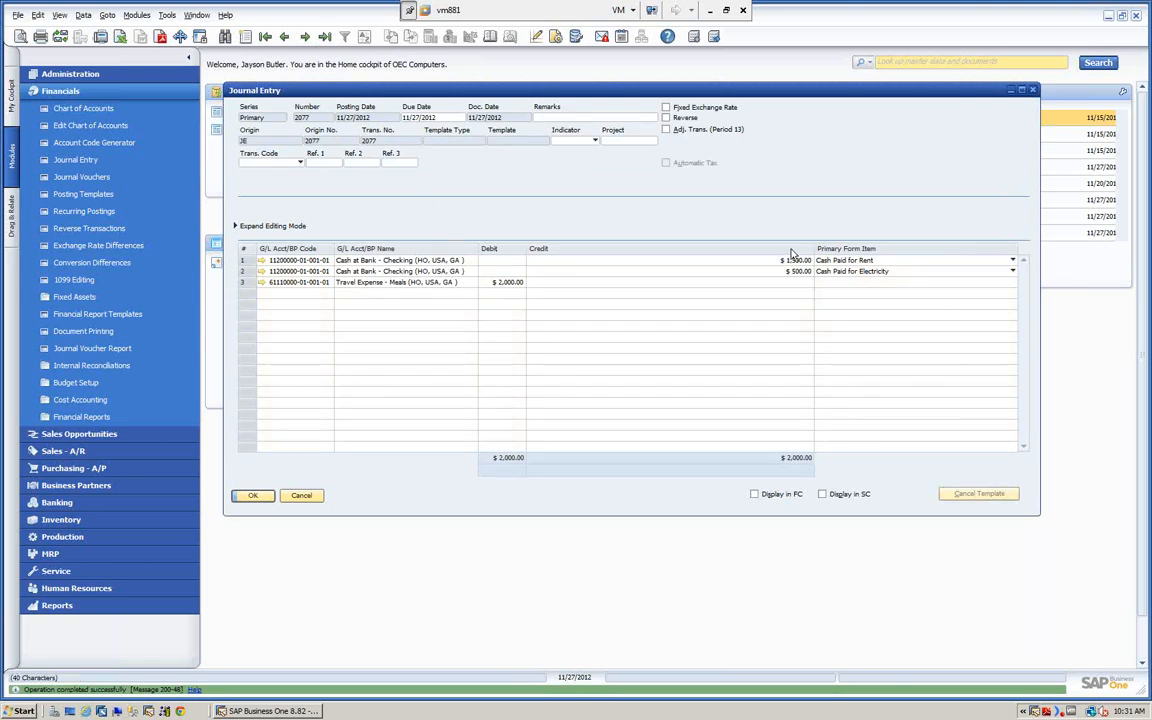
click(262, 498)
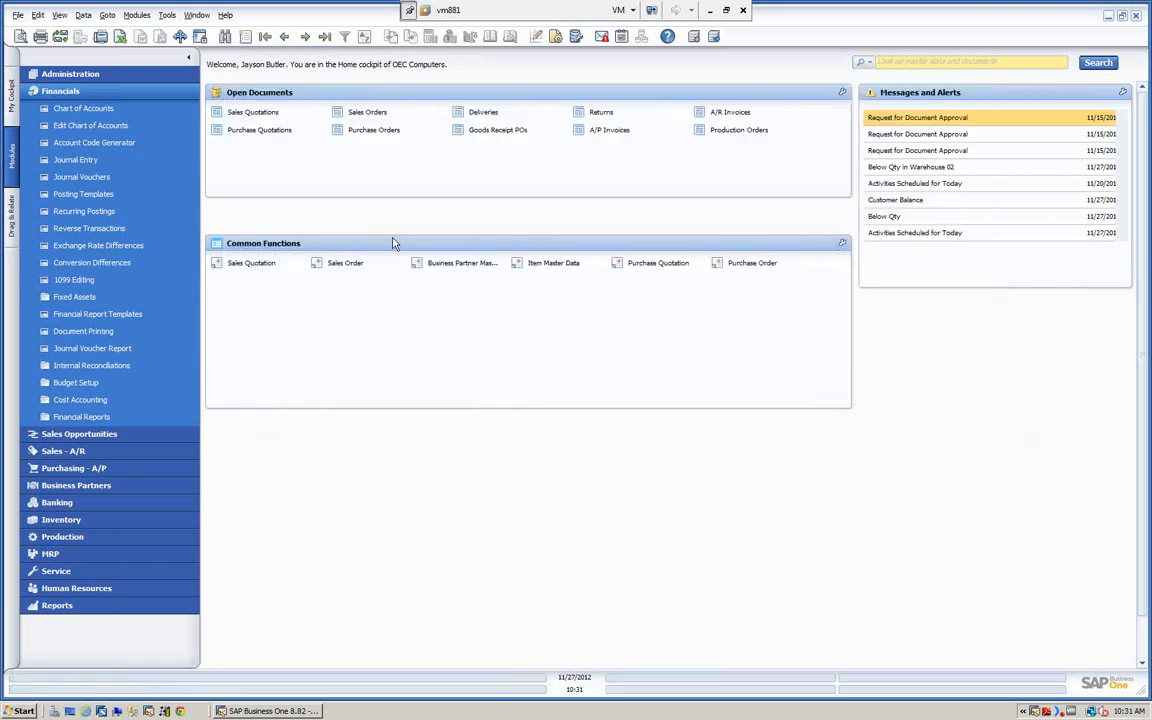
Start an incoming payment for customer Earthshaker Corporation and select its open invoice dated 11/08/2012 for $1,907.50.
click(90, 92)
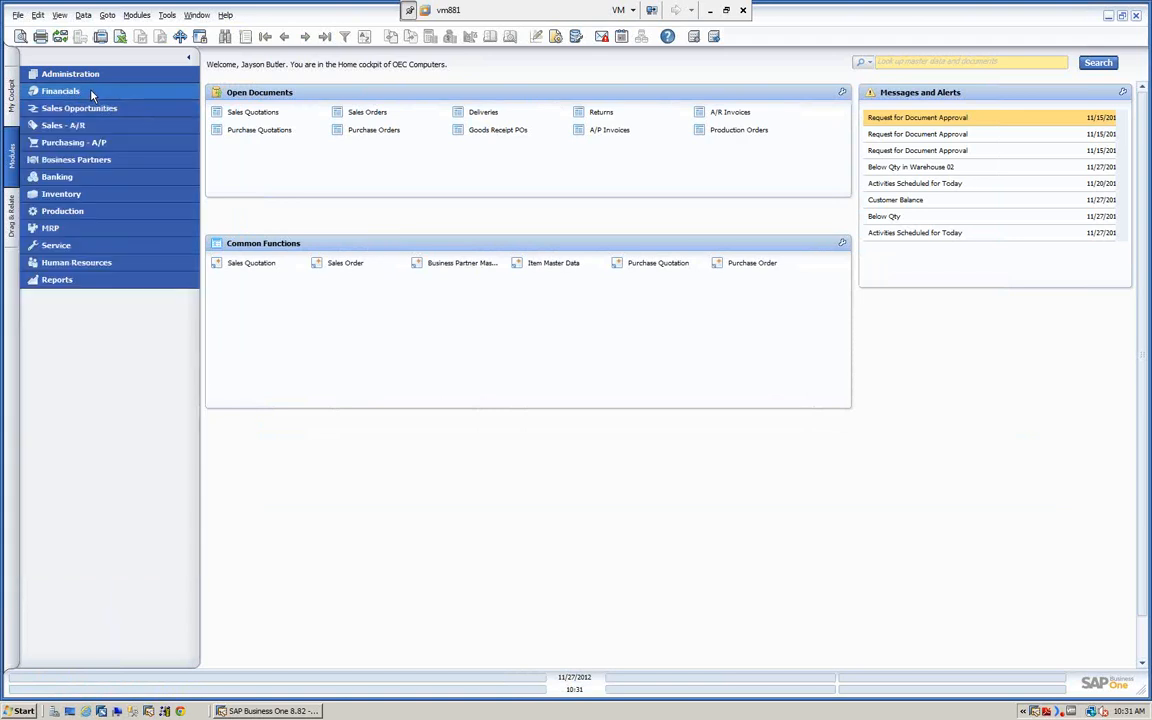
click(60, 177)
click(86, 195)
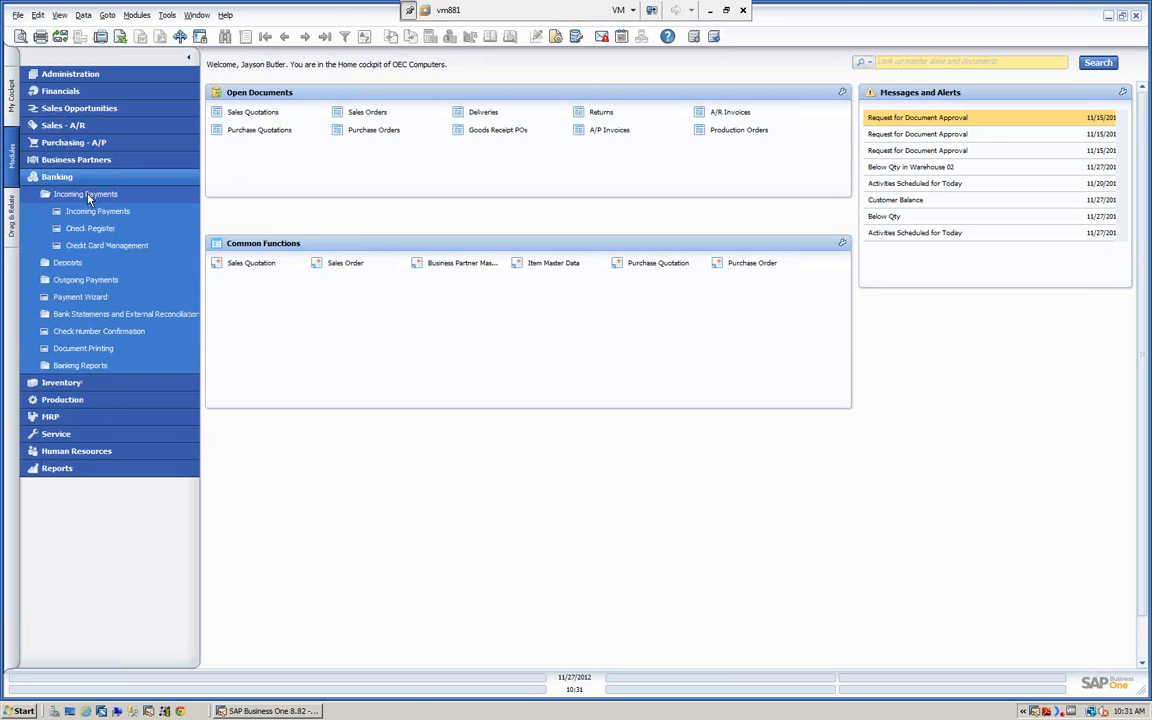
click(95, 211)
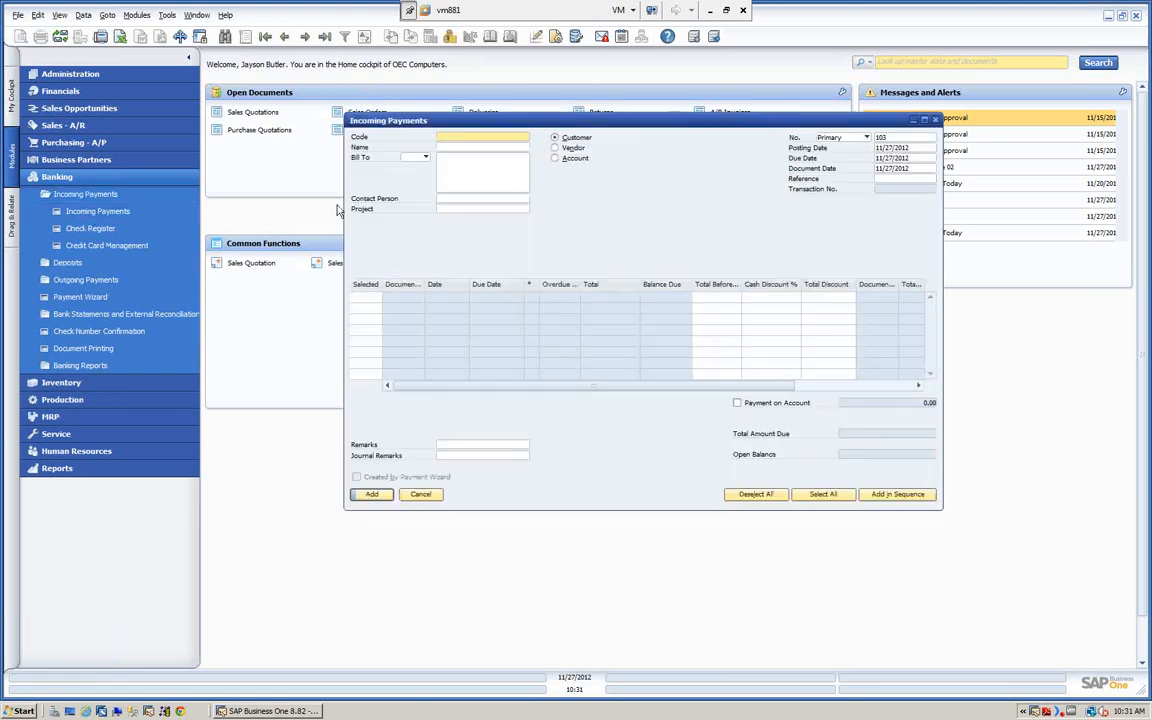
click(465, 148)
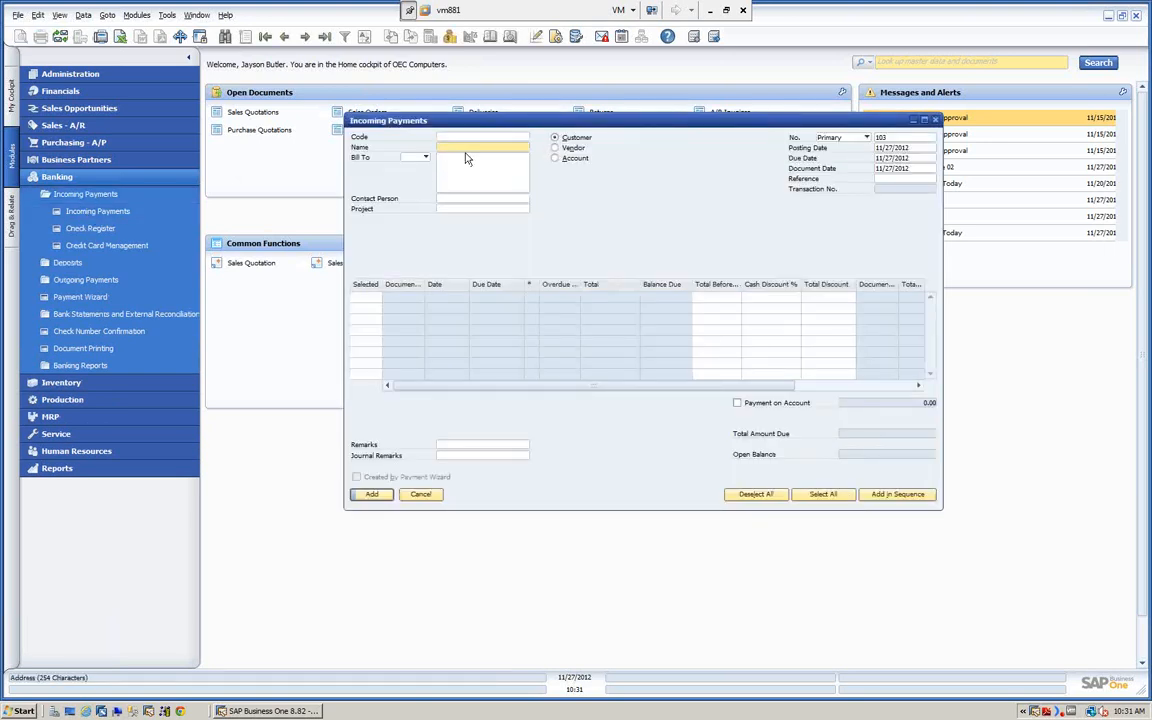
text(ea)
key(Tab)
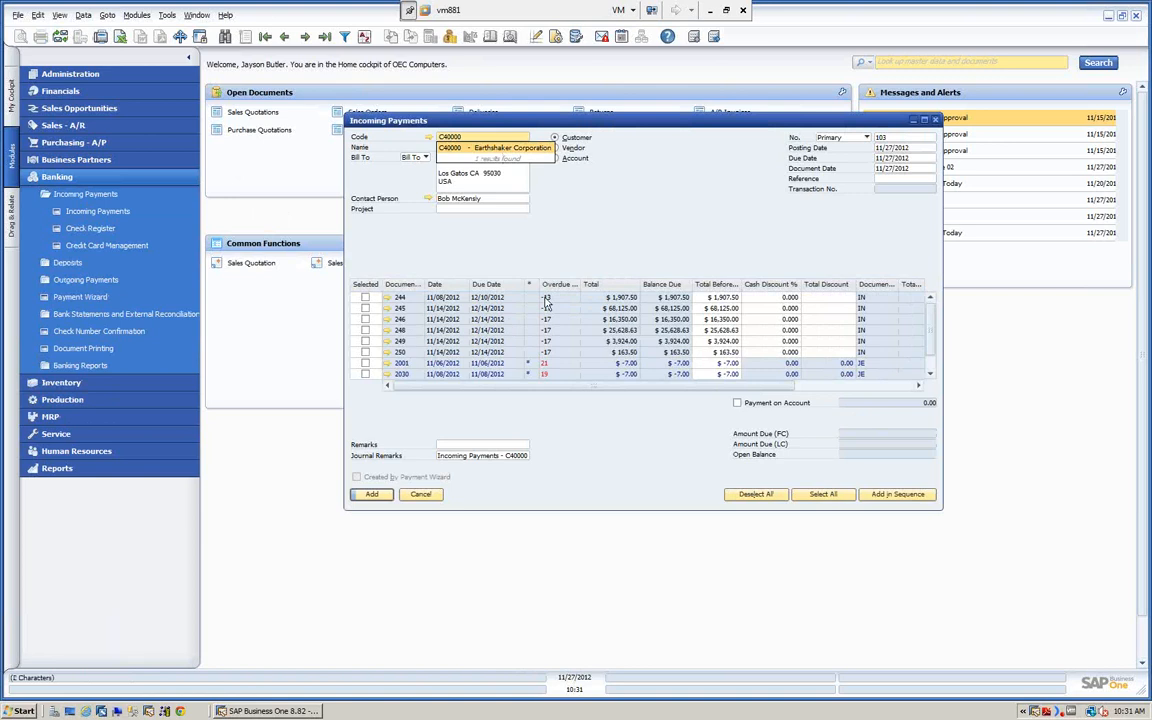
click(365, 298)
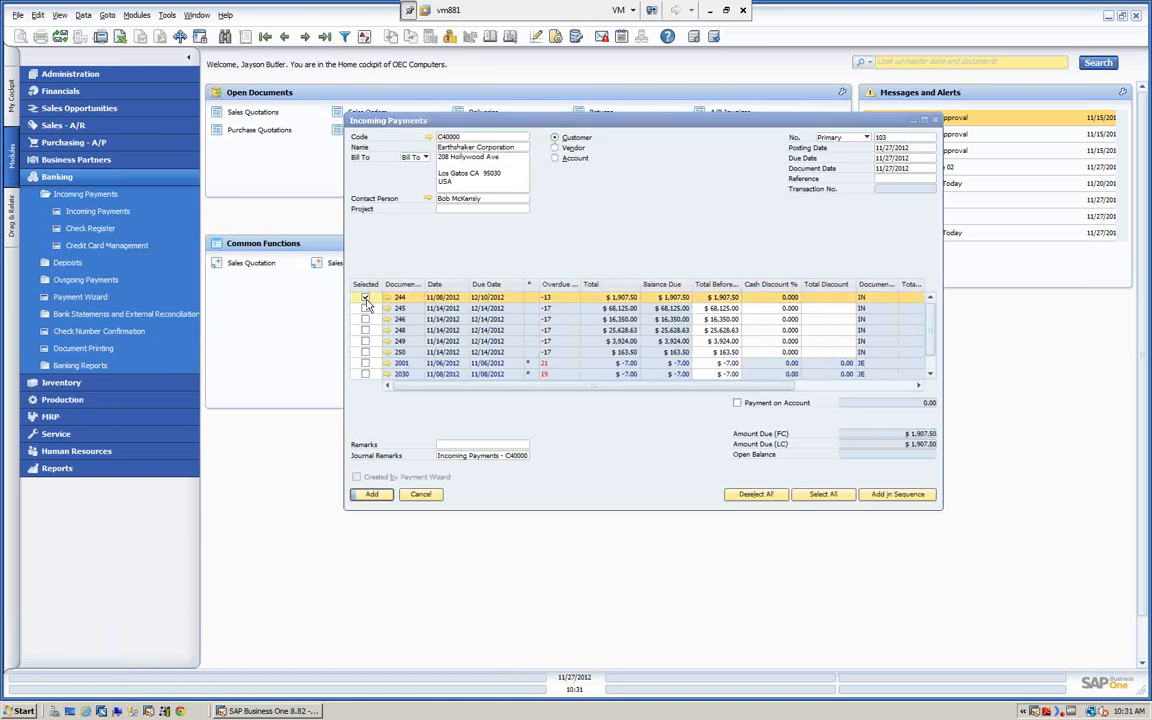
Set the incoming payment's means to bank transfer with Cash at Bank - Checking as the G/L account.
click(451, 38)
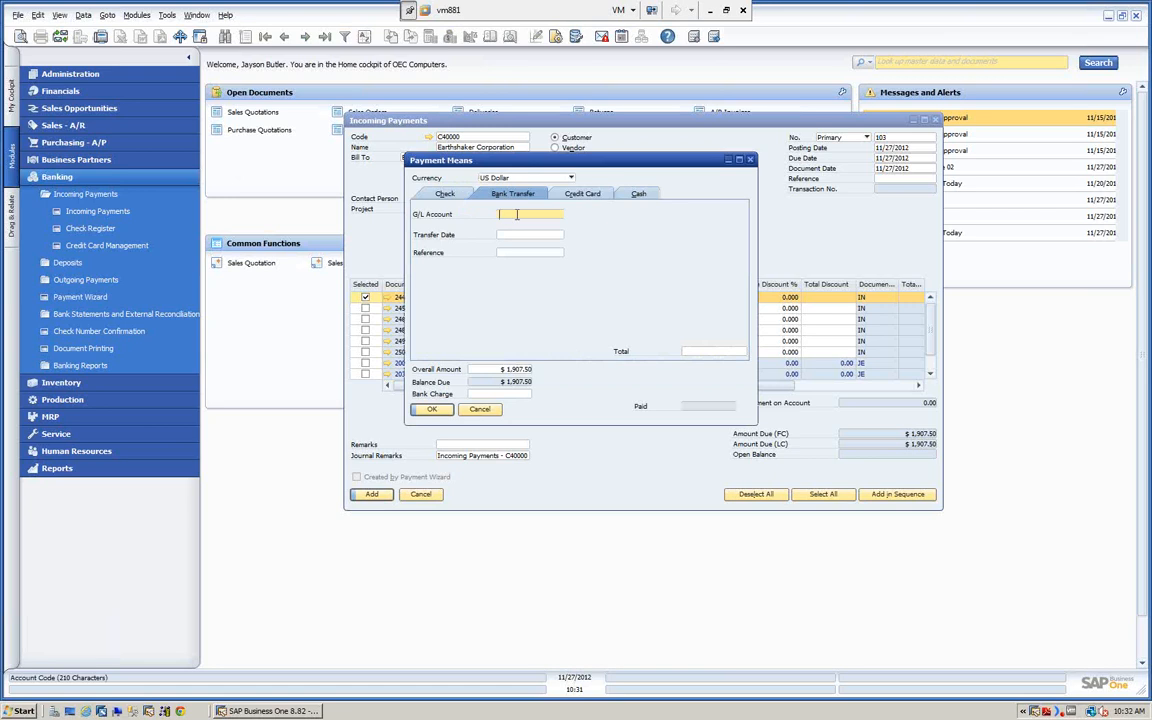
click(447, 195)
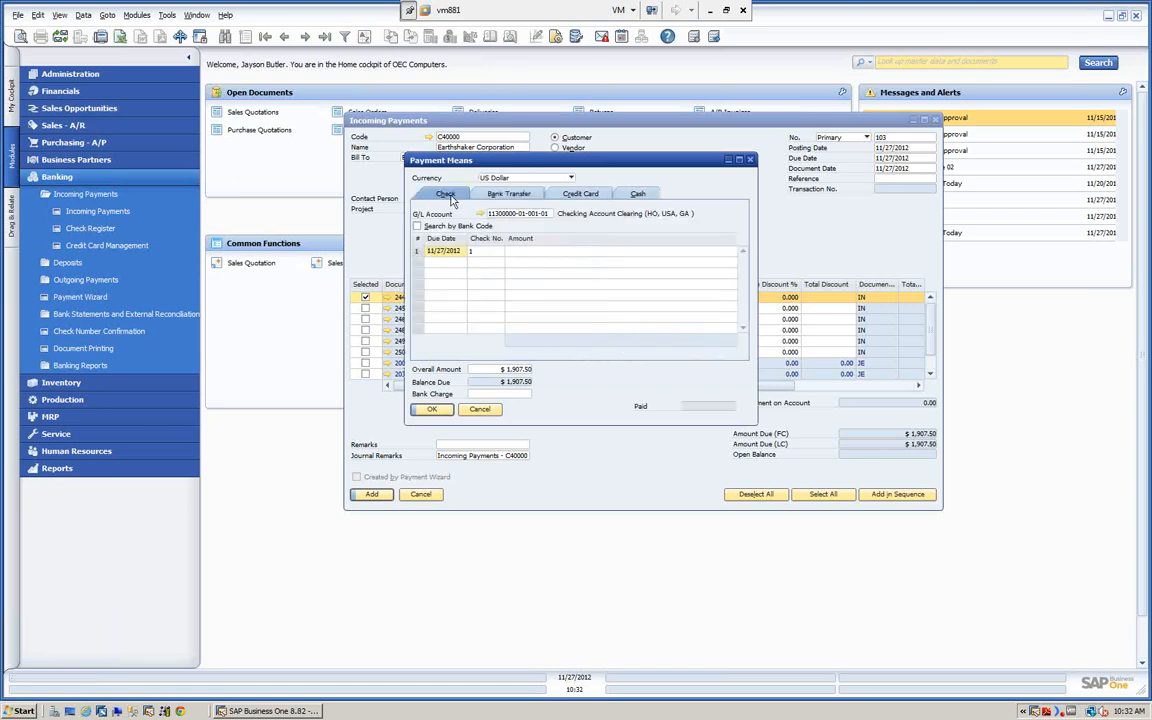
click(505, 197)
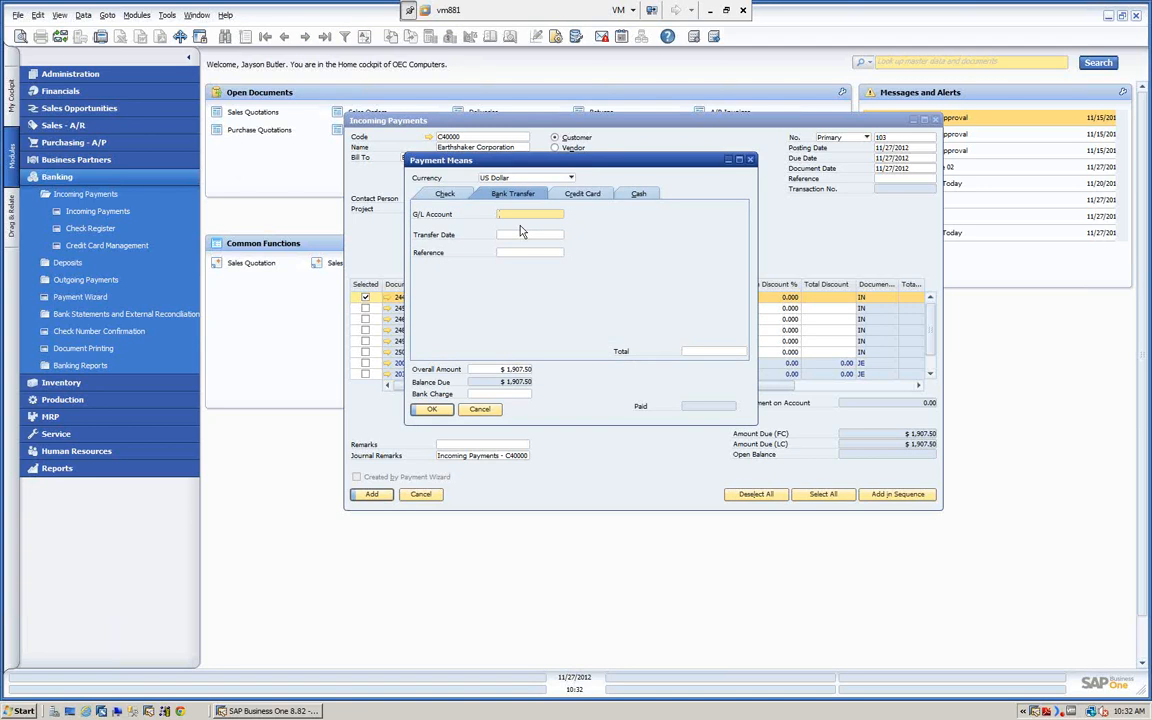
key(Tab)
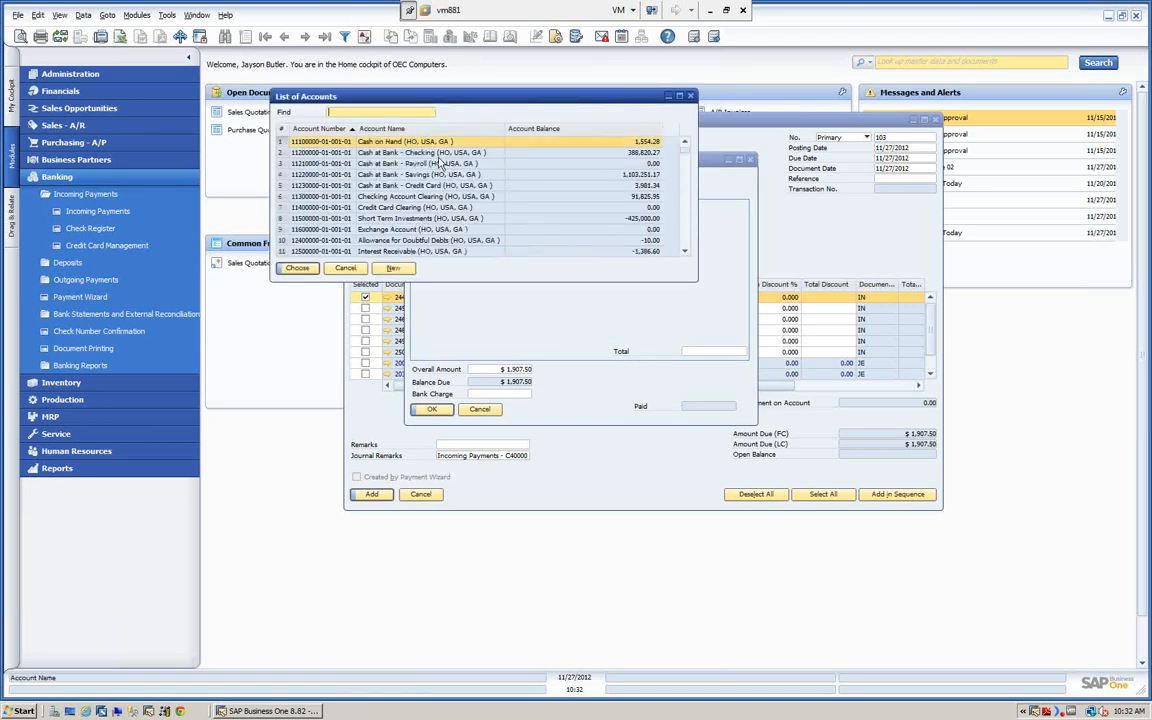
click(395, 152)
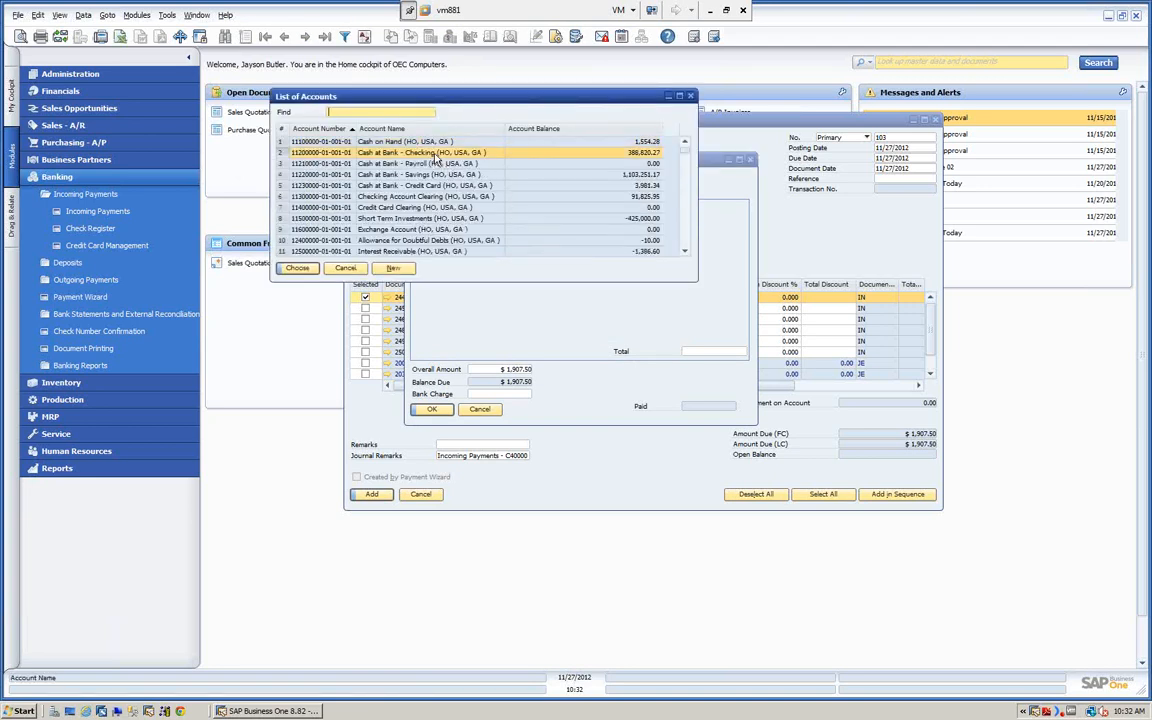
click(303, 269)
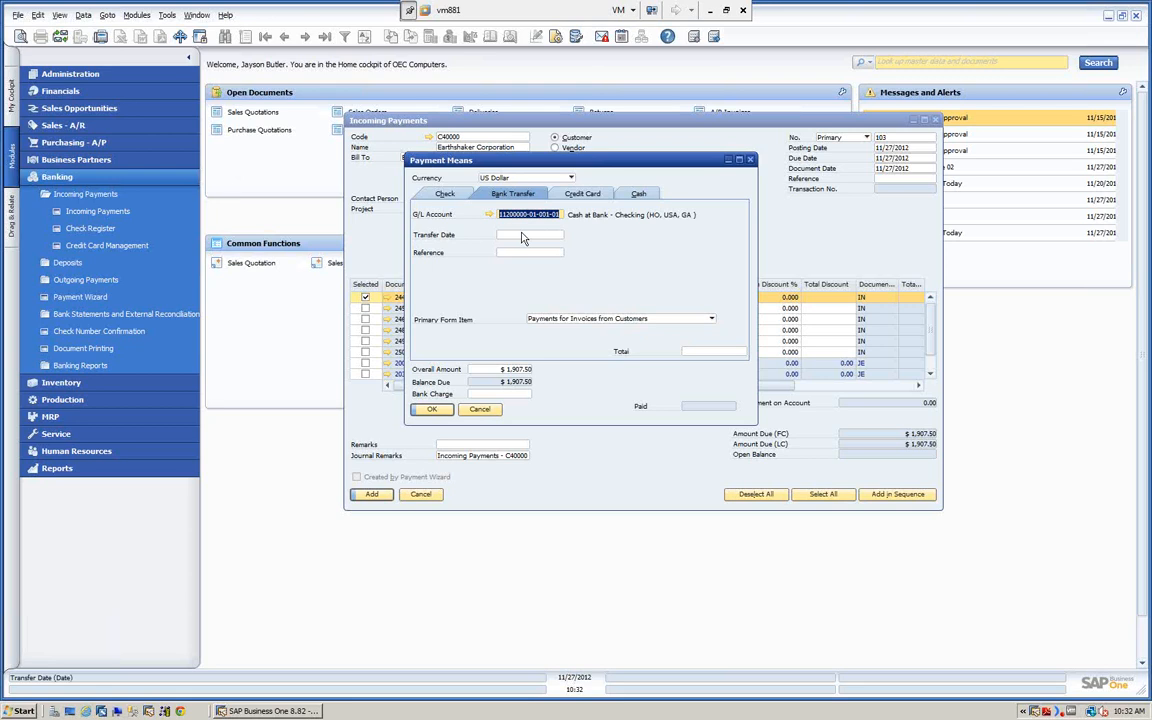
Date the bank transfer 11/27/2012, copy the $1,907.50 balance due as its total, and accept the payment means.
click(520, 233)
text(t)
key(Tab)
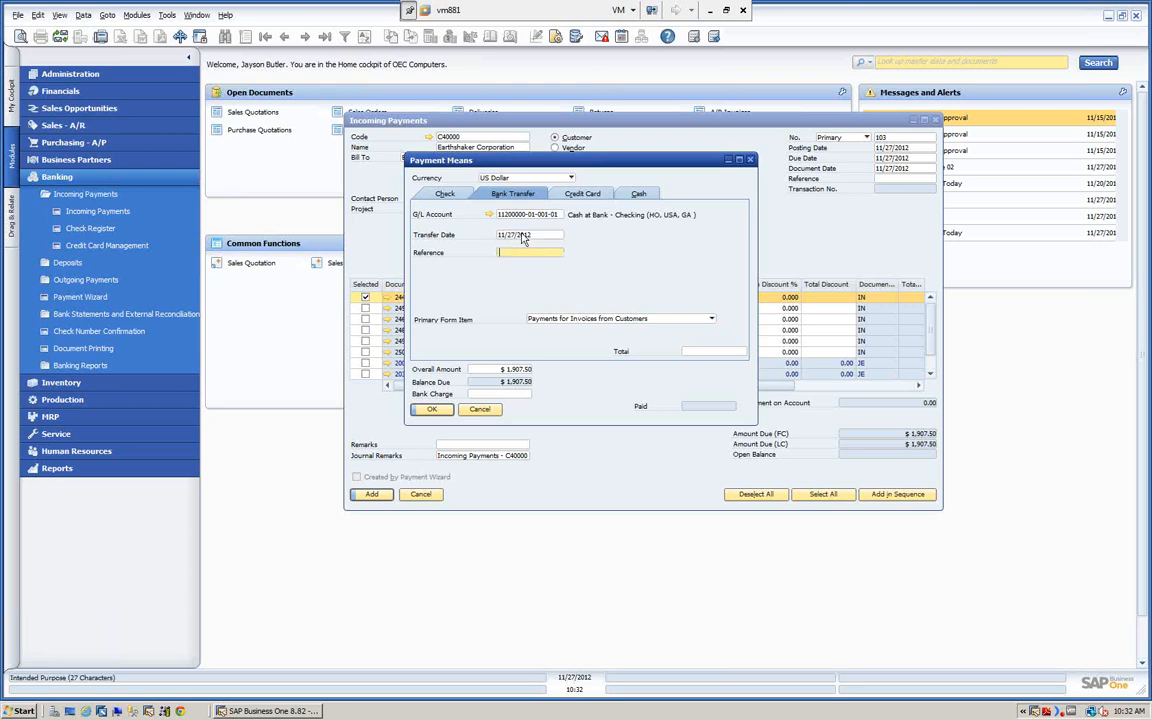
right_click(712, 354)
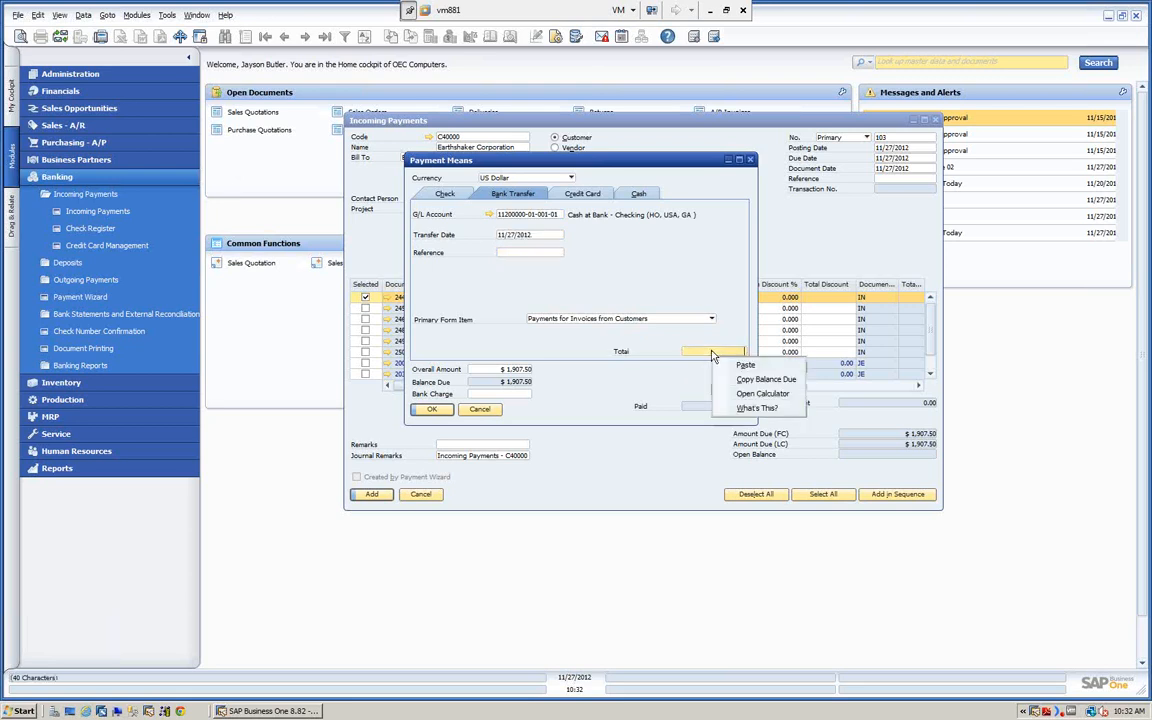
click(752, 379)
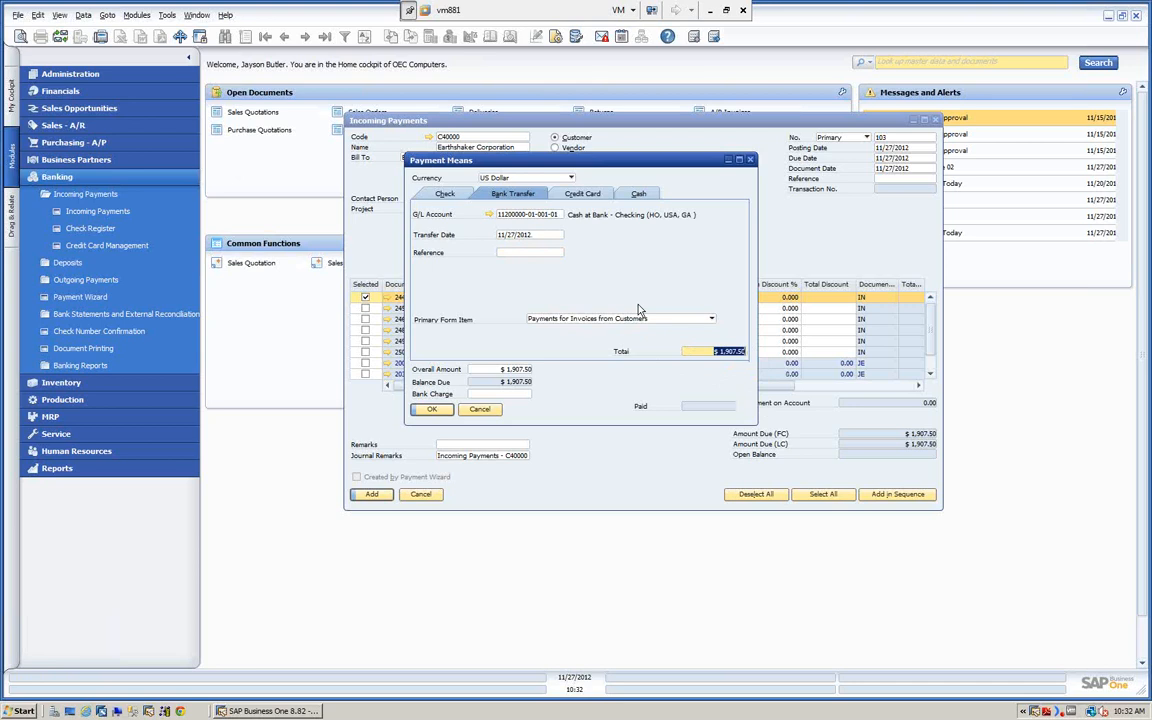
click(436, 412)
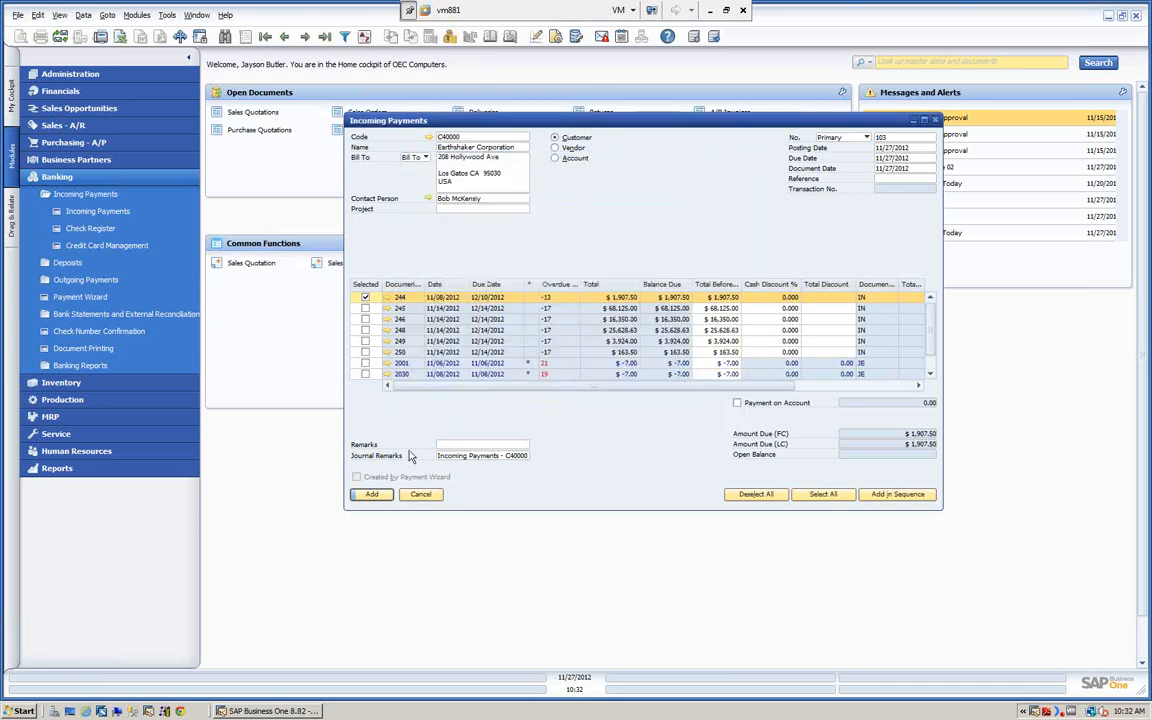
Post the incoming payment, then reopen it to check the primary form item in its journal entry, and close both.
click(372, 495)
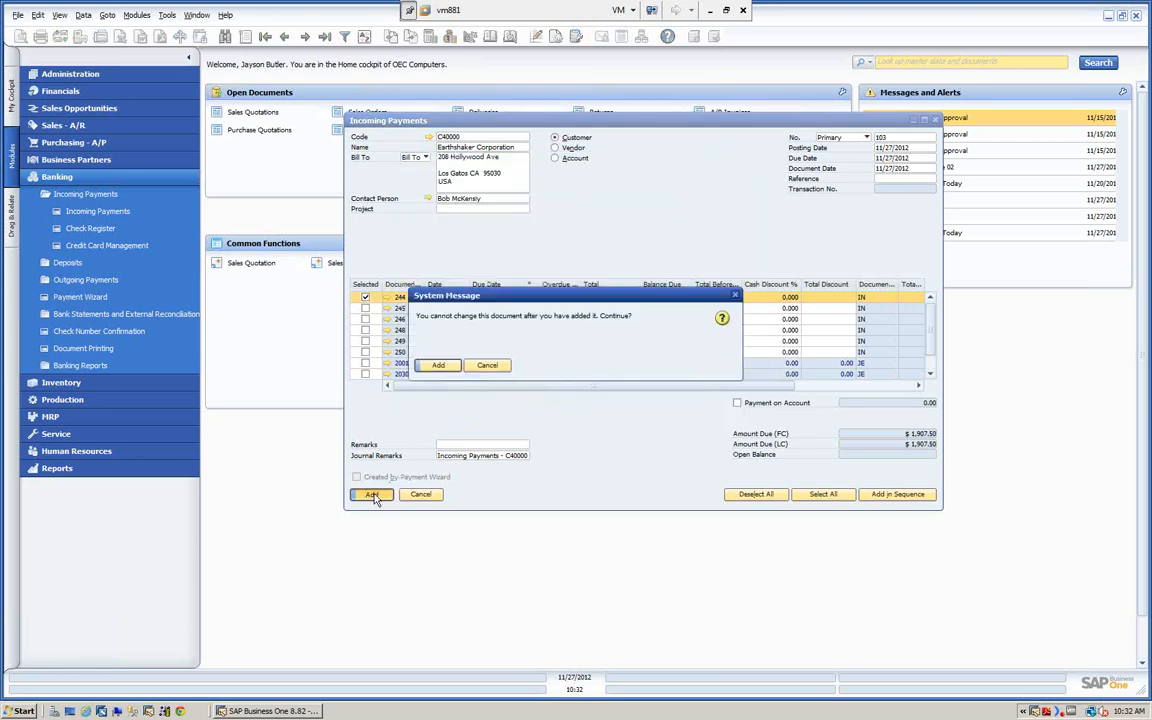
click(436, 366)
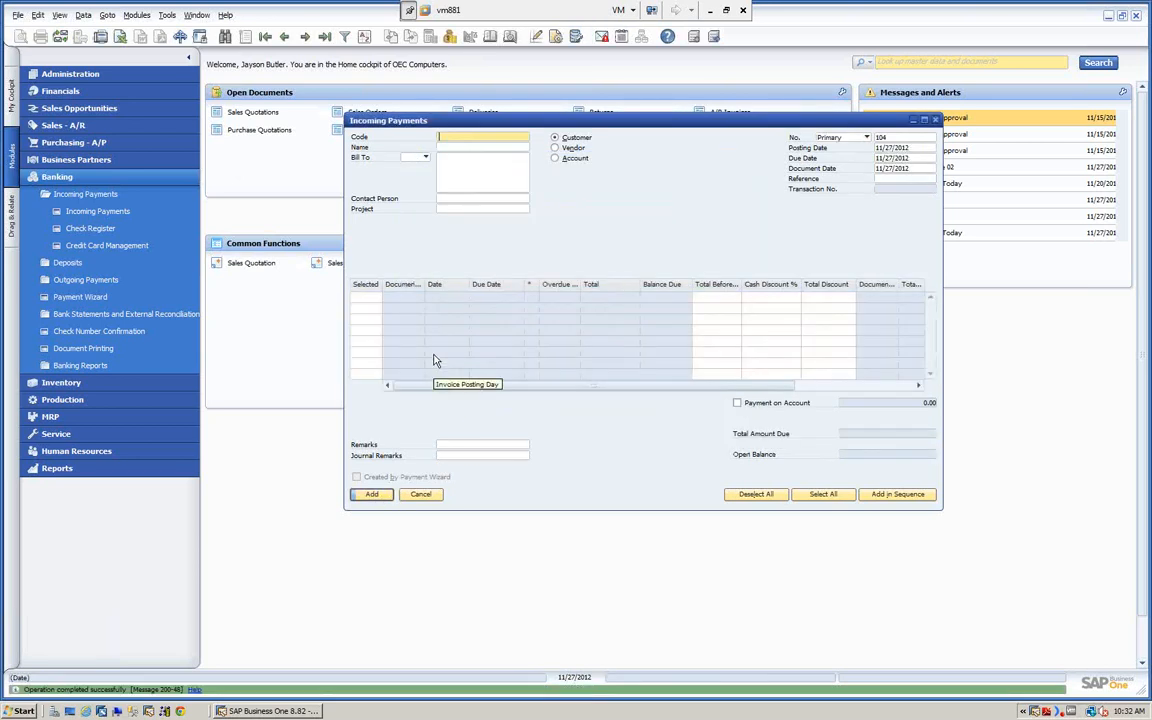
click(285, 36)
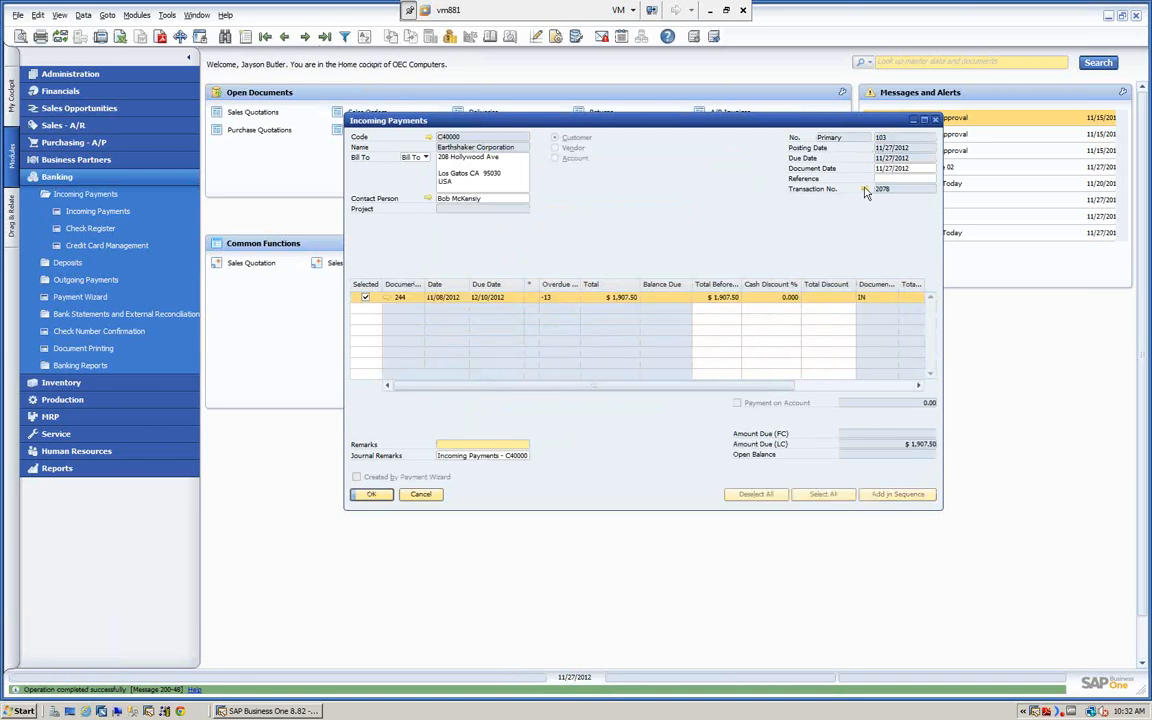
click(866, 192)
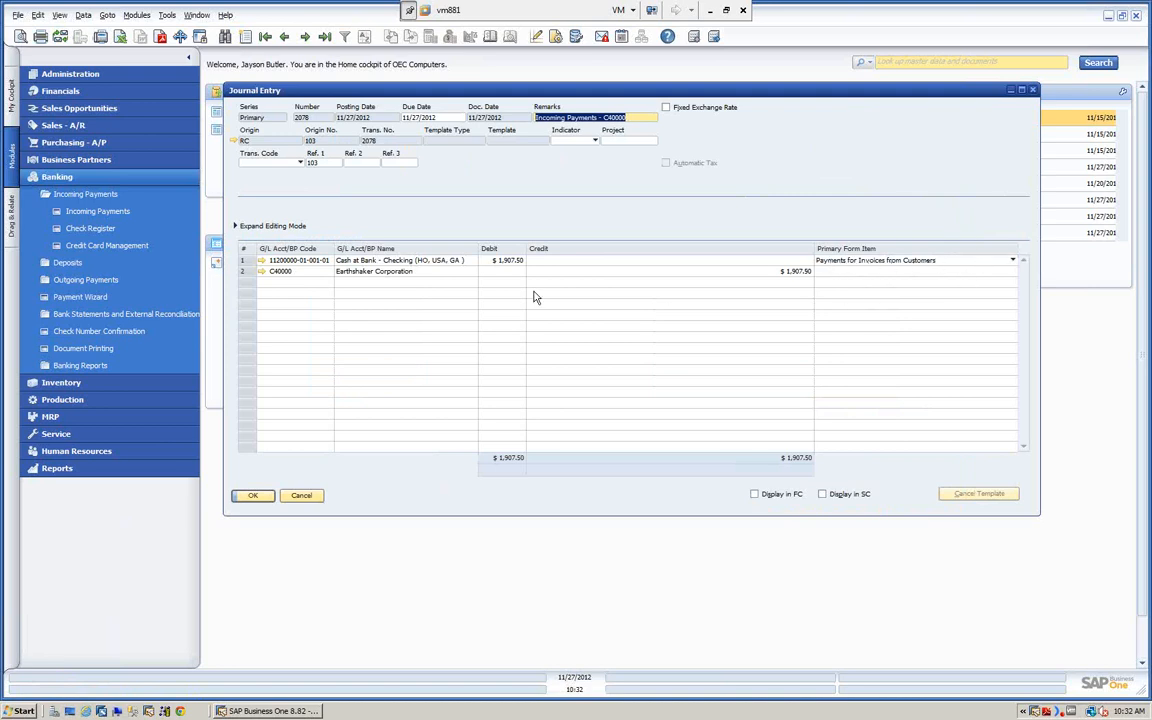
click(254, 496)
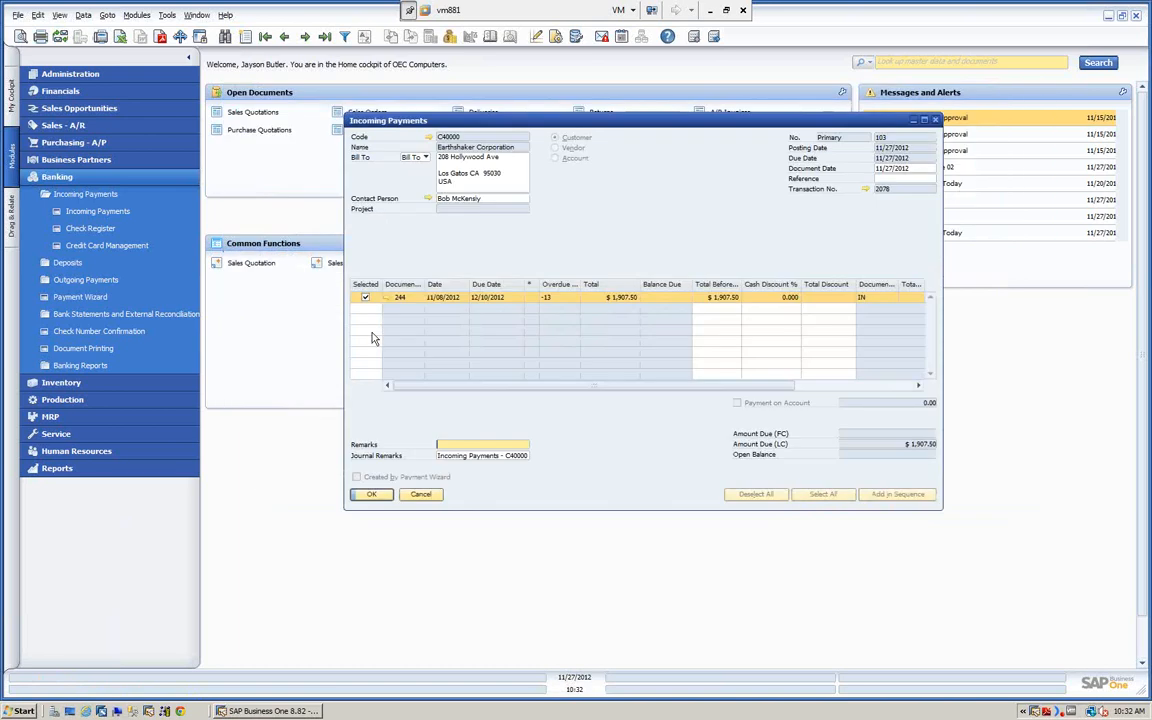
click(371, 495)
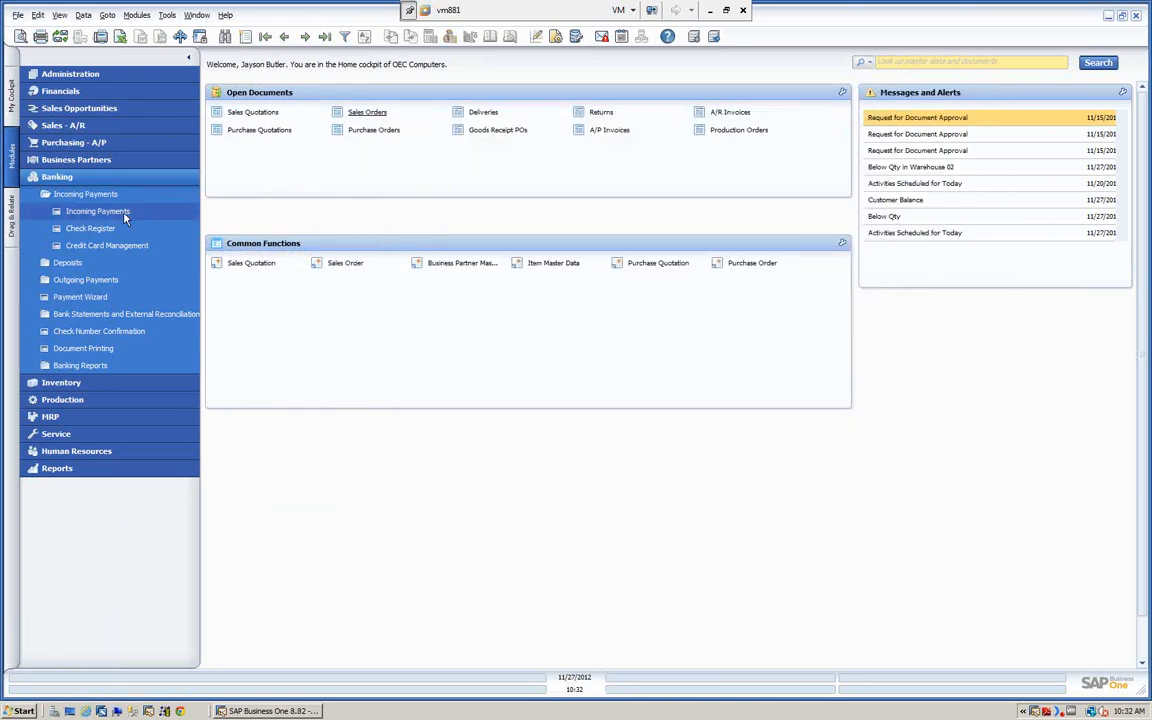
Start an outgoing payment to vendor Acme Associates and select its open invoice dated 05/26/2007 for $23,382.00.
click(82, 195)
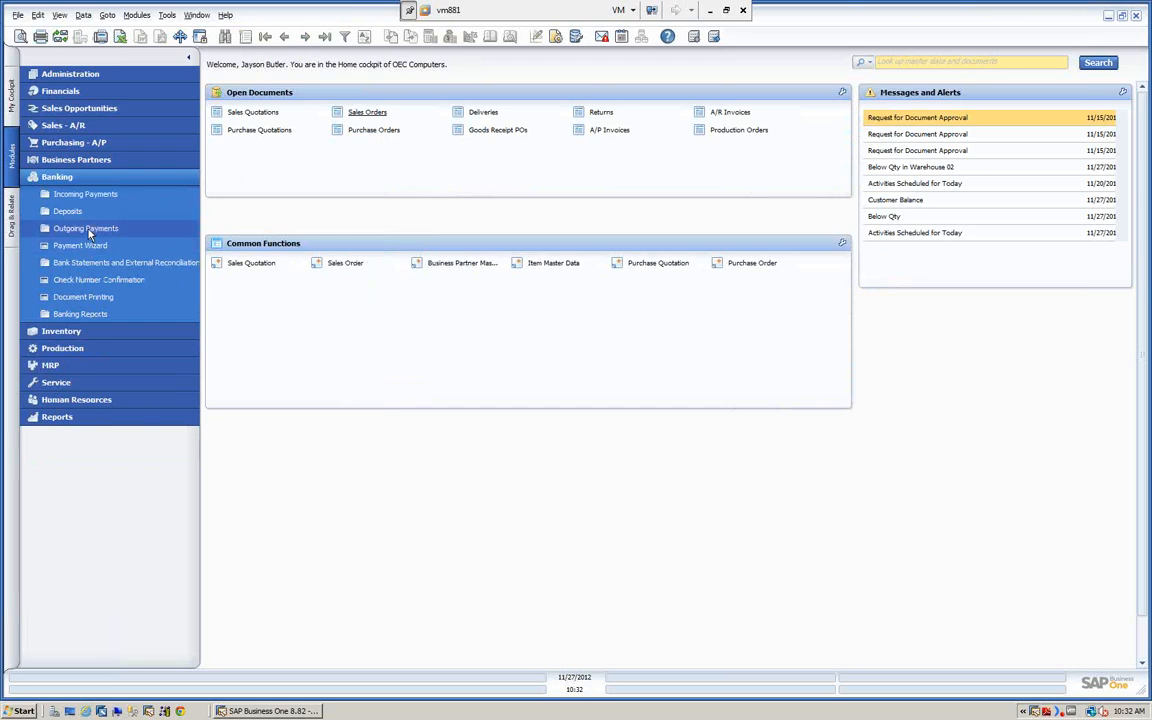
click(87, 229)
click(99, 246)
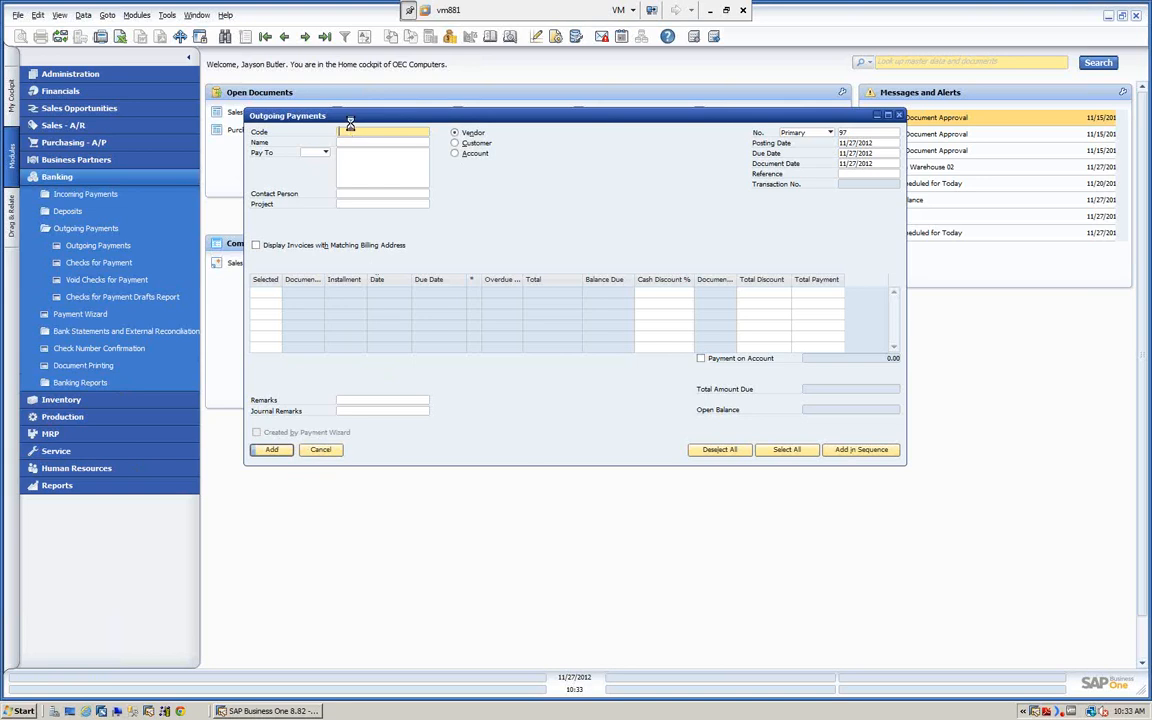
key(Tab)
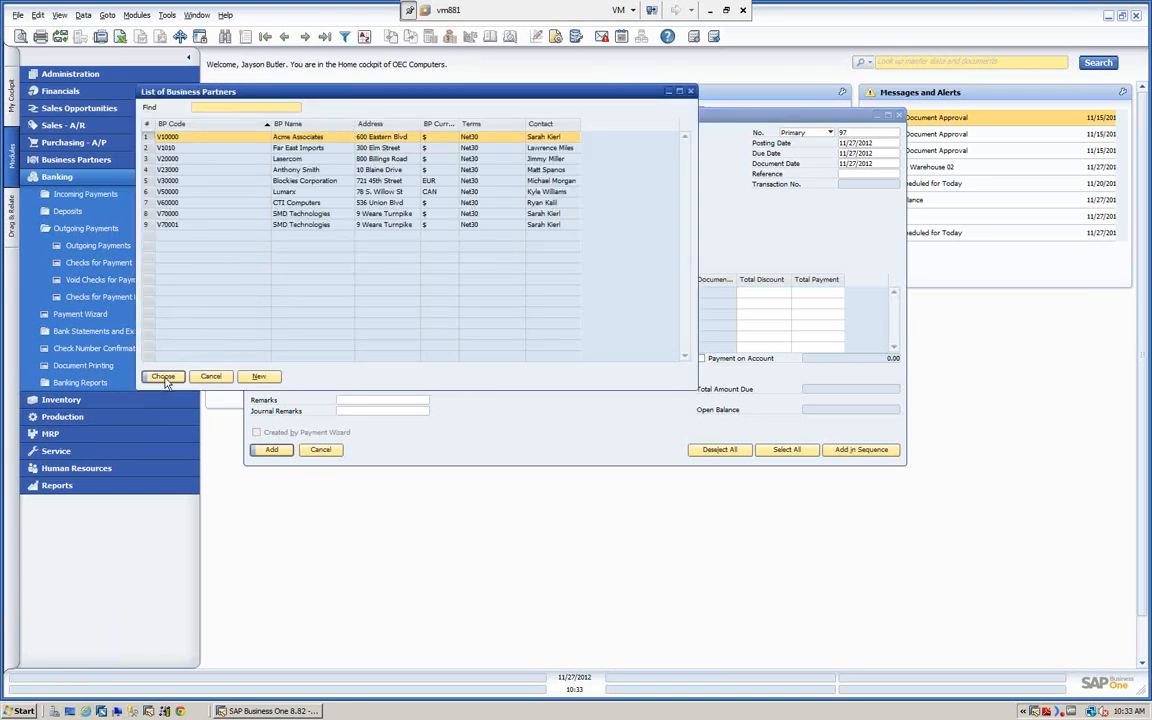
click(163, 377)
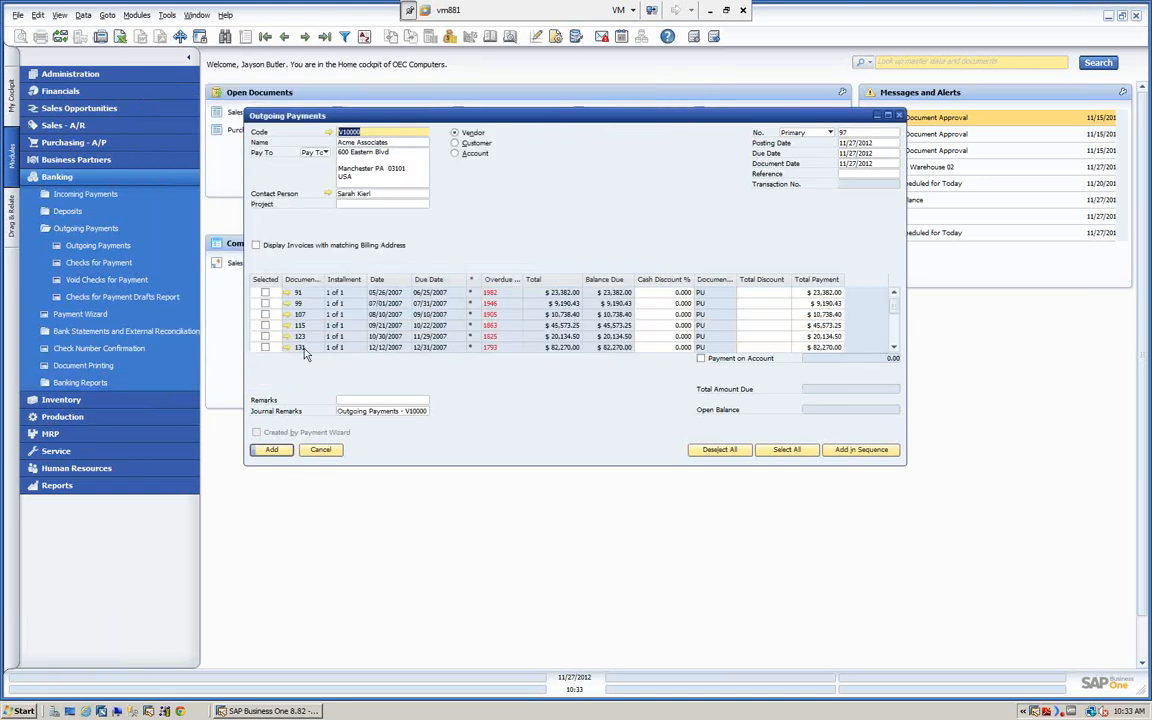
click(265, 293)
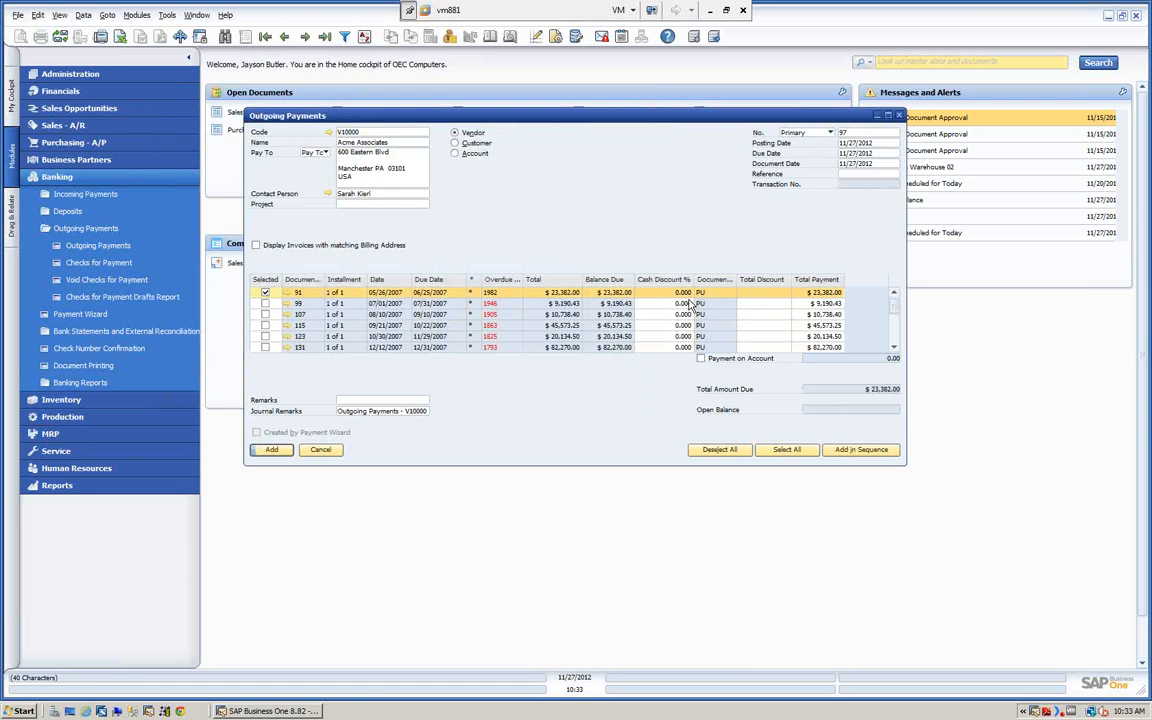
Pay the vendor invoice by bank transfer from Cash at Bank - Savings, dated 11/27/2012, for the full balance due.
click(450, 37)
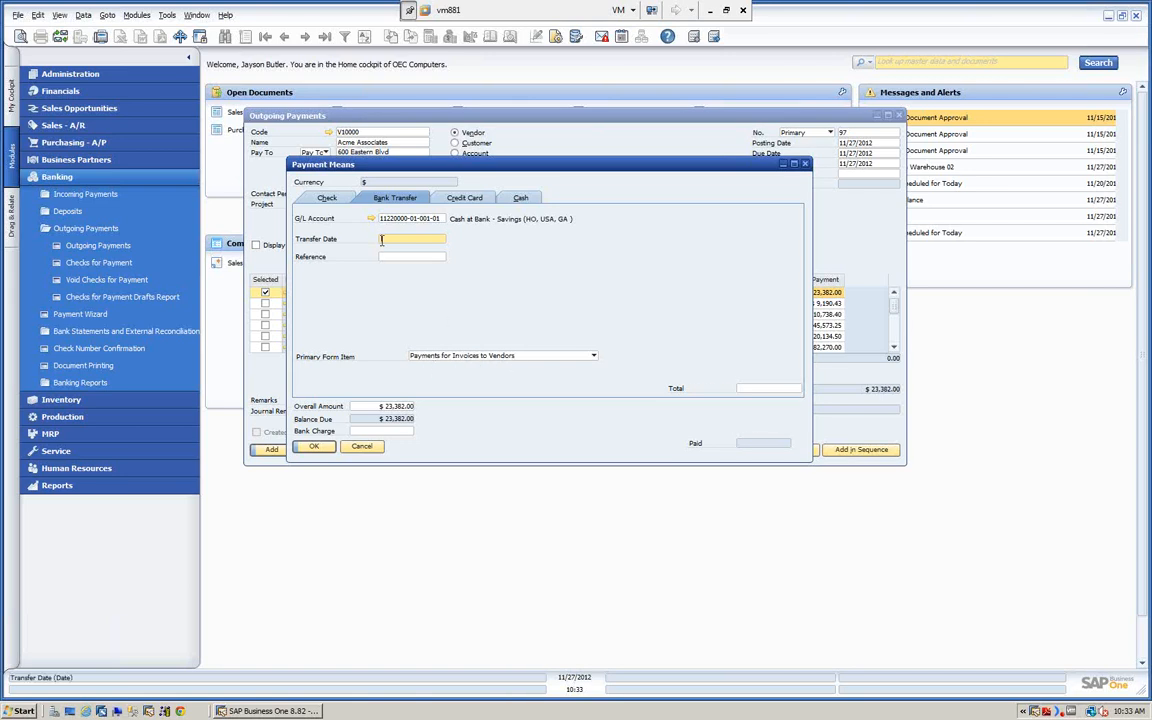
text(t)
key(Tab)
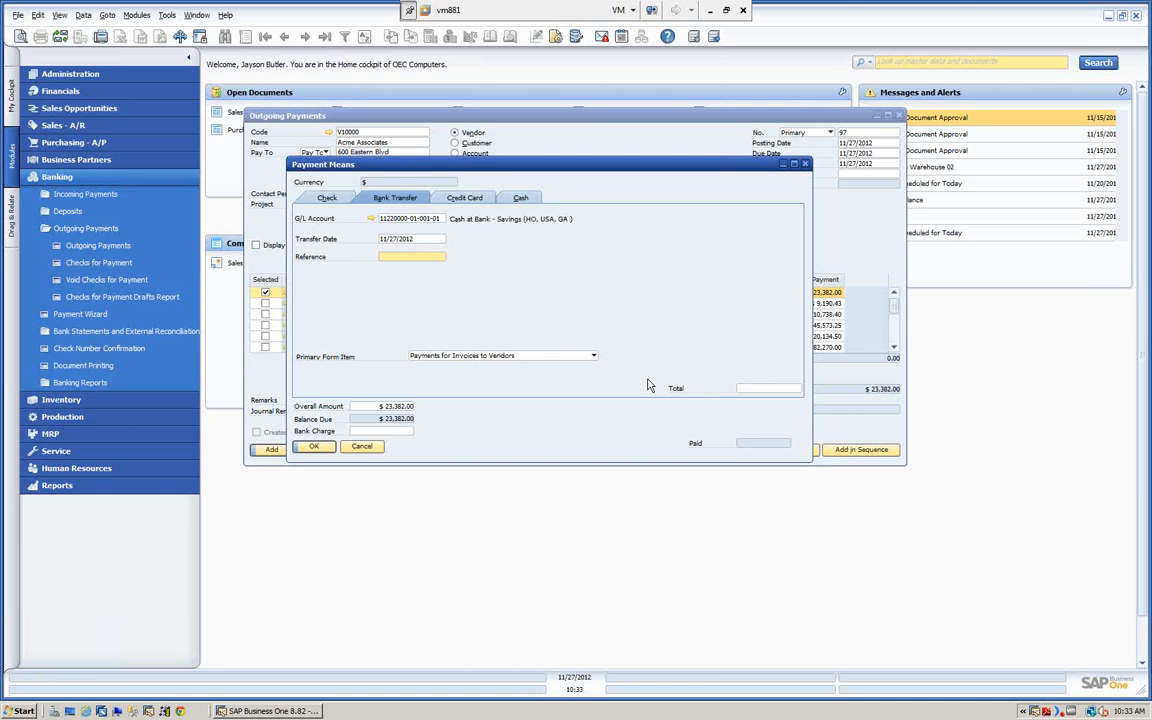
right_click(762, 391)
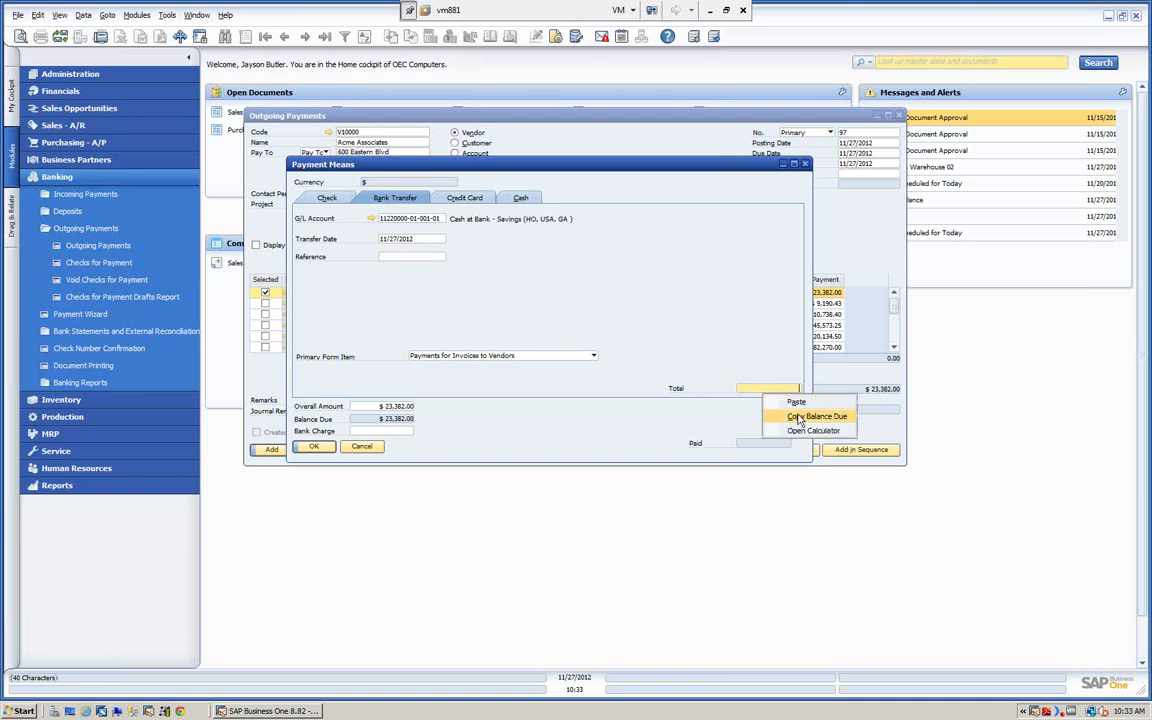
click(800, 415)
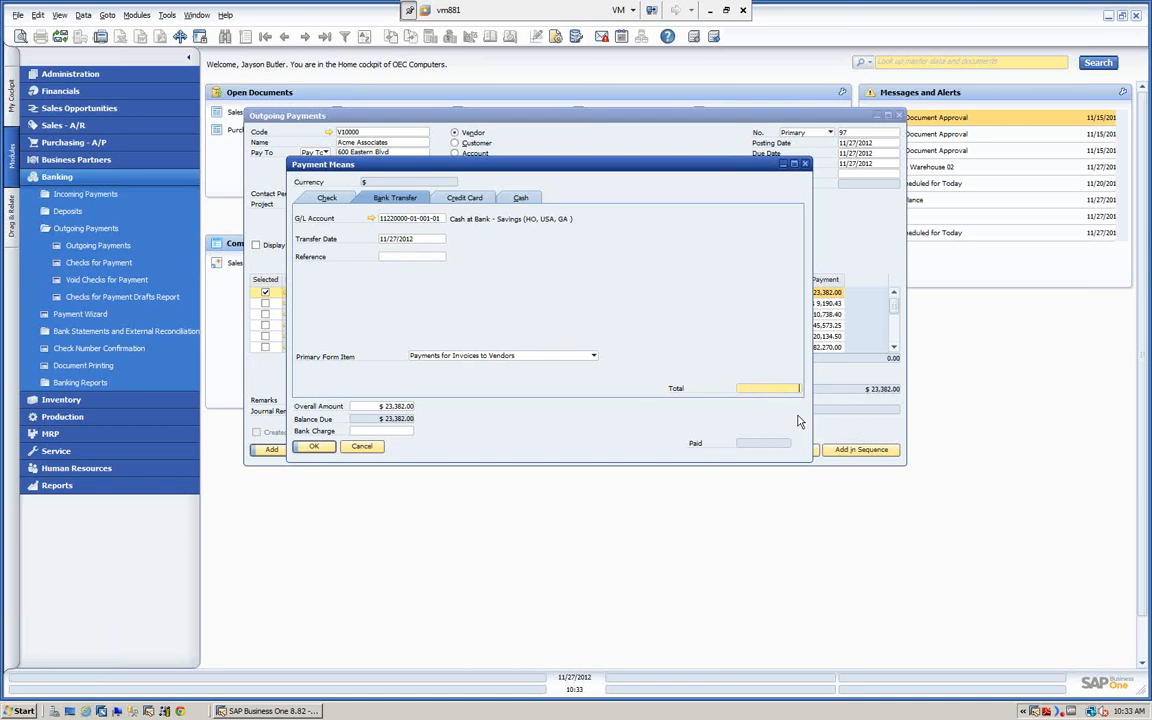
click(313, 446)
Post the outgoing payment, then reopen it and view the primary form item in its journal entry.
click(279, 451)
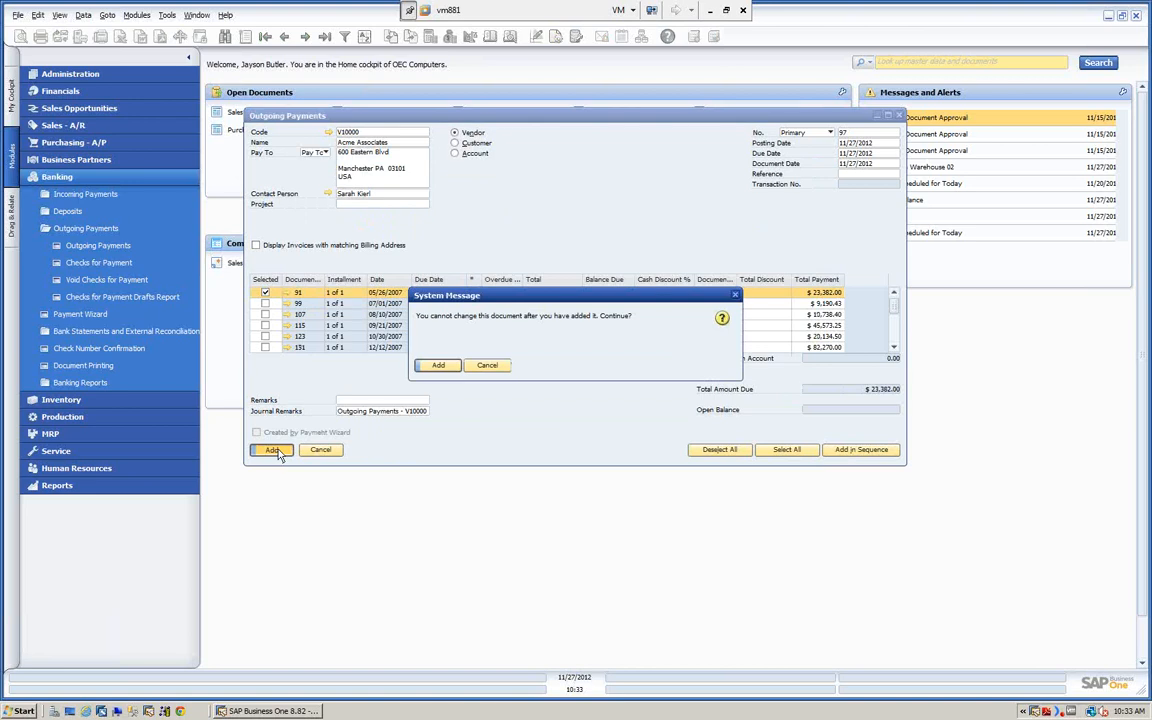
click(440, 366)
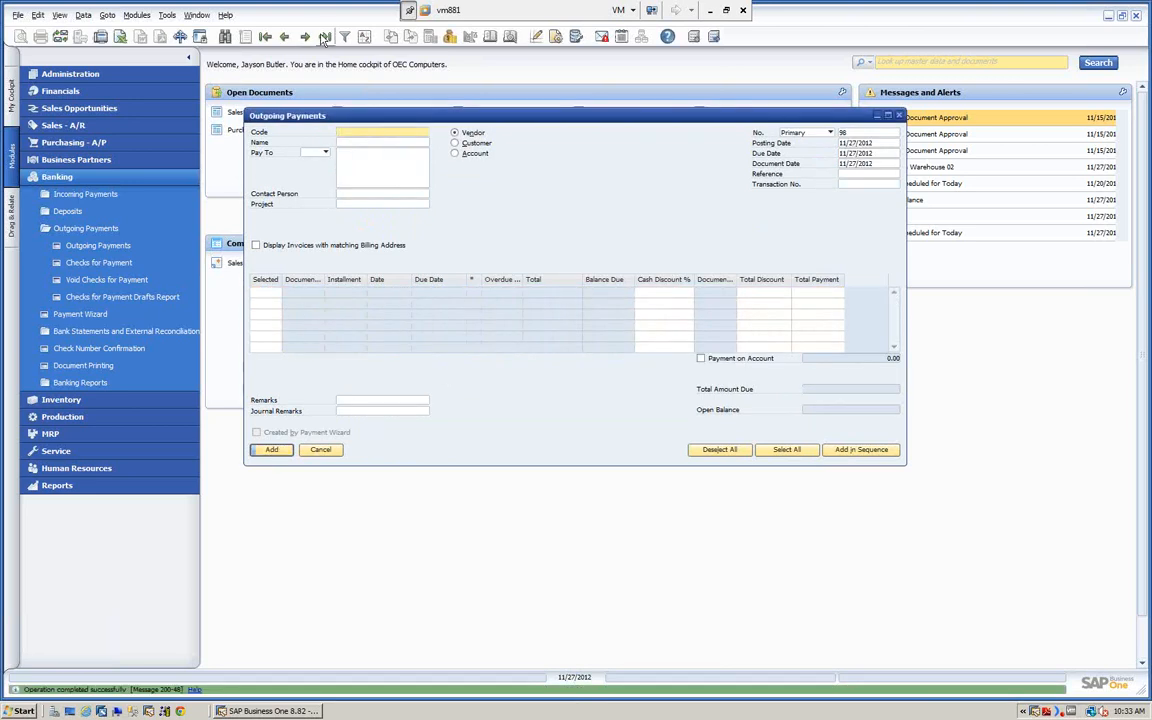
click(285, 36)
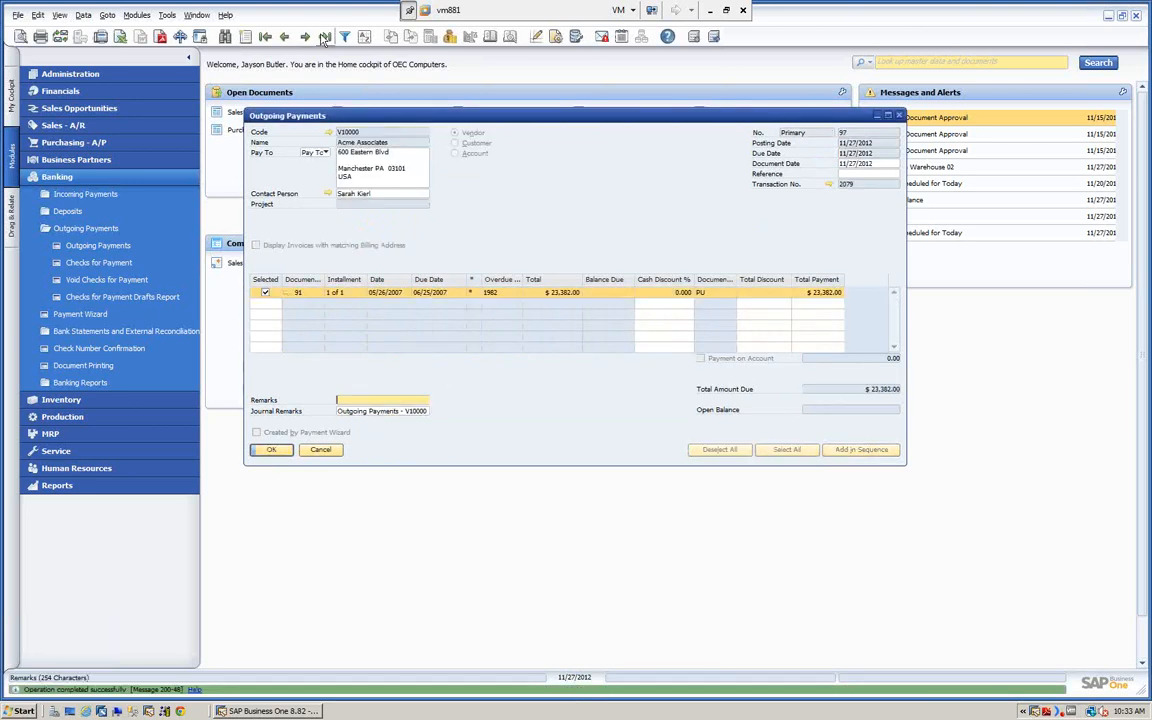
click(829, 185)
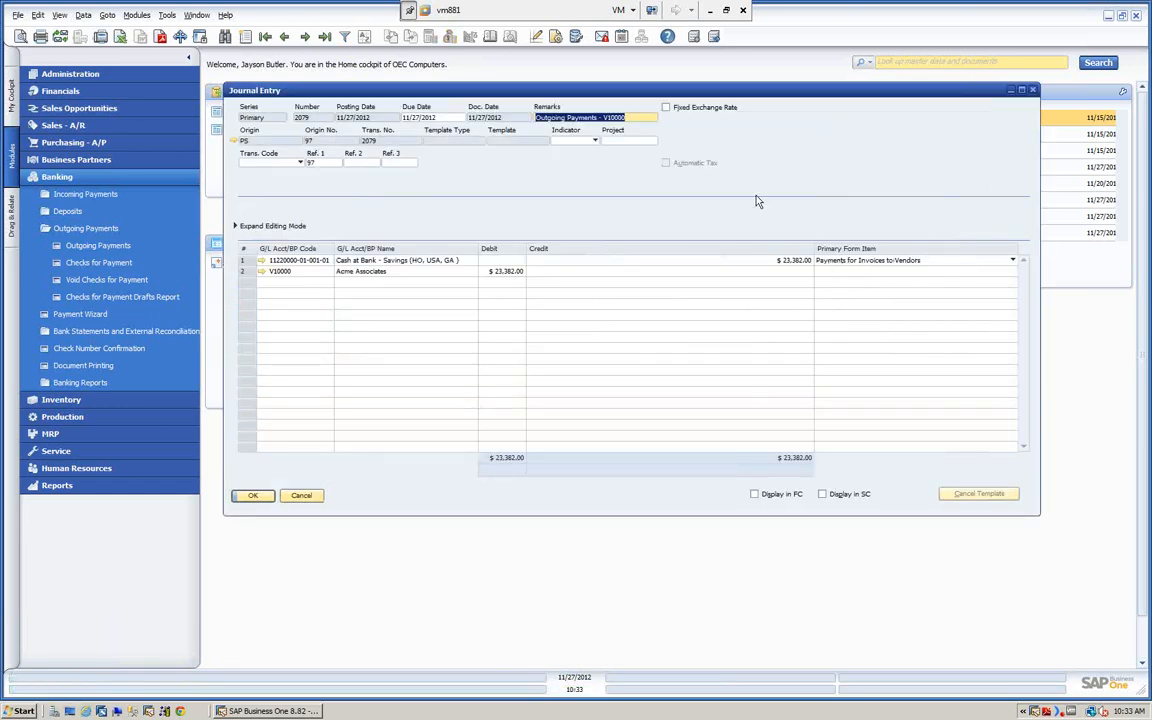
Close the journal entry and outgoing payment, and open the selection criteria for the Statement of Cash Flows financial report.
click(255, 495)
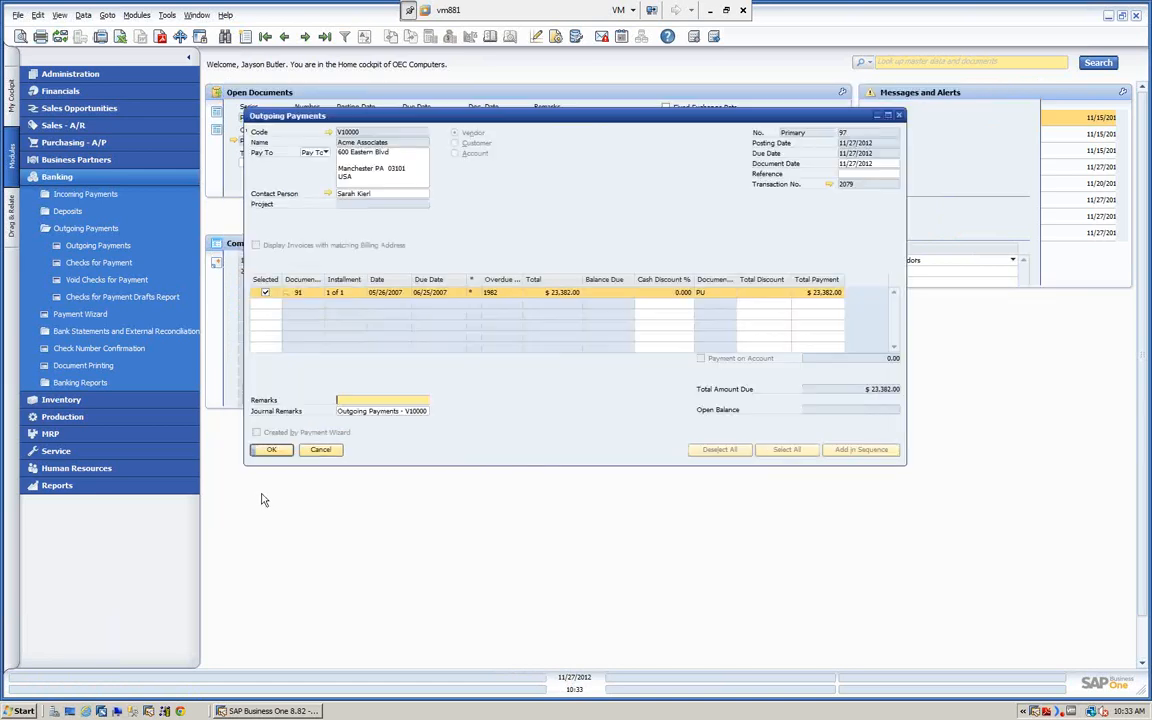
click(318, 451)
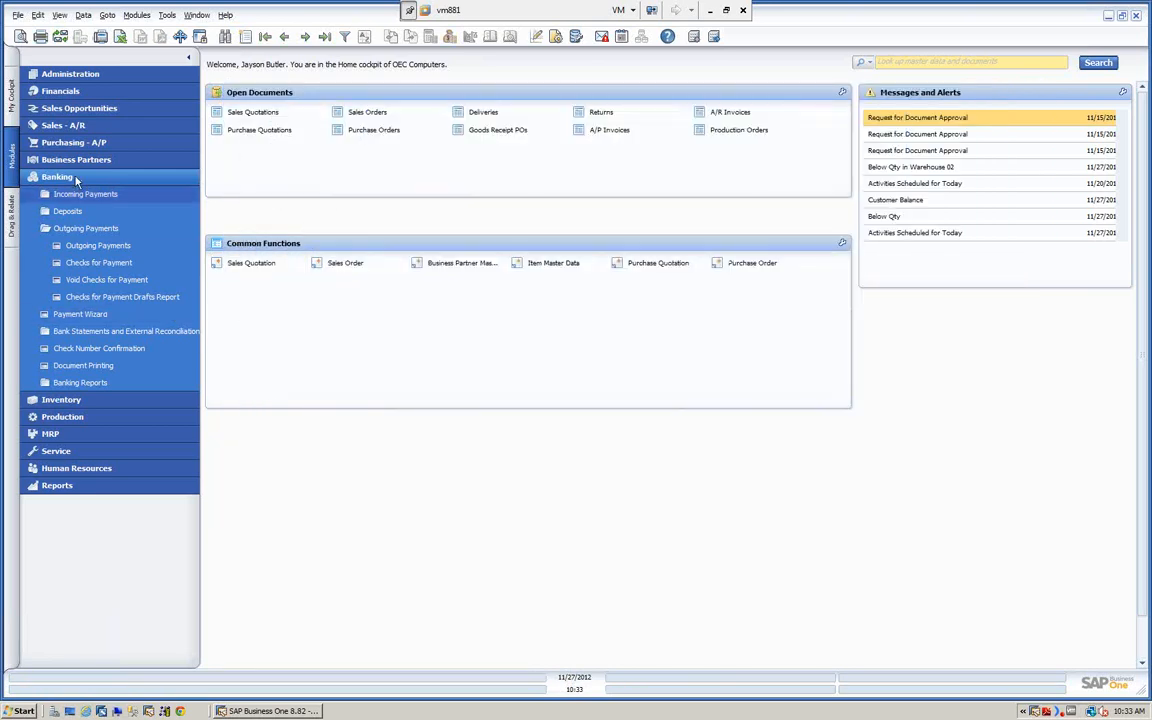
click(75, 178)
click(80, 91)
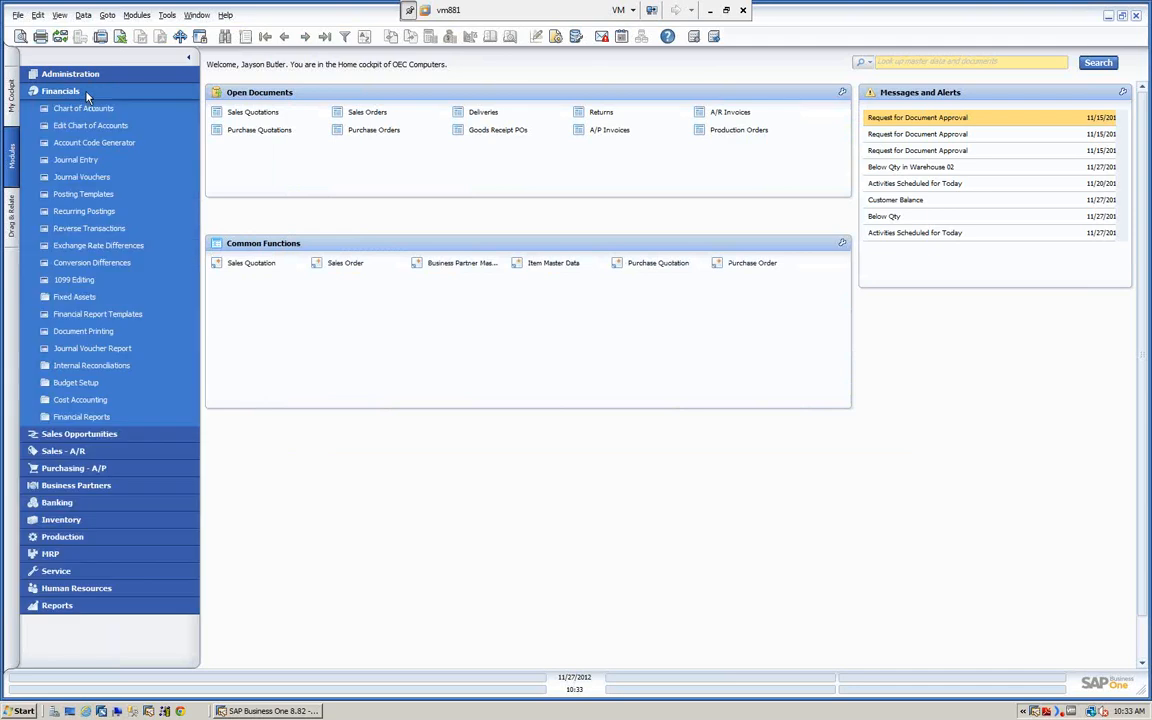
click(82, 418)
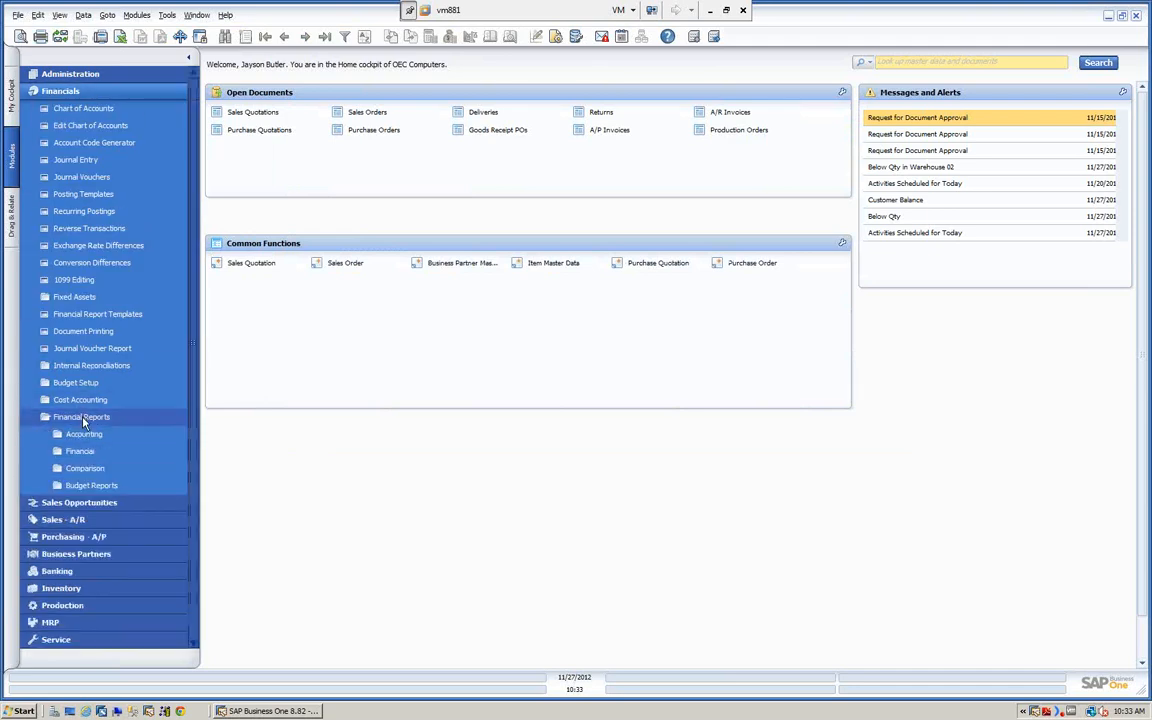
click(85, 454)
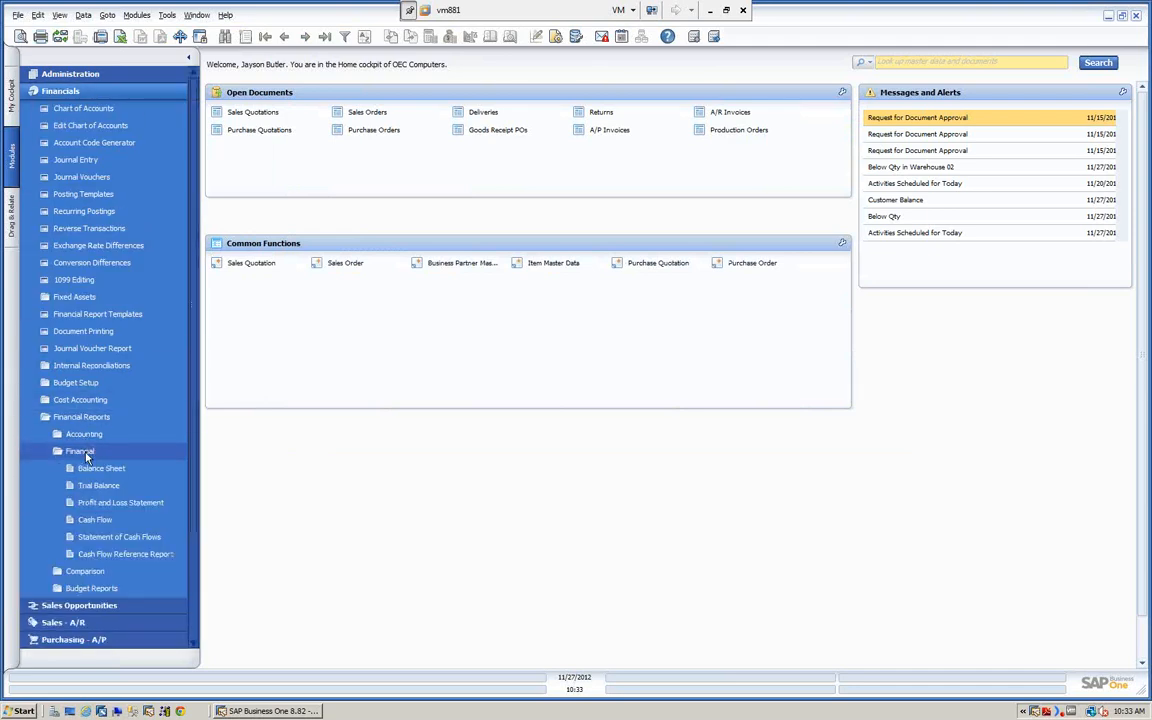
click(100, 541)
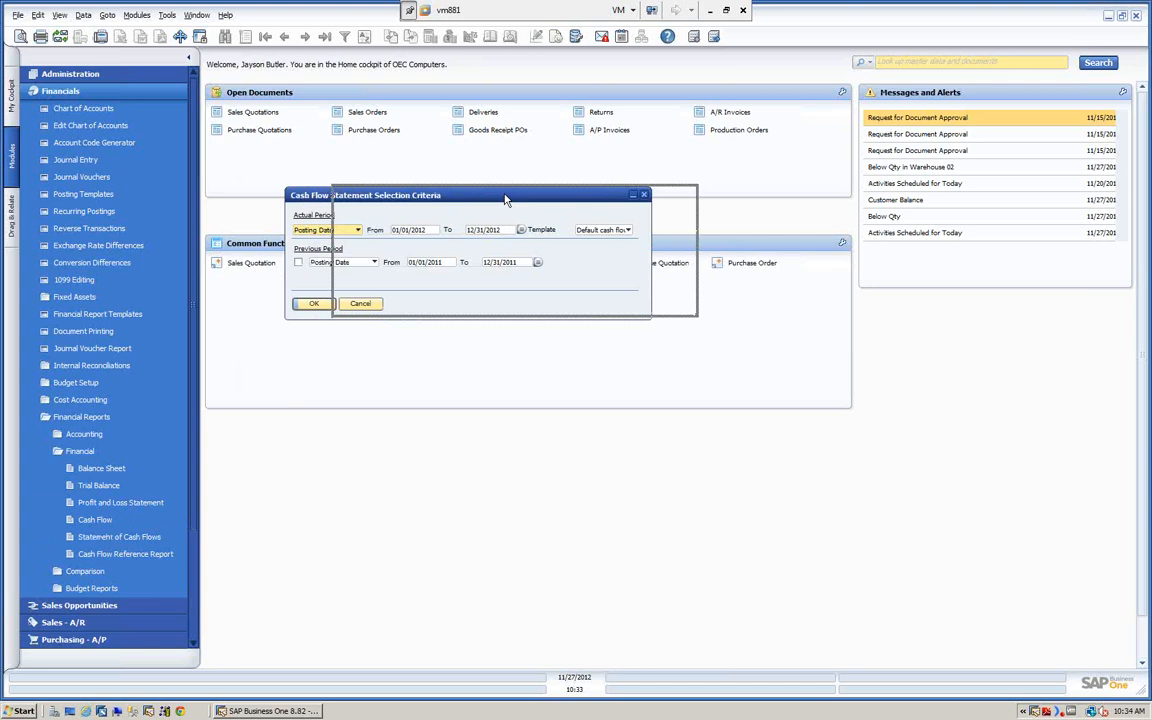
drag(437, 198, 482, 197)
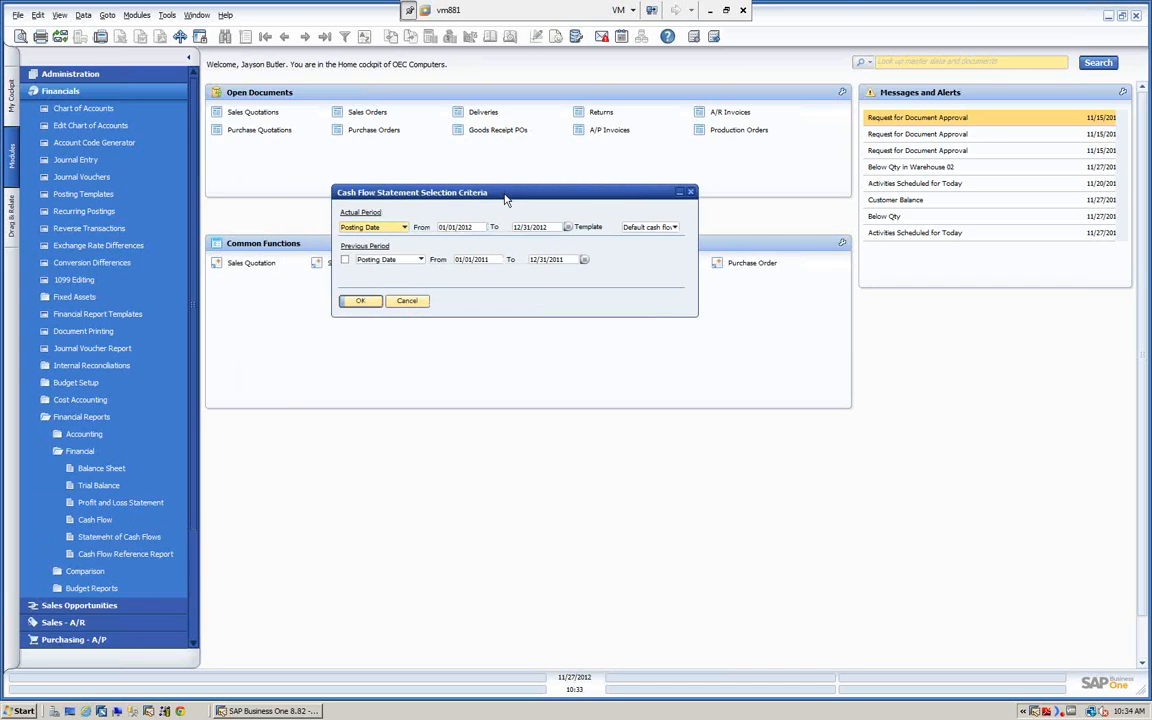
Choose the New Format template for the cash flow statement.
click(675, 228)
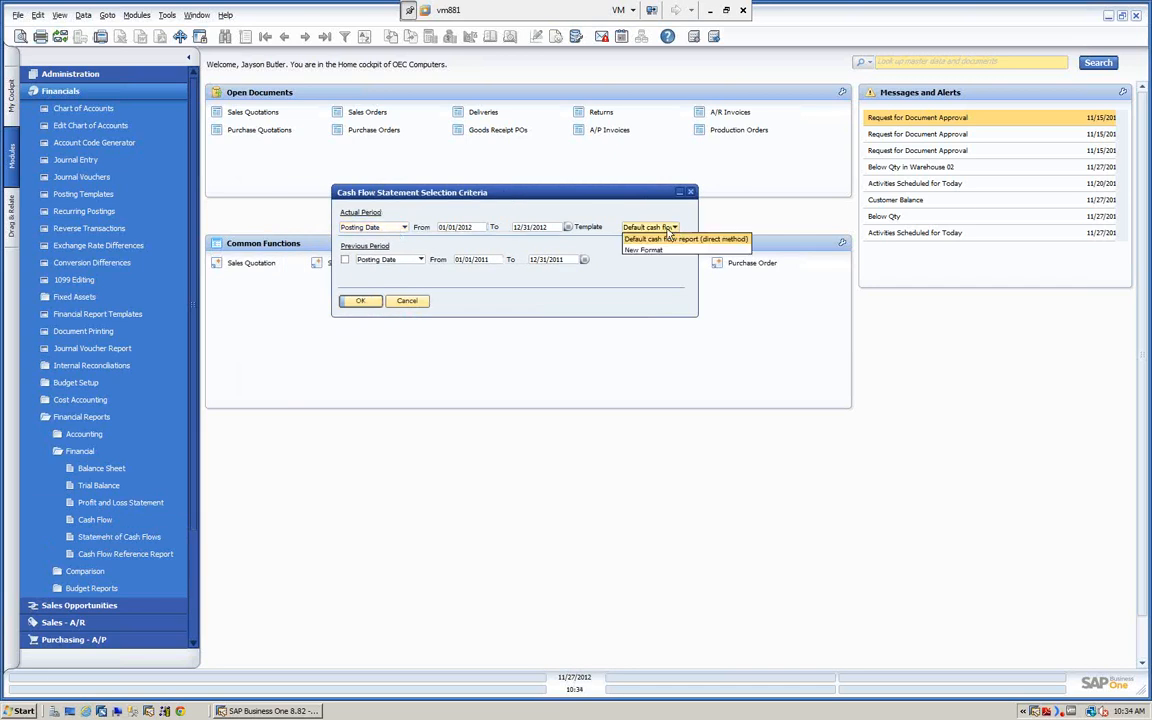
click(651, 251)
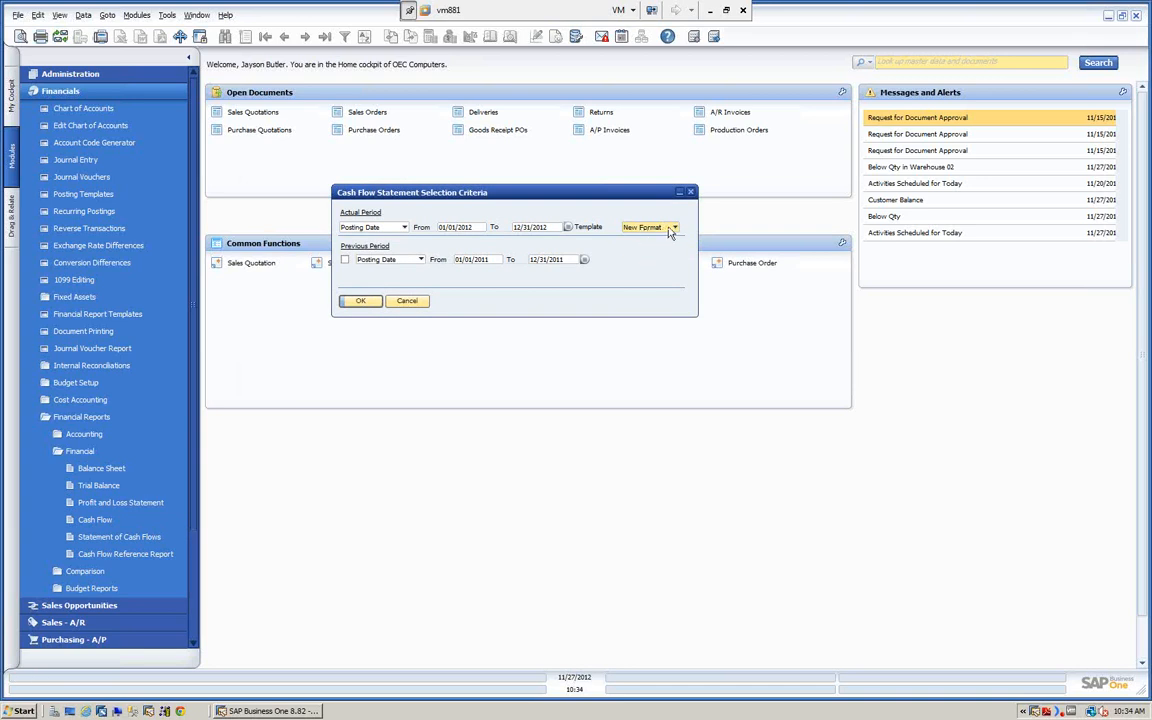
click(674, 228)
click(650, 251)
Set the actual period from 11/27/2012 to 11/27/2012, include the previous period, and run the Statement of Cash Flows.
click(452, 228)
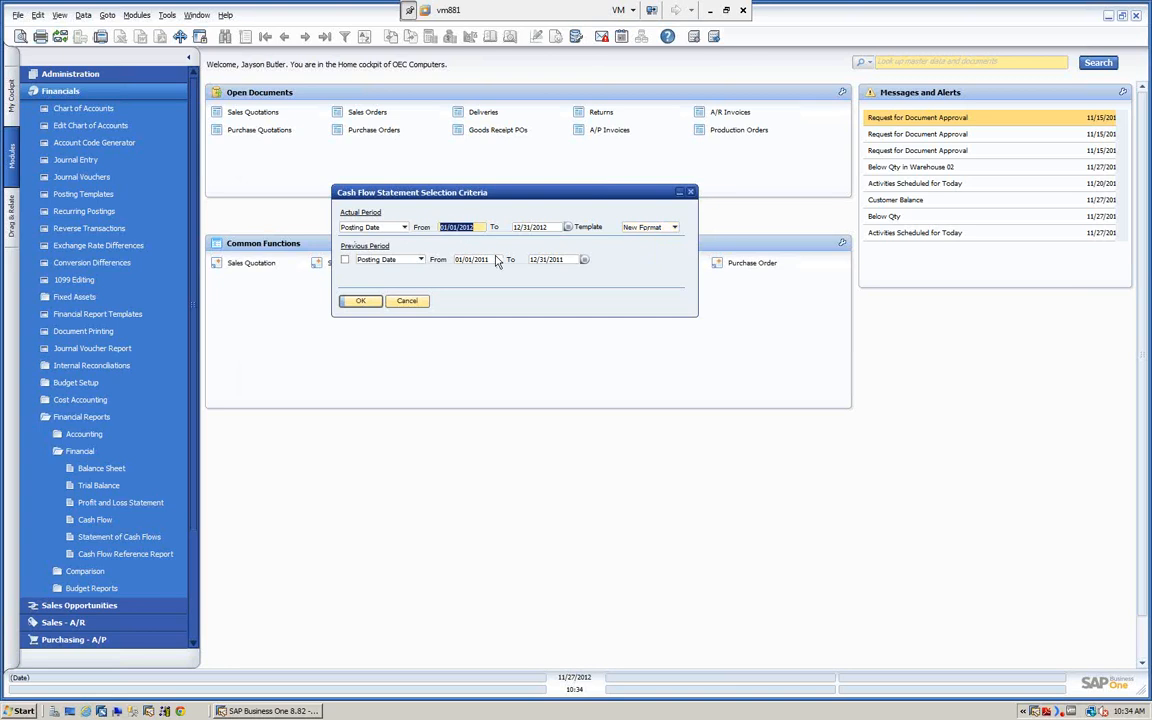
text(t)
click(495, 258)
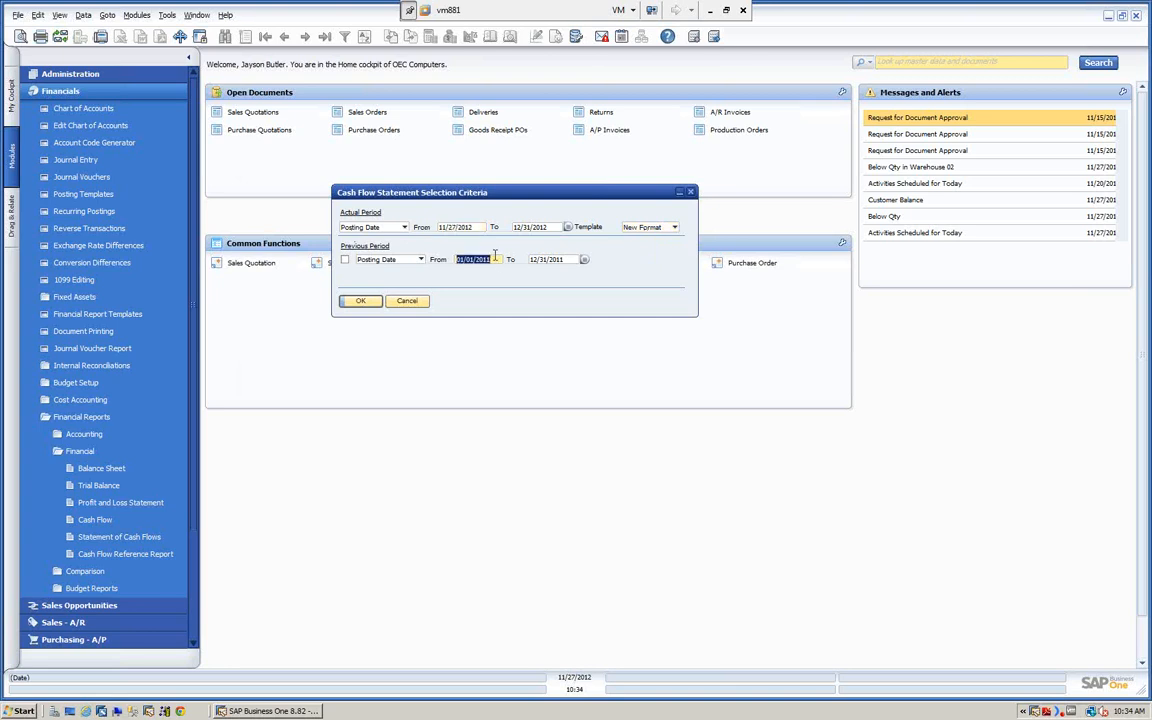
click(547, 229)
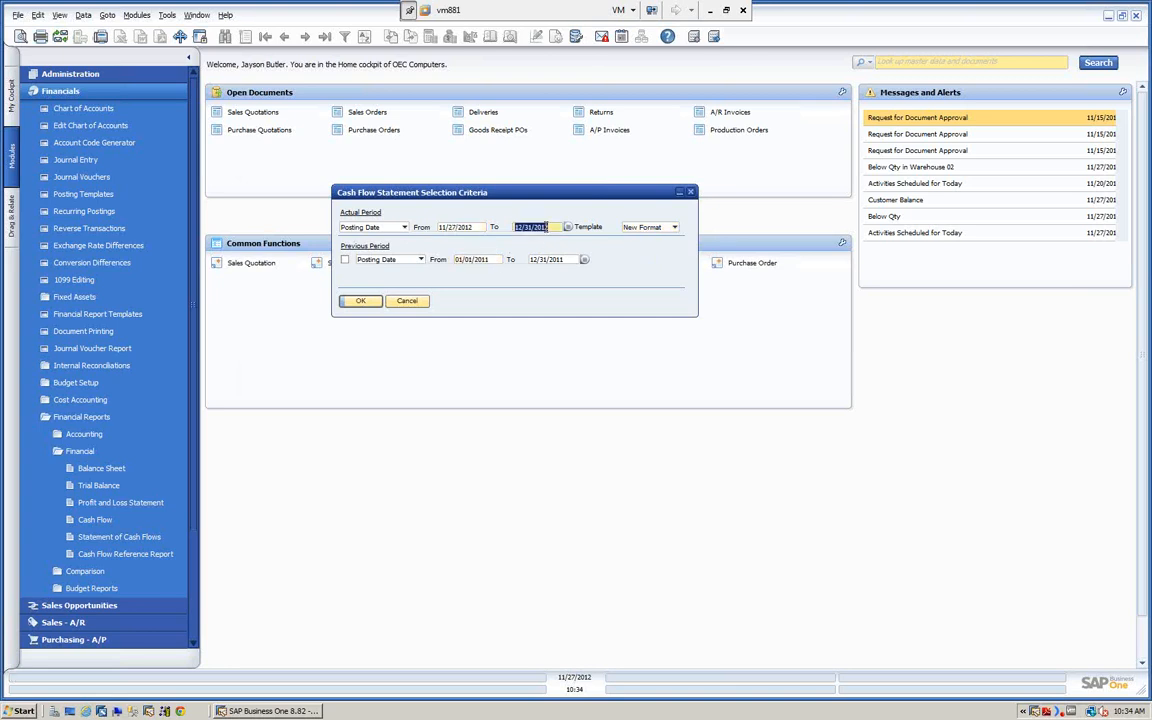
text(t)
key(Tab)
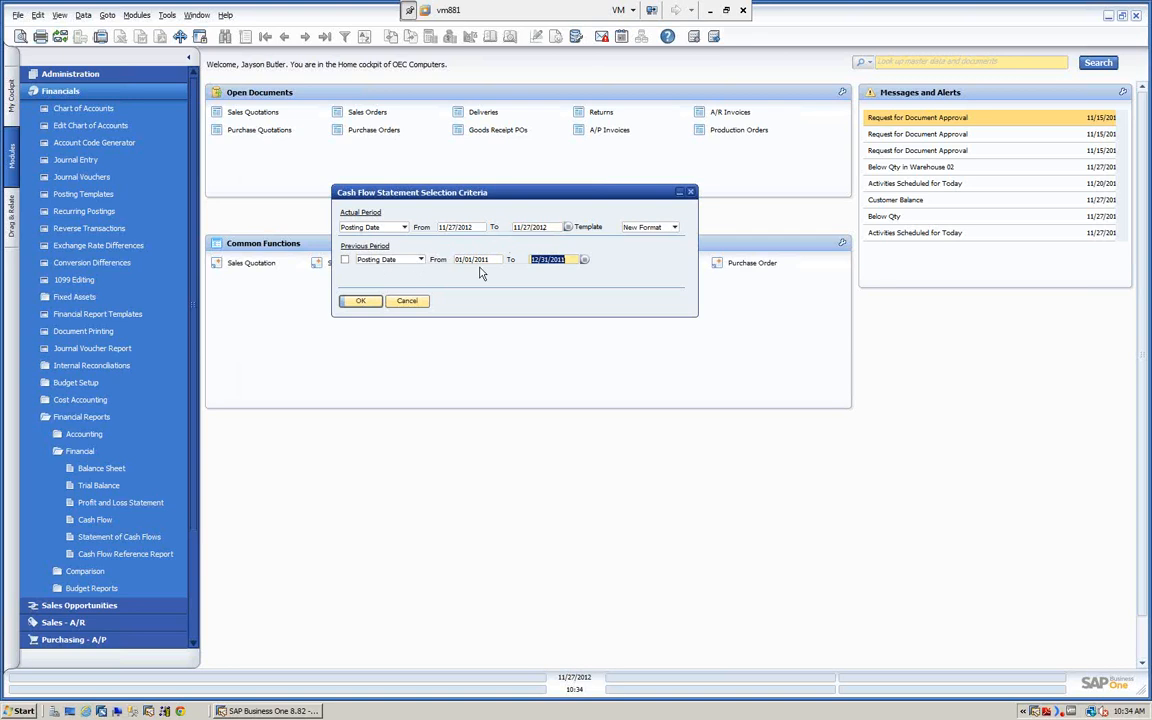
click(344, 261)
click(362, 302)
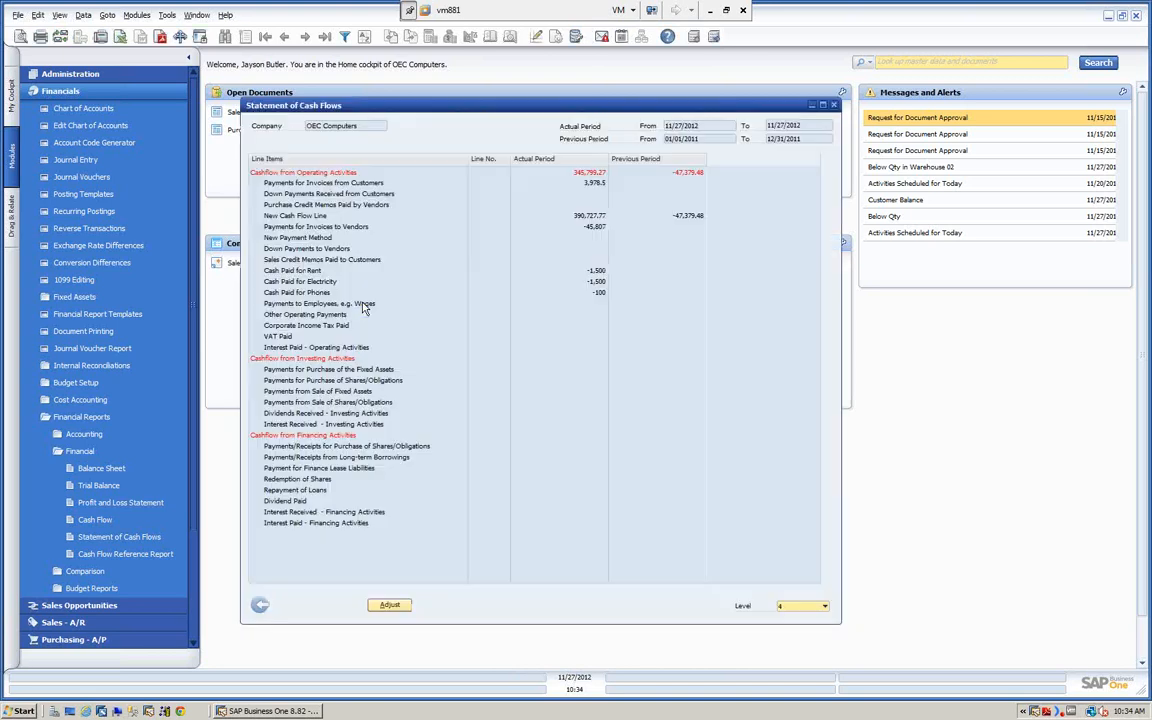
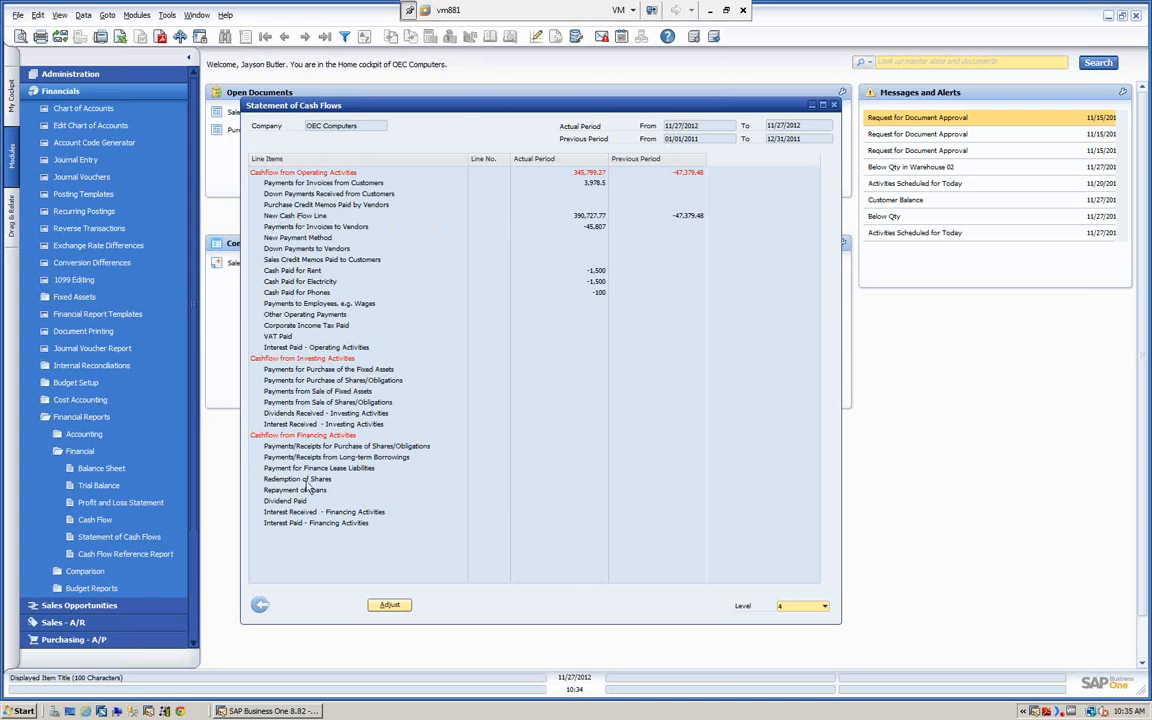
Return to the selection criteria and rerun the statement with the Default cash flow report (direct method) template.
click(259, 606)
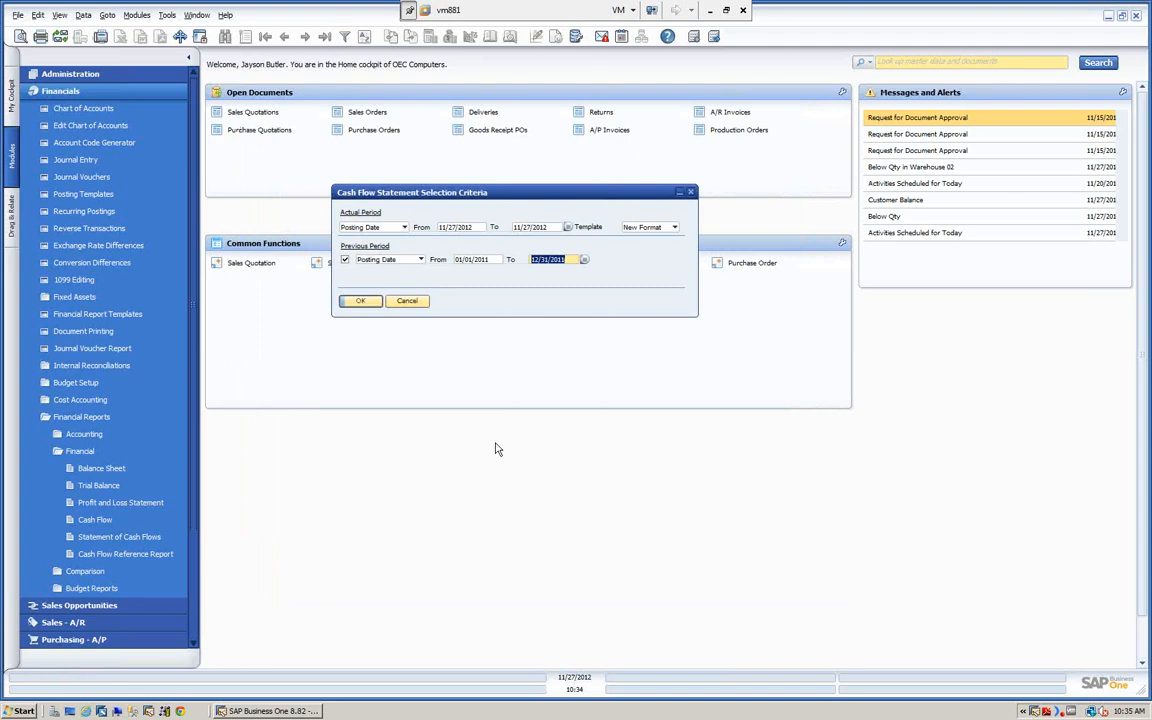
click(677, 228)
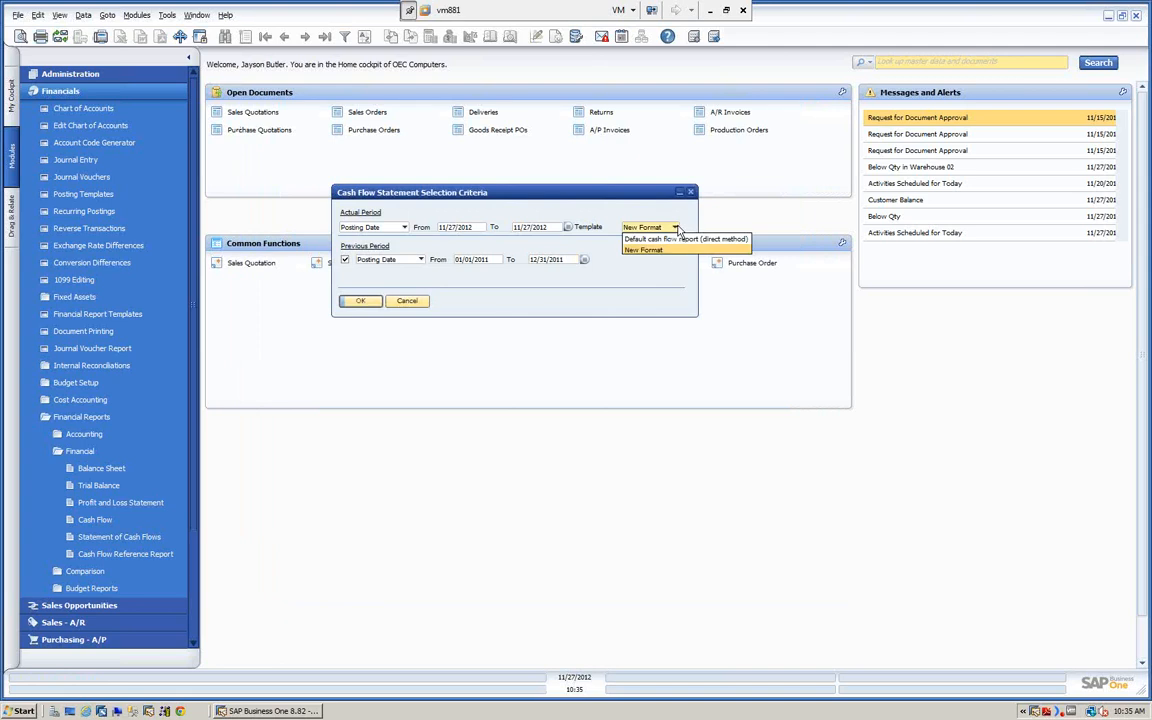
click(655, 238)
click(365, 302)
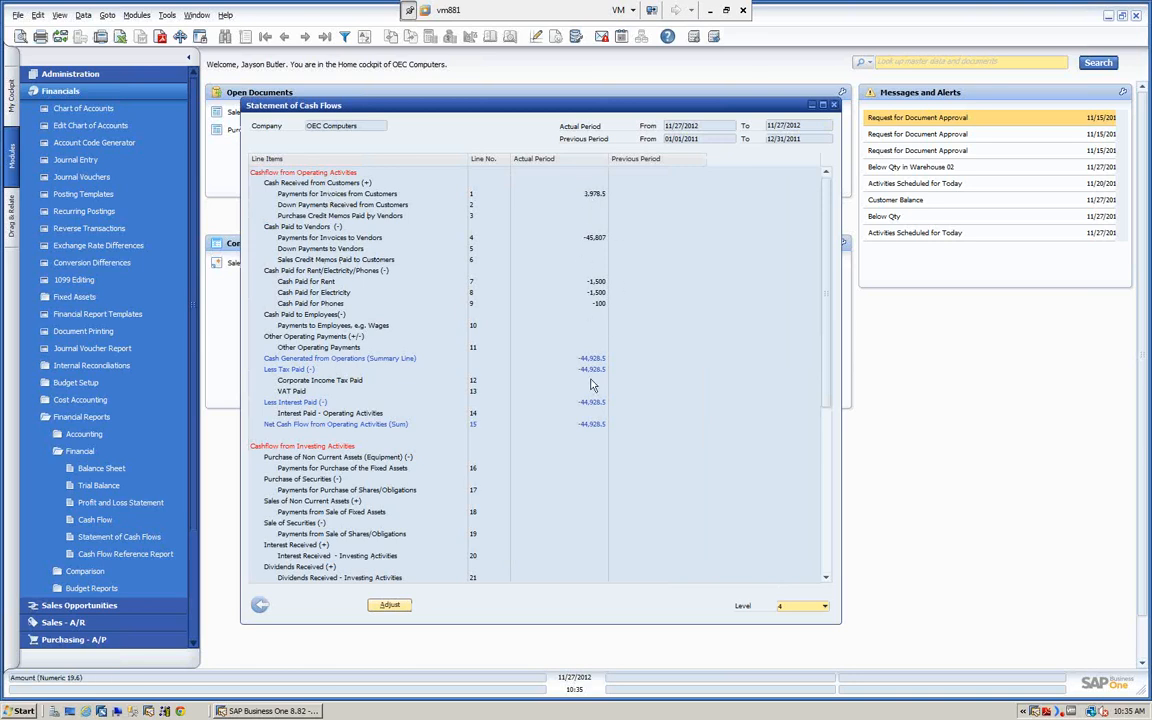
Go back to the criteria and run the statement again with the New Format template.
click(259, 605)
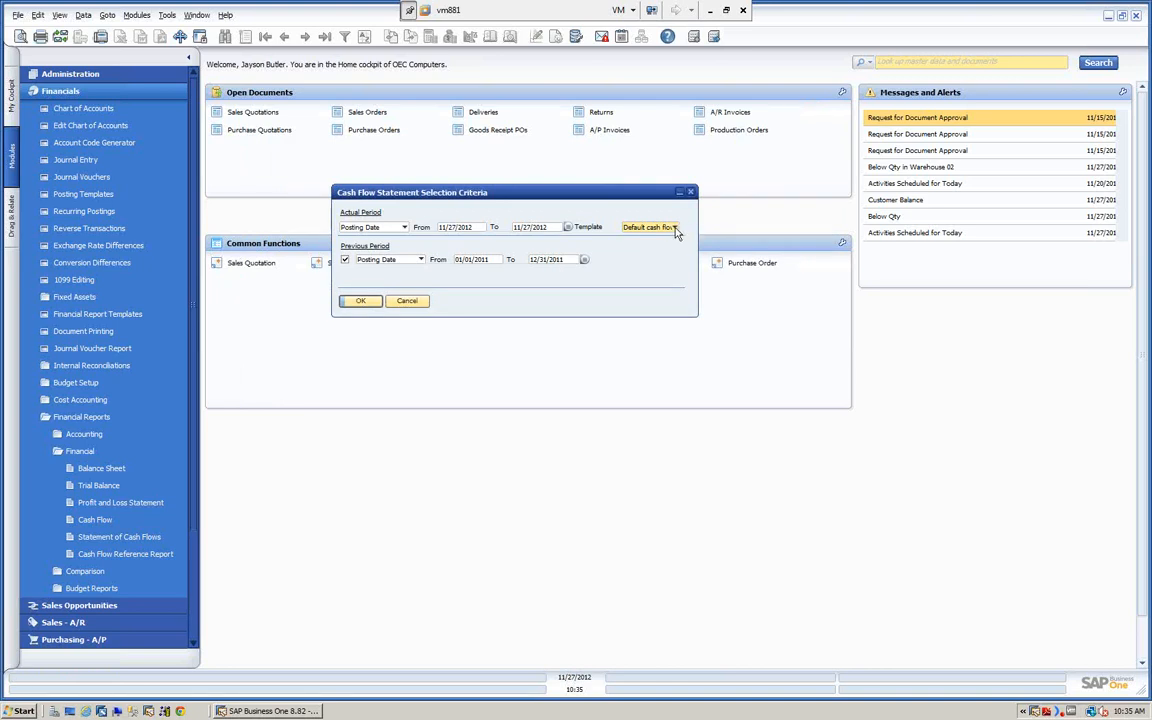
click(676, 232)
click(643, 247)
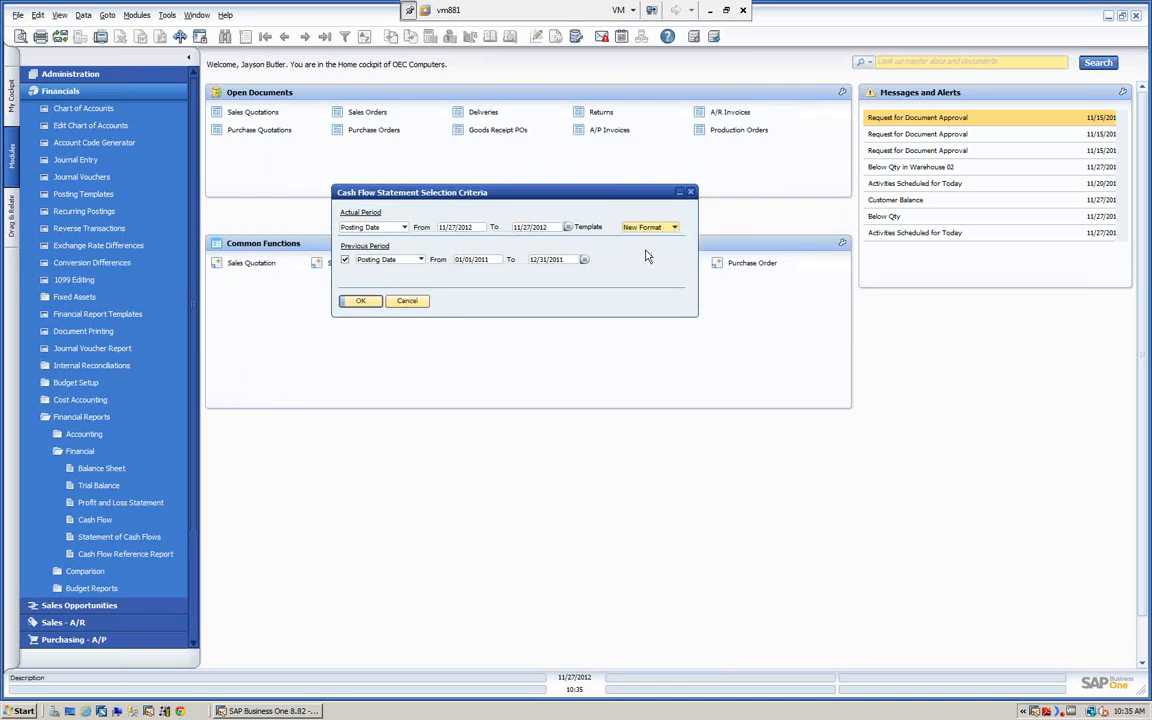
click(362, 301)
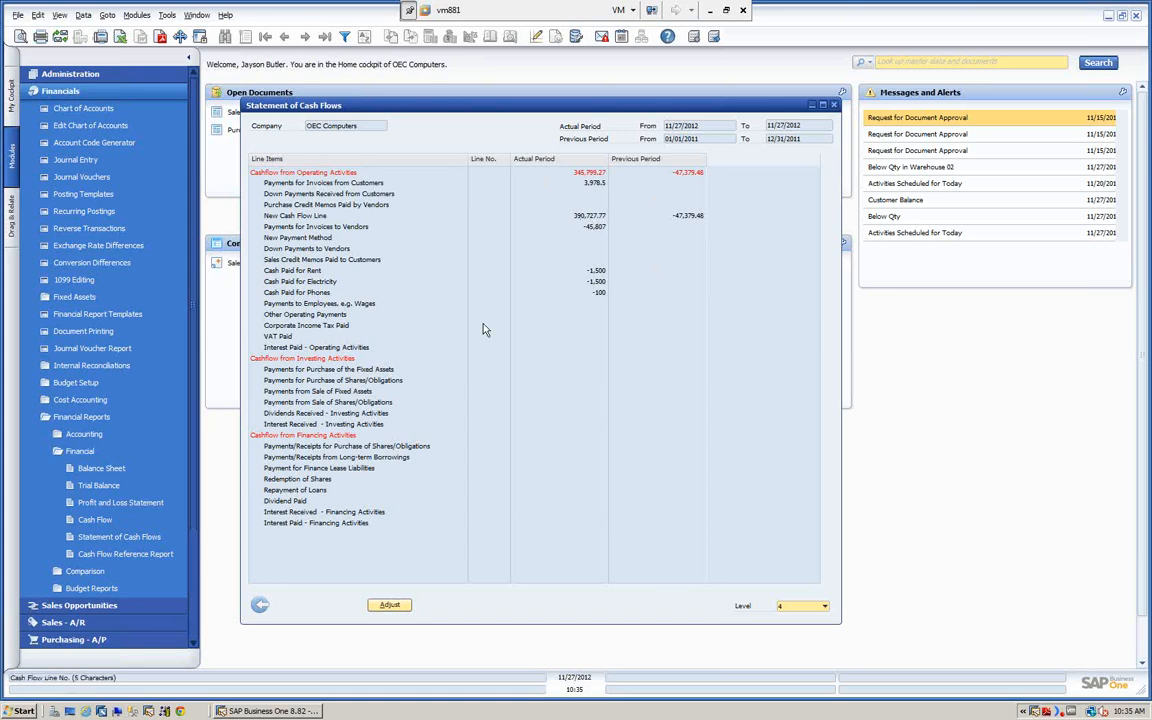
Make the statement's amounts adjustable, check the actual-period cells from New Cash Flow Line to Cash Paid for Phones, and close the report and criteria.
click(392, 605)
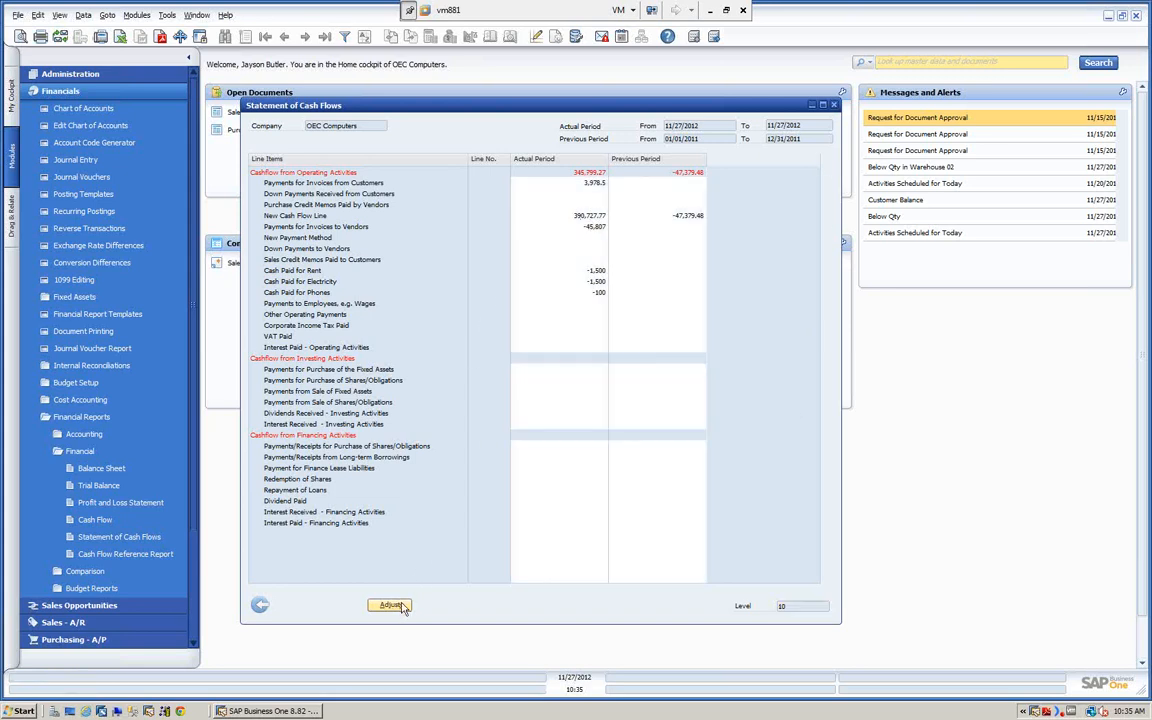
click(583, 216)
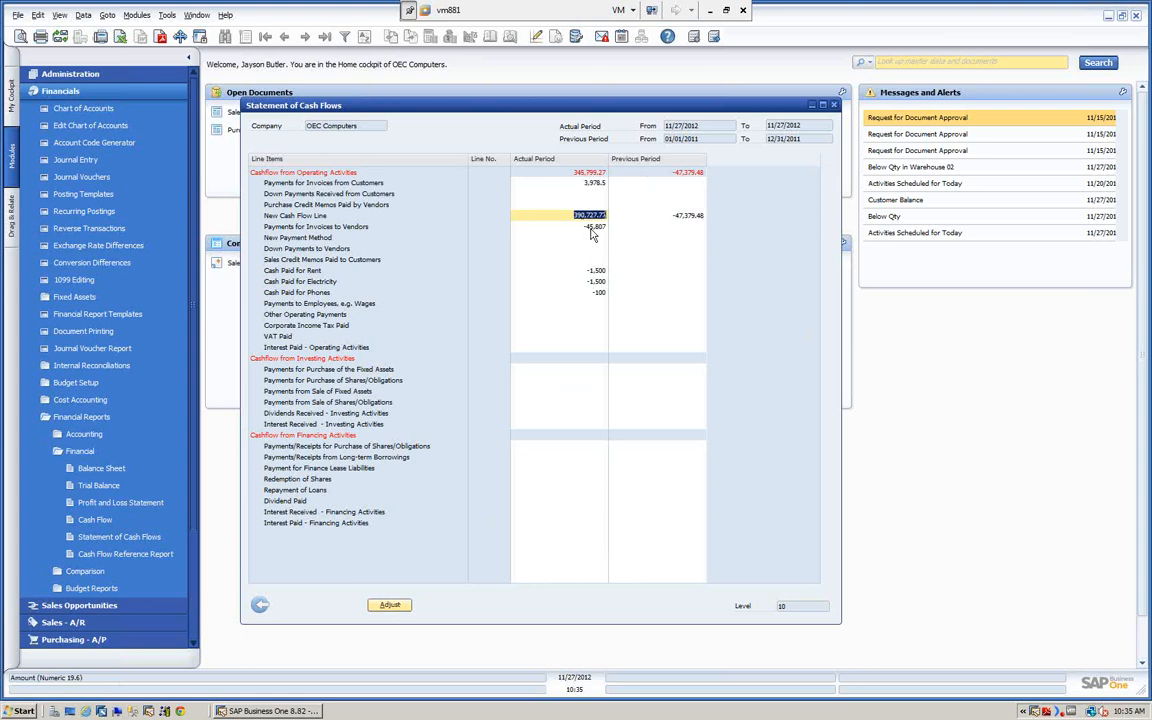
click(591, 228)
click(598, 271)
click(601, 283)
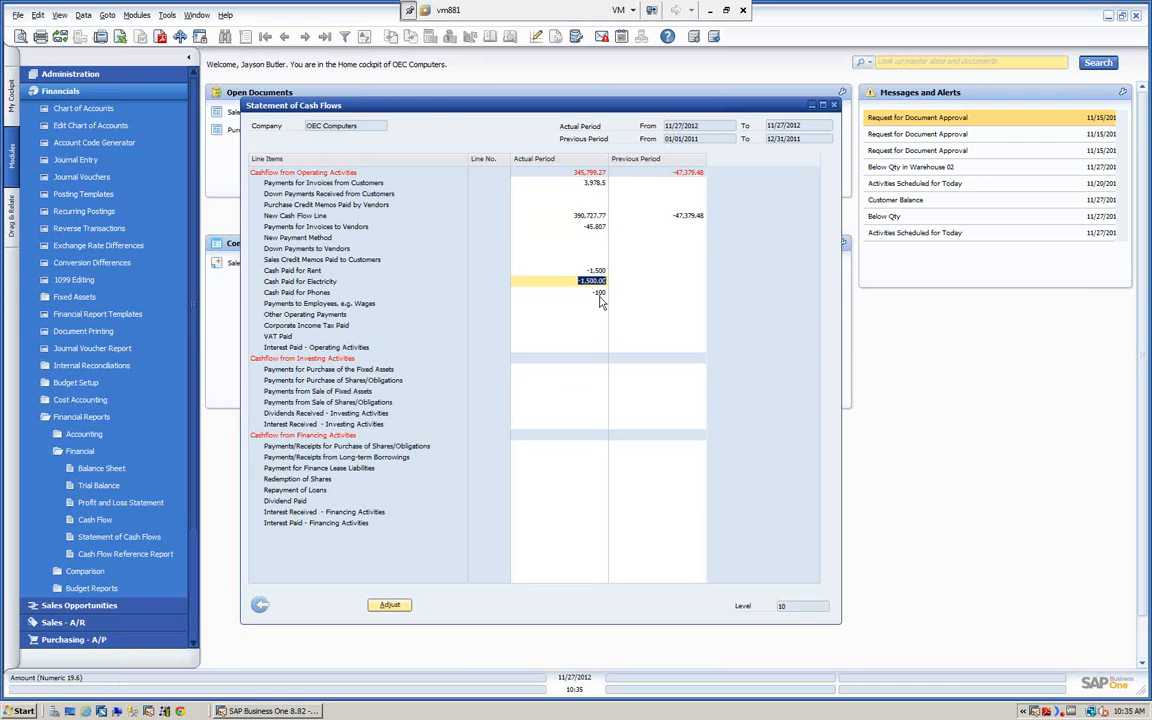
click(601, 293)
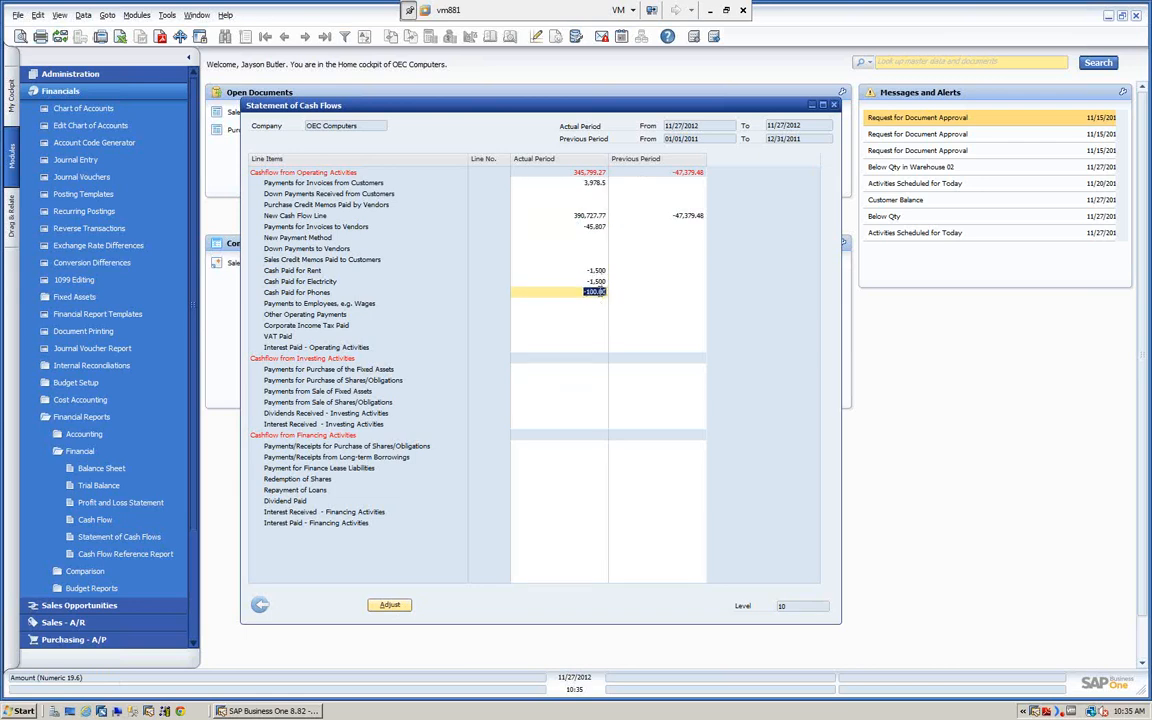
click(259, 606)
click(405, 302)
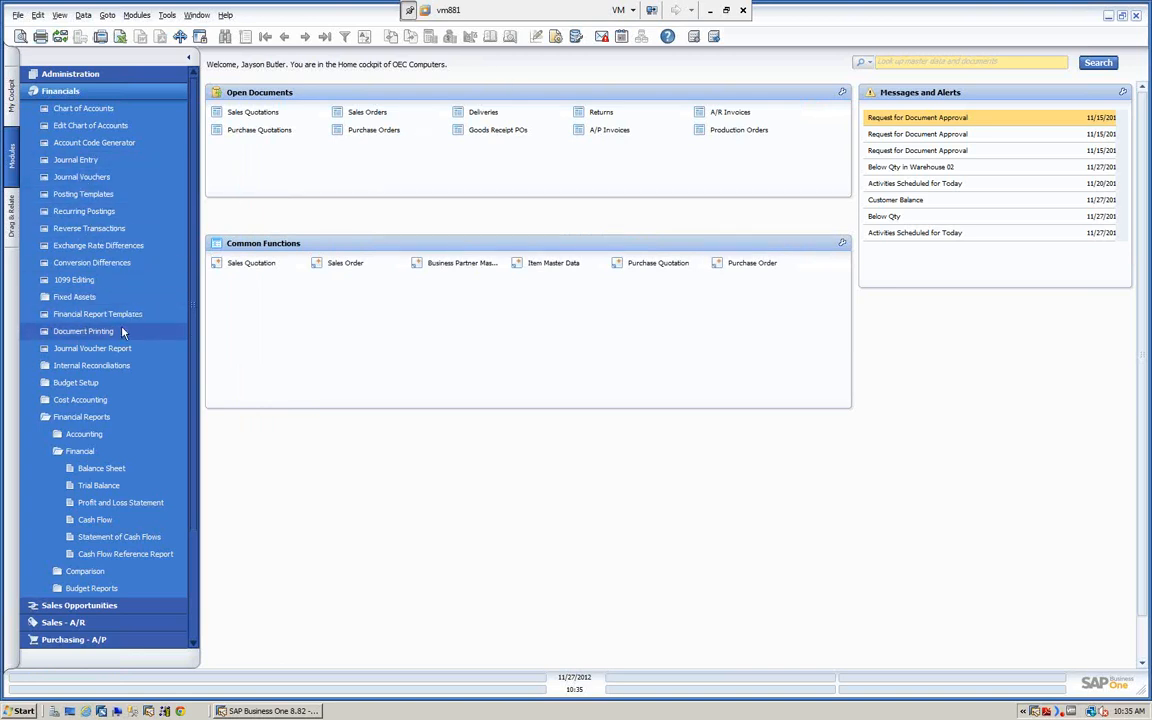
Open the financial report templates and load the New Format template of the Statement of Cash Flows.
click(87, 316)
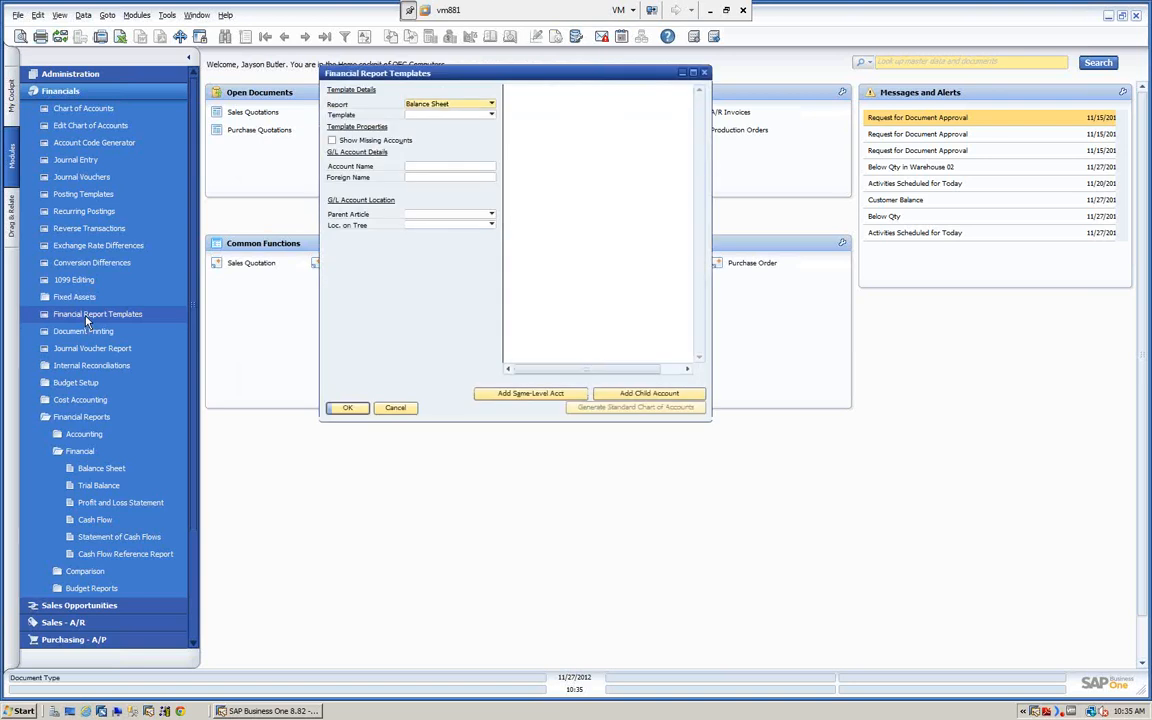
click(492, 105)
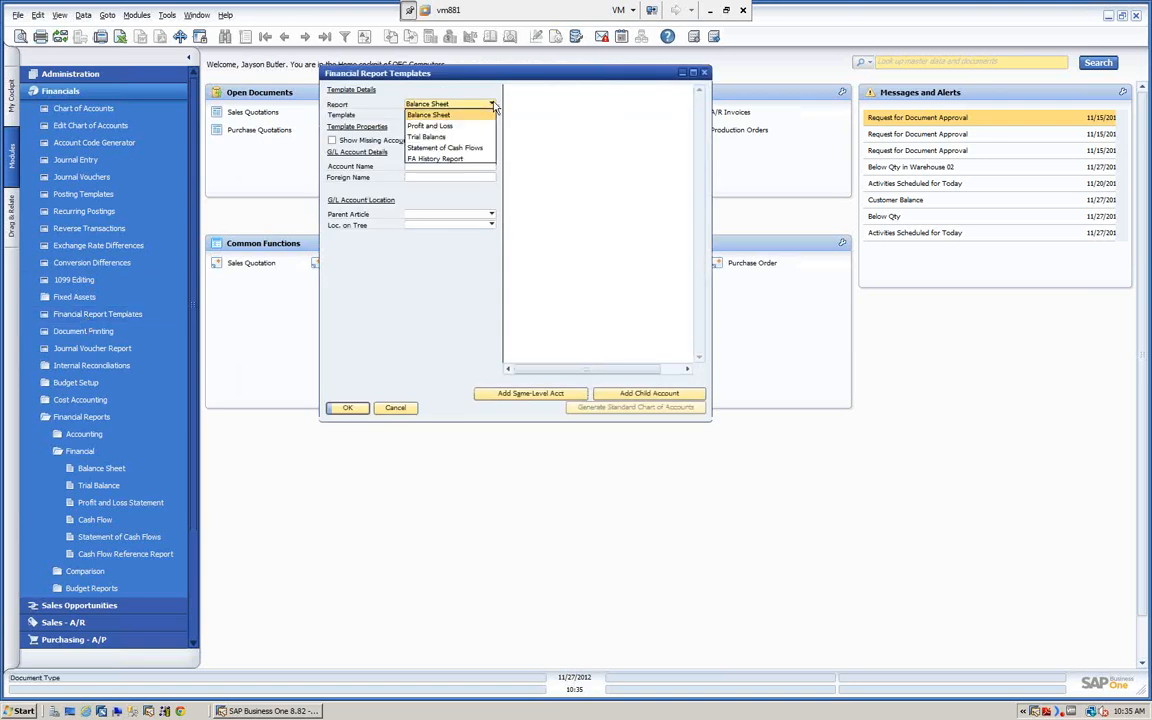
click(432, 148)
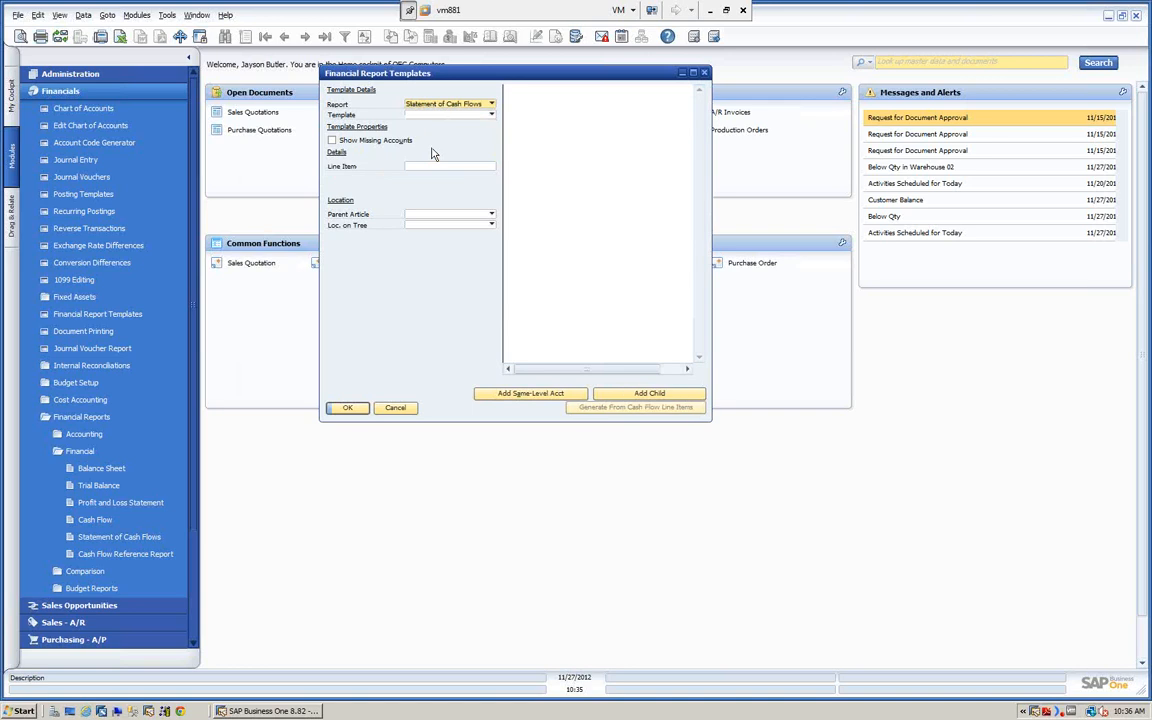
click(491, 114)
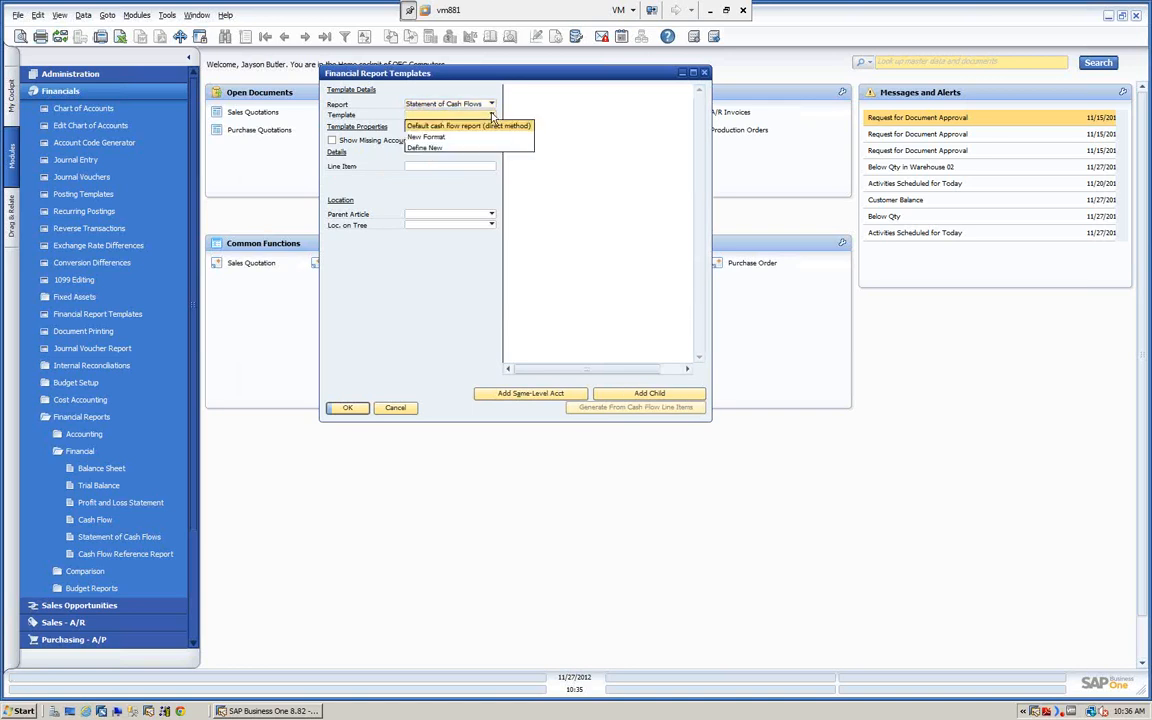
click(427, 137)
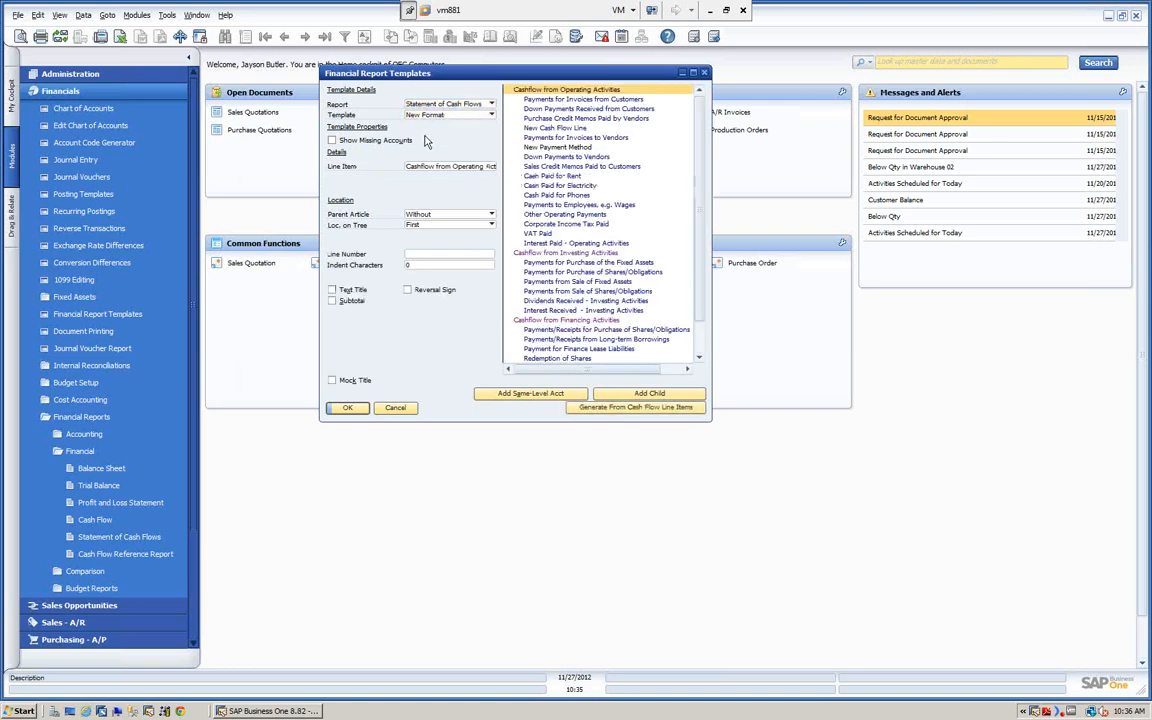
Open the expansion of the New Payment Method line and view its G/L account and cash flow line item assignments.
click(548, 147)
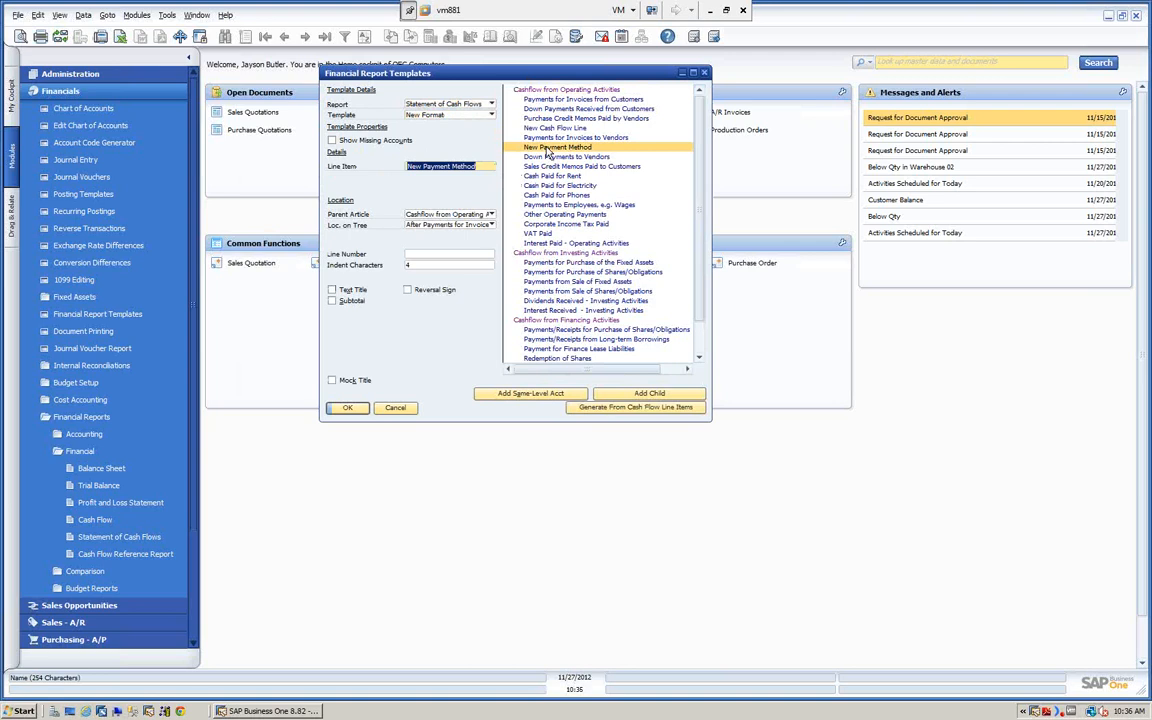
double_click(547, 149)
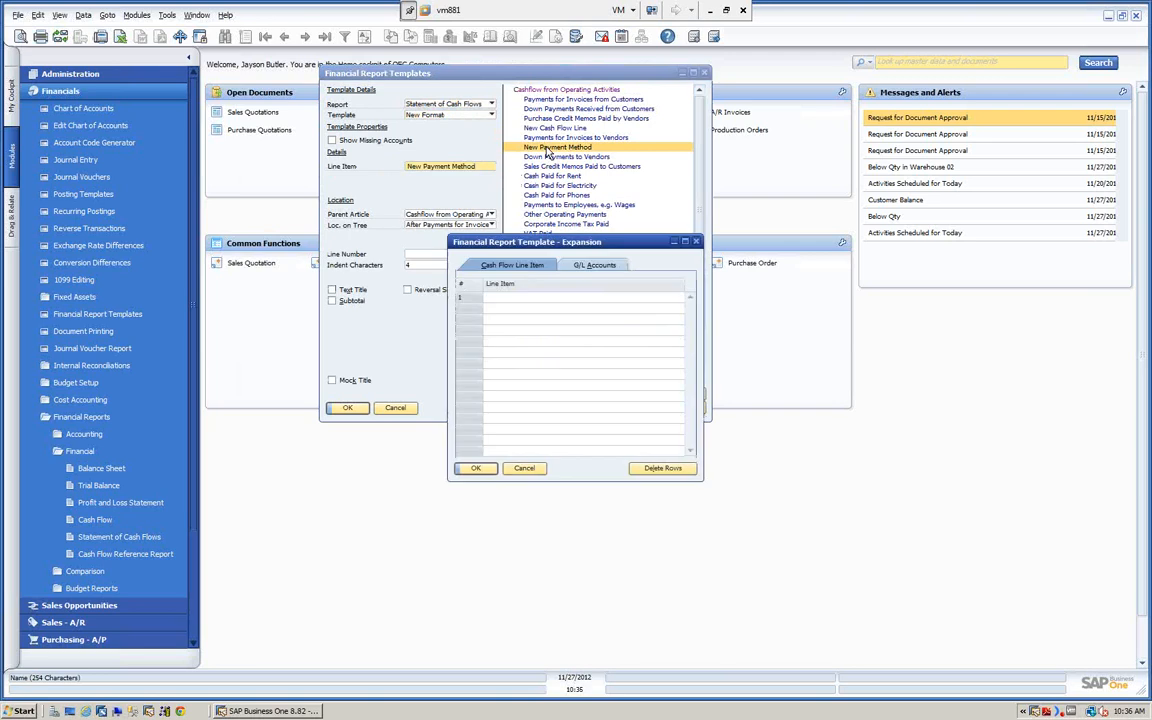
click(593, 266)
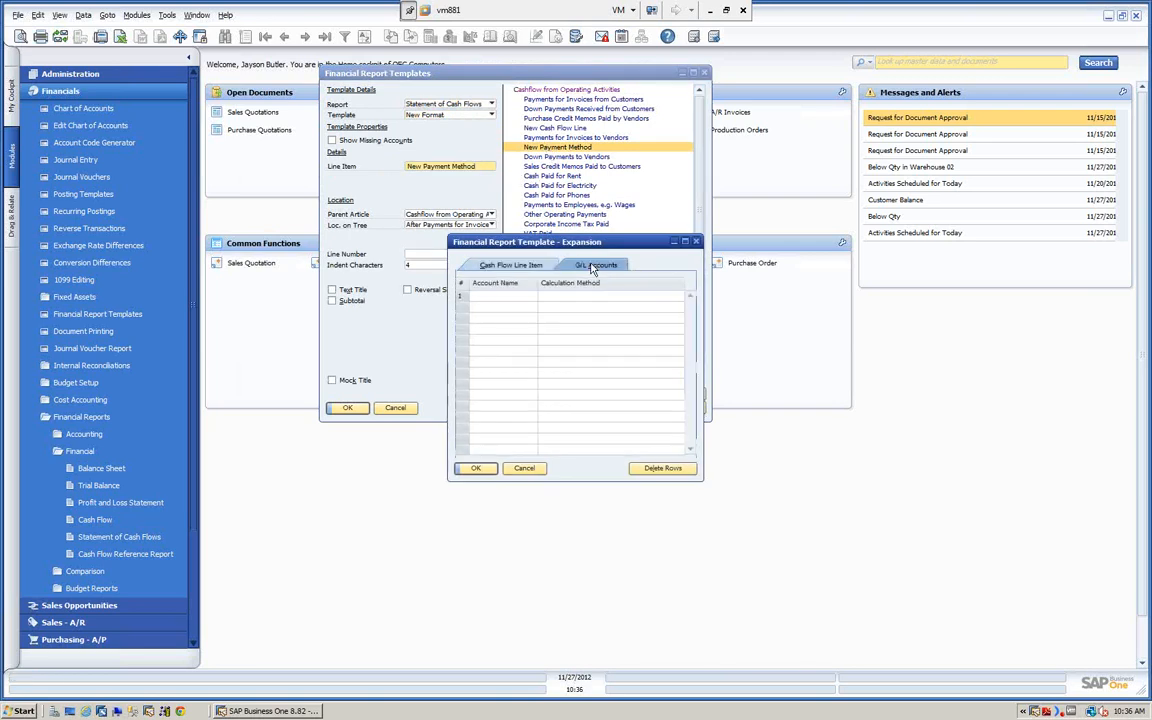
click(510, 265)
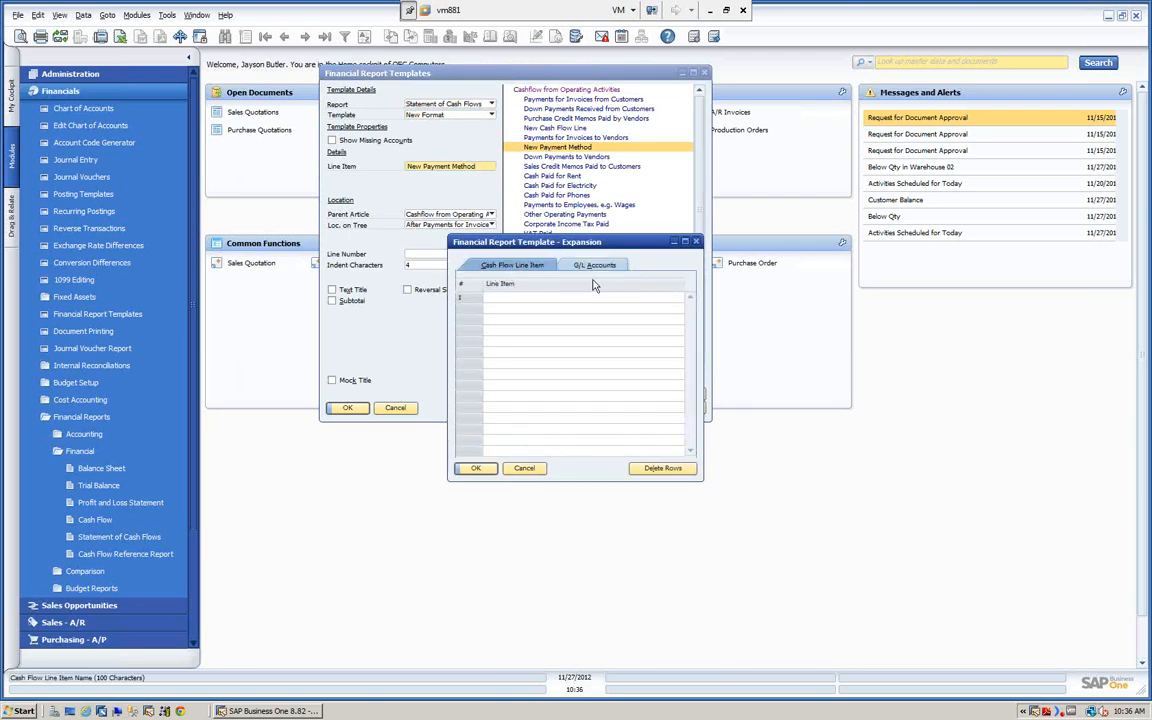
Set the calculation method of the New Cash Flow Line's Cash at Bank G/L account to CPIB (Current Period in Both) and save the template.
click(524, 469)
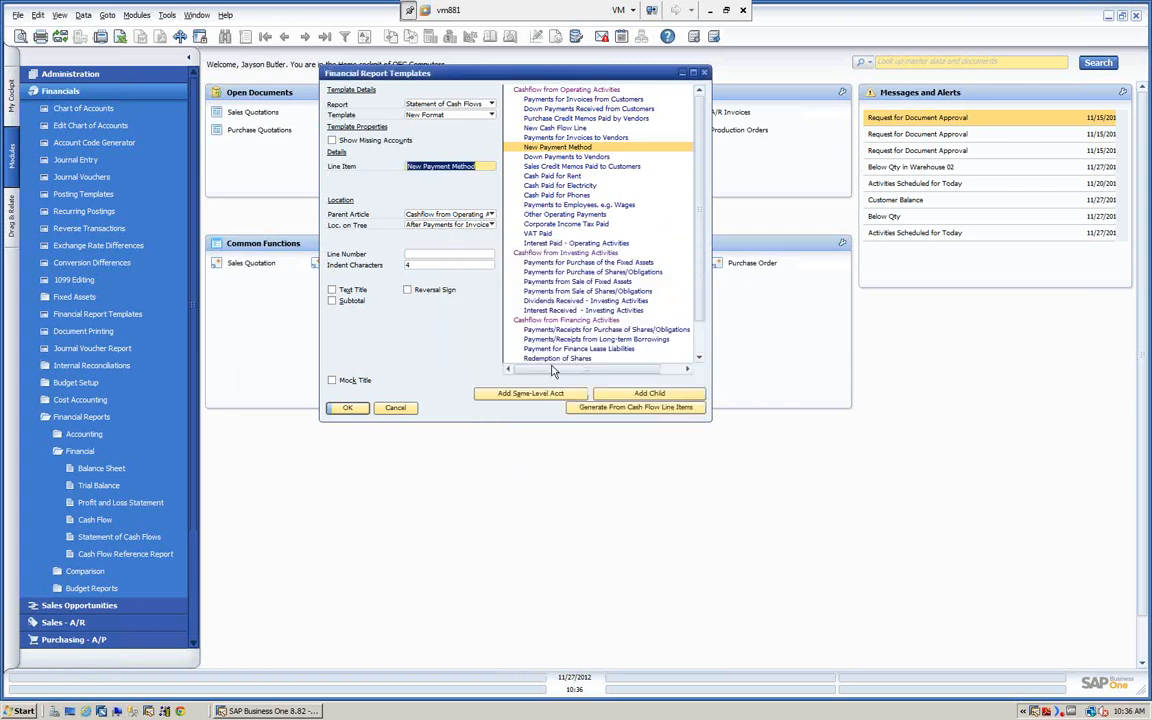
double_click(548, 128)
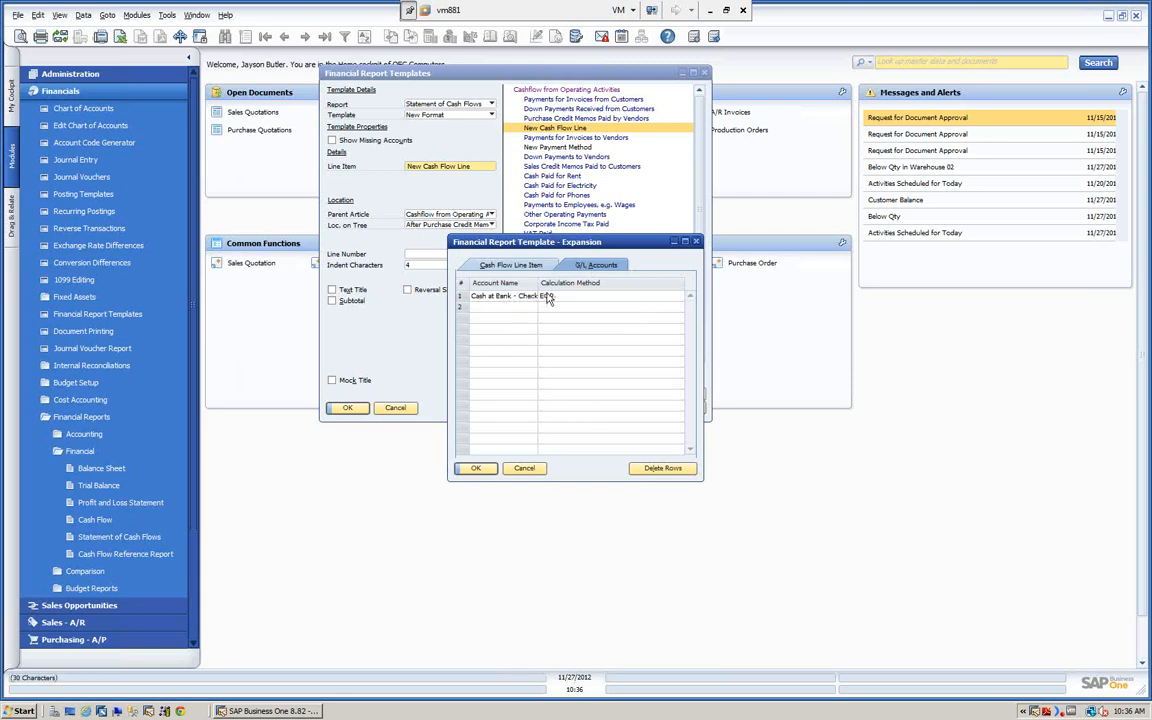
click(674, 298)
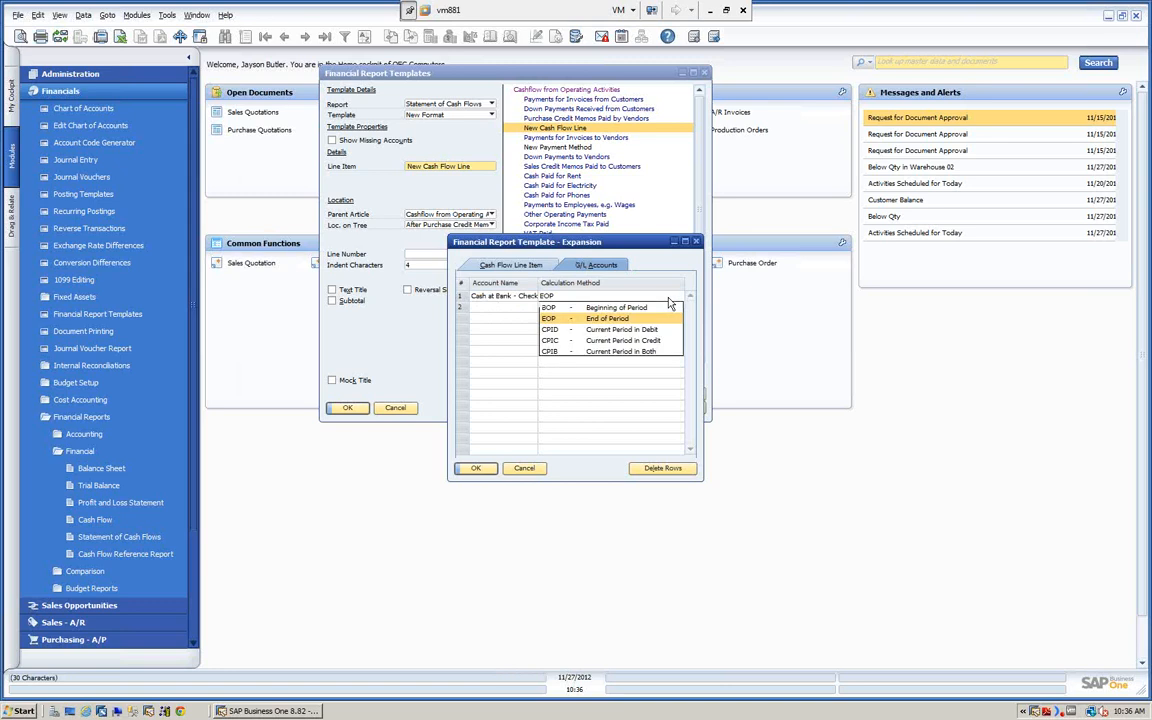
click(616, 354)
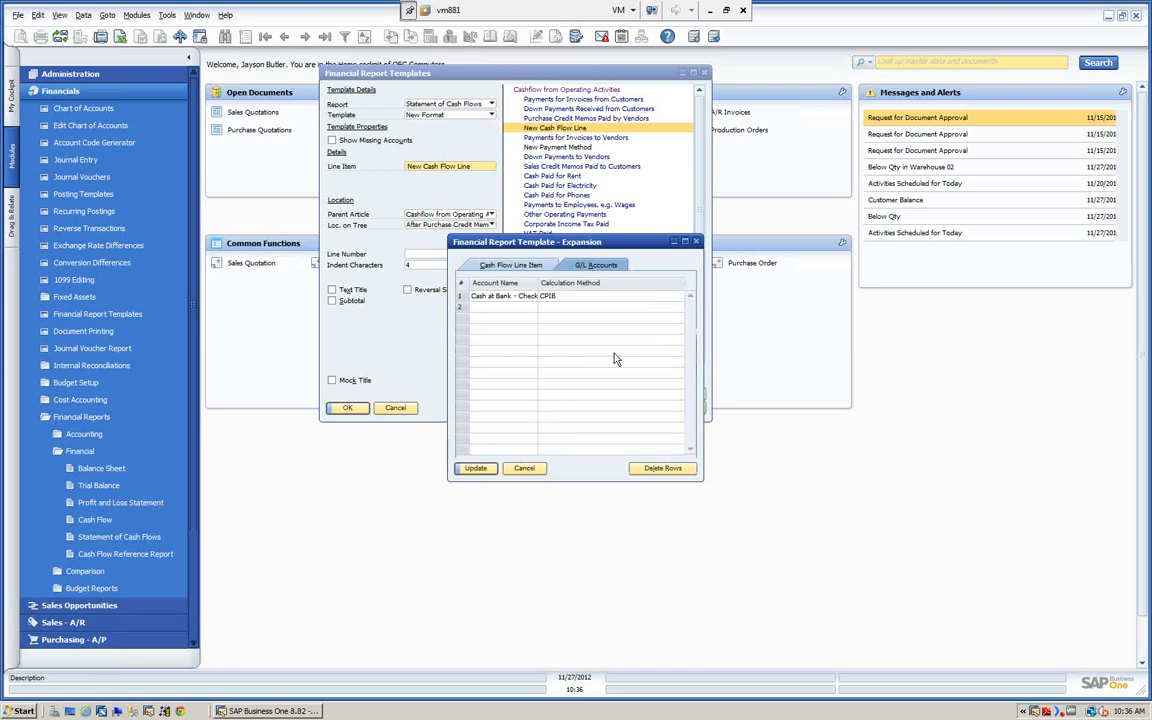
click(476, 469)
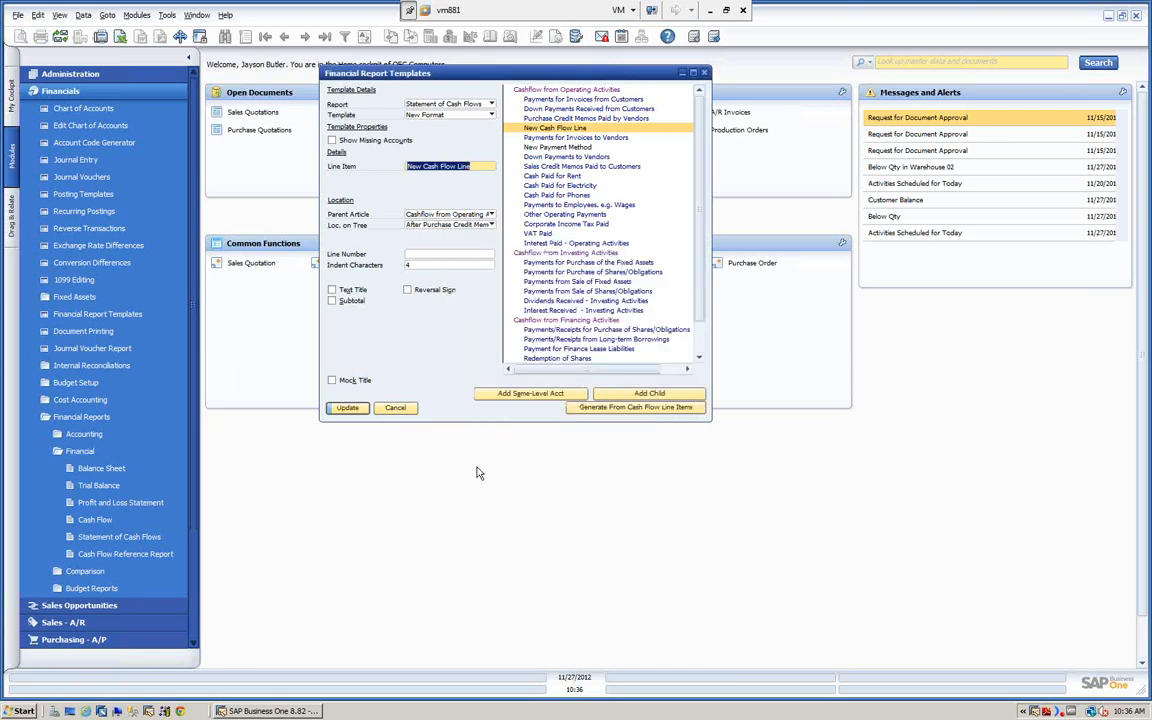
click(349, 409)
click(349, 409)
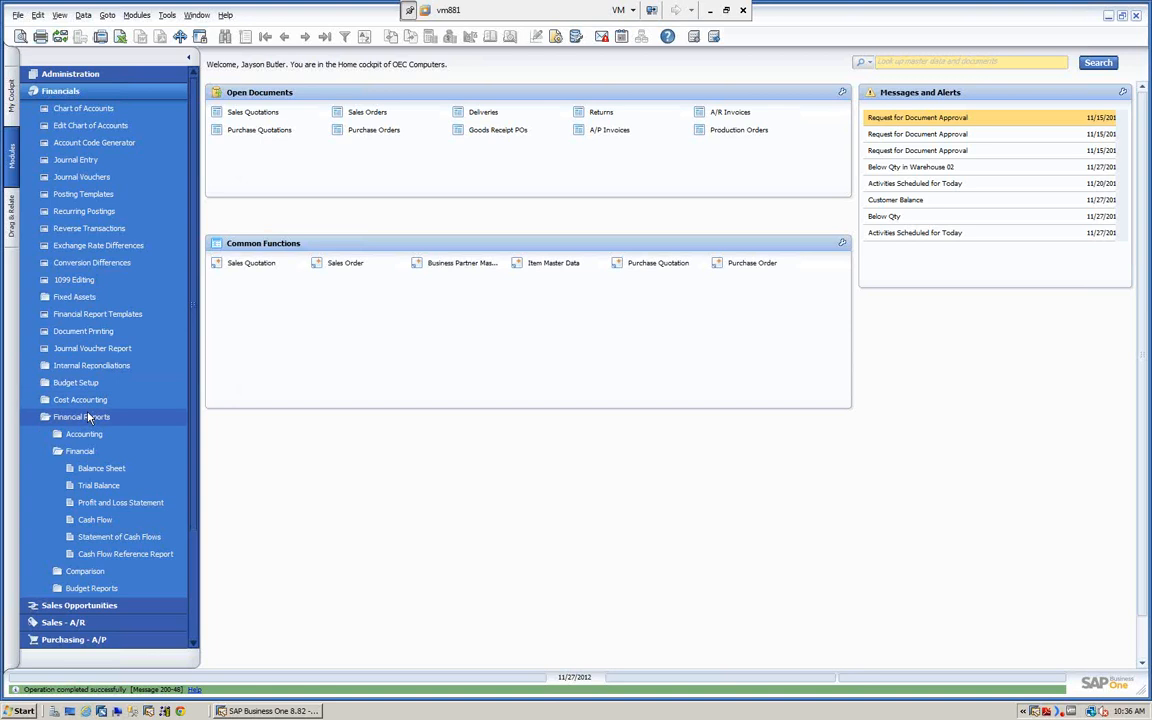
Open the Statement of Cash Flows criteria and set the actual period's posting dates from 11/27/2012 to 11/27/2012.
click(113, 540)
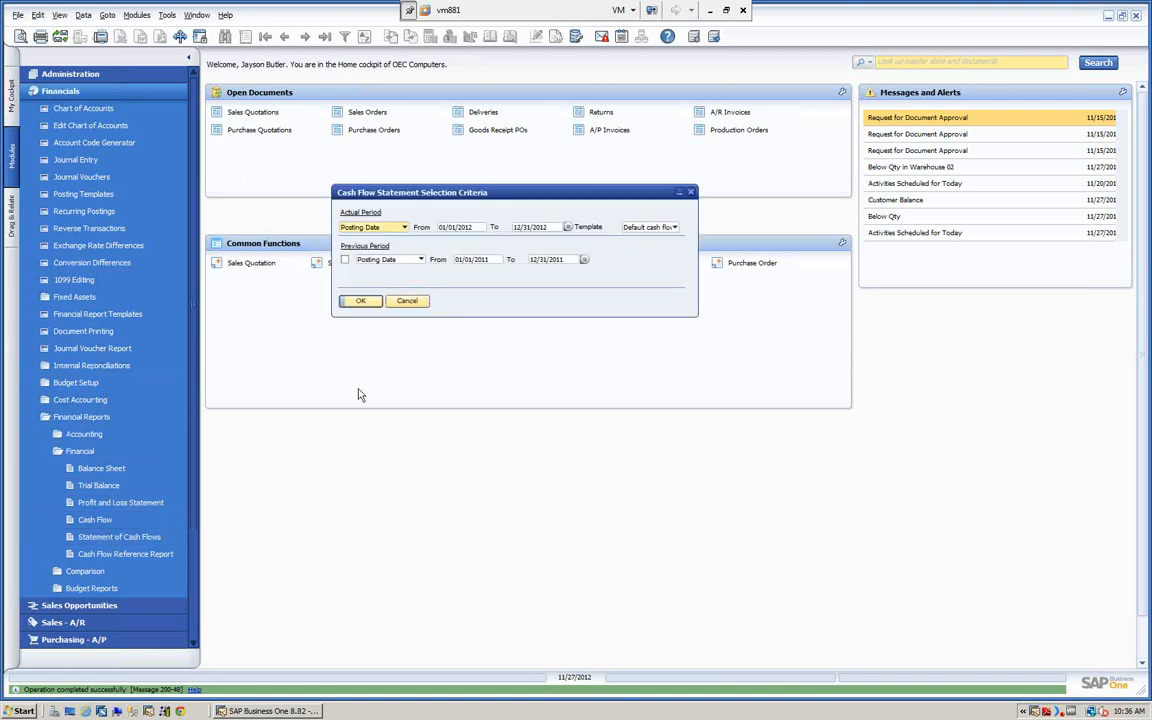
double_click(477, 227)
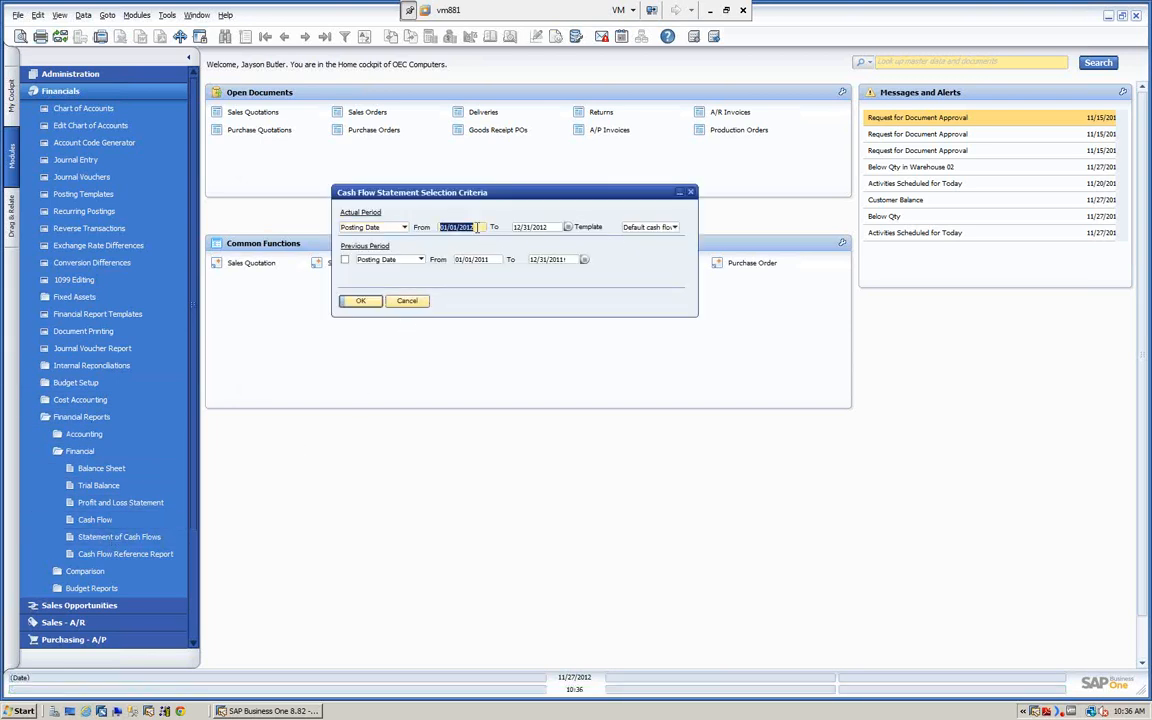
text(t)
key(Tab)
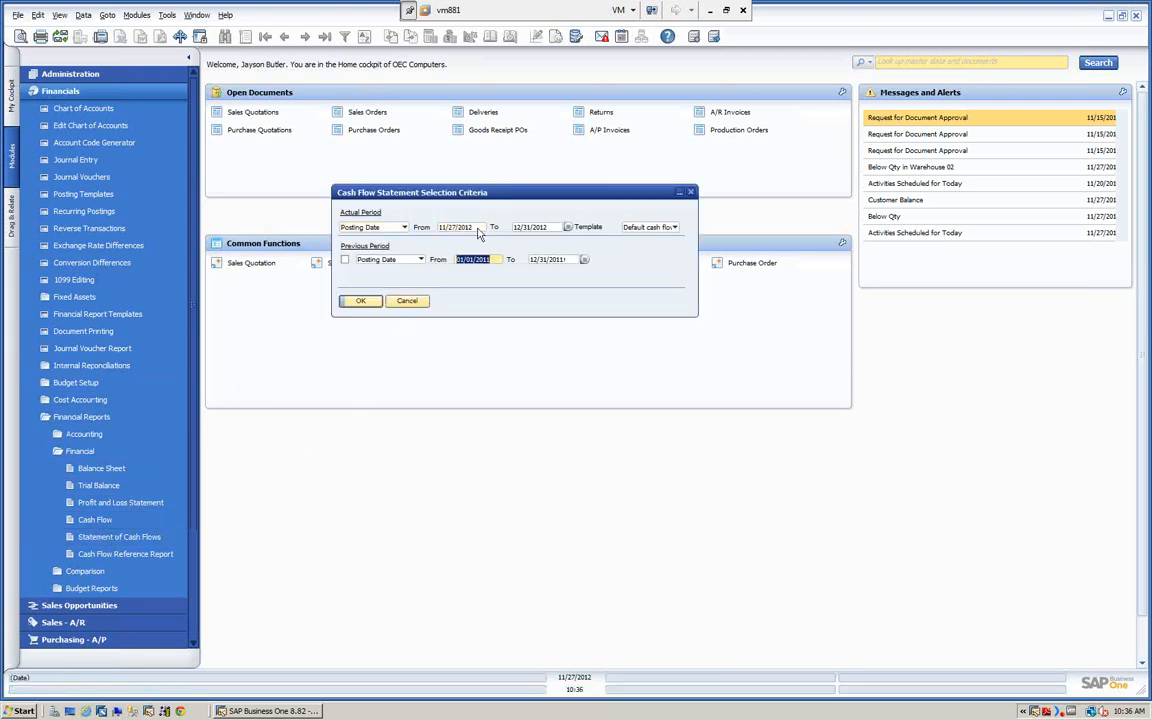
double_click(543, 228)
text(t)
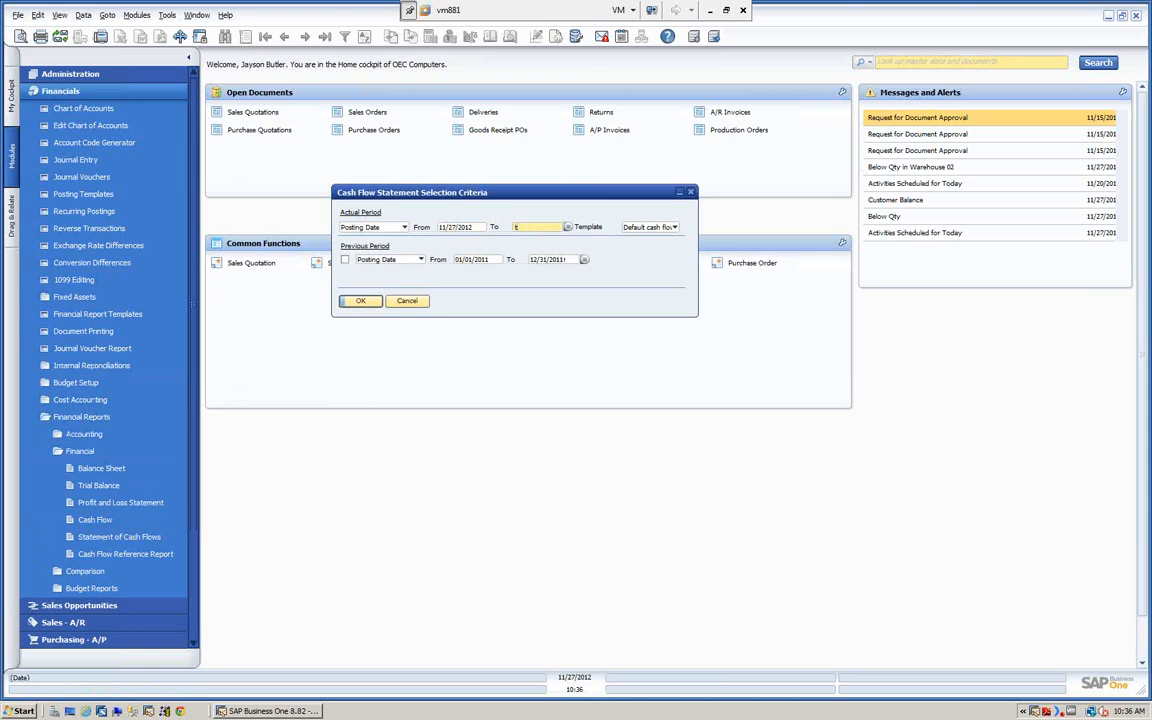
key(Tab)
Include the previous period and run the statement with the New Format template.
click(345, 260)
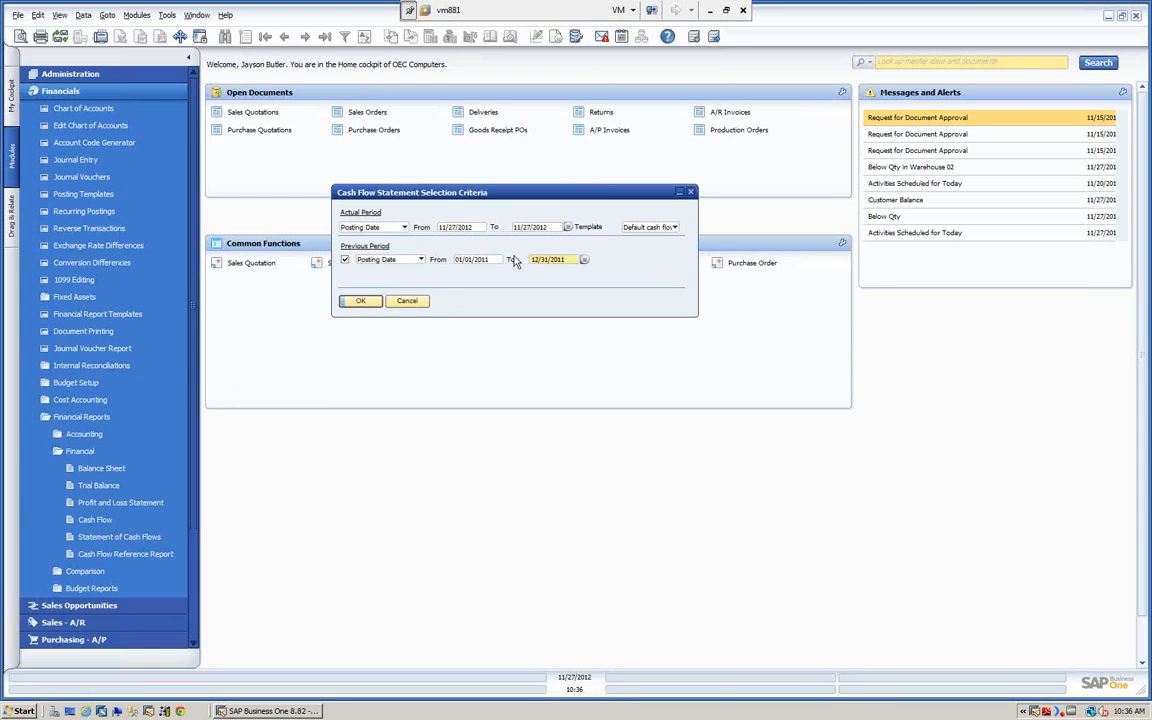
click(674, 227)
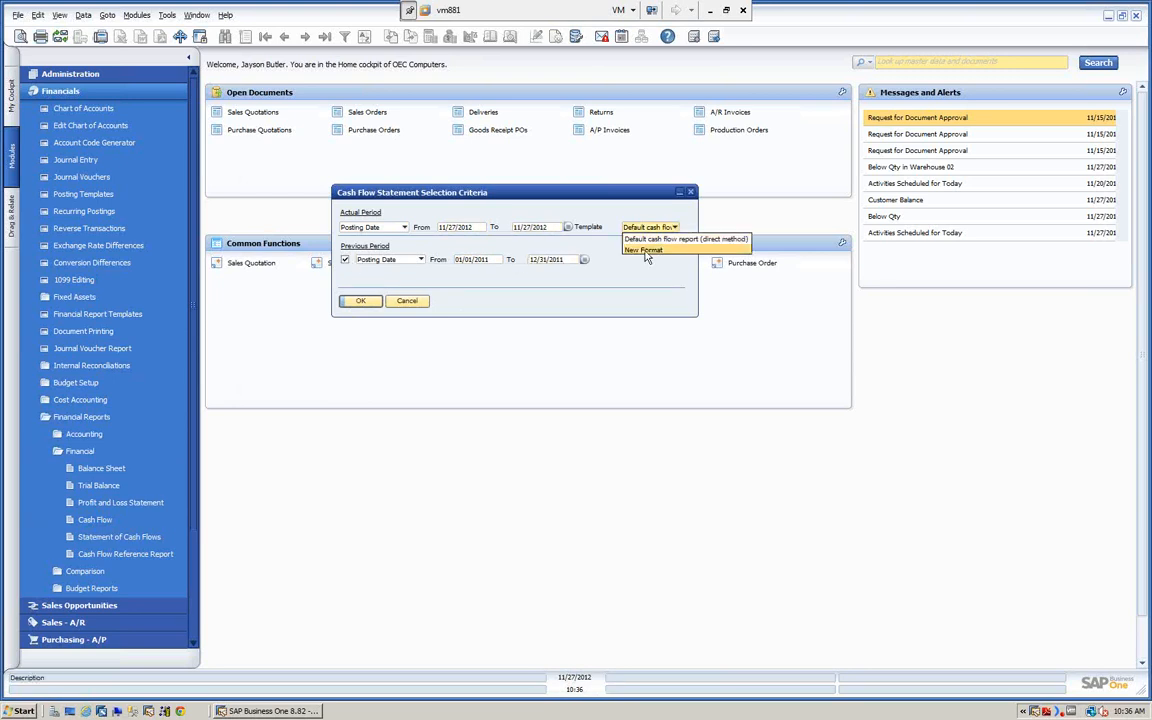
click(643, 250)
click(364, 302)
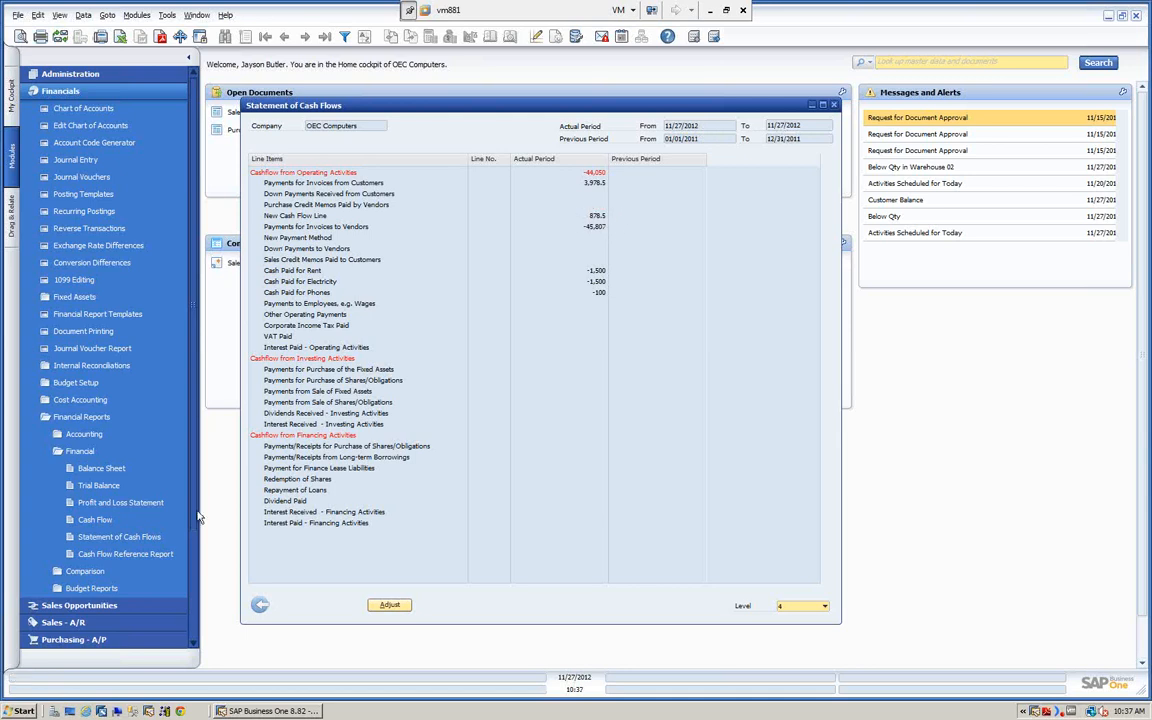
Close the Statement of Cash Flows and its criteria, and collapse the Financials module.
click(259, 605)
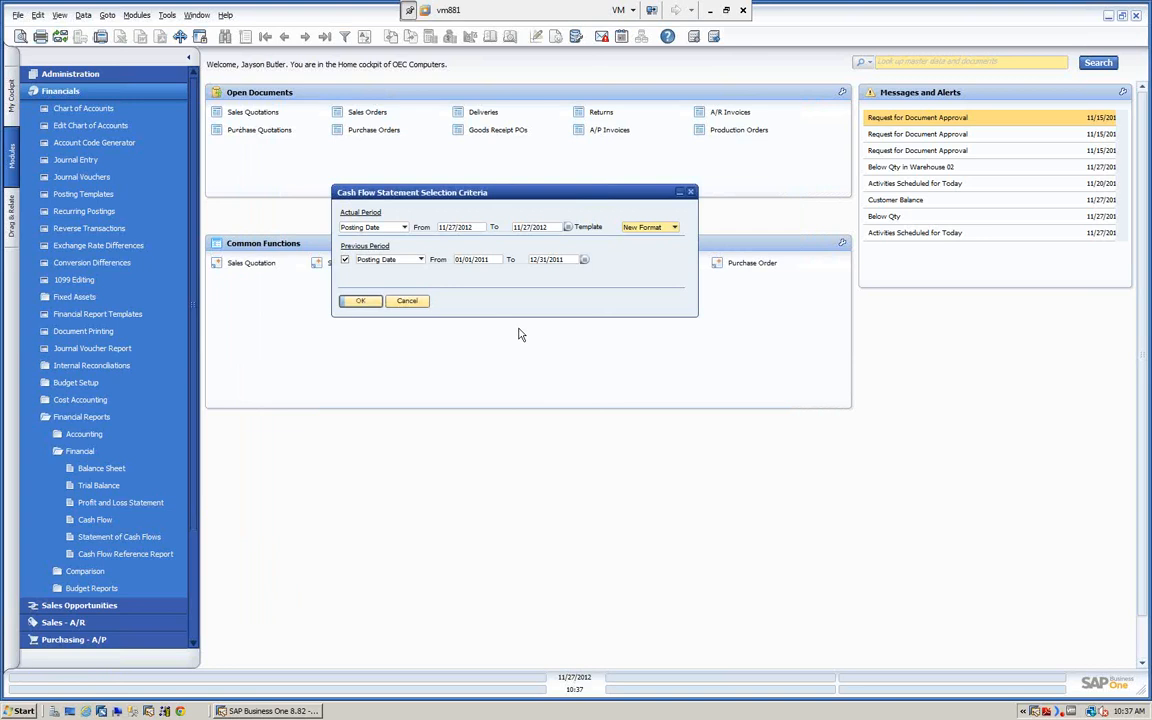
click(409, 303)
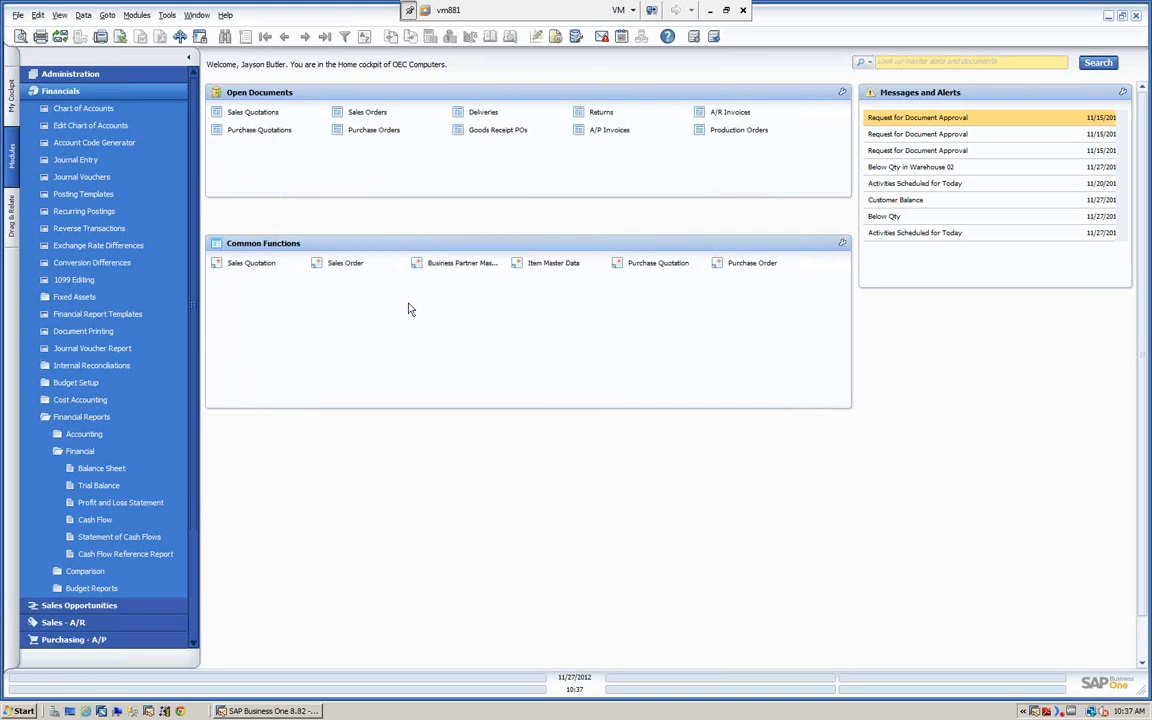
click(108, 88)
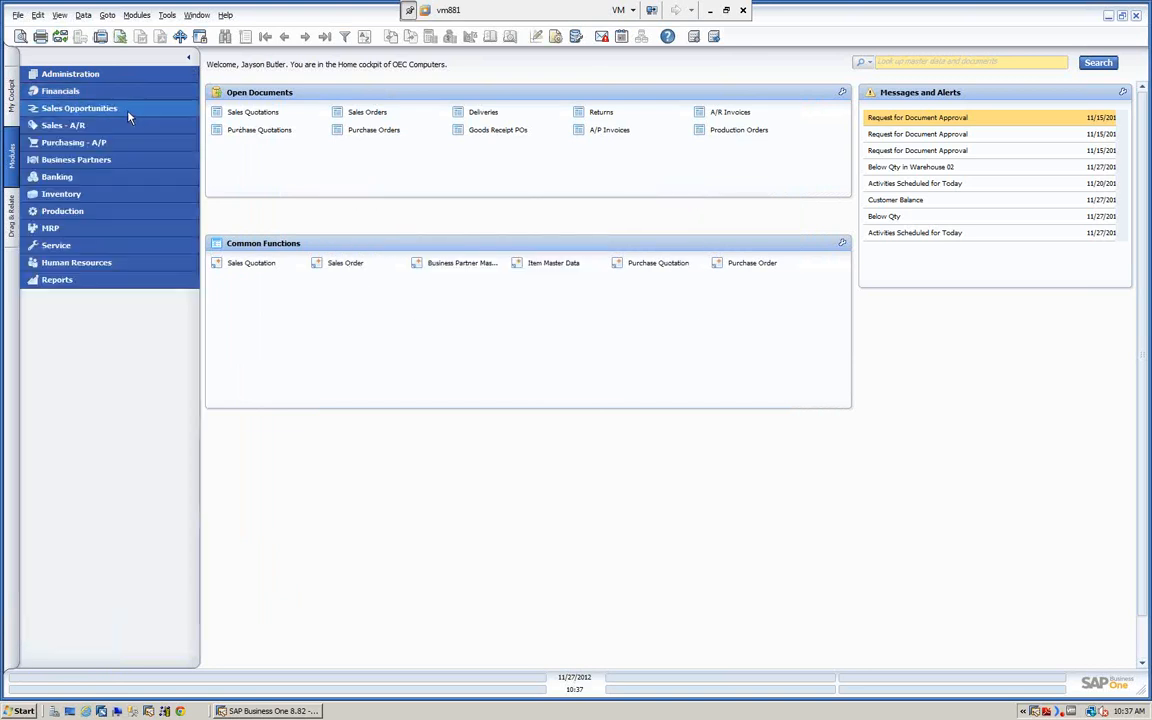